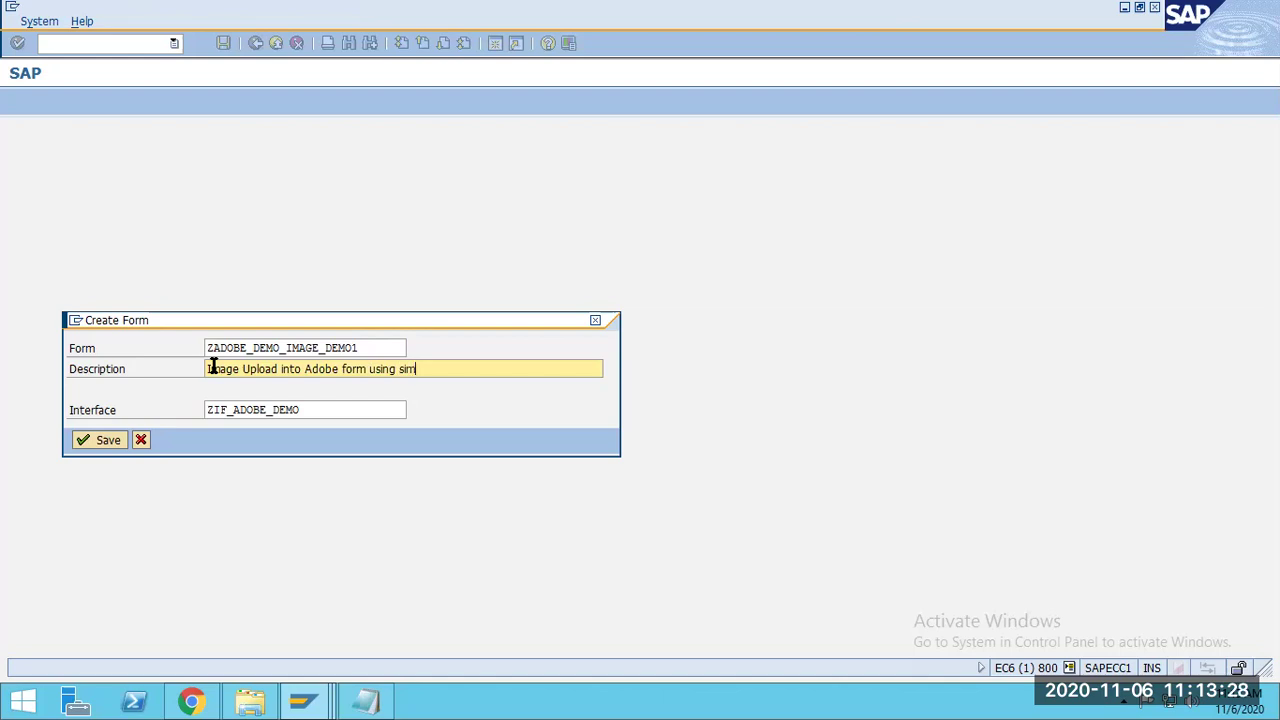
Complete the form description as "Image Upload into Adobe form using simple technique", save it as a local object and open its layout.
{"action": "type", "text": "technique"}
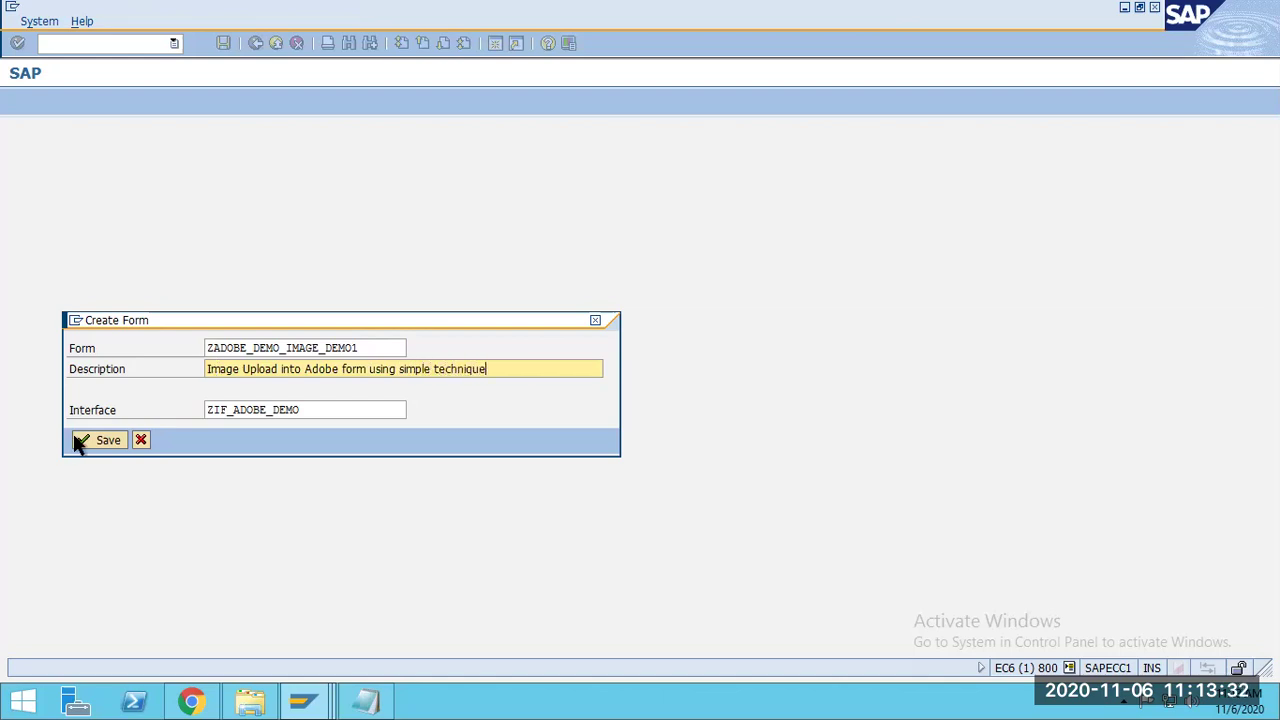
{"action": "left_click", "coordinate": [100, 441]}
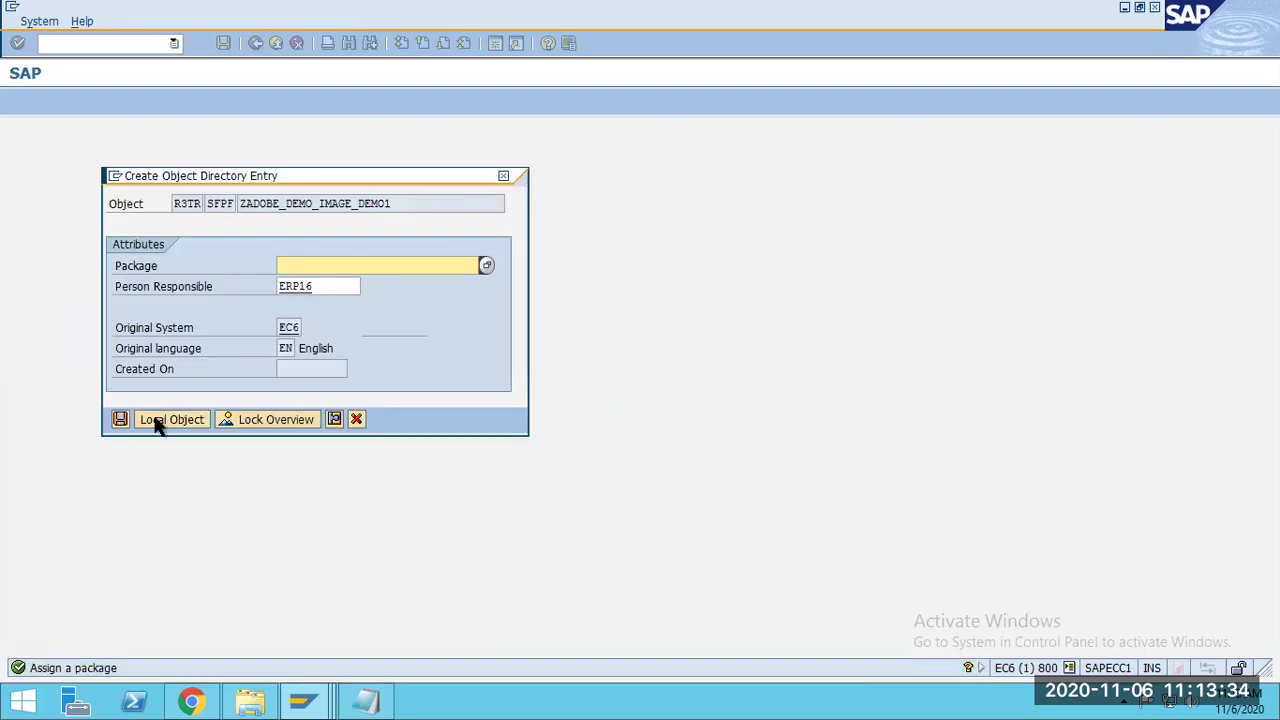
{"action": "left_click", "coordinate": [171, 419]}
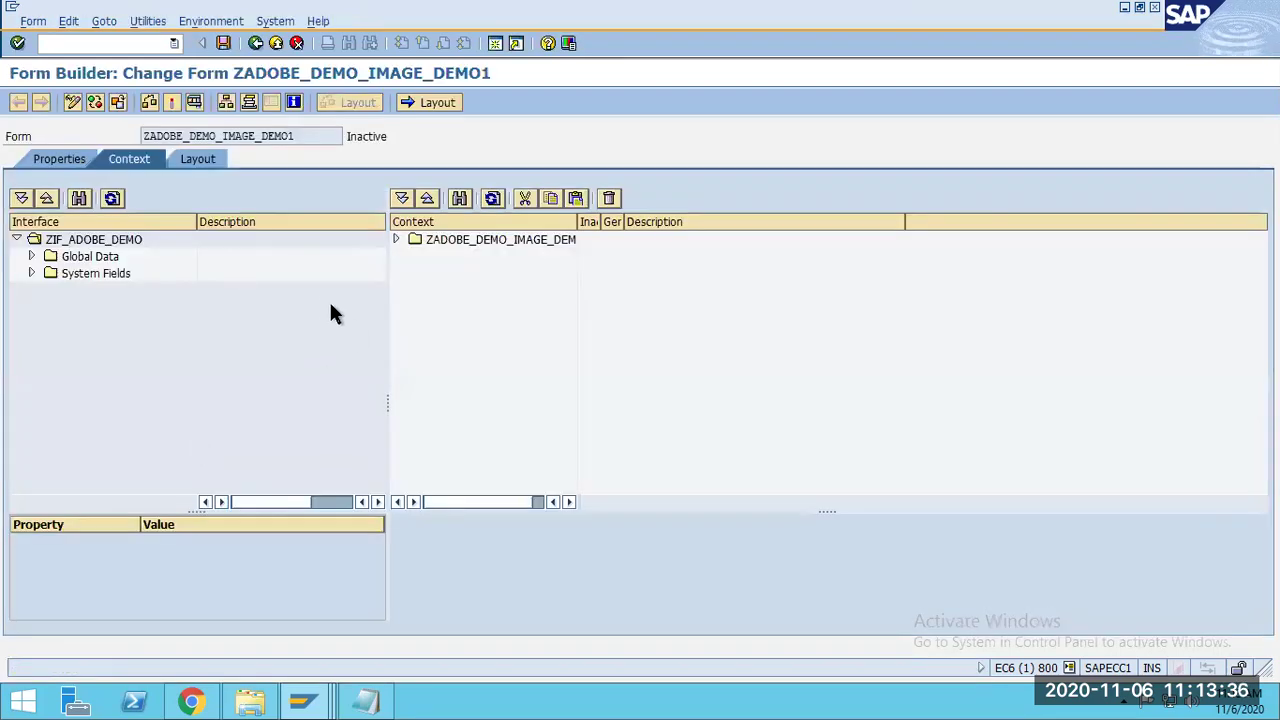
{"action": "left_click", "coordinate": [205, 161]}
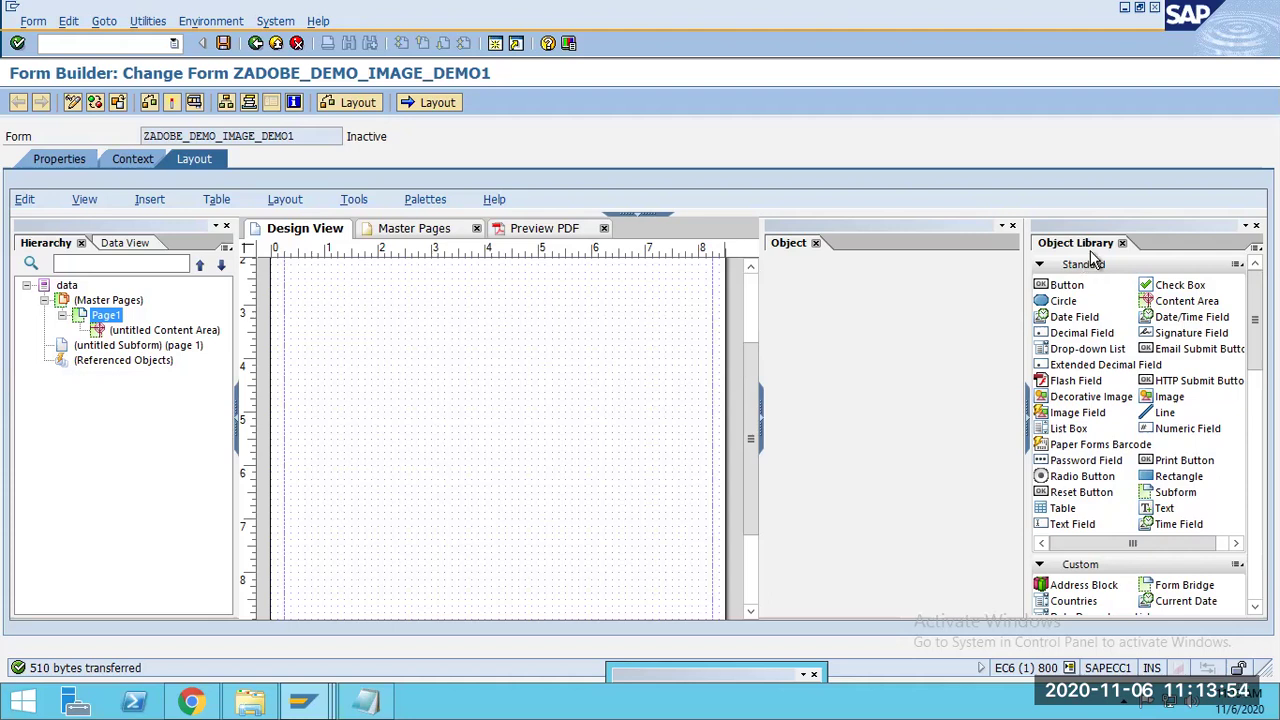
{"action": "left_click", "coordinate": [143, 202]}
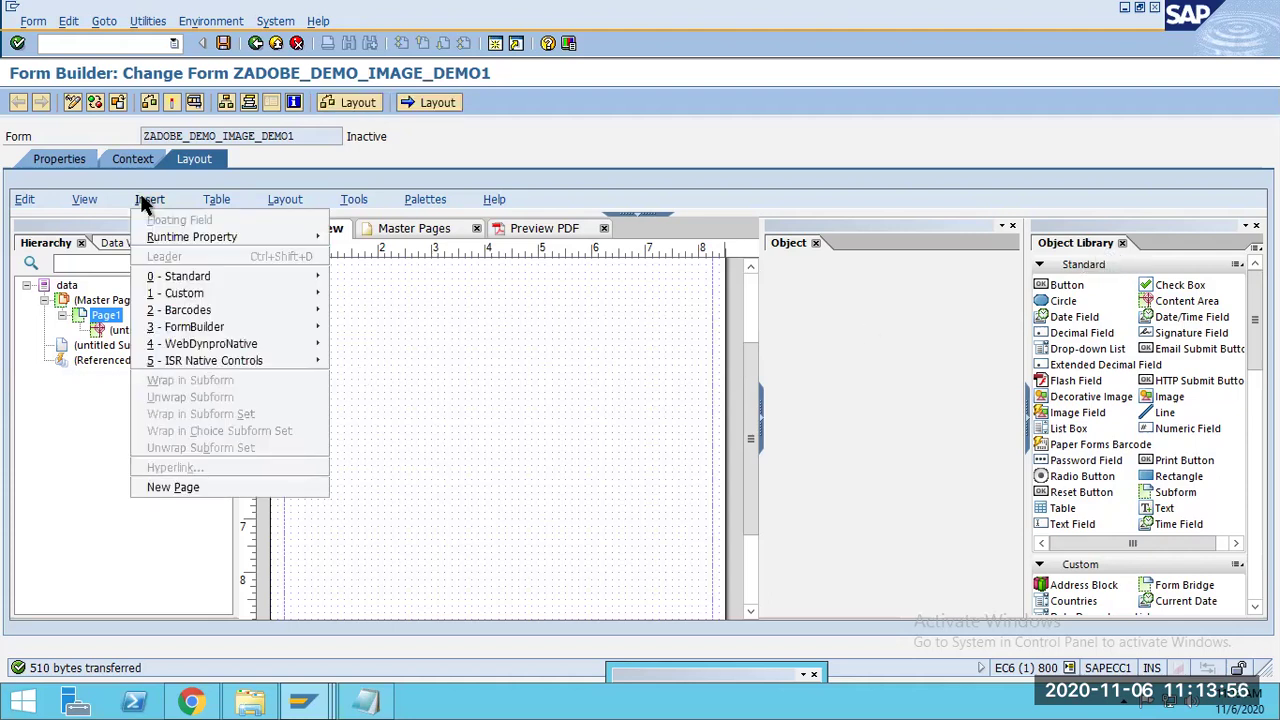
{"action": "mouse_move", "coordinate": [151, 277]}
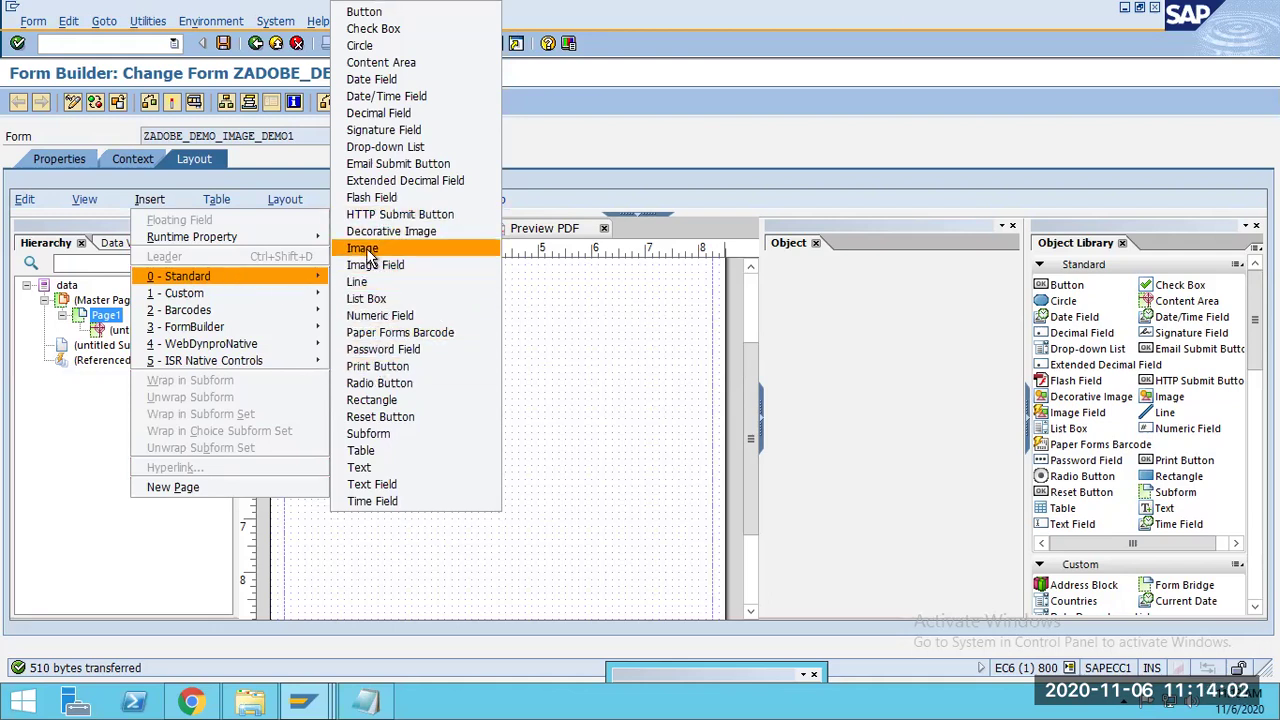
{"action": "left_click", "coordinate": [576, 307]}
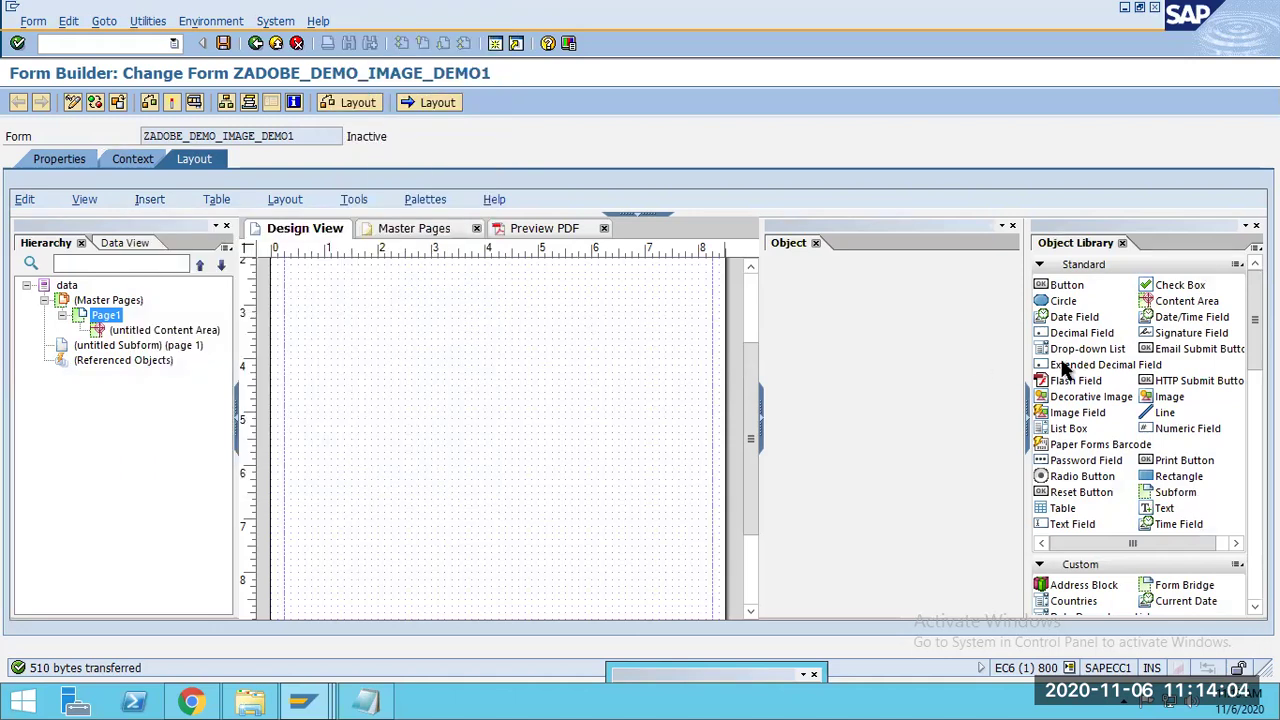
{"action": "left_click", "coordinate": [420, 200]}
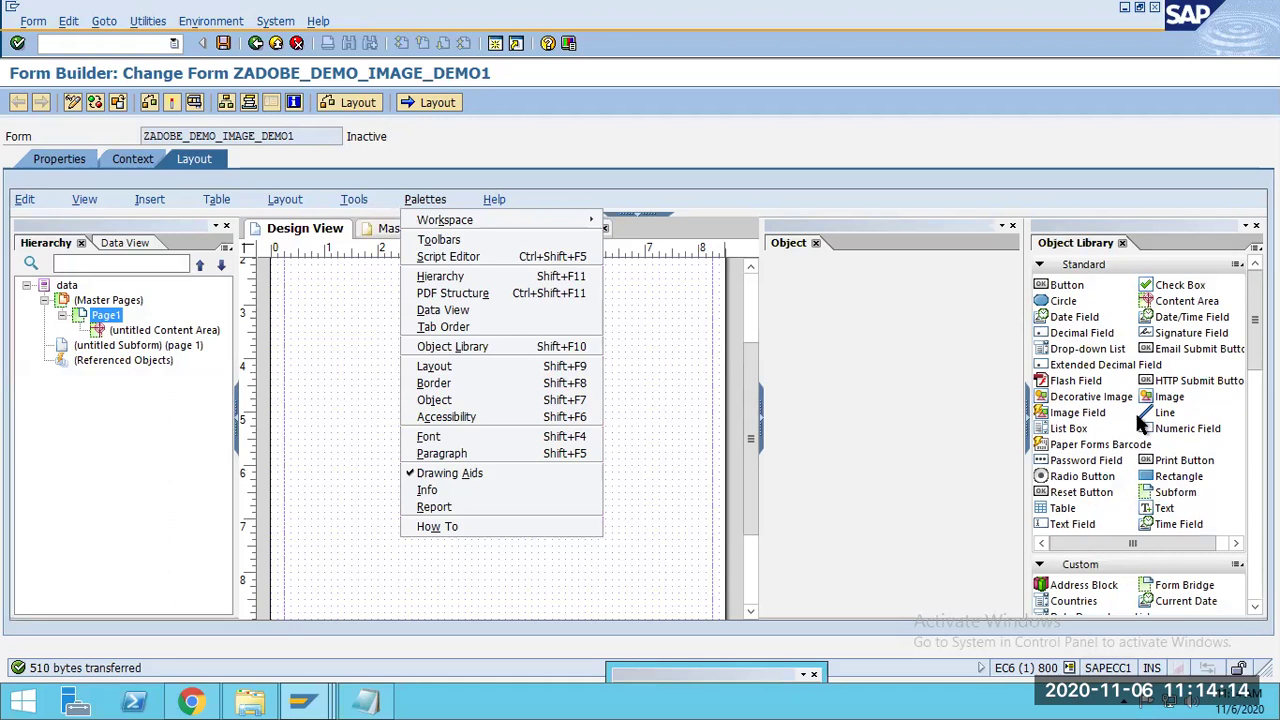
Place a standard Image object on the page in Design View and enlarge it to about 3.25 in x 1.75 in.
{"action": "left_click", "coordinate": [1162, 398]}
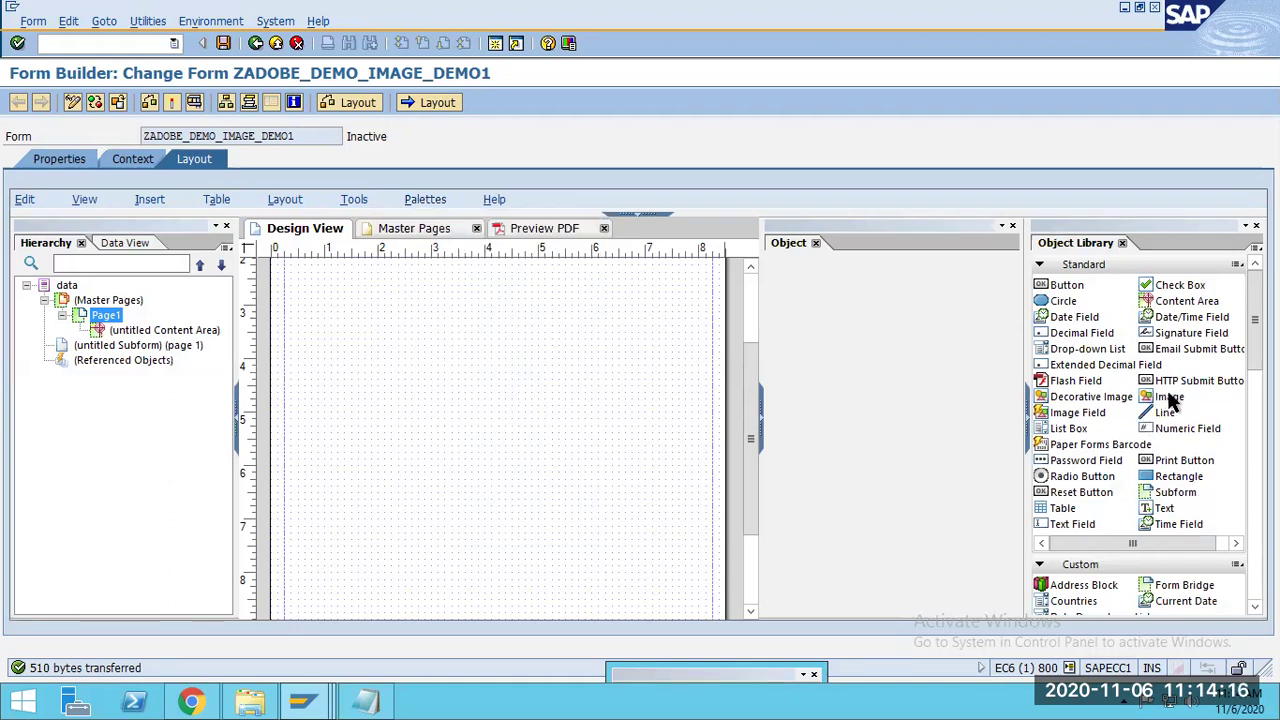
{"action": "left_click", "coordinate": [1166, 398]}
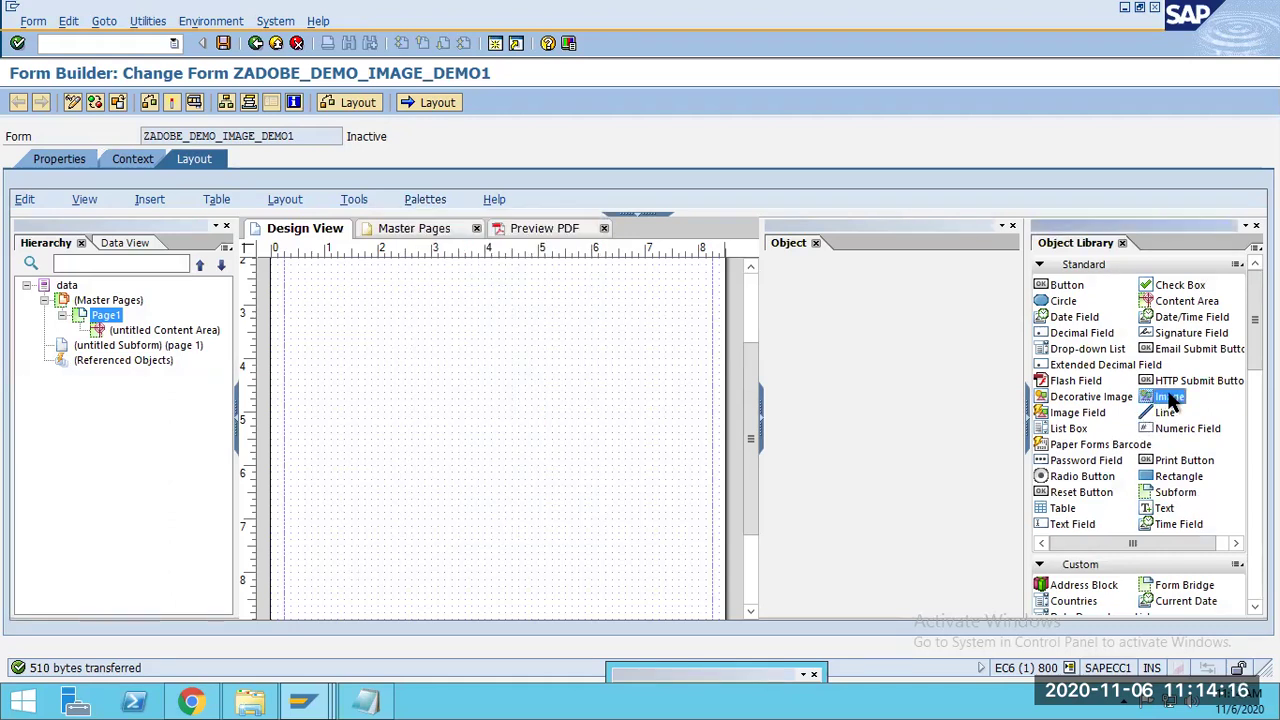
{"action": "left_click", "coordinate": [405, 386]}
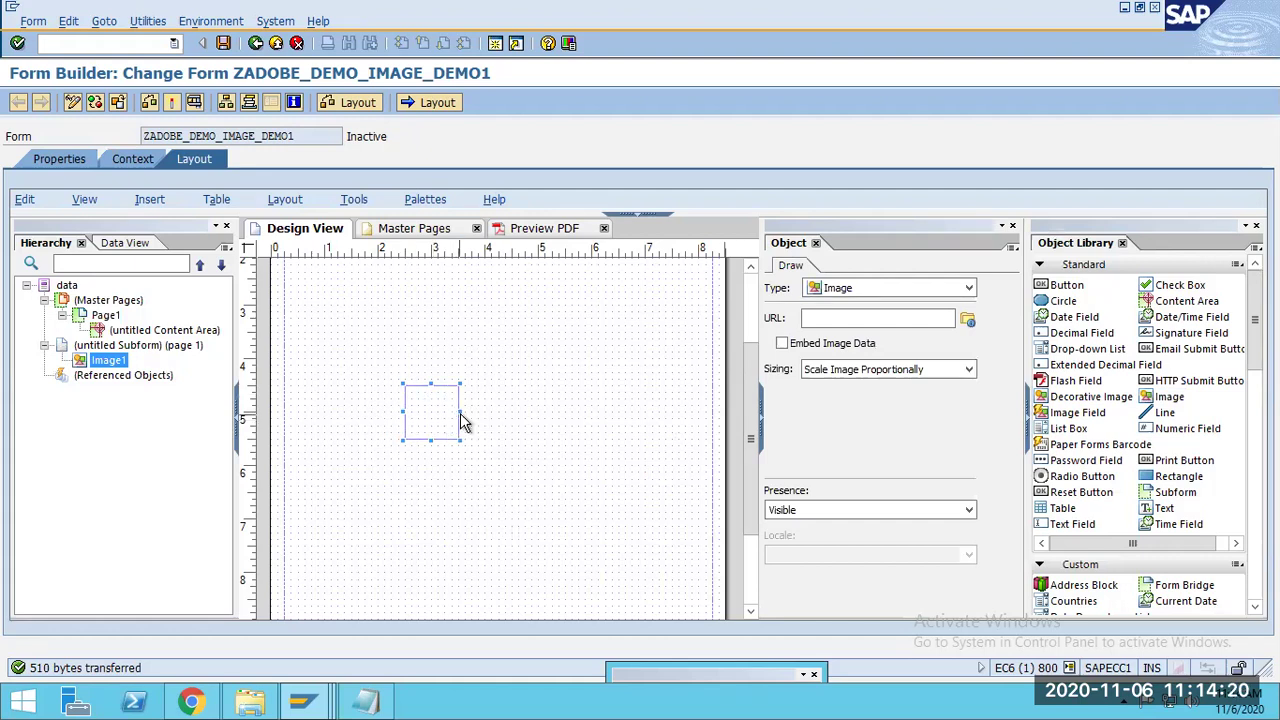
{"action": "left_click_drag", "start_coordinate": [493, 429], "coordinate": [580, 436]}
{"action": "left_click_drag", "start_coordinate": [490, 384], "coordinate": [484, 343]}
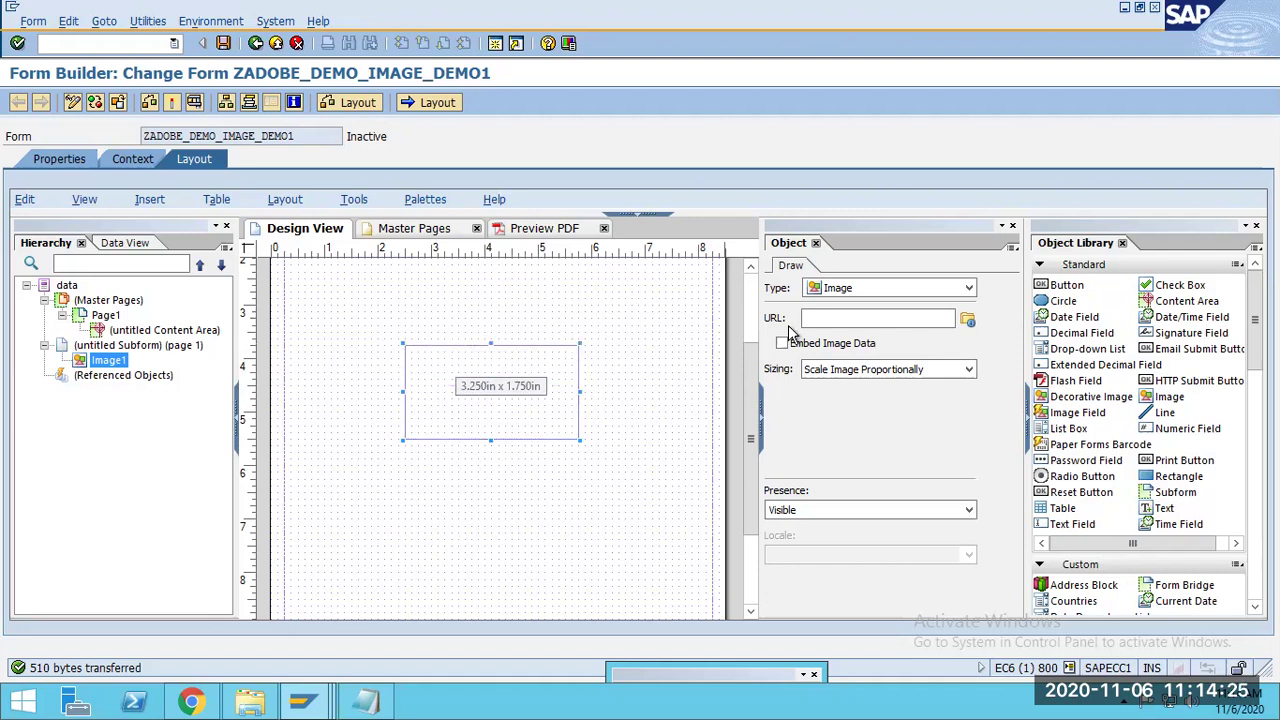
Set the image object's source to the adobe bitmap file on the Desktop, dismissing the network connection message.
{"action": "left_click", "coordinate": [866, 320]}
{"action": "left_click", "coordinate": [967, 319]}
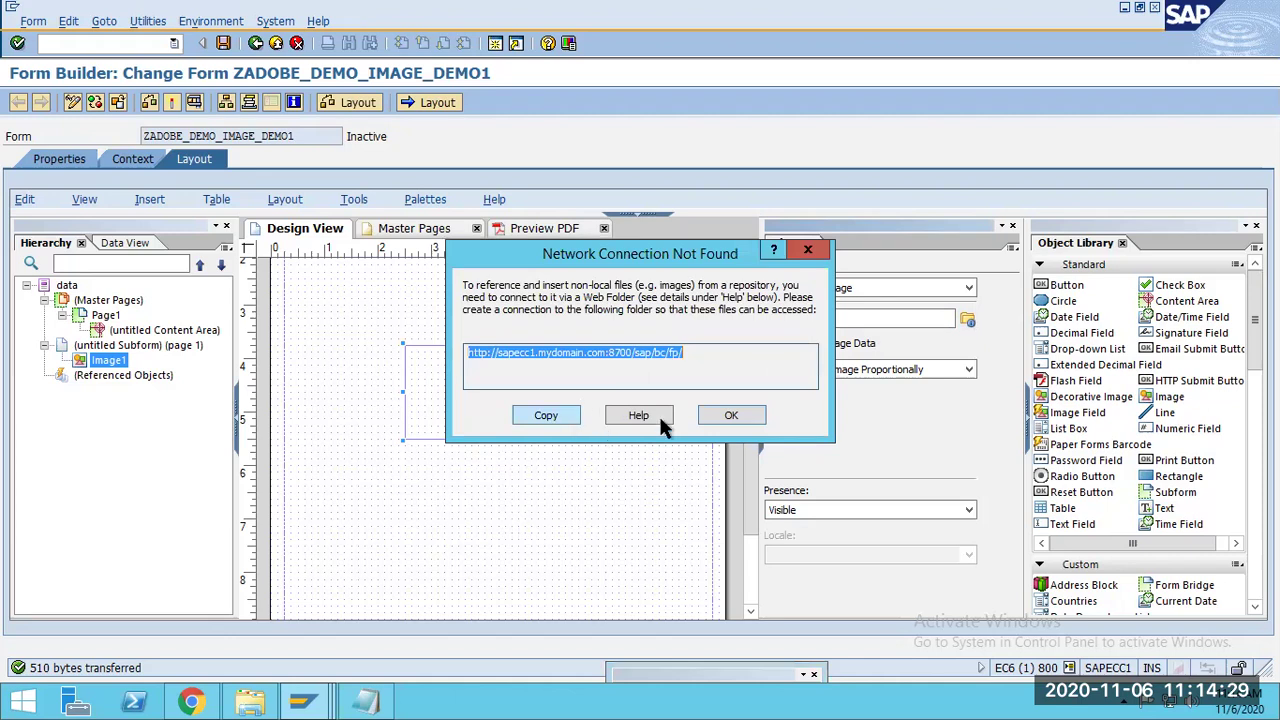
{"action": "left_click", "coordinate": [725, 415]}
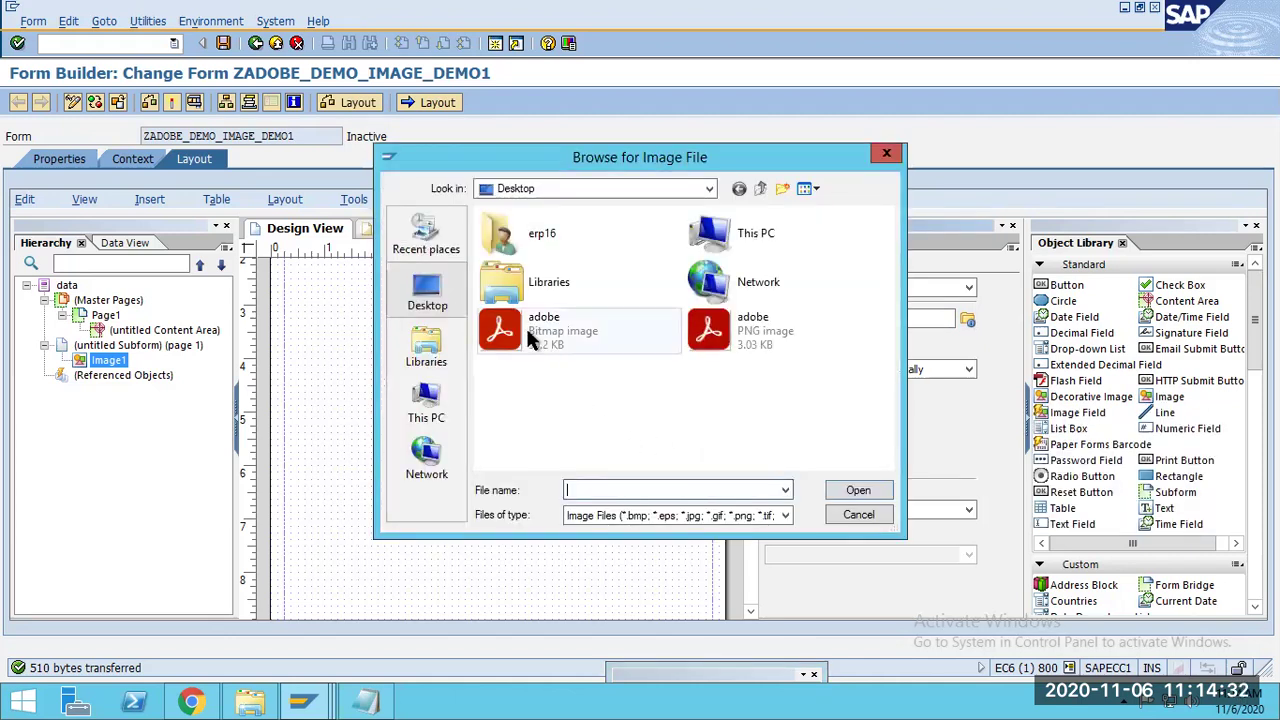
{"action": "left_click", "coordinate": [525, 325]}
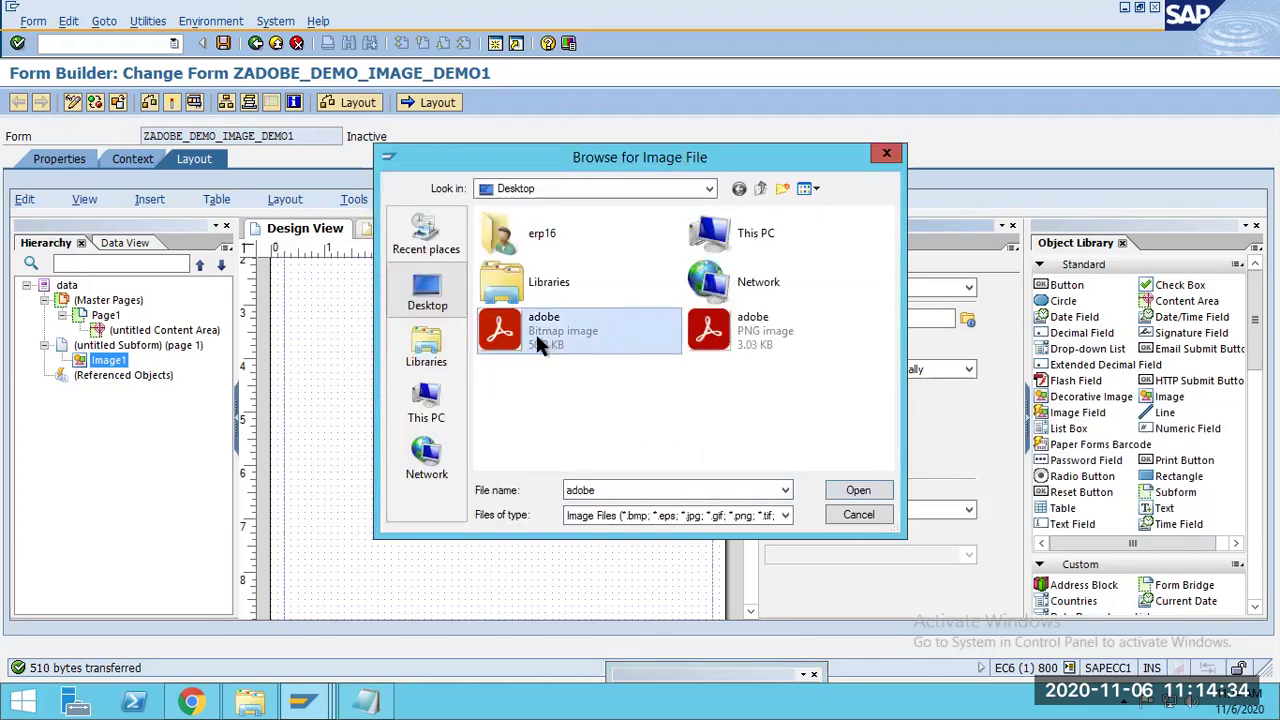
{"action": "left_click", "coordinate": [858, 492]}
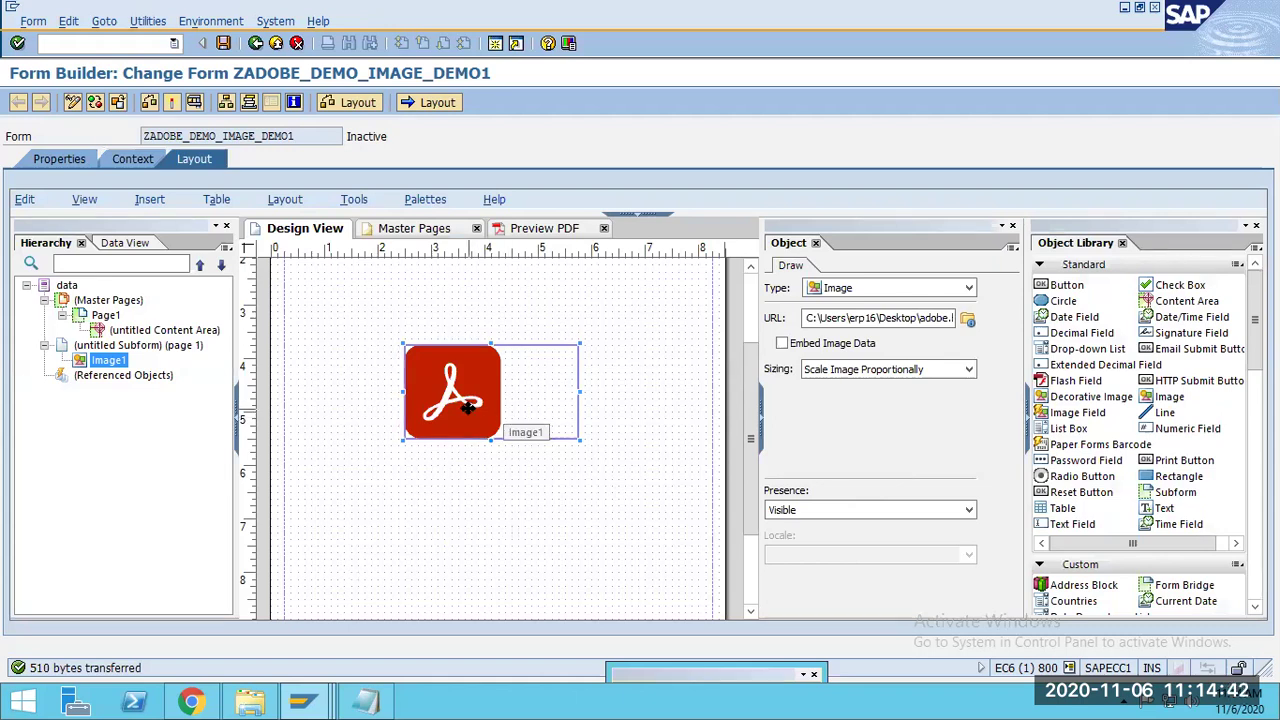
Move the image slightly to the right on the page and embed its image data in the form.
{"action": "left_click_drag", "start_coordinate": [468, 407], "coordinate": [598, 398]}
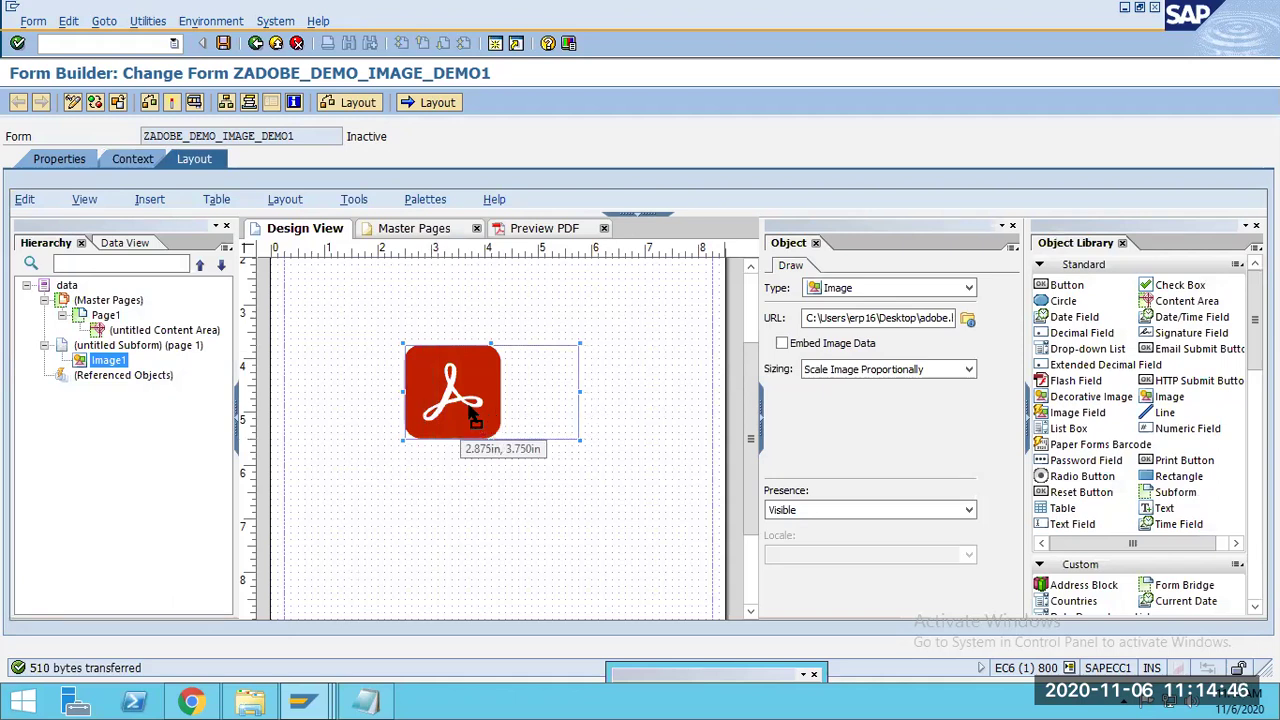
{"action": "left_click", "coordinate": [782, 344]}
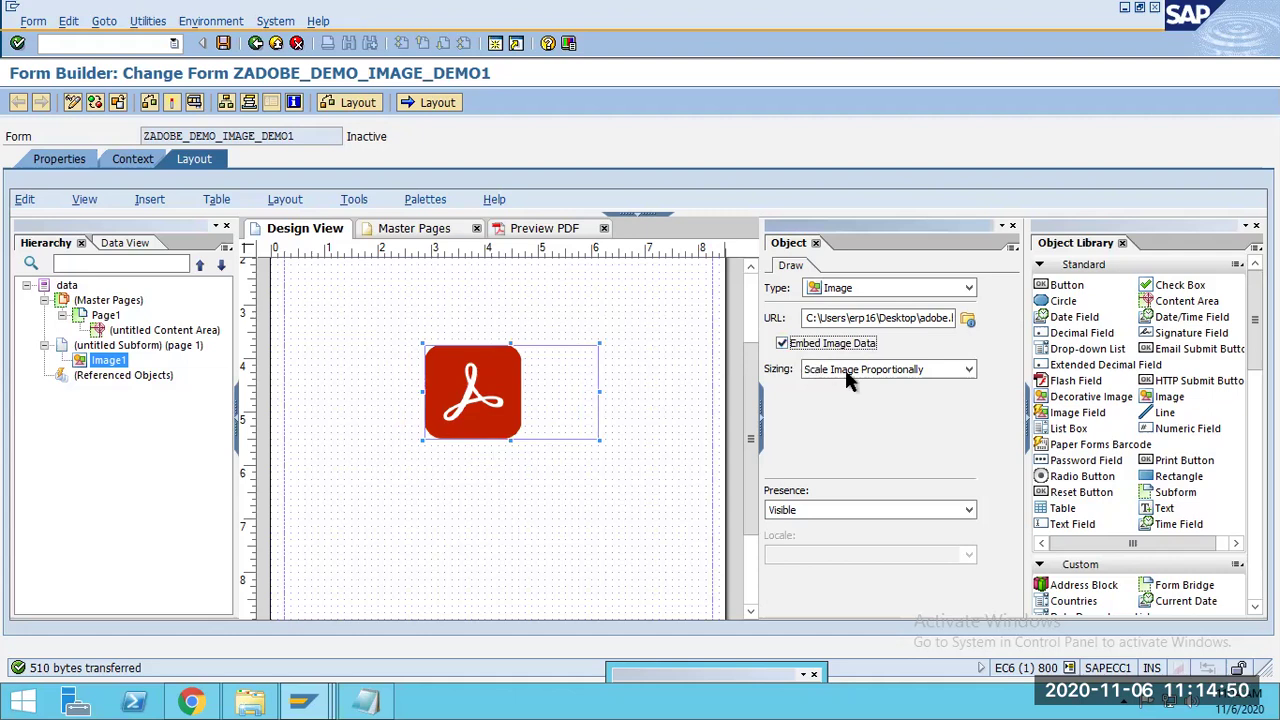
Save the form ZADOBE_DEMO_IMAGE_DEMO1 and activate it.
{"action": "left_click", "coordinate": [223, 44]}
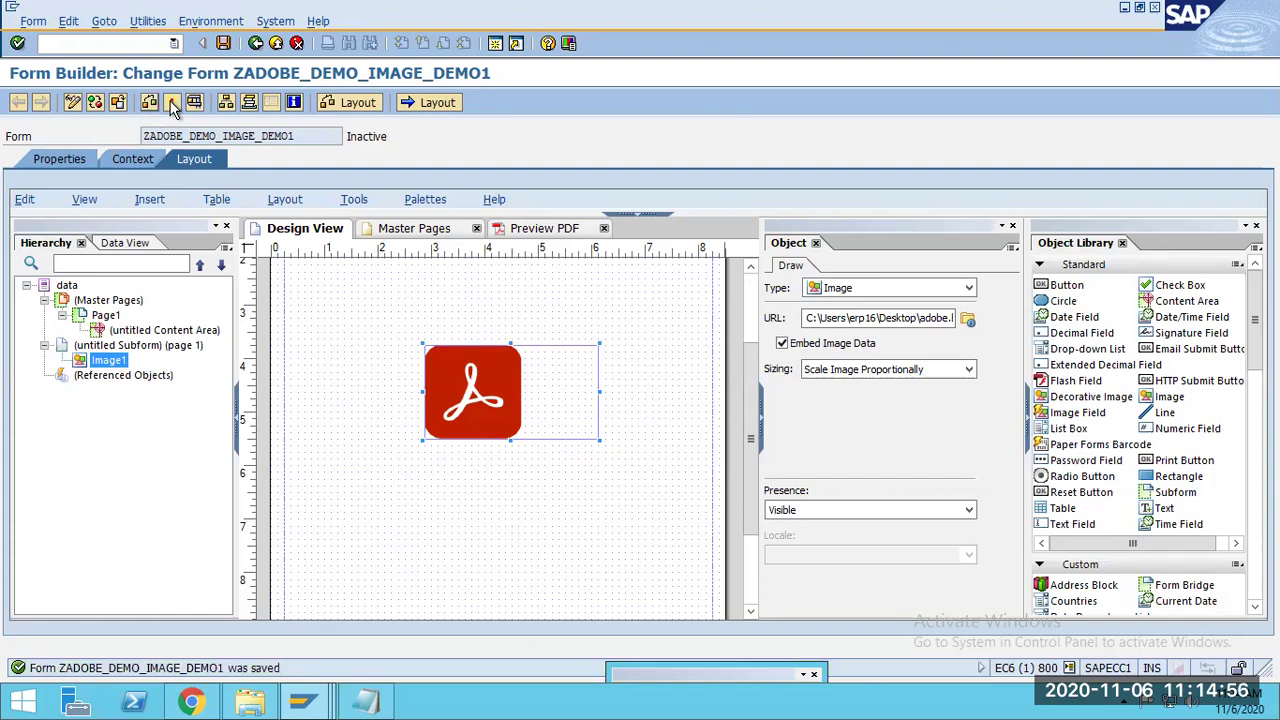
{"action": "left_click", "coordinate": [173, 106]}
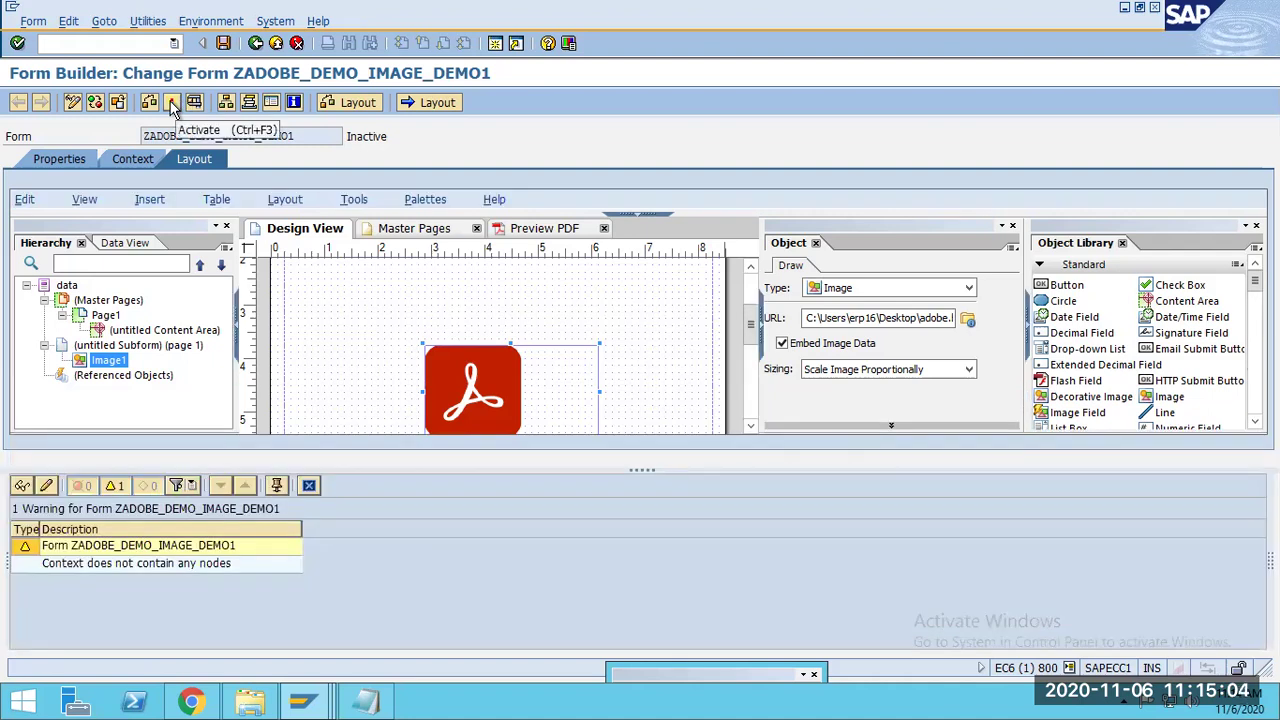
{"action": "left_click", "coordinate": [172, 104]}
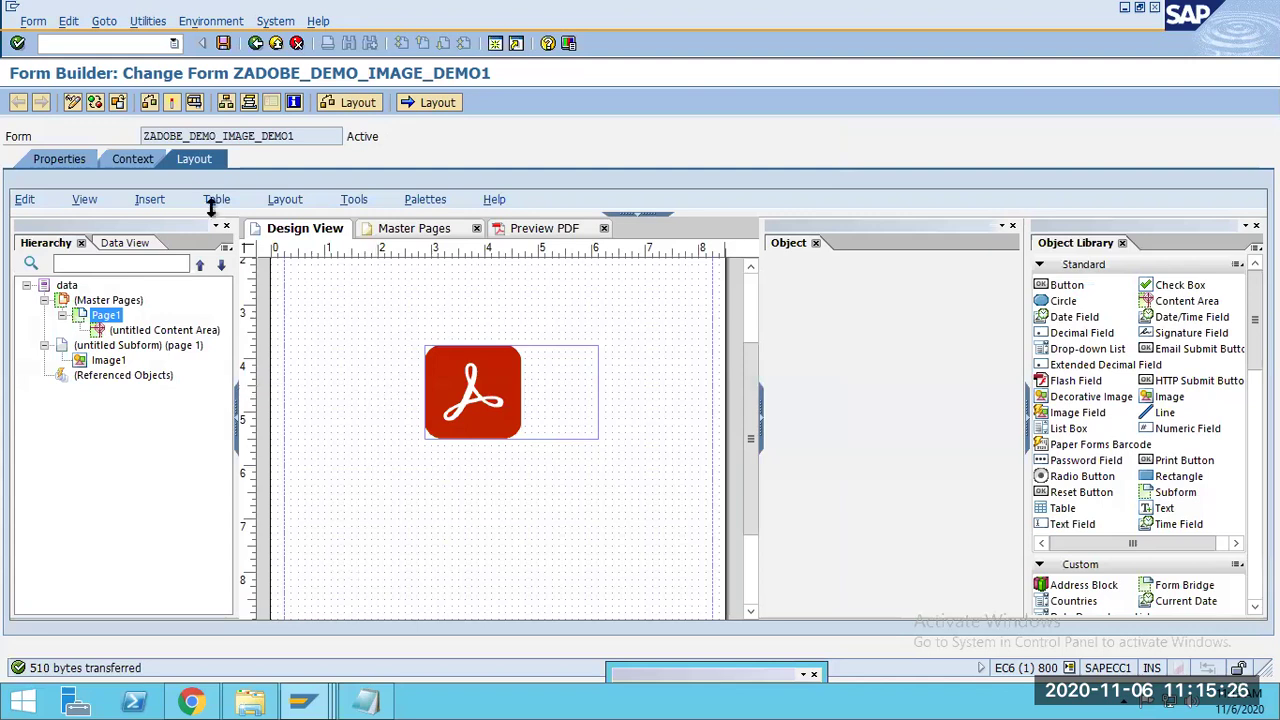
Test the form by executing its function module with output device LP01 and show the print preview.
{"action": "left_click", "coordinate": [196, 104]}
{"action": "left_click", "coordinate": [258, 349]}
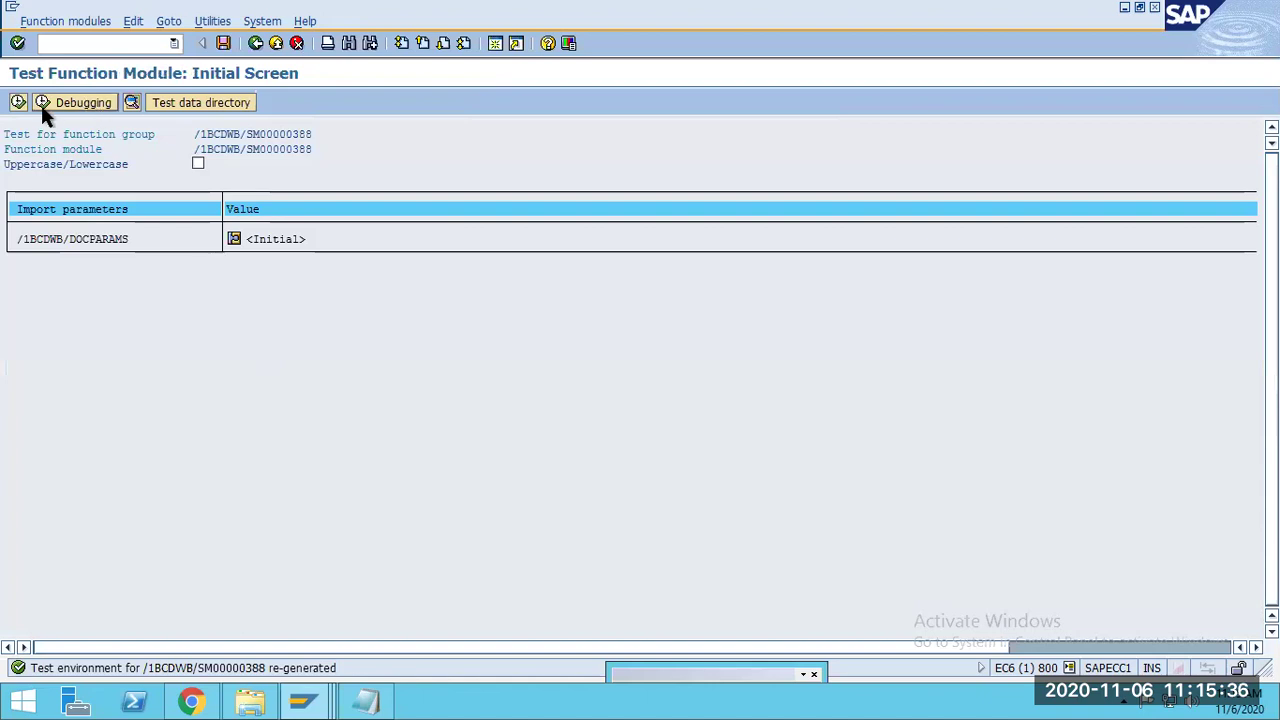
{"action": "left_click", "coordinate": [17, 103]}
{"action": "type", "text": "lp01"}
{"action": "left_click", "coordinate": [130, 482]}
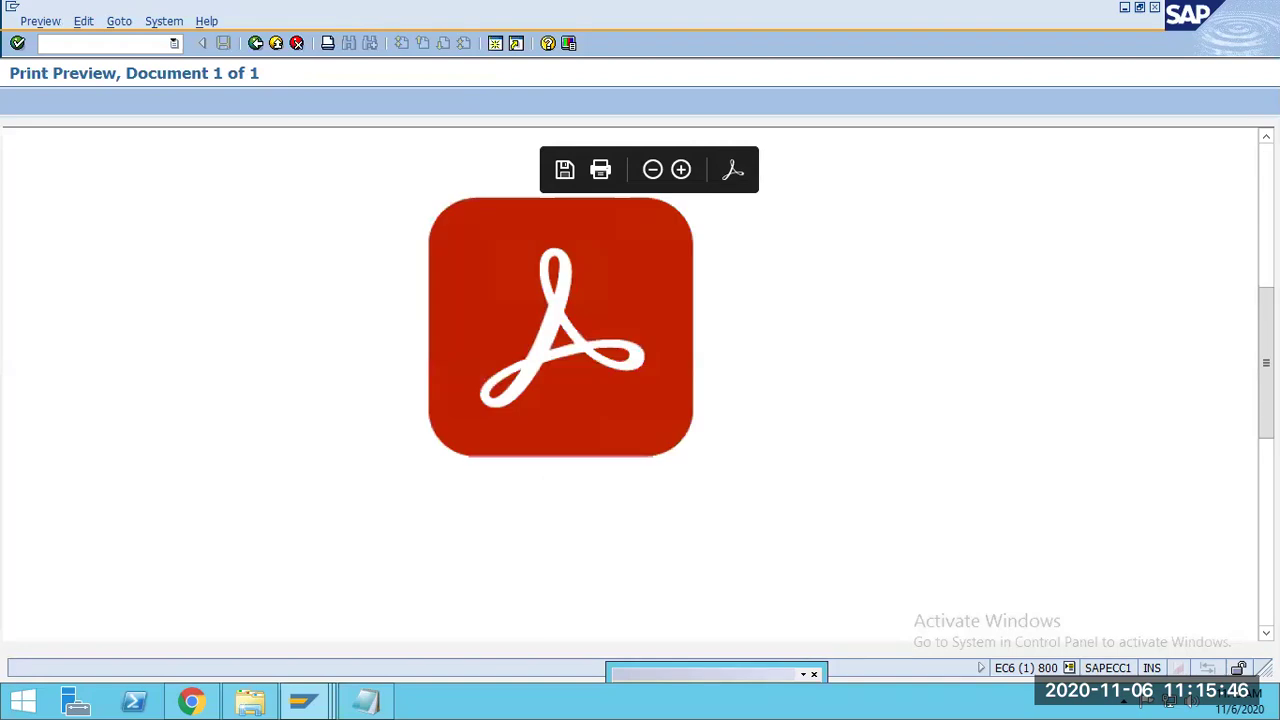
Examine the logo in the print preview and return to the form's layout.
{"action": "scroll", "coordinate": [628, 407], "scroll_direction": "up", "scroll_amount": 3}
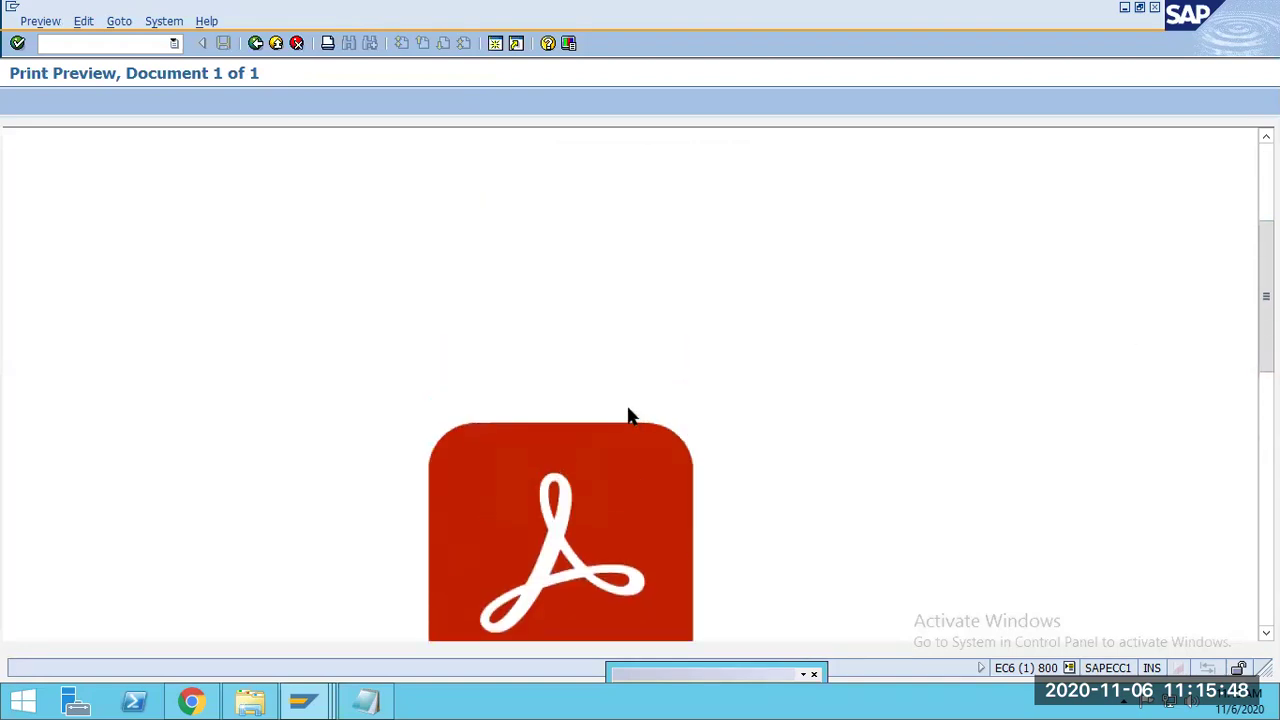
{"action": "scroll", "coordinate": [628, 409], "scroll_direction": "down", "scroll_amount": 1}
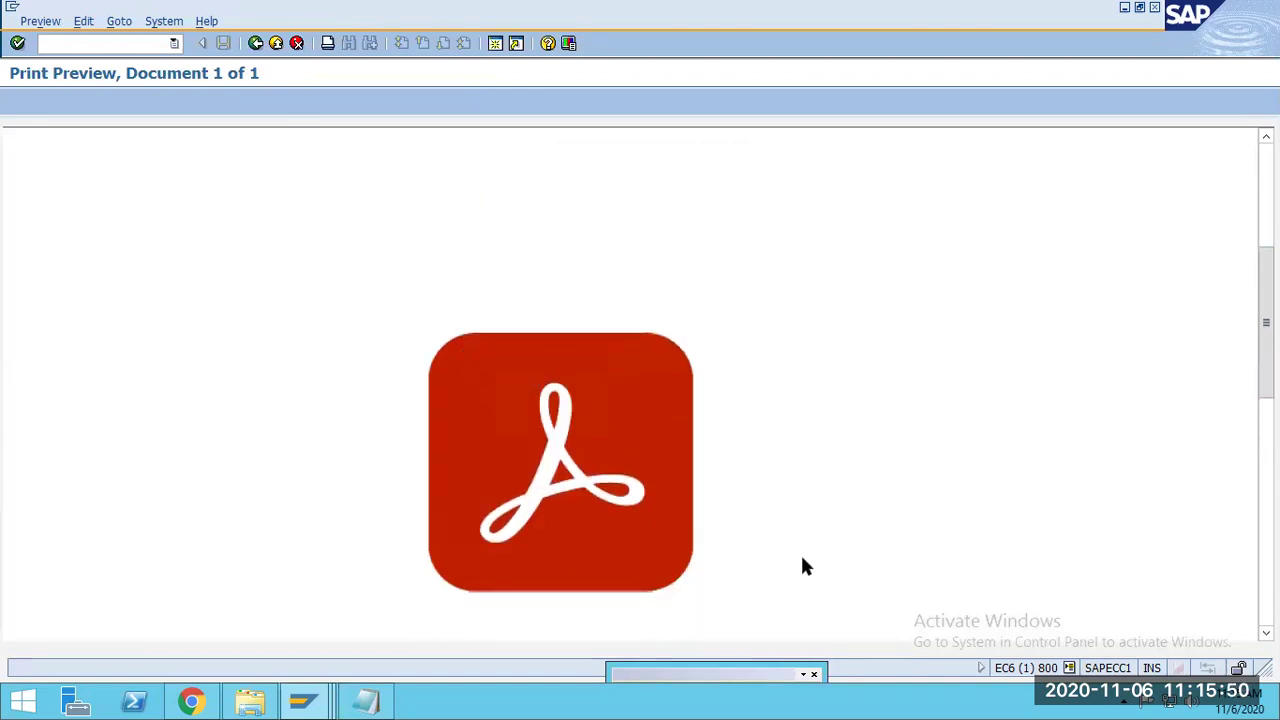
{"action": "left_click", "coordinate": [255, 45]}
{"action": "left_click", "coordinate": [255, 45]}
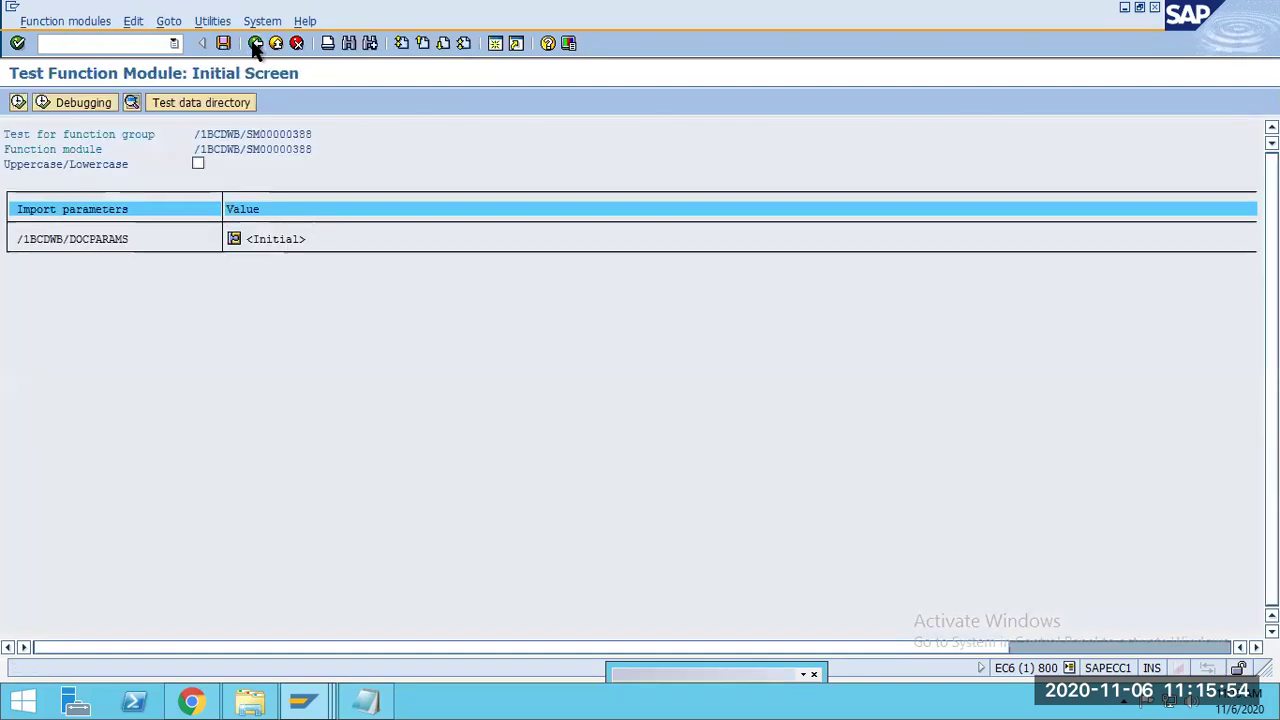
{"action": "left_click", "coordinate": [255, 45]}
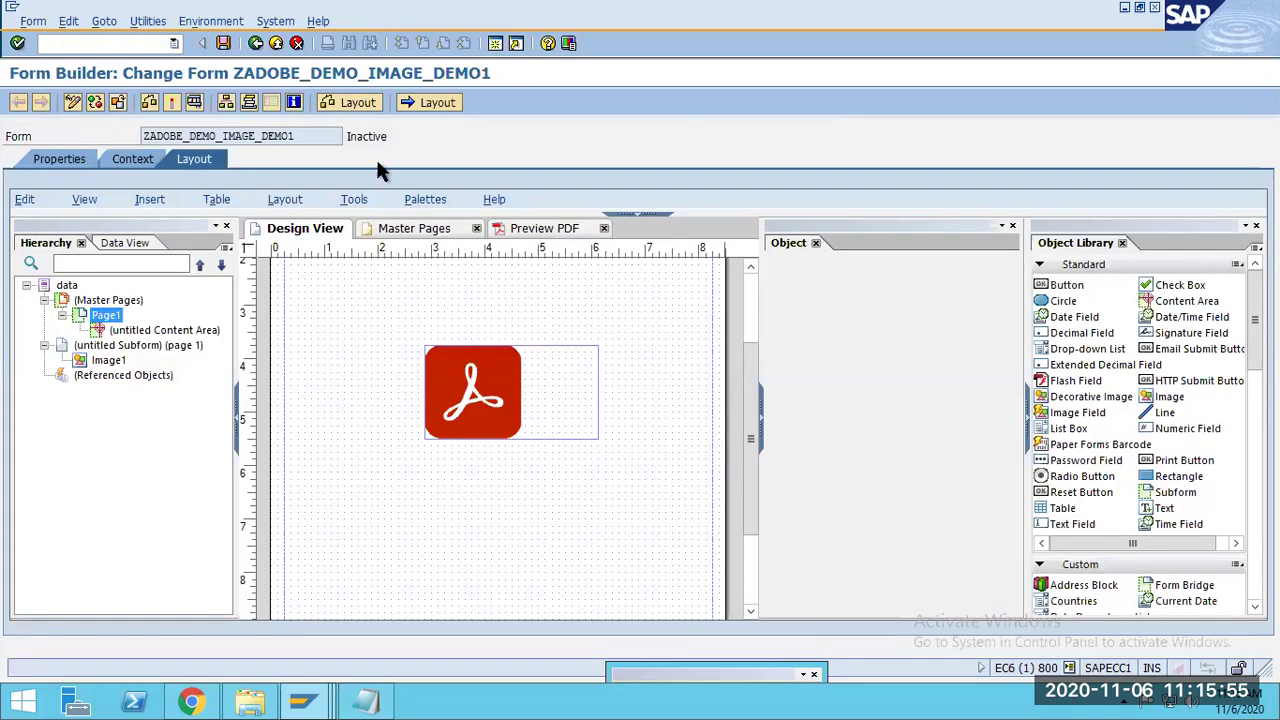
Select the placed image to review its settings, save the form again and return to the Form Builder entry point.
{"action": "left_click", "coordinate": [447, 386]}
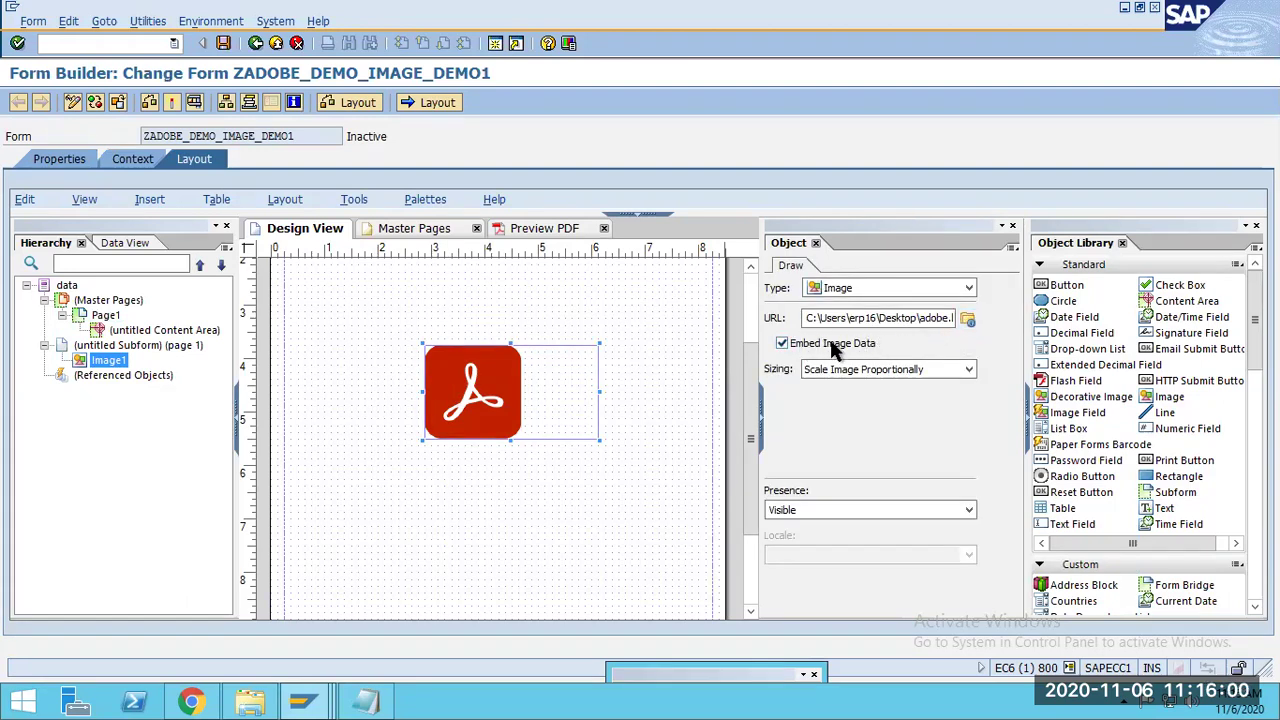
{"action": "left_click", "coordinate": [223, 43]}
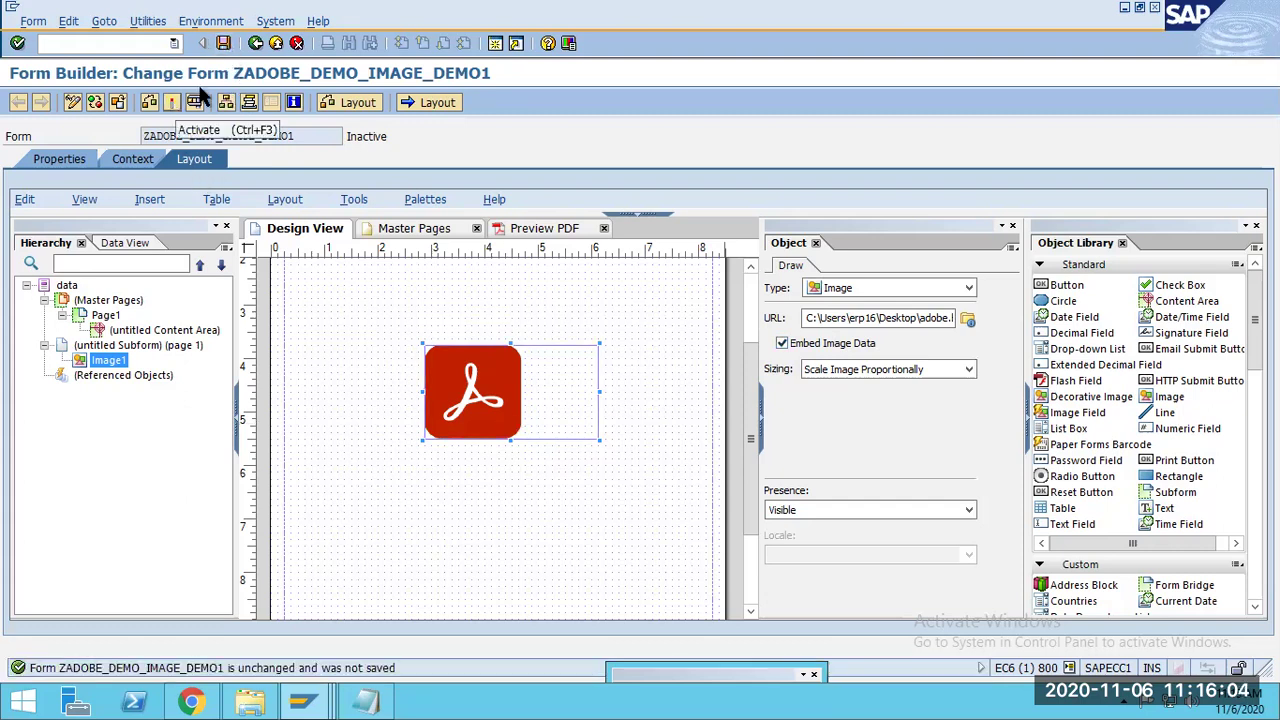
{"action": "left_click", "coordinate": [256, 44]}
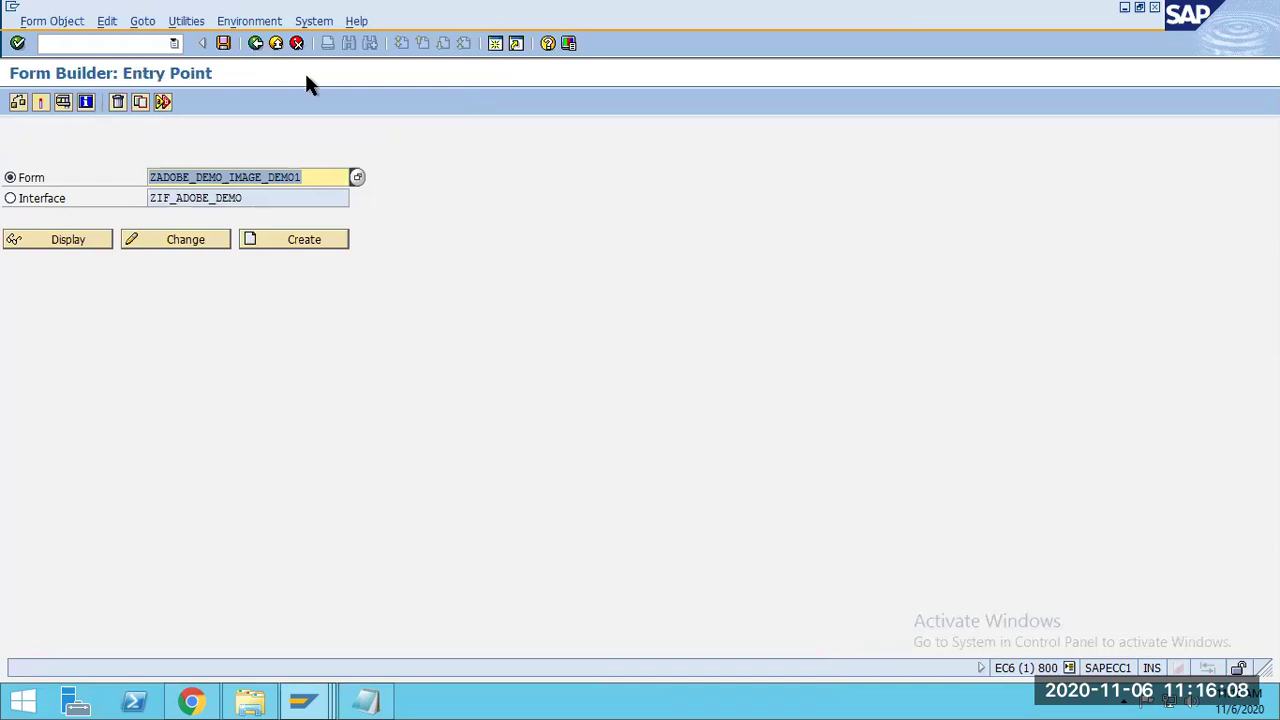
Go to transaction SE78 for the administration of form graphics.
{"action": "left_click", "coordinate": [63, 44]}
{"action": "type", "text": "/ns"}
{"action": "type", "text": "e79"}
{"action": "key", "text": "BackSpace"}
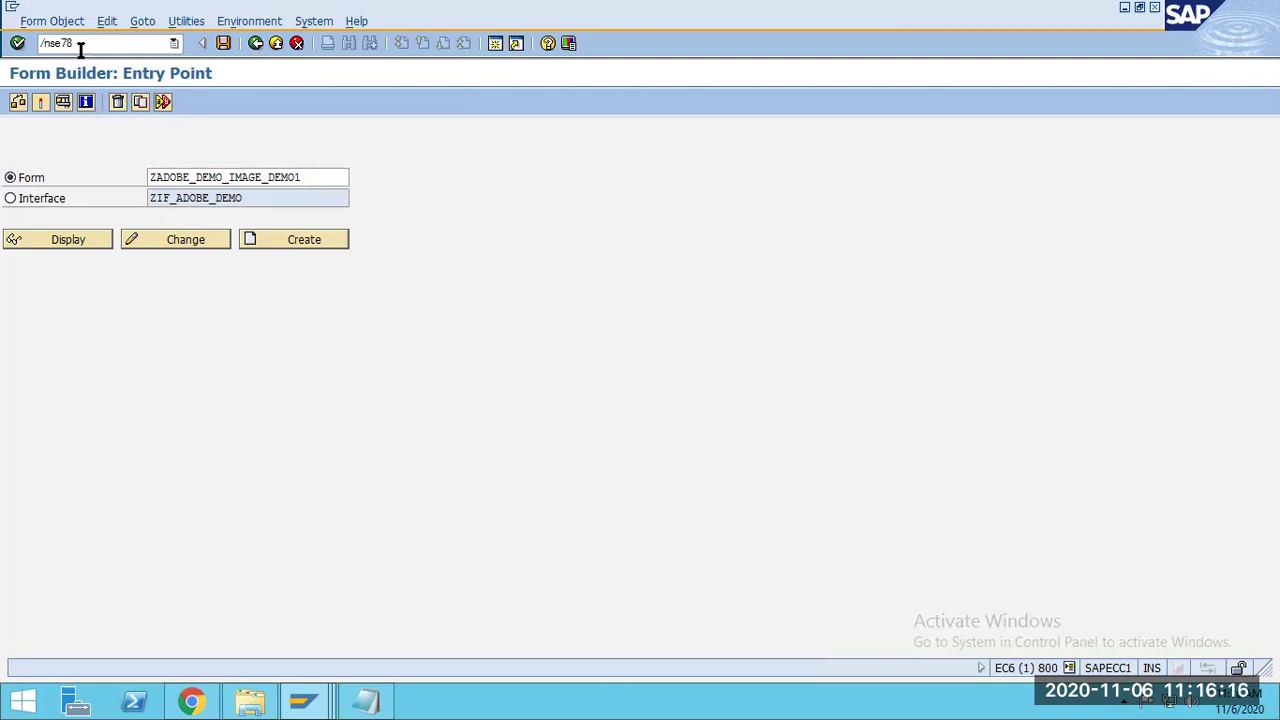
{"action": "key", "text": "Return"}
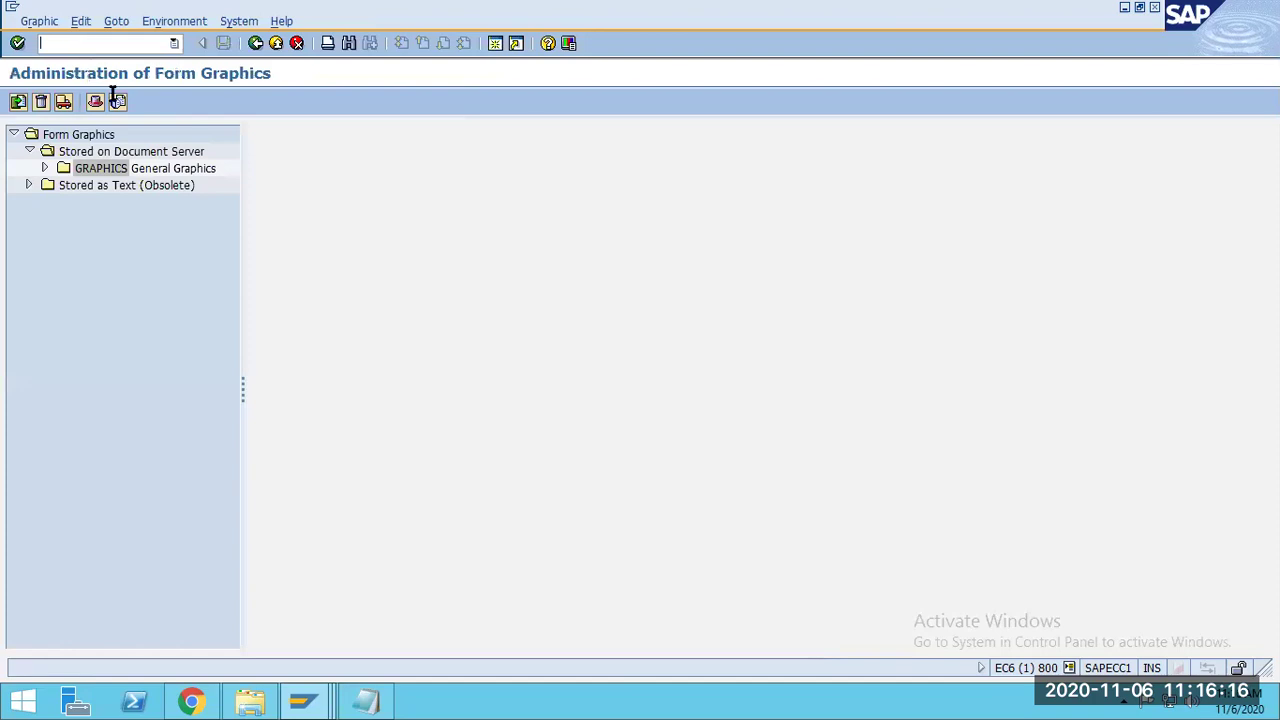
Open the BMAP bitmap images under General Graphics on the document server and start importing a graphic.
{"action": "left_click", "coordinate": [45, 168]}
{"action": "left_click", "coordinate": [105, 187]}
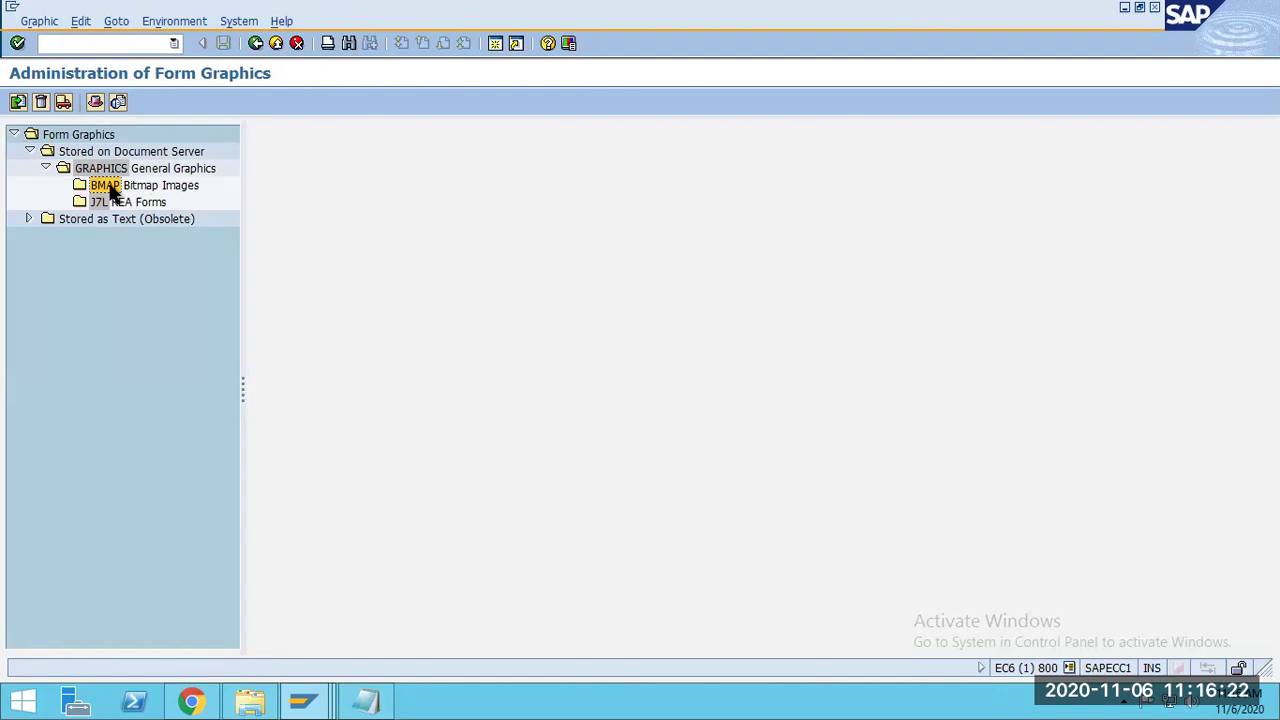
{"action": "double_click", "coordinate": [108, 188]}
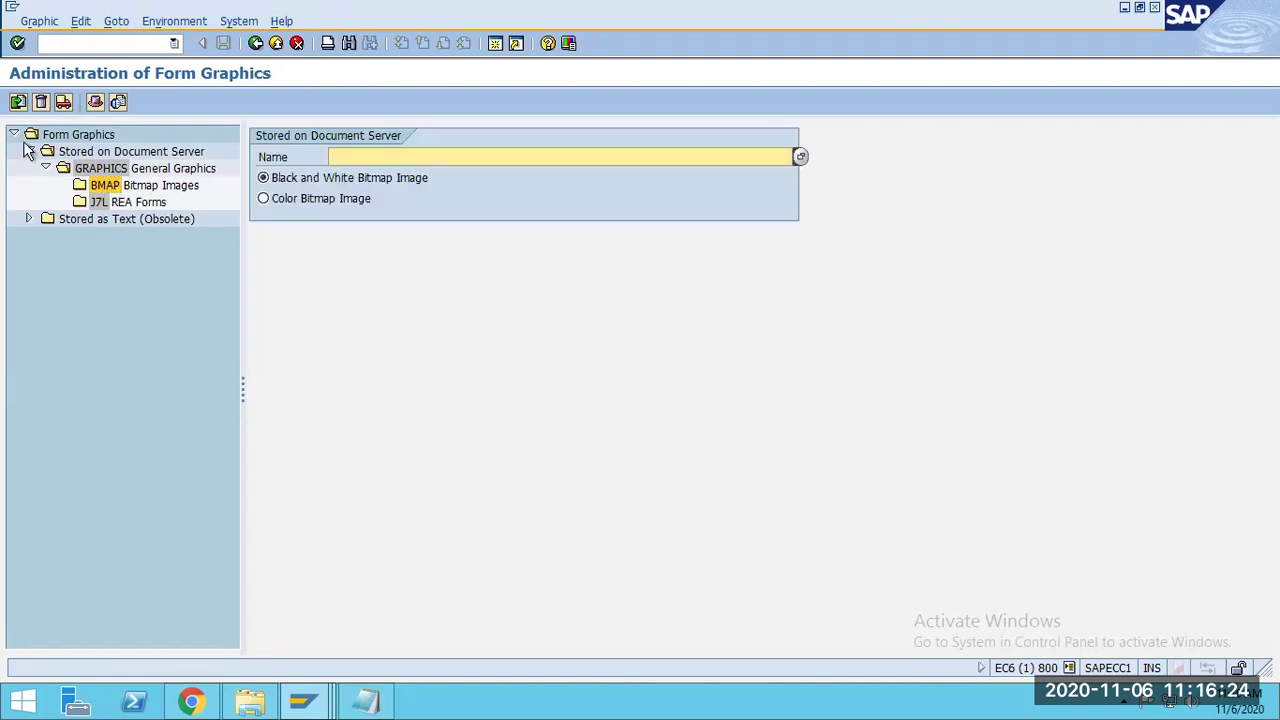
{"action": "left_click", "coordinate": [18, 102]}
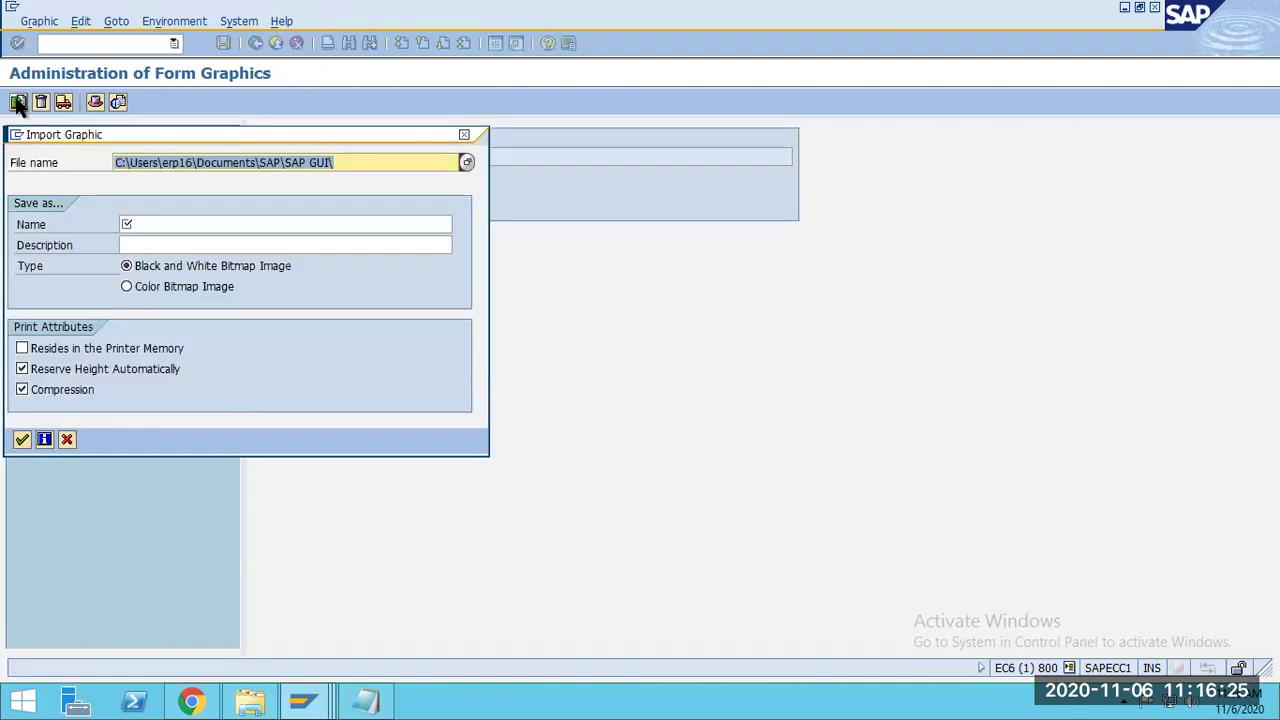
Name the graphic adobe_demo with the description Adobe Demo, set its type to Color Bitmap Image and confirm the import.
{"action": "left_click", "coordinate": [131, 222]}
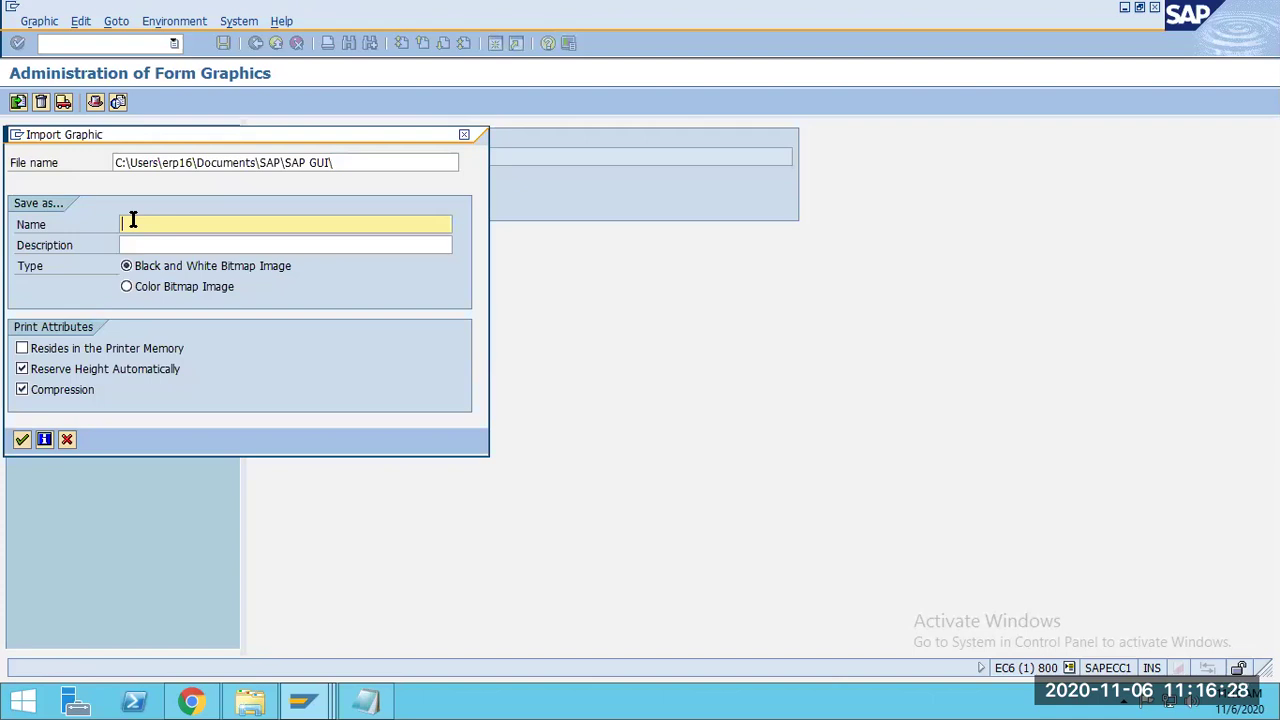
{"action": "type", "text": "adobe_demo"}
{"action": "left_click", "coordinate": [131, 240]}
{"action": "type", "text": "ad"}
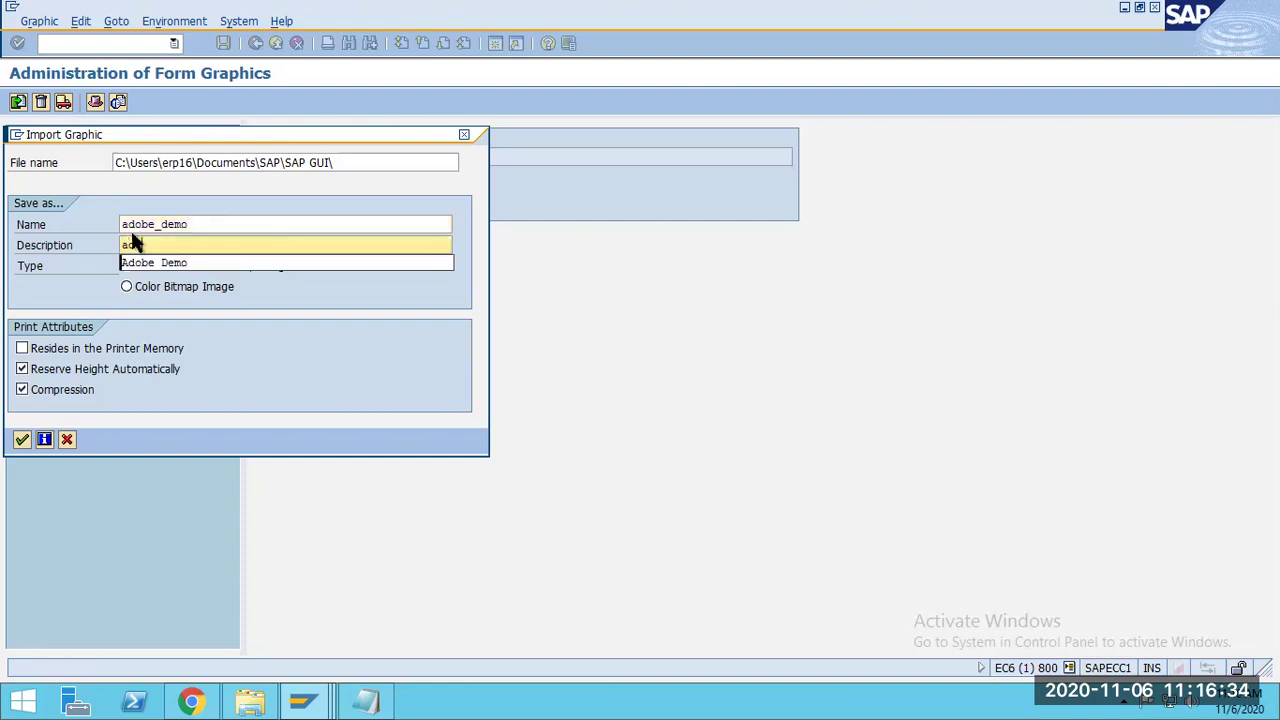
{"action": "left_click", "coordinate": [142, 262]}
{"action": "left_click", "coordinate": [126, 284]}
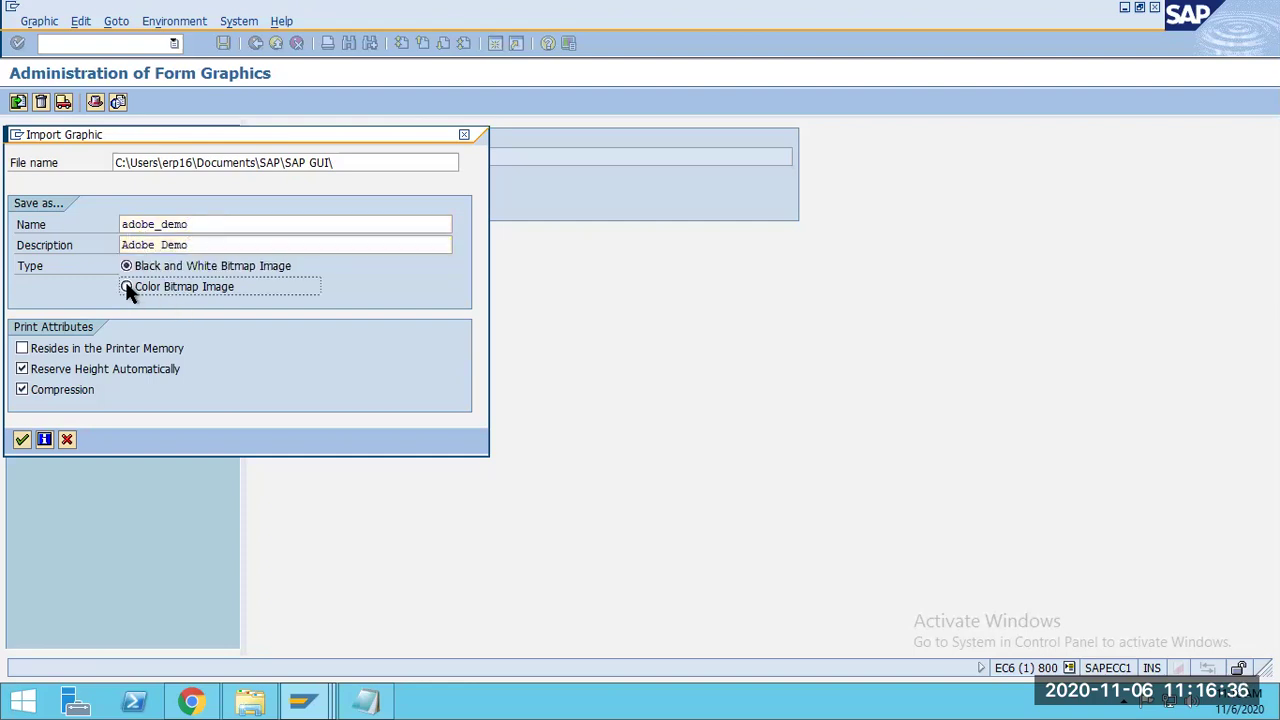
{"action": "left_click", "coordinate": [21, 441]}
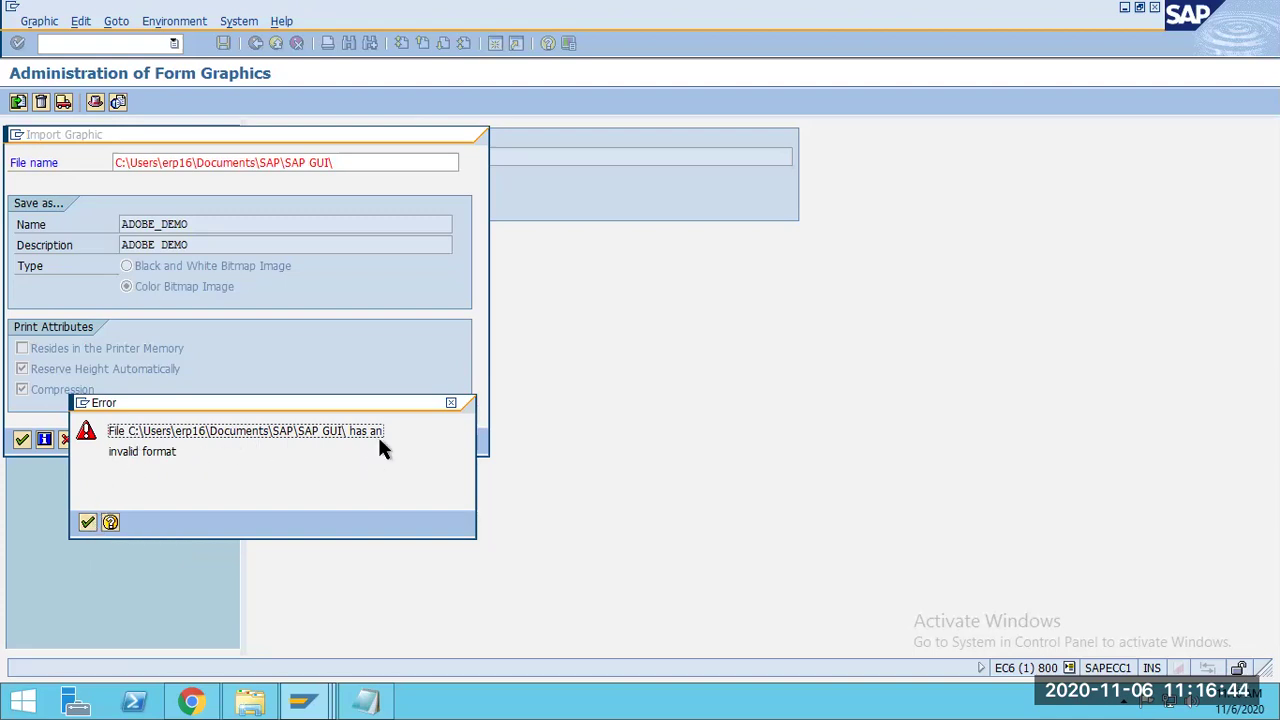
Choose the bitmap file adobe from the Desktop as the source file and complete the graphic import.
{"action": "left_click", "coordinate": [88, 523]}
{"action": "left_click", "coordinate": [363, 162]}
{"action": "left_click", "coordinate": [466, 163]}
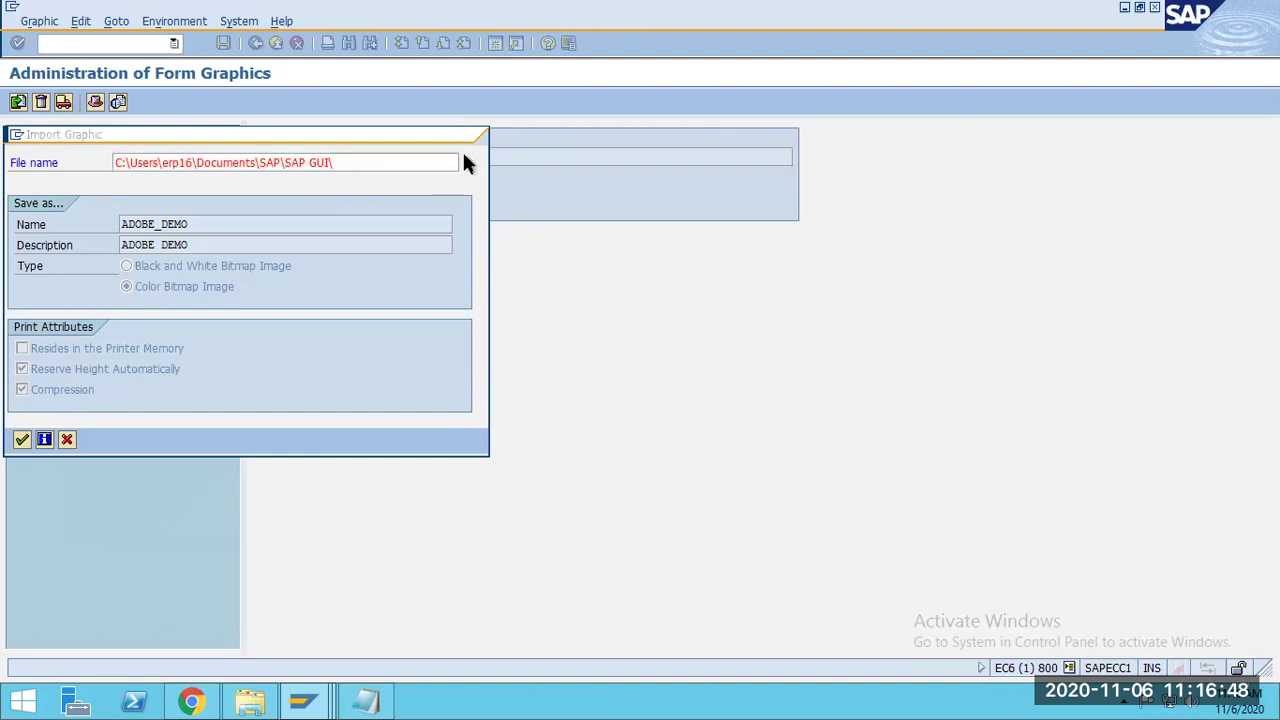
{"action": "left_click", "coordinate": [155, 335]}
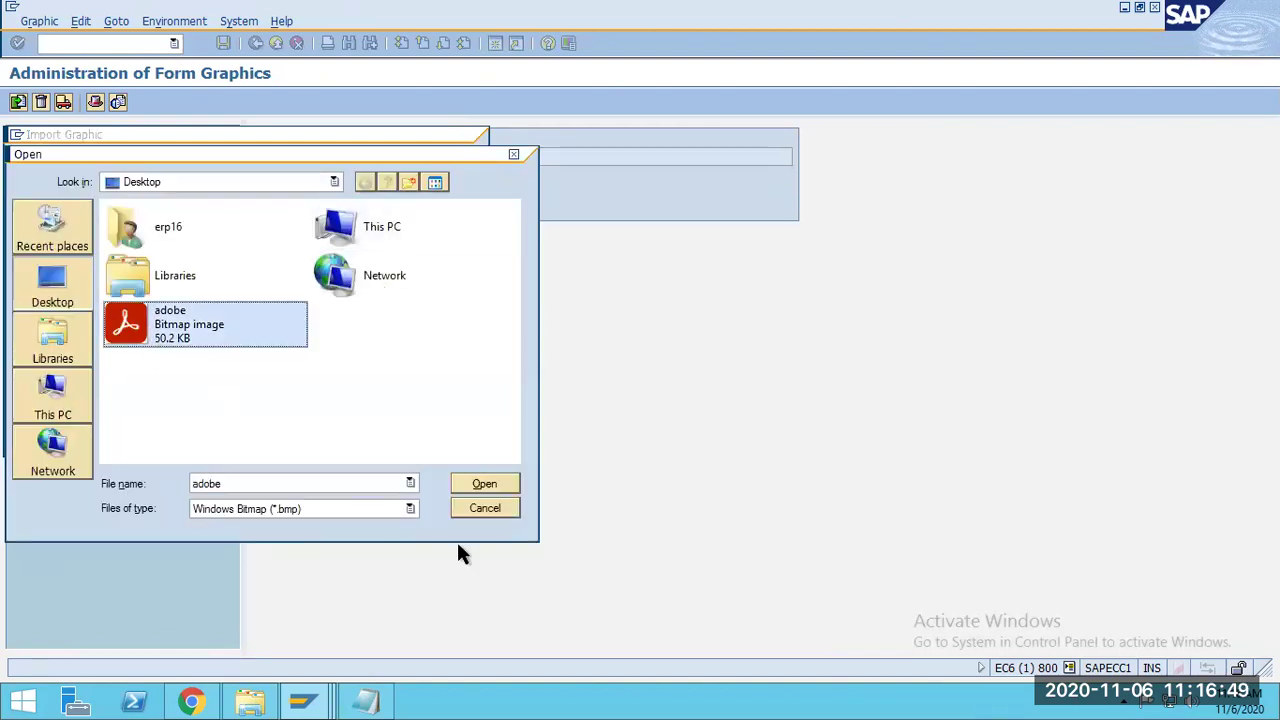
{"action": "left_click", "coordinate": [482, 483]}
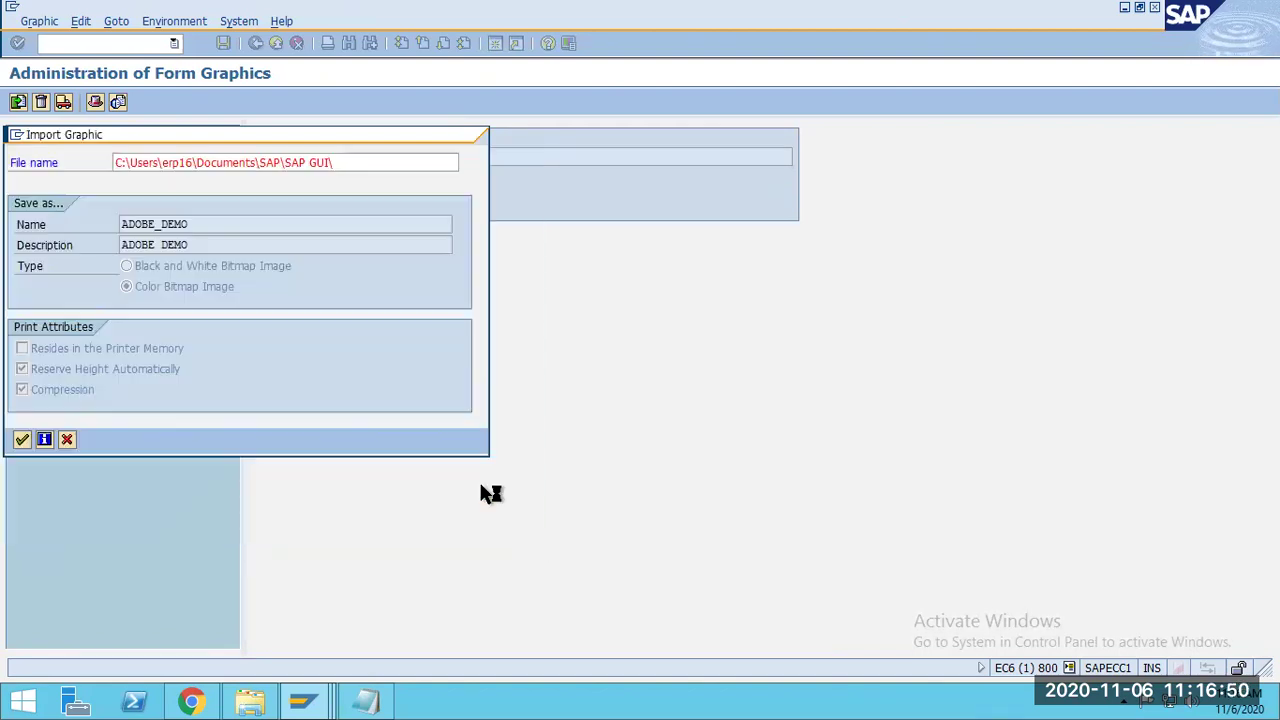
{"action": "left_click", "coordinate": [21, 439]}
{"action": "left_click", "coordinate": [67, 336]}
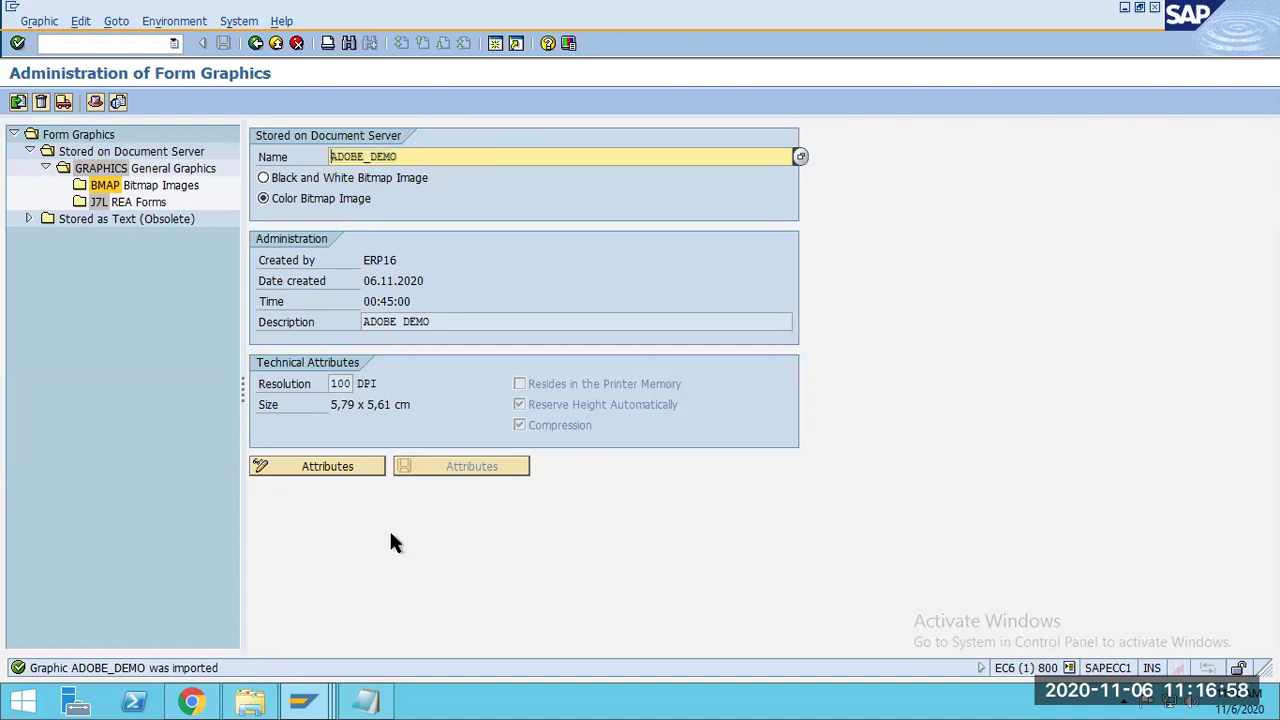
Note the graphic name ADOBE_DEMO below the variable list in the untitled Notepad file and return to SAP.
{"action": "left_click", "coordinate": [365, 702]}
{"action": "key", "text": "Return"}
{"action": "key", "text": "Return"}
{"action": "key", "text": "Return"}
{"action": "type", "text": "ADOBE_DEMO"}
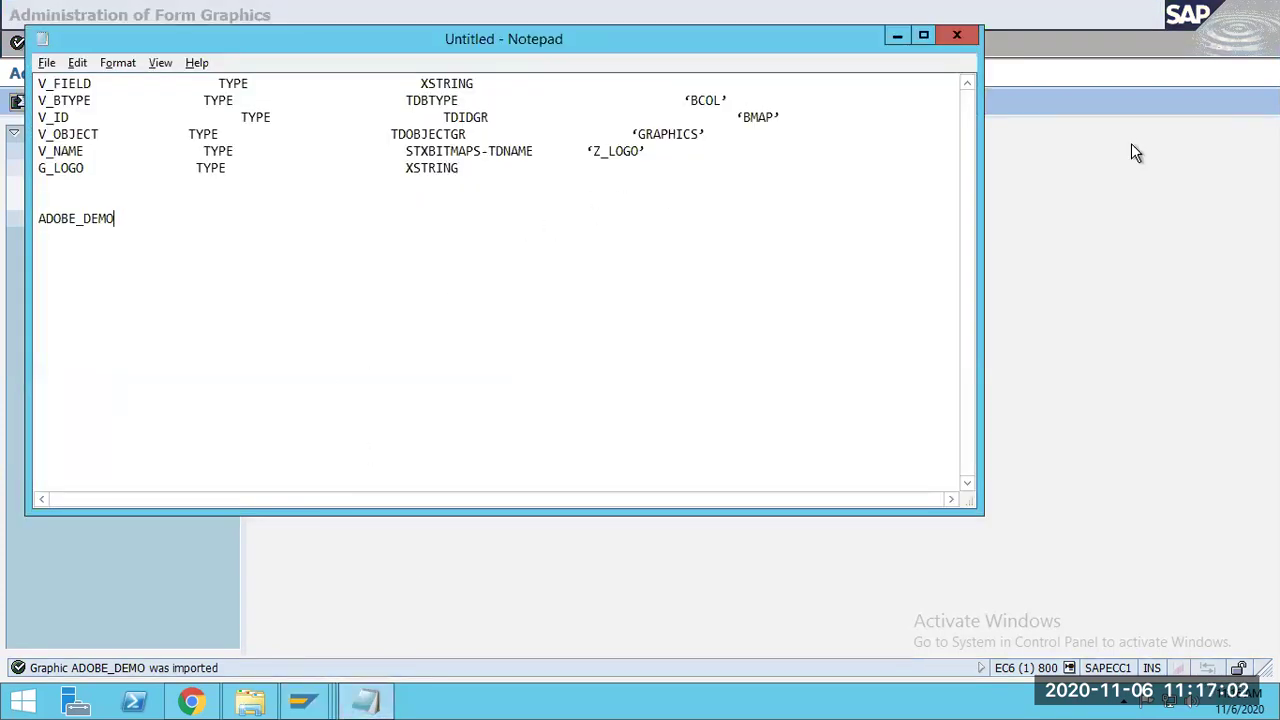
{"action": "left_click", "coordinate": [898, 36]}
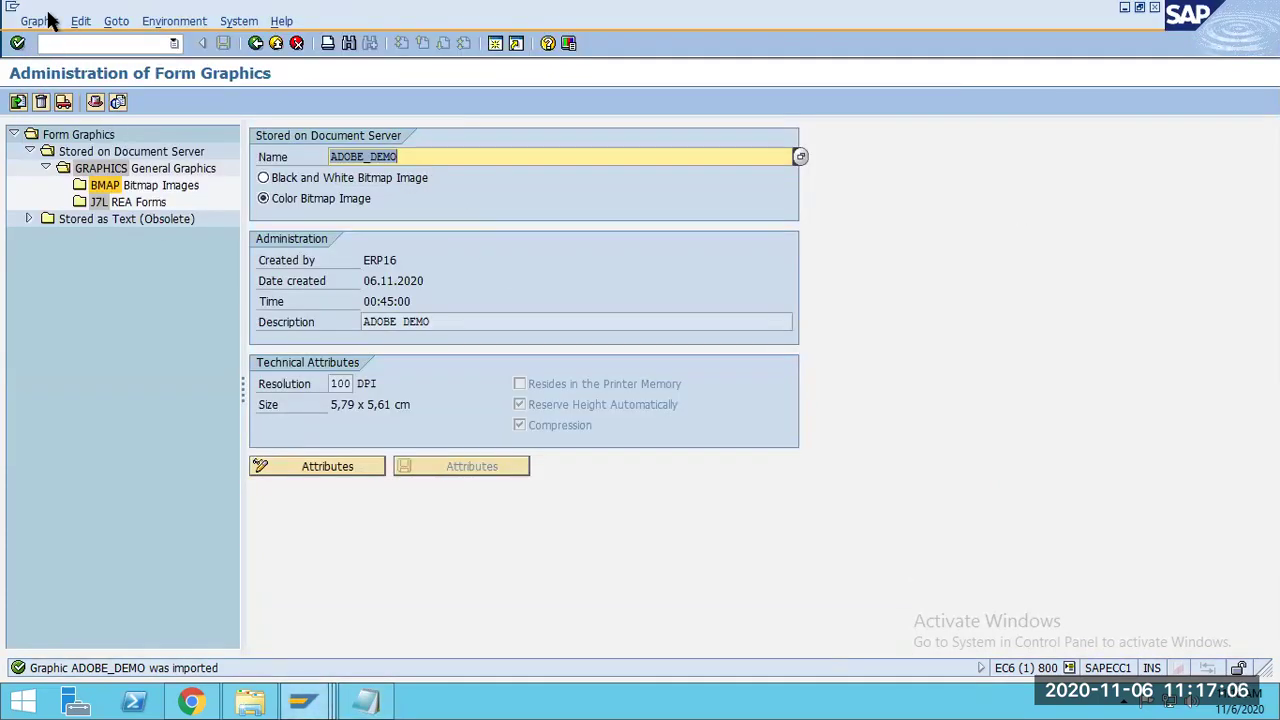
Preview the imported ADOBE_DEMO graphic and go to transaction SFP.
{"action": "left_click", "coordinate": [63, 47]}
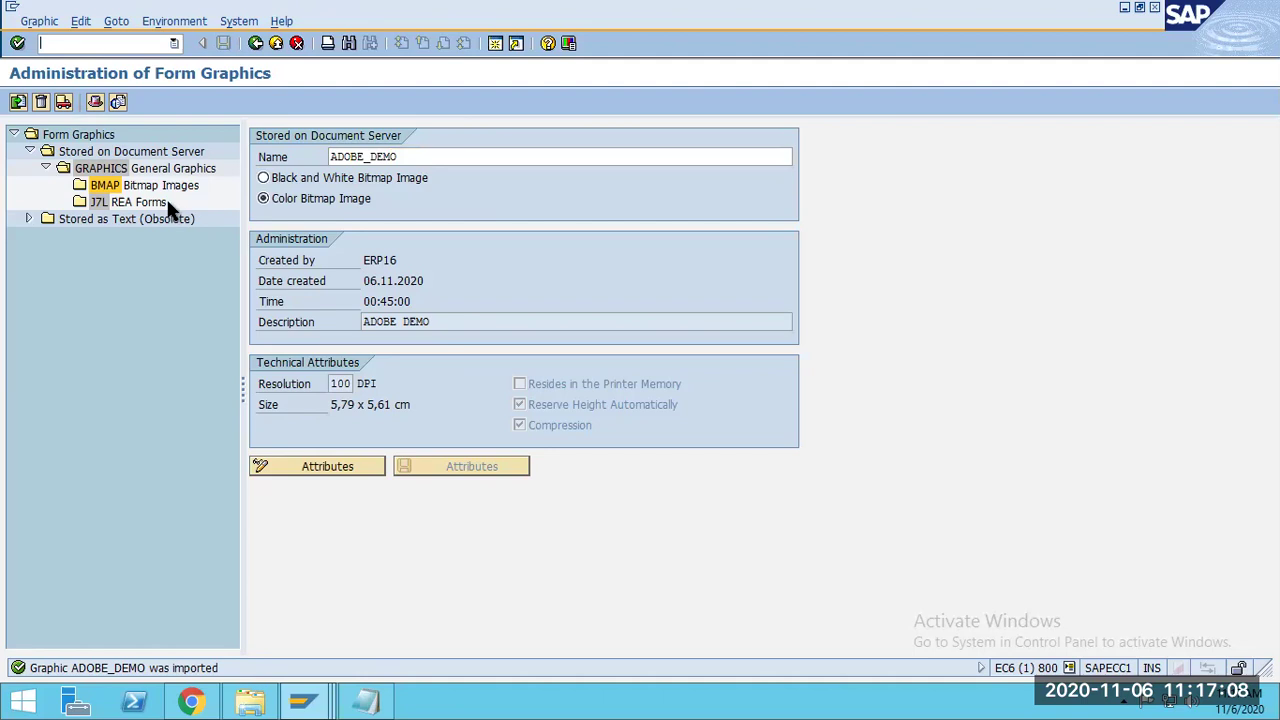
{"action": "left_click", "coordinate": [118, 102]}
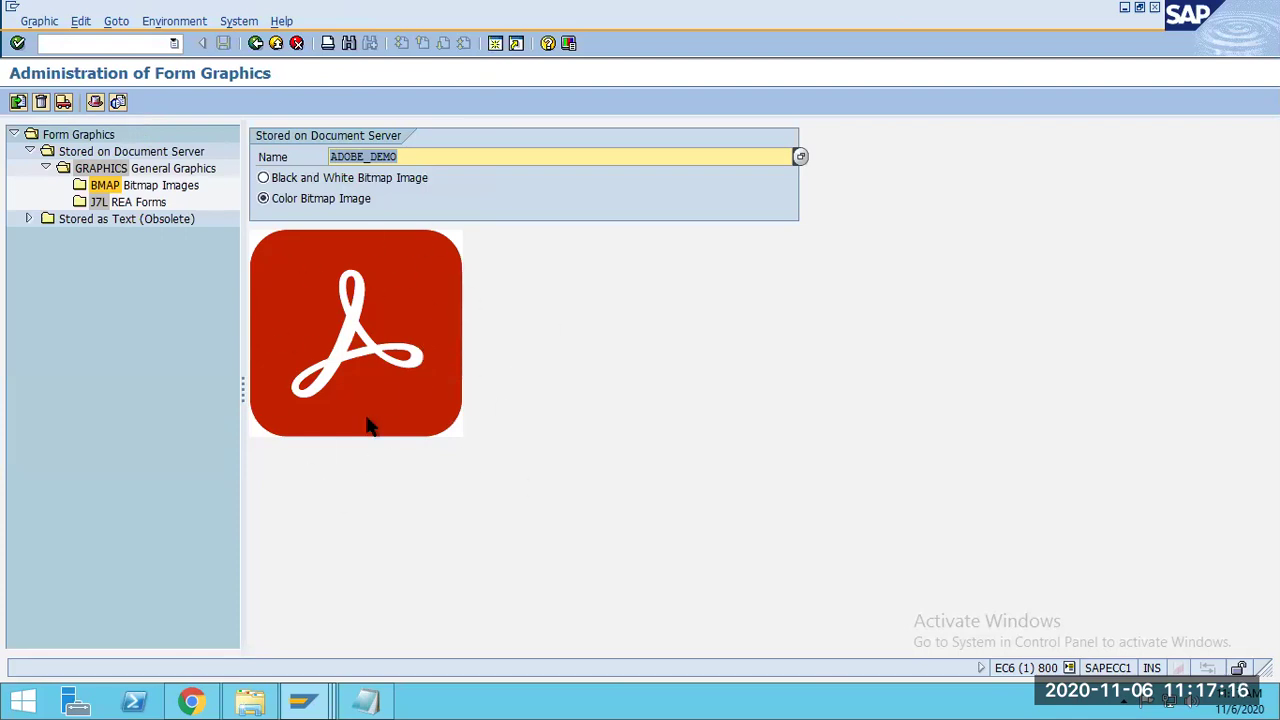
{"action": "left_click", "coordinate": [256, 43]}
{"action": "type", "text": "sfp"}
{"action": "key", "text": "Return"}
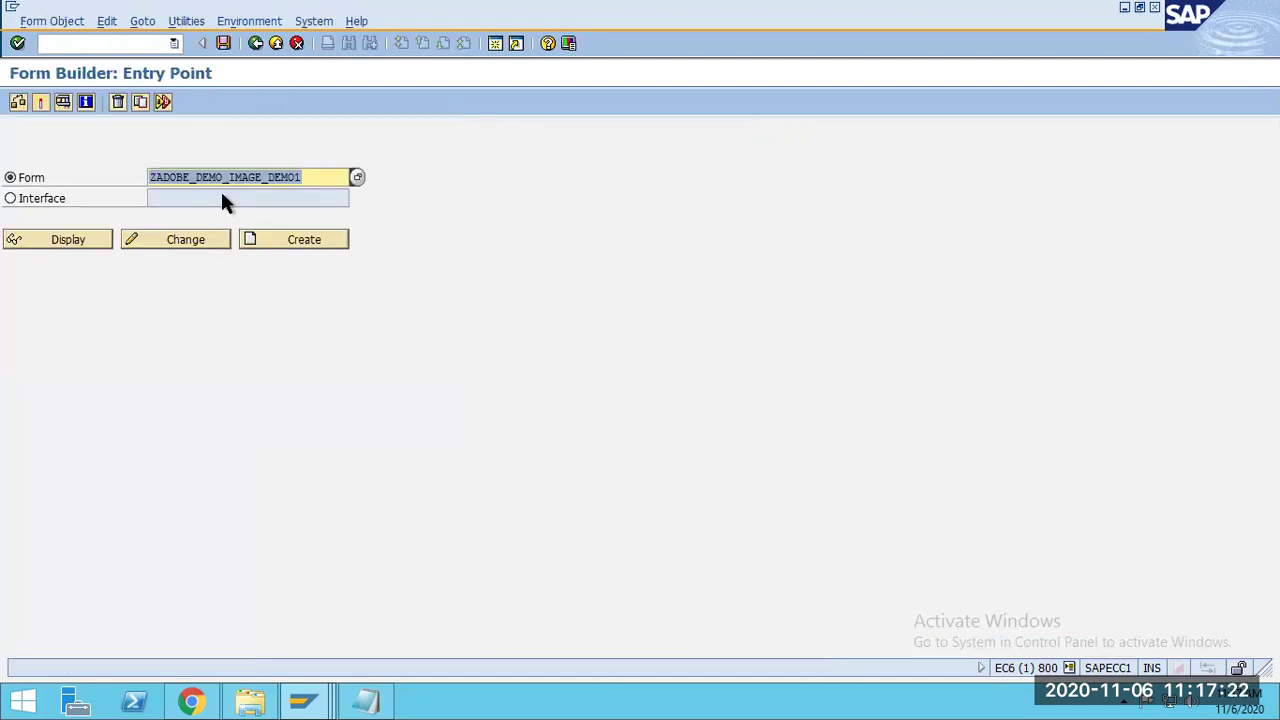
Start creating a new form named ZADOBE_DEMO_IMAGE_DEMO2.
{"action": "left_click", "coordinate": [305, 177]}
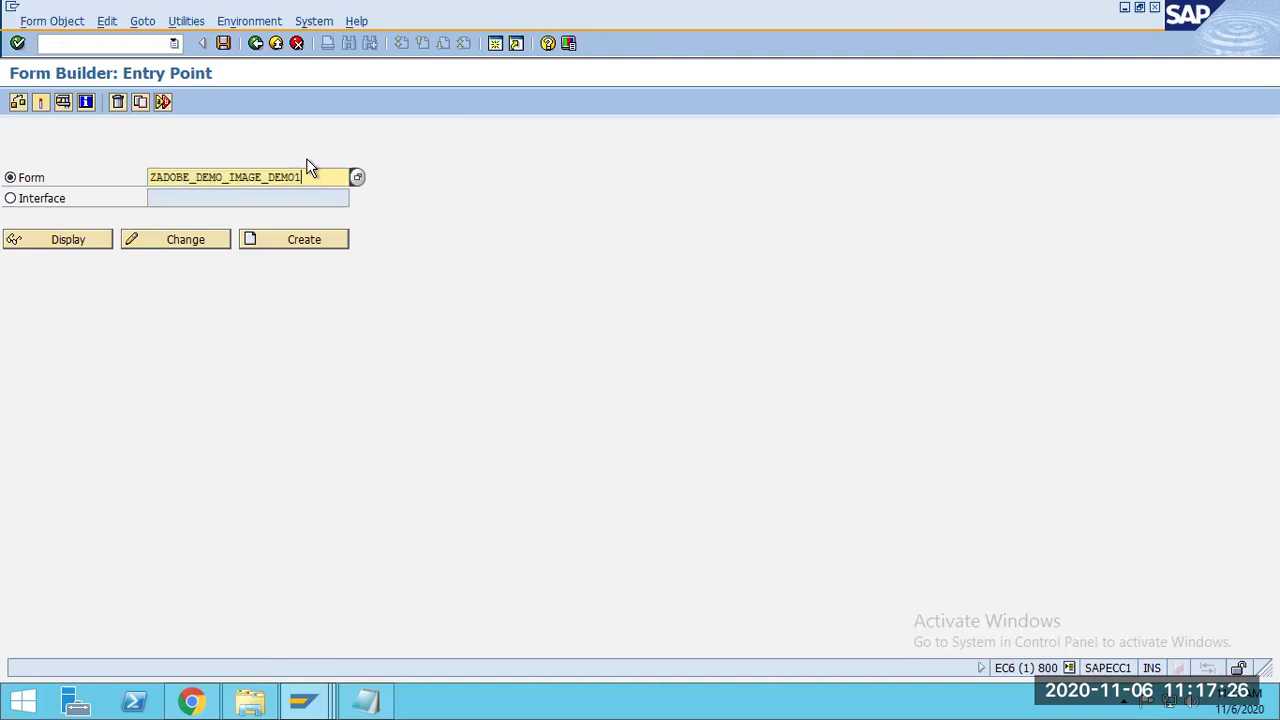
{"action": "key", "text": "BackSpace"}
{"action": "type", "text": "2"}
{"action": "left_click", "coordinate": [304, 241]}
Give the form the description "Image Upload using SE78" and the interface ZIF_ADOBE_DEMO, and save it as a local object.
{"action": "left_click", "coordinate": [225, 370]}
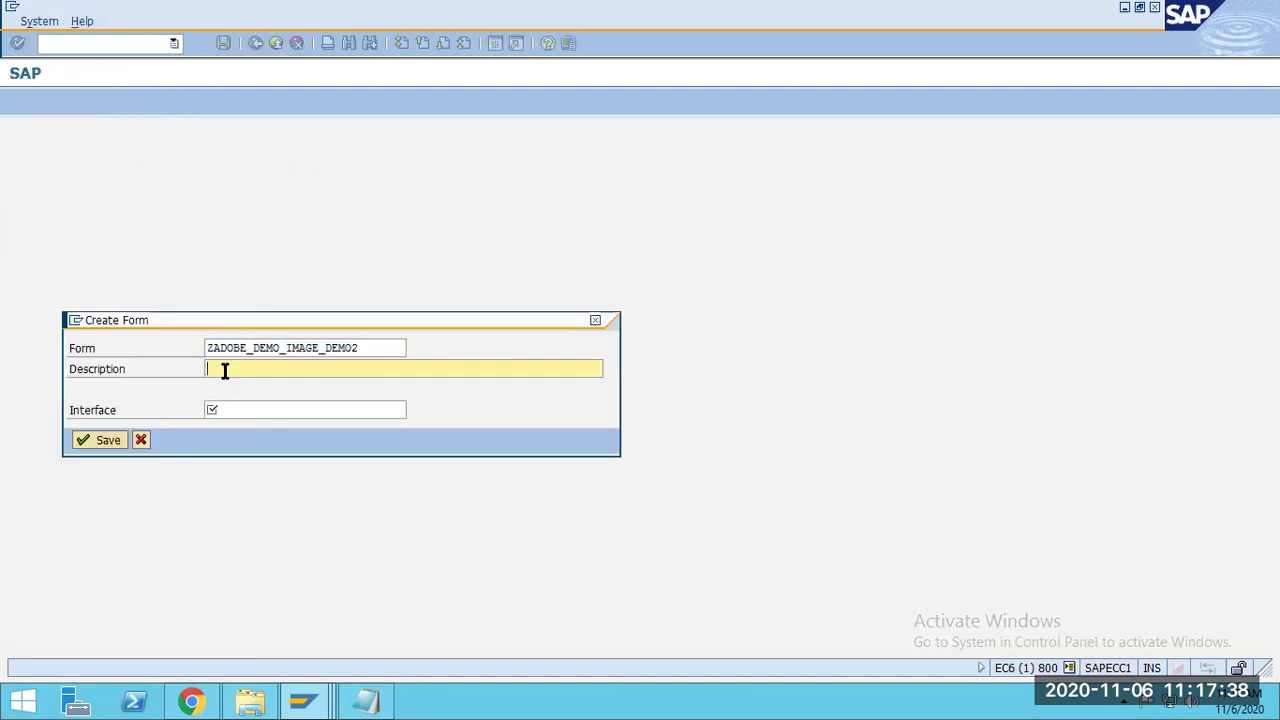
{"action": "type", "text": "Image Upload using"}
{"action": "key", "text": "Caps_Lock"}
{"action": "type", "text": "SE78"}
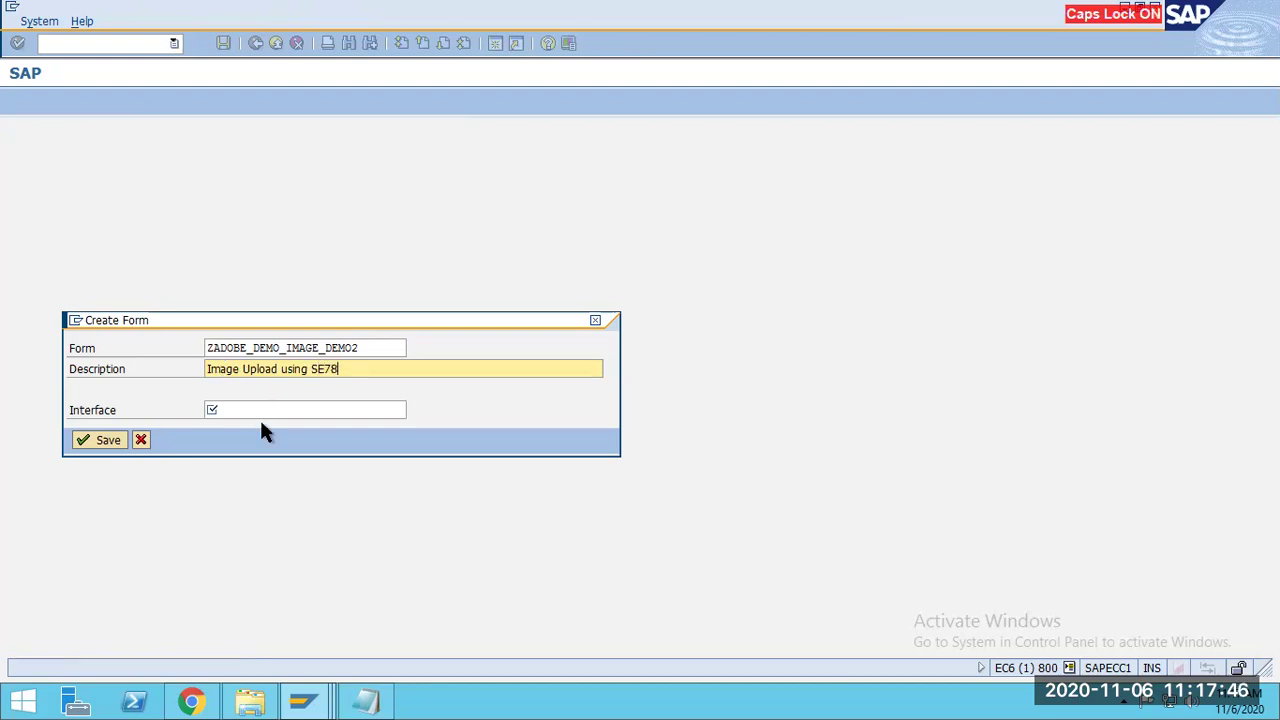
{"action": "left_click", "coordinate": [245, 409]}
{"action": "left_click", "coordinate": [245, 409]}
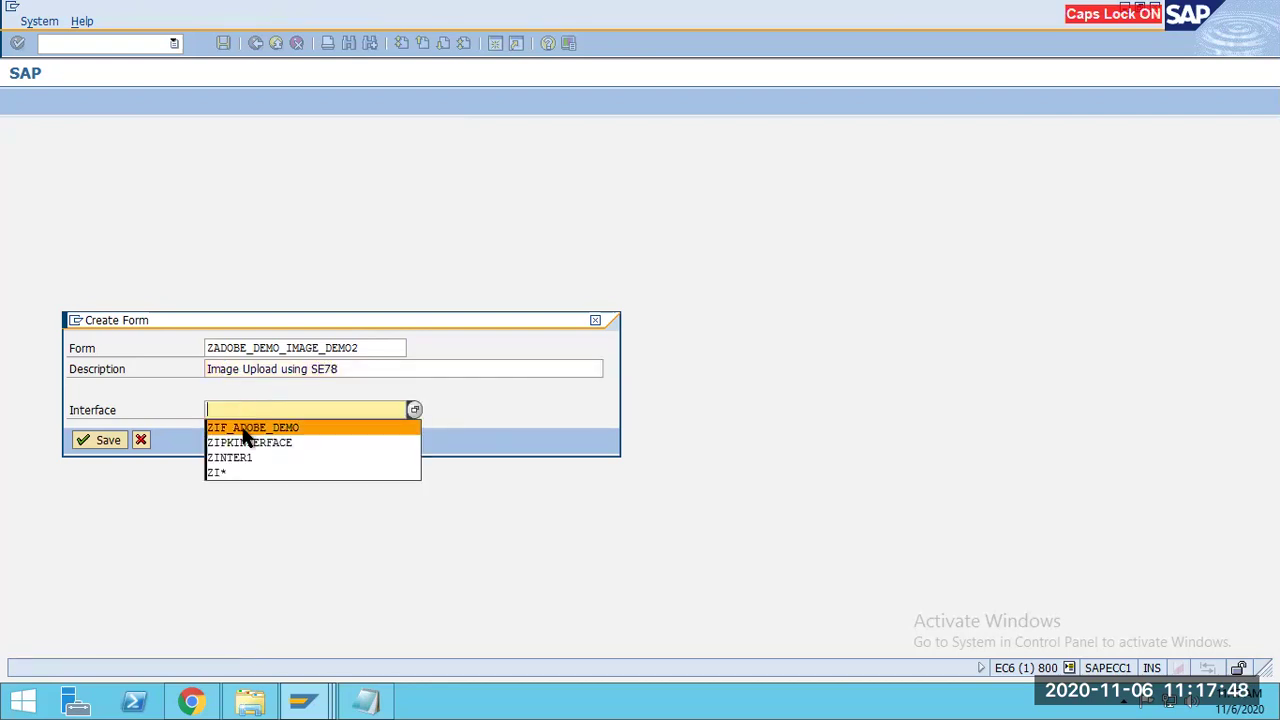
{"action": "left_click", "coordinate": [246, 425]}
{"action": "left_click", "coordinate": [97, 442]}
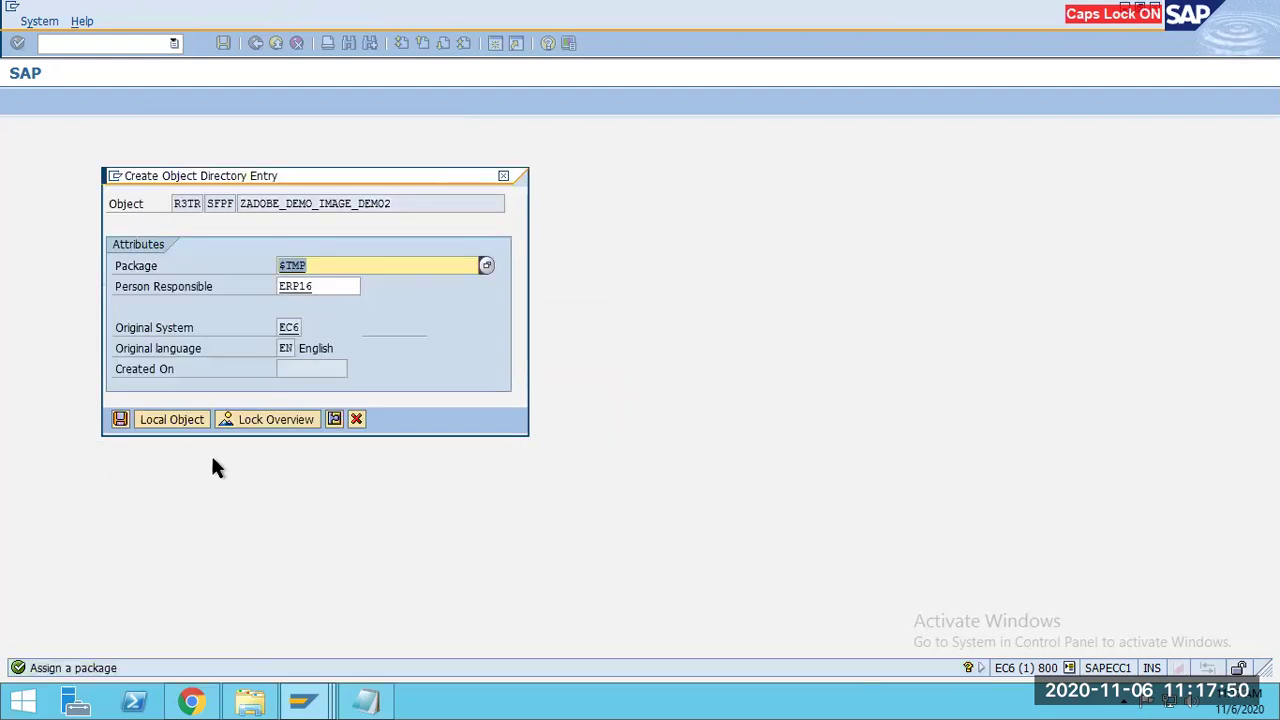
{"action": "left_click", "coordinate": [172, 420]}
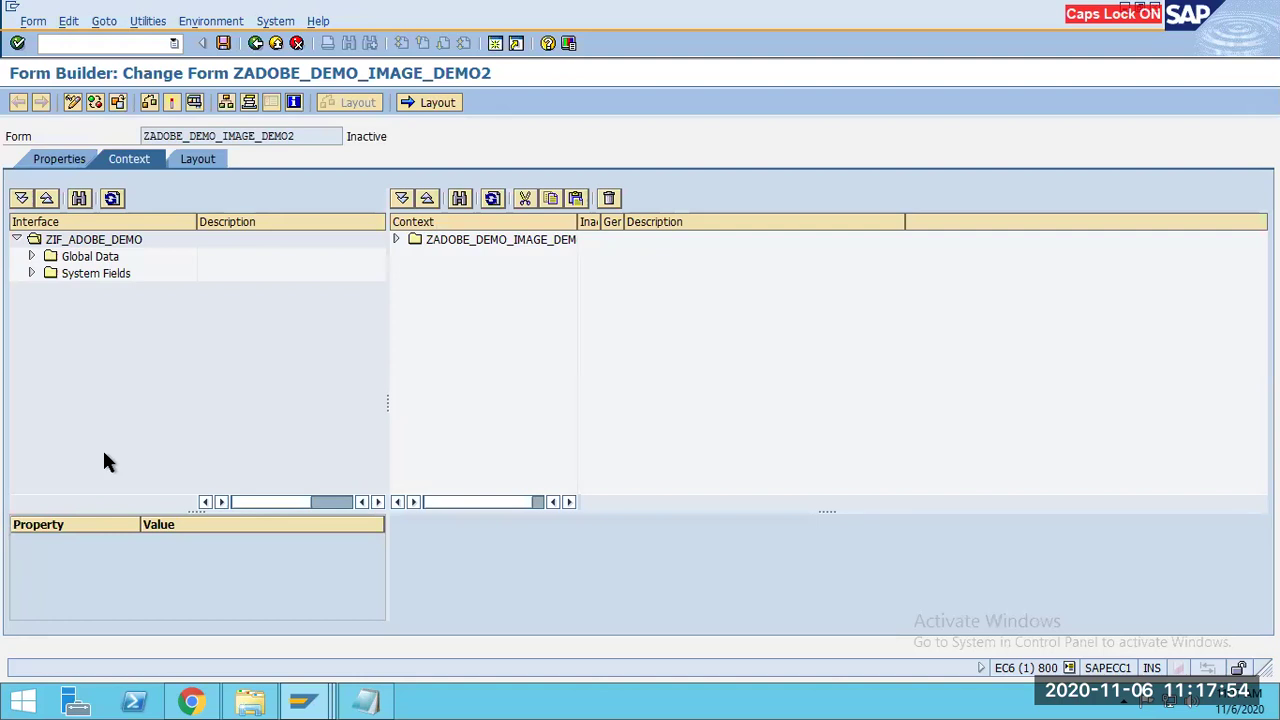
Open the interface ZIF_ADOBE_DEMO from the form's properties.
{"action": "left_click", "coordinate": [55, 160]}
{"action": "double_click", "coordinate": [180, 262]}
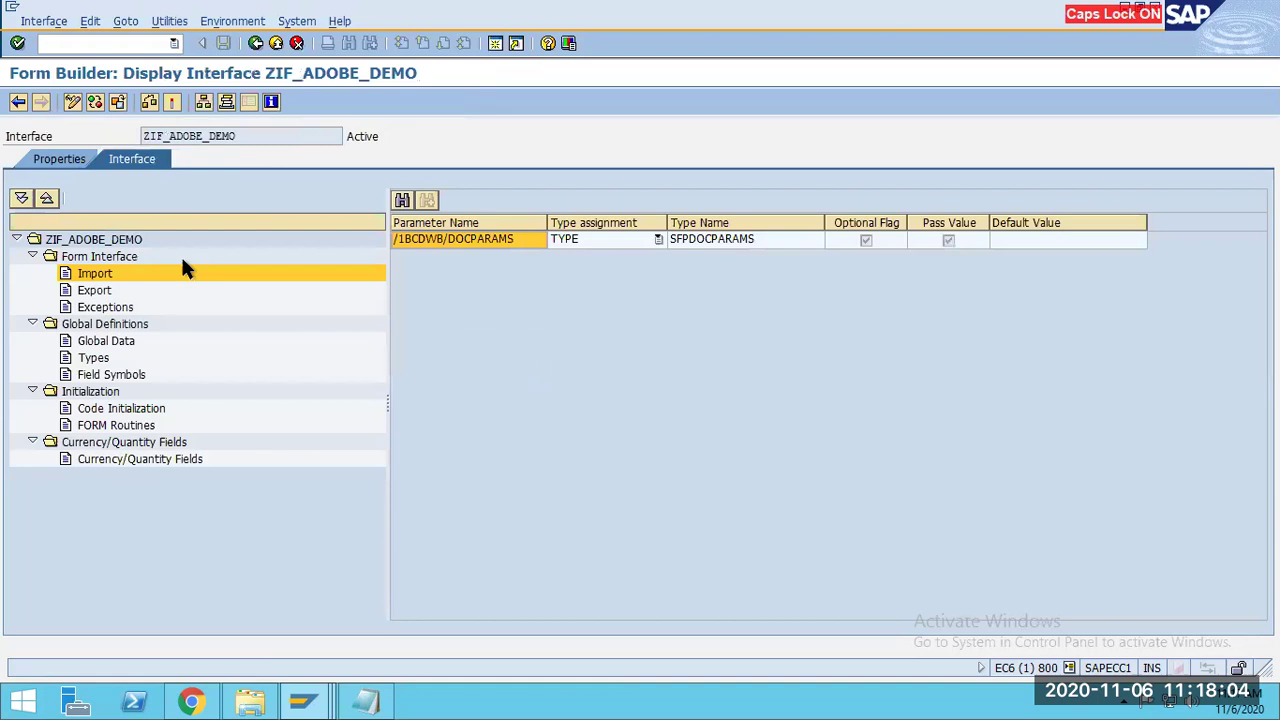
Switch to the PowerPoint presentation and draw a rectangle on blank slide 14 labelled "SE78( Document Server )".
{"action": "mouse_move", "coordinate": [841, 30]}
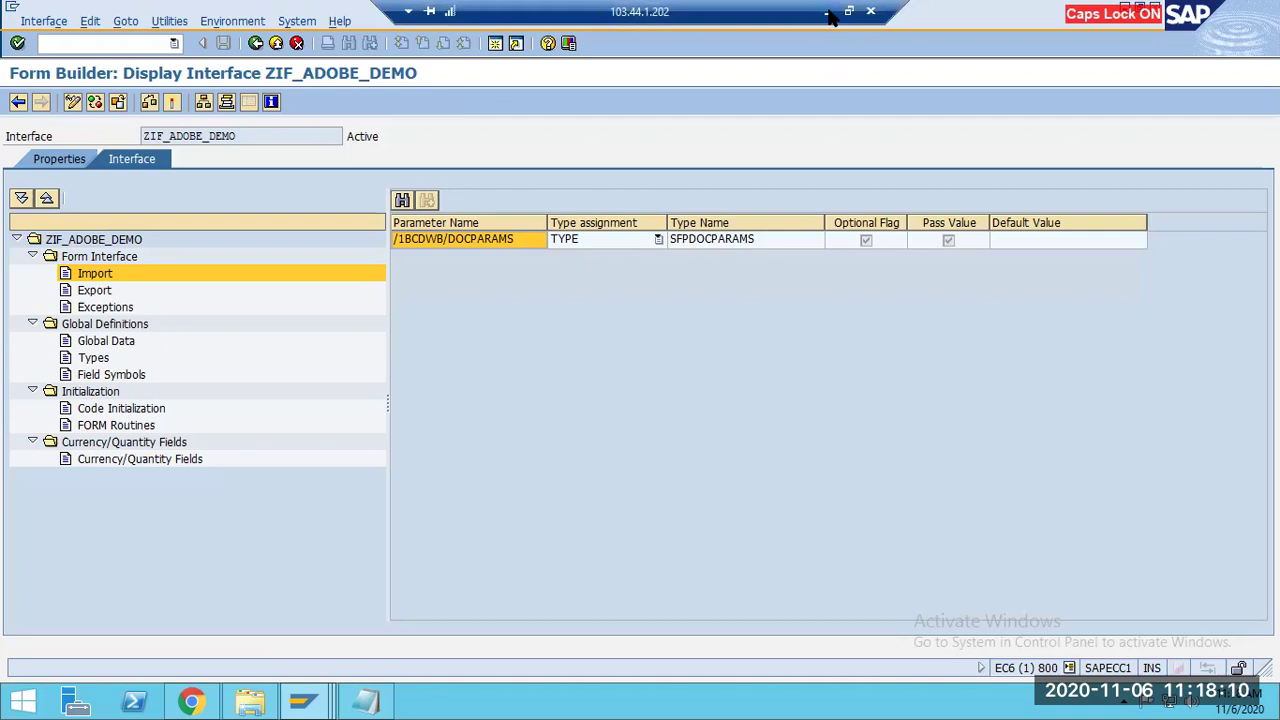
{"action": "left_click", "coordinate": [828, 13]}
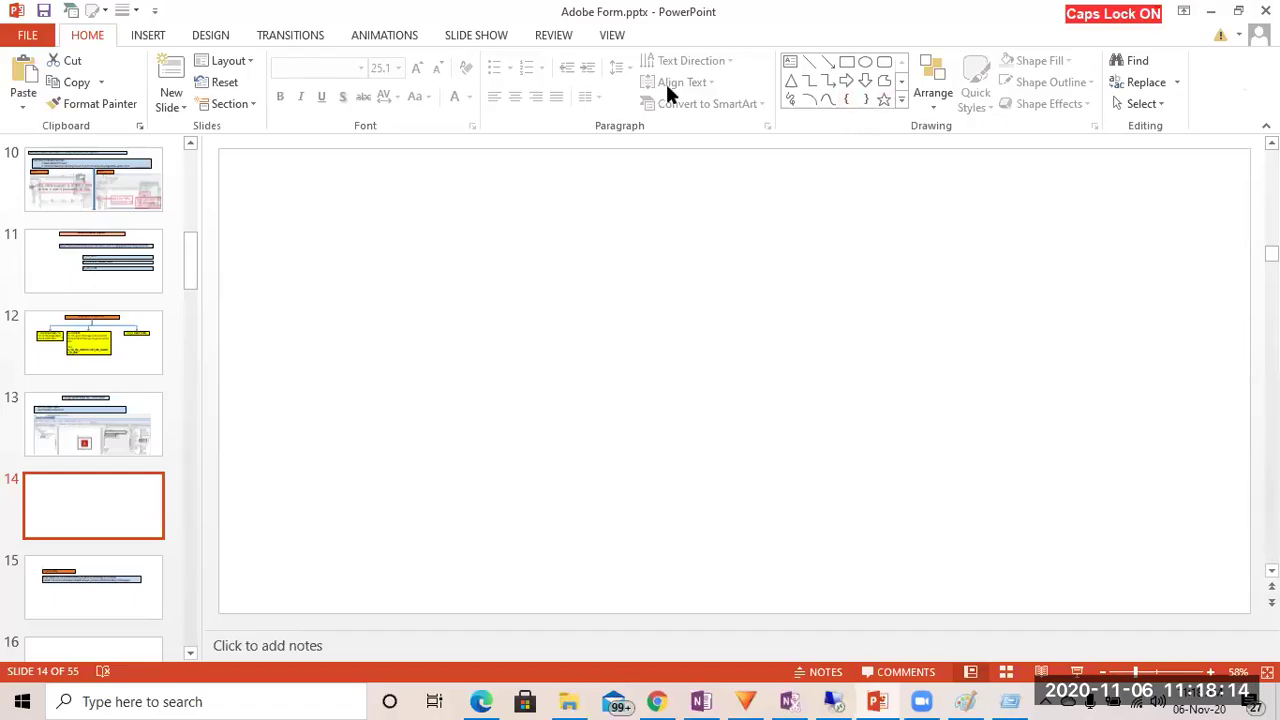
{"action": "mouse_move", "coordinate": [396, 288]}
{"action": "left_mouse_down"}
{"action": "mouse_move", "coordinate": [589, 411]}
{"action": "mouse_move", "coordinate": [615, 402]}
{"action": "left_mouse_up"}
{"action": "key", "text": "Caps_Lock"}
{"action": "type", "text": "se78"}
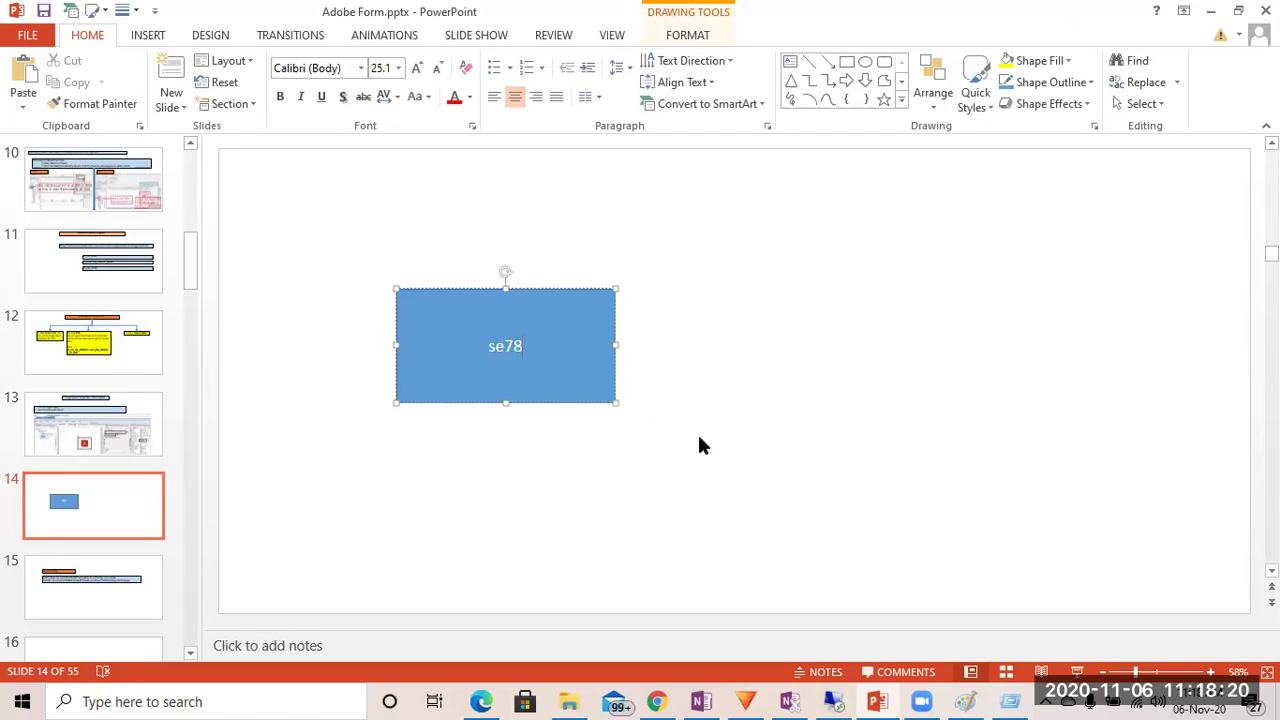
{"action": "type", "text": "("}
{"action": "key", "text": "Caps_Lock"}
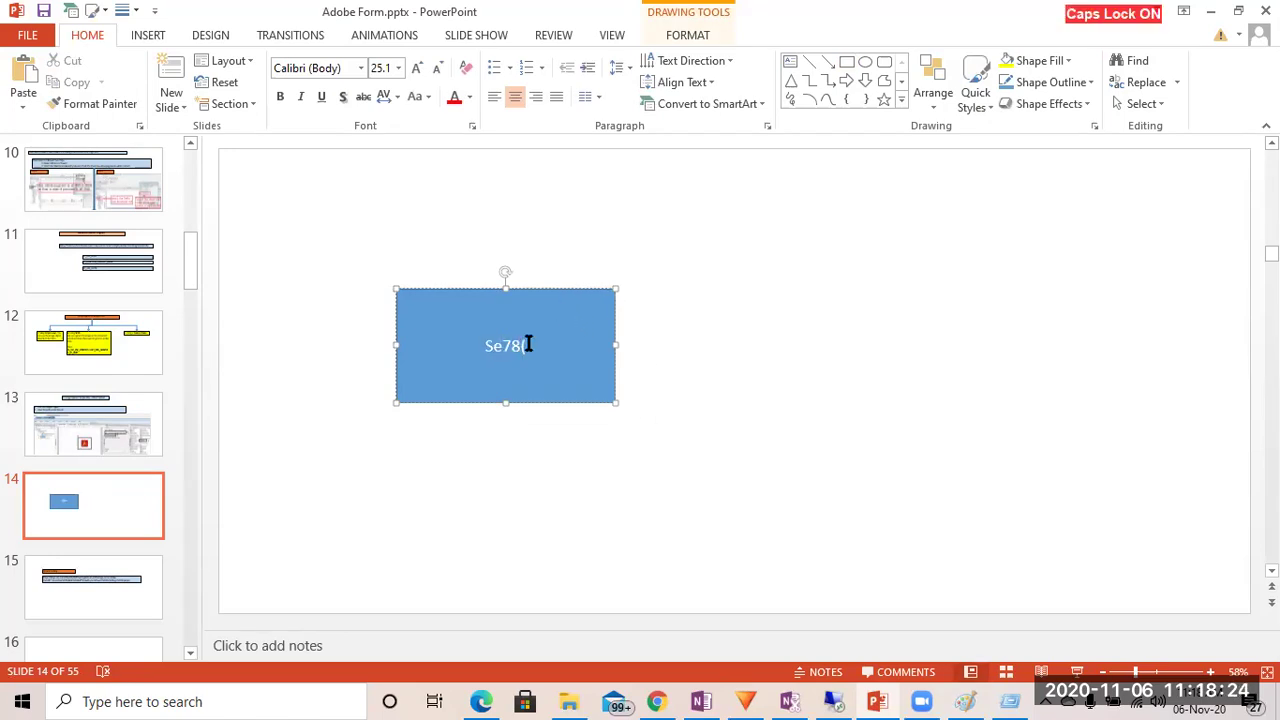
{"action": "key", "text": "BackSpace"}
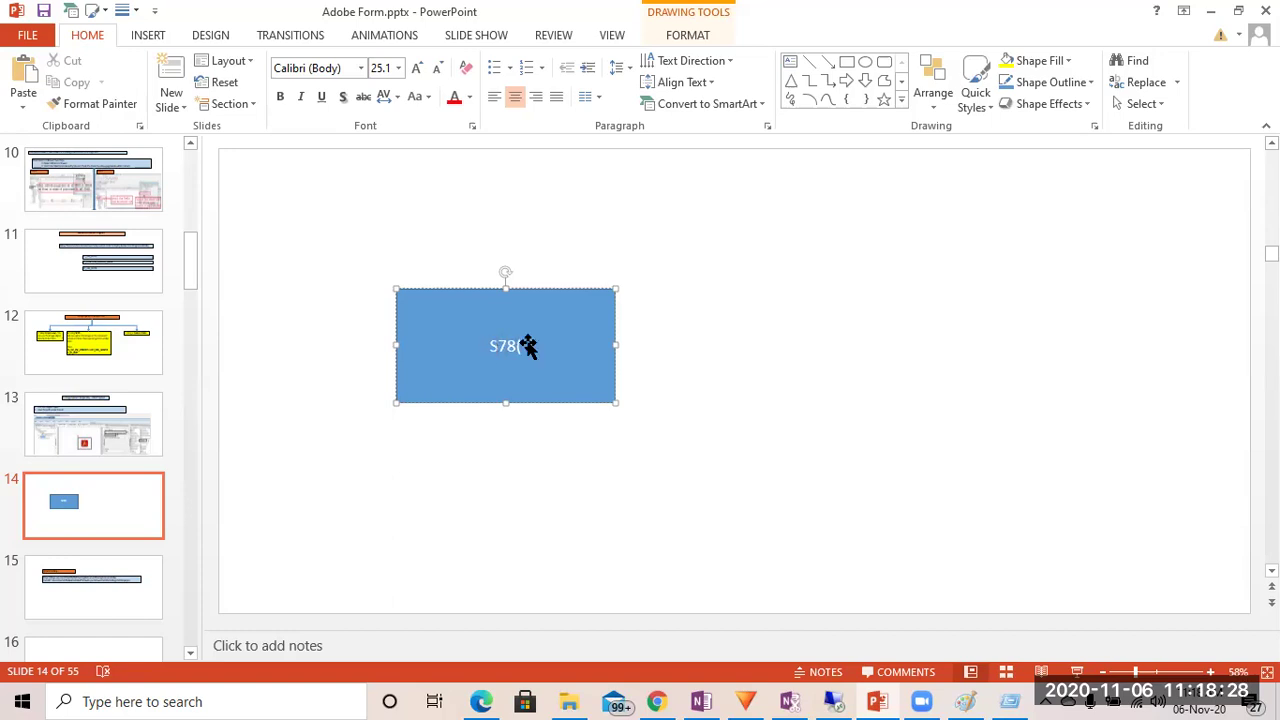
{"action": "type", "text": "e"}
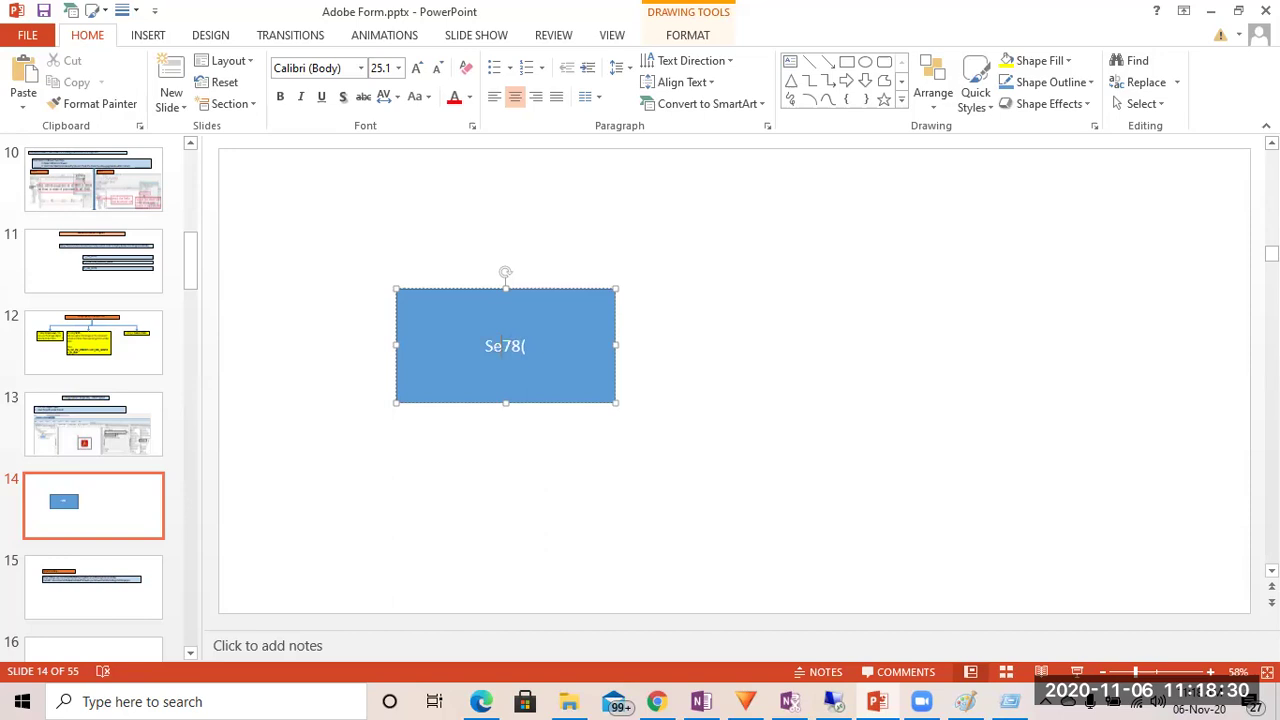
{"action": "key", "text": "Caps_Lock"}
{"action": "key", "text": "BackSpace"}
{"action": "type", "text": "E"}
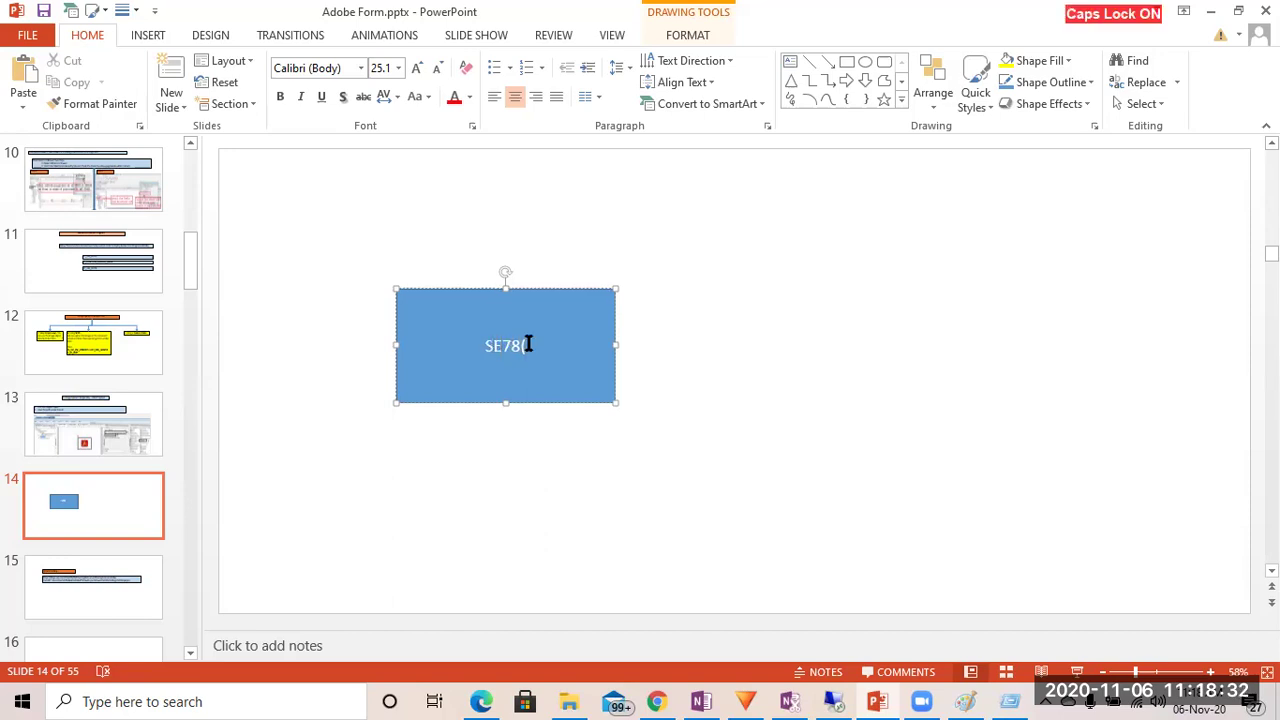
{"action": "type", "text": " Document Server )"}
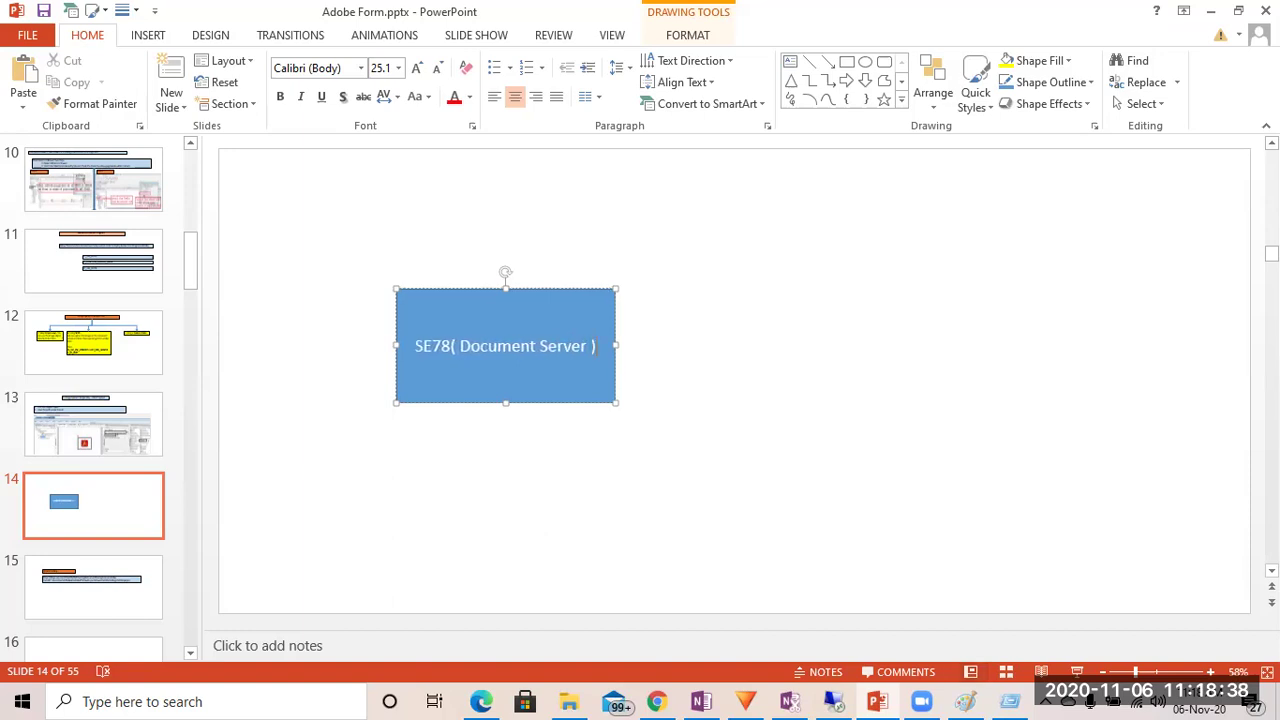
Switch back to the remote SAP system and open transaction SE78 in a new session with /ose78.
{"action": "left_click", "coordinate": [834, 701]}
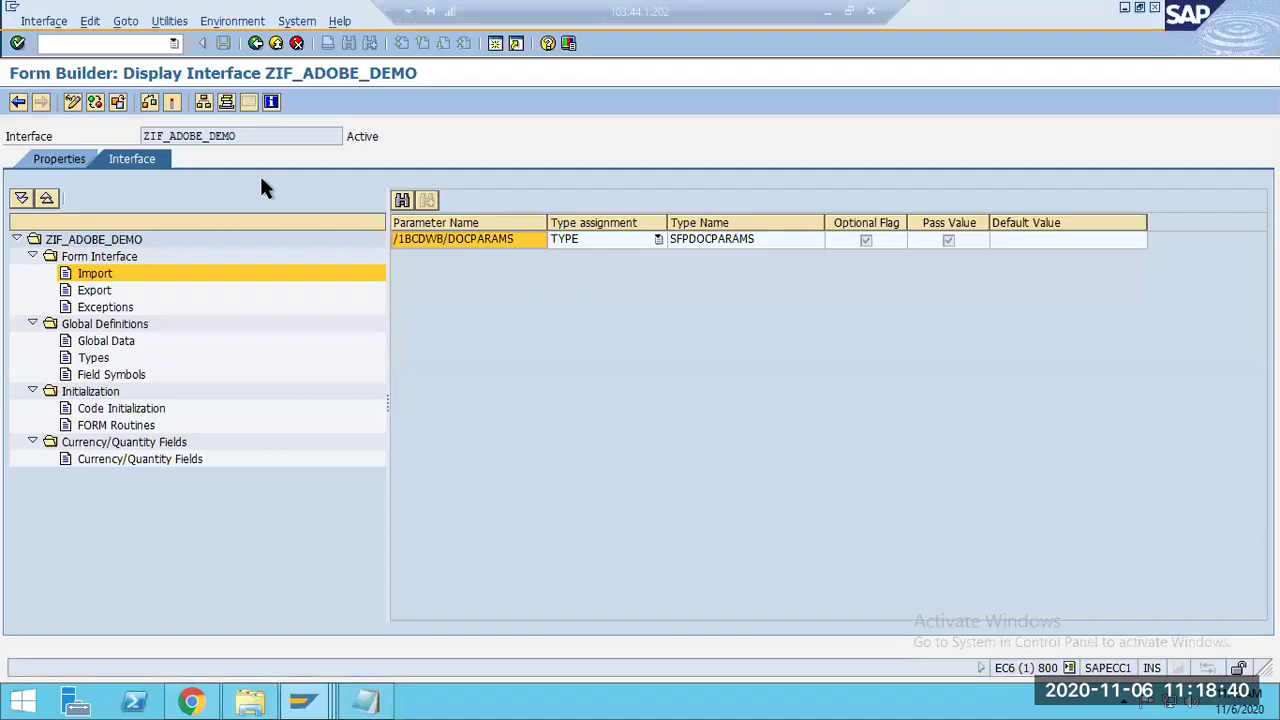
{"action": "left_click", "coordinate": [125, 22]}
{"action": "left_click", "coordinate": [89, 42]}
{"action": "type", "text": "/ose3"}
{"action": "key", "text": "BackSpace"}
{"action": "type", "text": "78"}
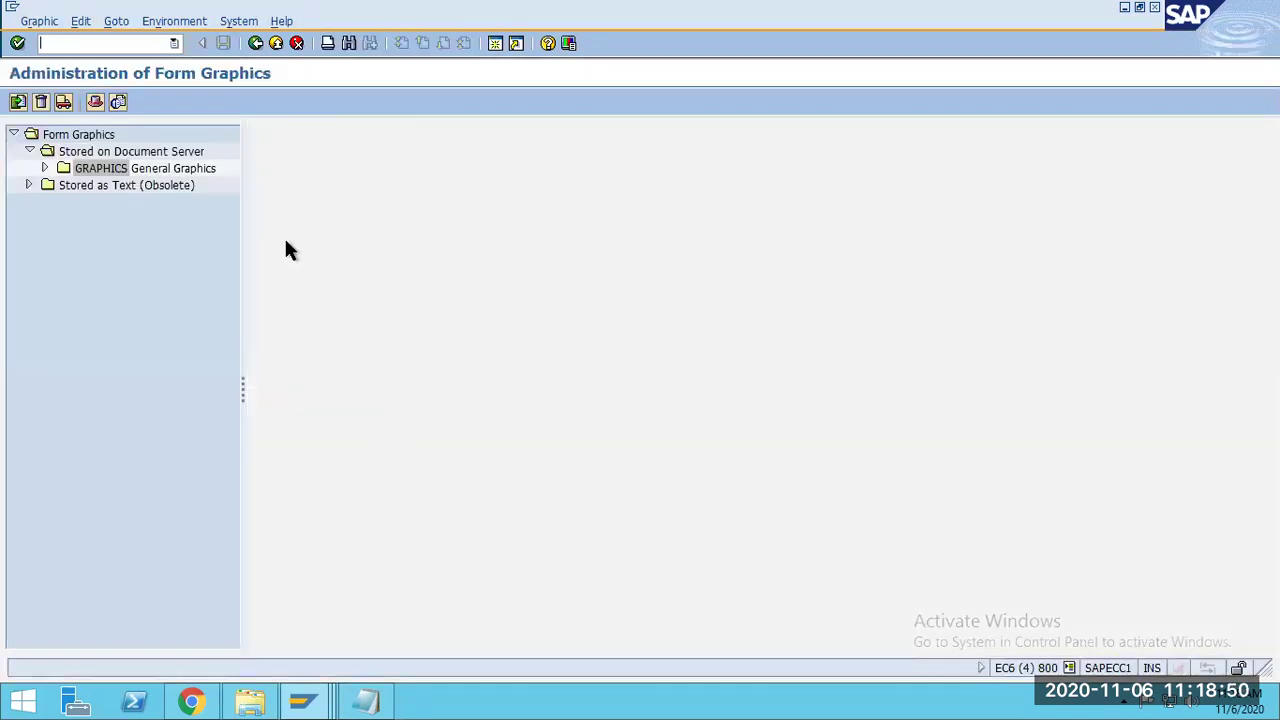
Review where form graphics are stored on the document server by expanding General Graphics and selecting BMAP.
{"action": "left_click", "coordinate": [44, 168]}
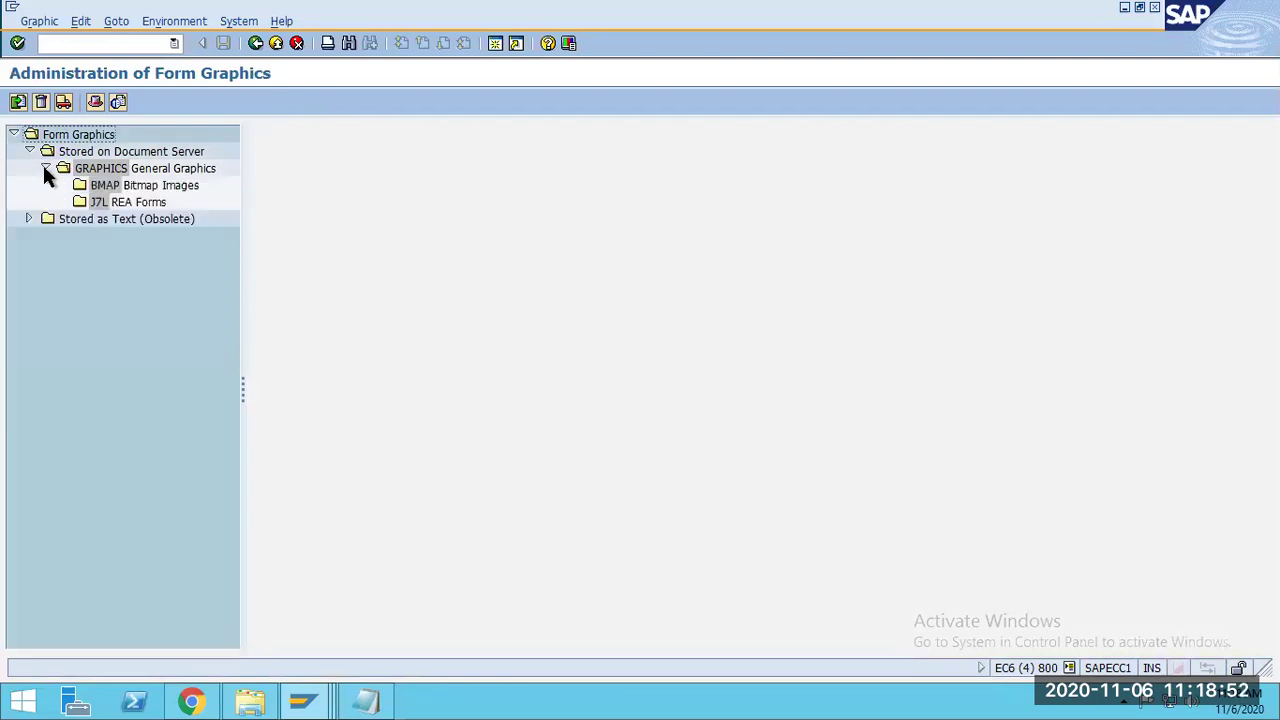
{"action": "left_click", "coordinate": [140, 152]}
{"action": "left_click", "coordinate": [104, 186]}
{"action": "mouse_move", "coordinate": [709, 8]}
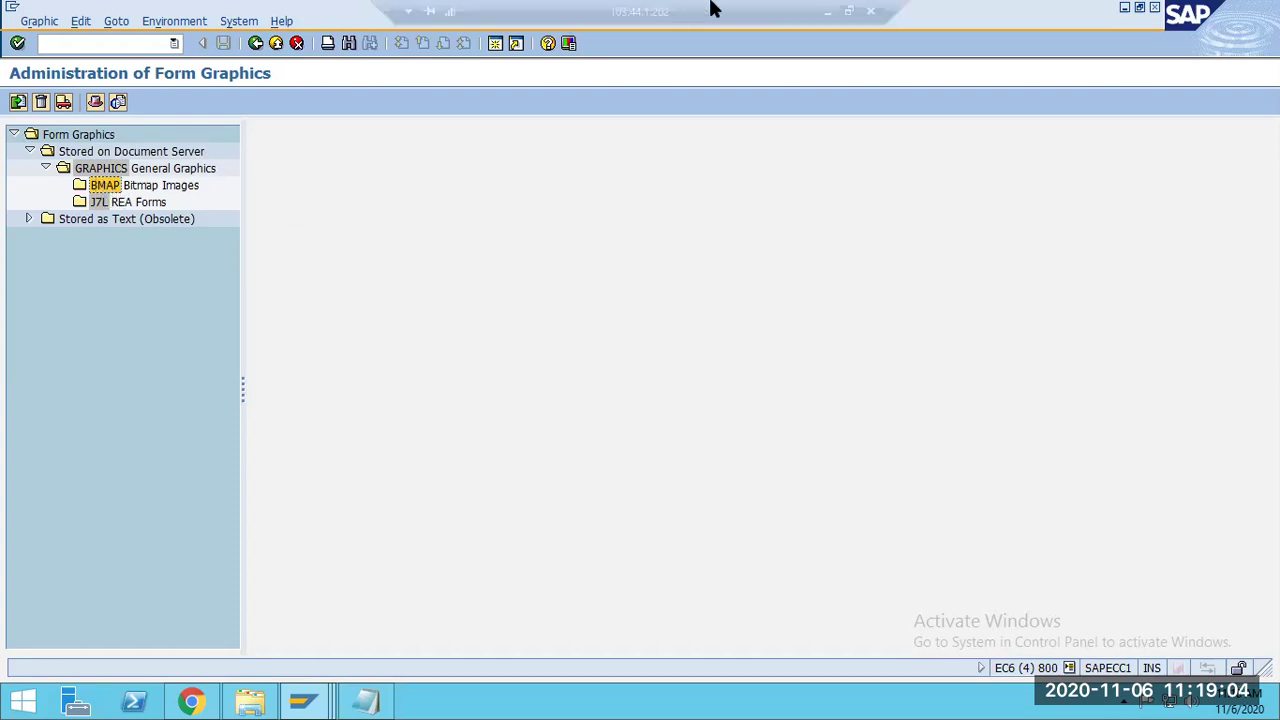
Switch back to the PowerPoint slide and draw a right arrow extending from the "SE78( Document Server )" box.
{"action": "left_click", "coordinate": [825, 12]}
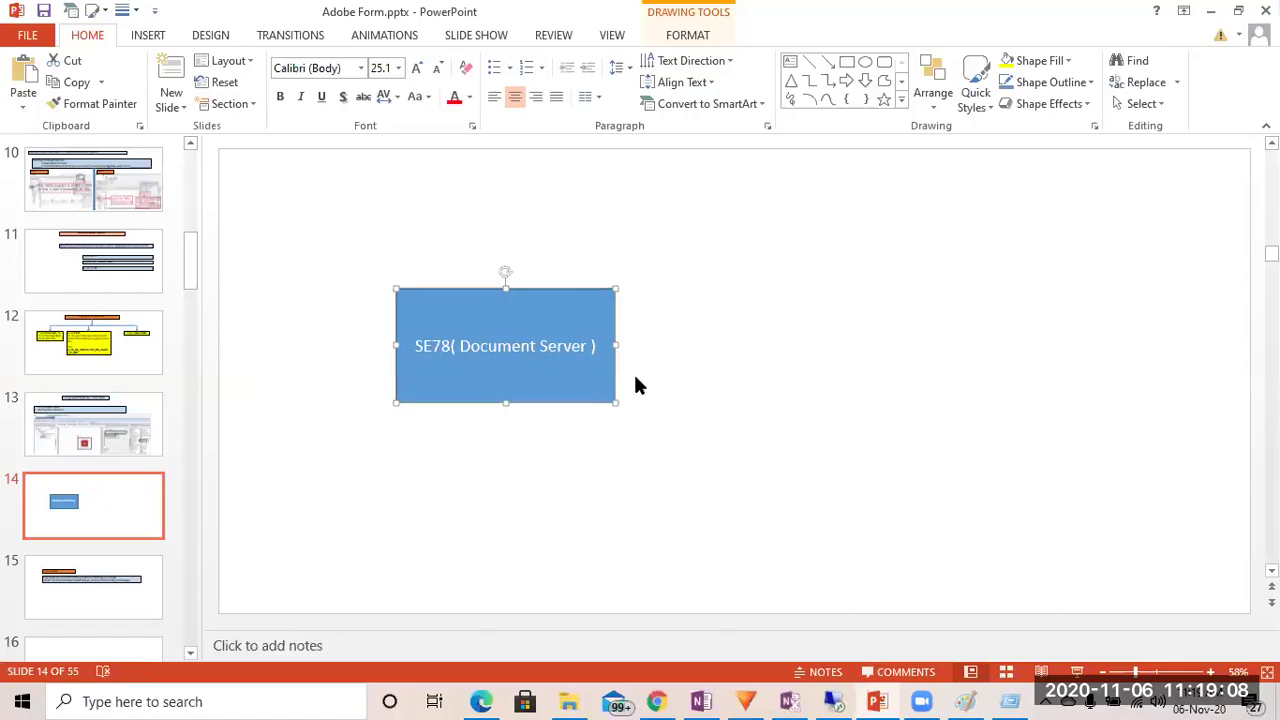
{"action": "left_click", "coordinate": [846, 81]}
{"action": "left_click_drag", "start_coordinate": [617, 323], "coordinate": [916, 372]}
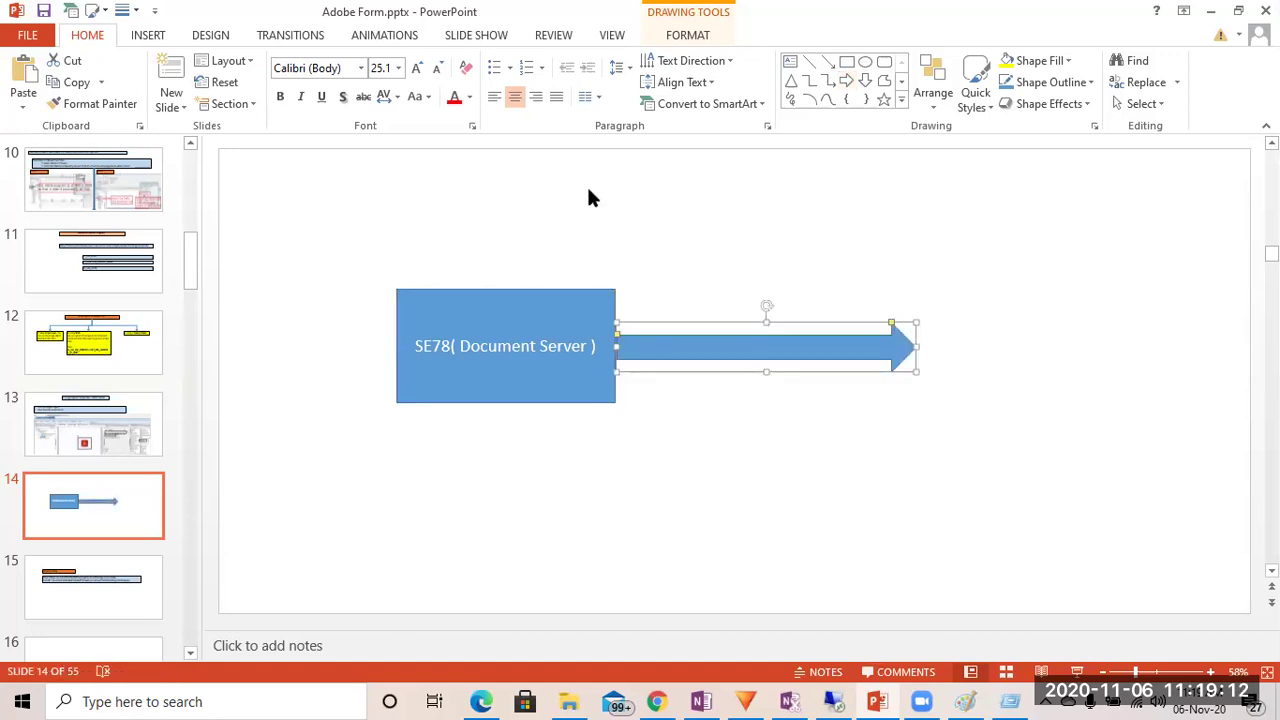
Draw a rectangle at the arrow's tip, label it "Adobe Form" and align it vertically with the arrow.
{"action": "left_click", "coordinate": [846, 61]}
{"action": "left_click_drag", "start_coordinate": [917, 271], "coordinate": [1144, 453]}
{"action": "type", "text": "Adobe"}
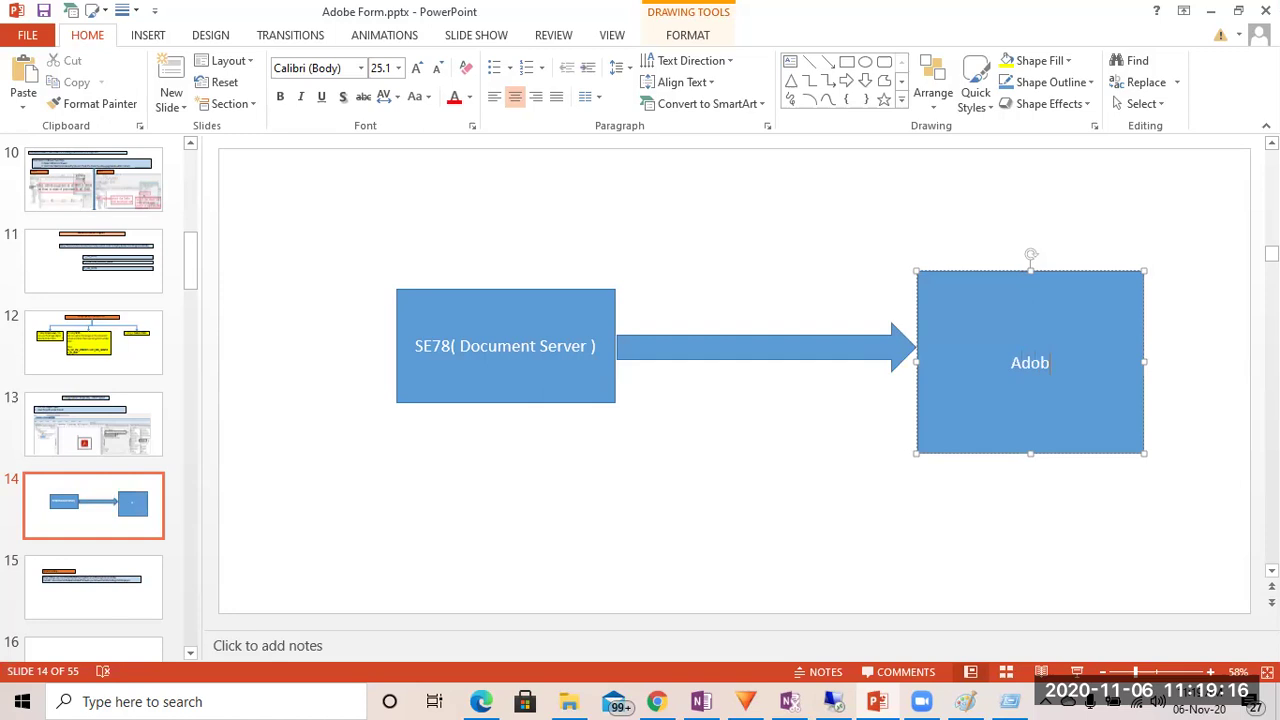
{"action": "key", "text": "BackSpace"}
{"action": "type", "text": "e Form"}
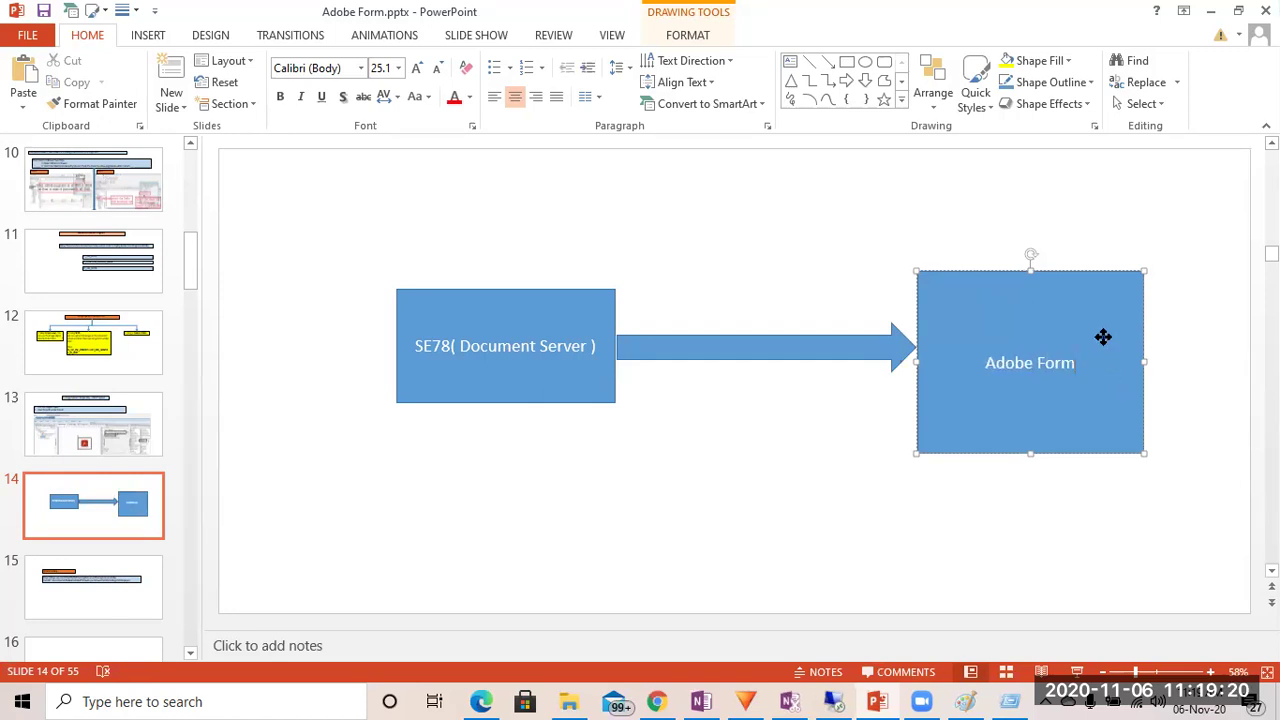
{"action": "left_click_drag", "start_coordinate": [1103, 338], "coordinate": [1110, 328]}
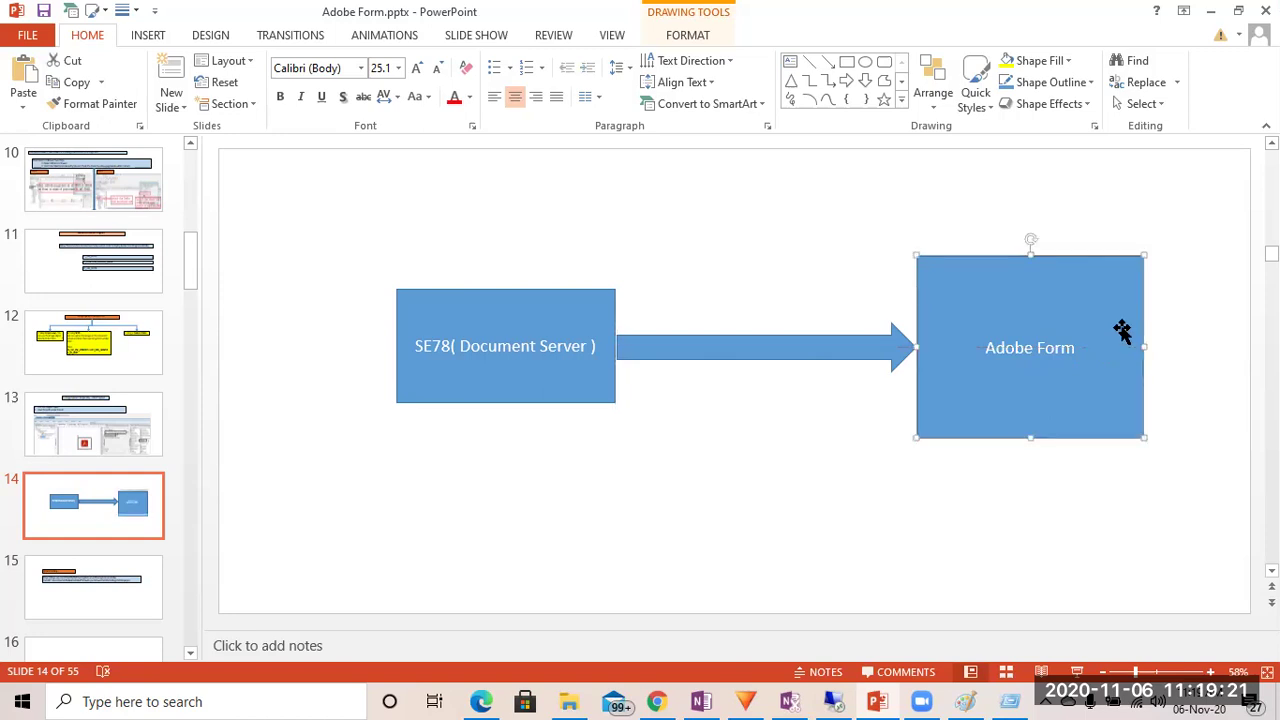
{"action": "left_click", "coordinate": [863, 81]}
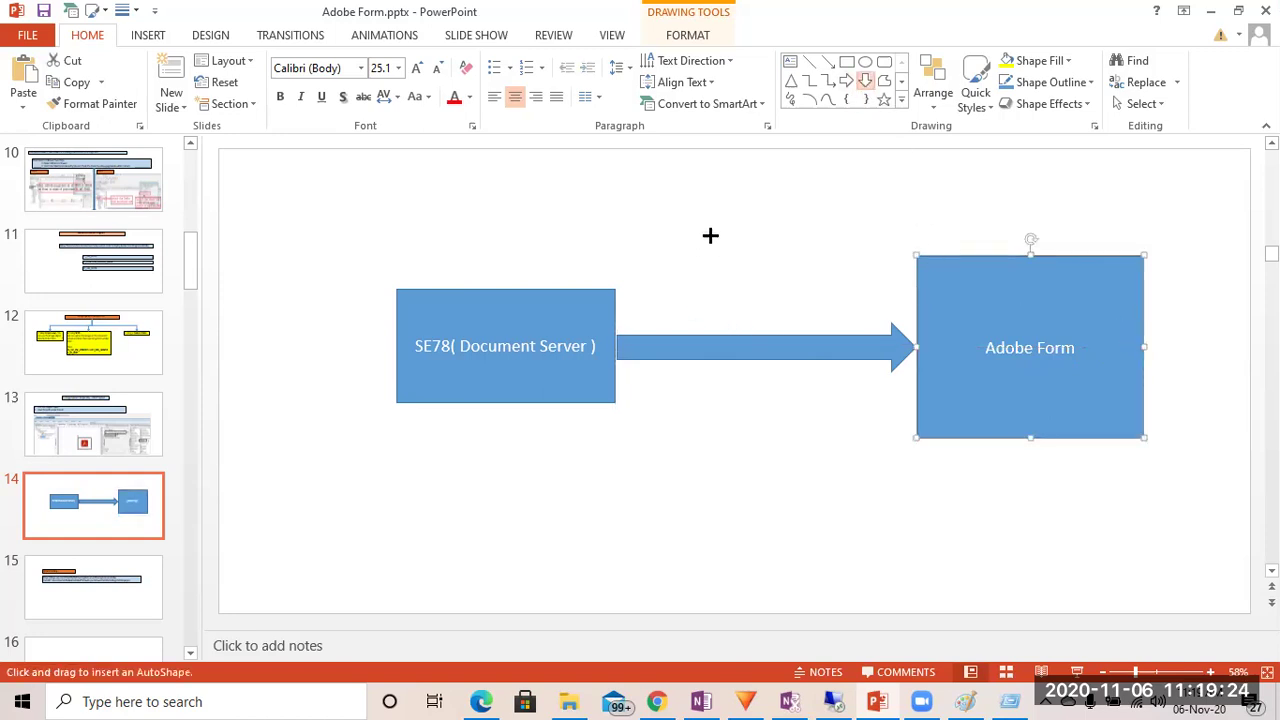
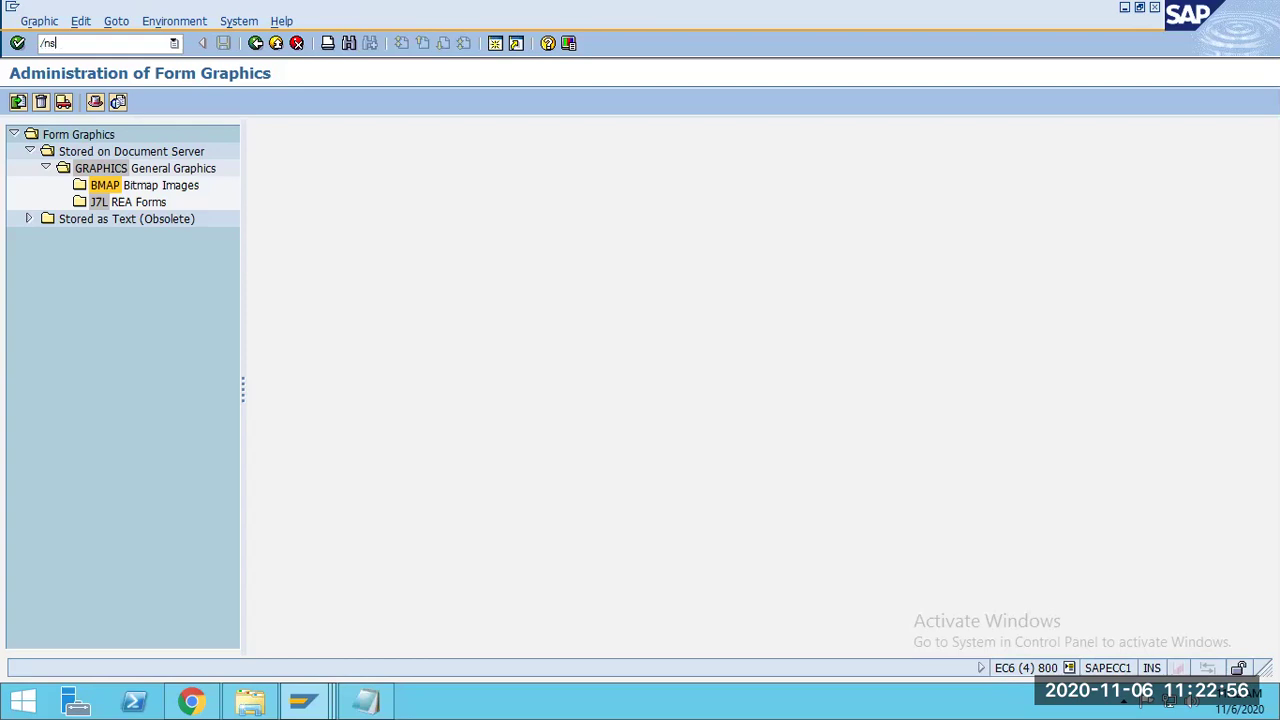
In the remote SAP system, open transaction SFP with /nsfp and open form ZADOBE_DEMO_IMAGE_DEMO2 for changing.
{"action": "key", "text": "BackSpace"}
{"action": "key", "text": "BackSpace"}
{"action": "key", "text": "BackSpace"}
{"action": "type", "text": "nsfp"}
{"action": "key", "text": "Return"}
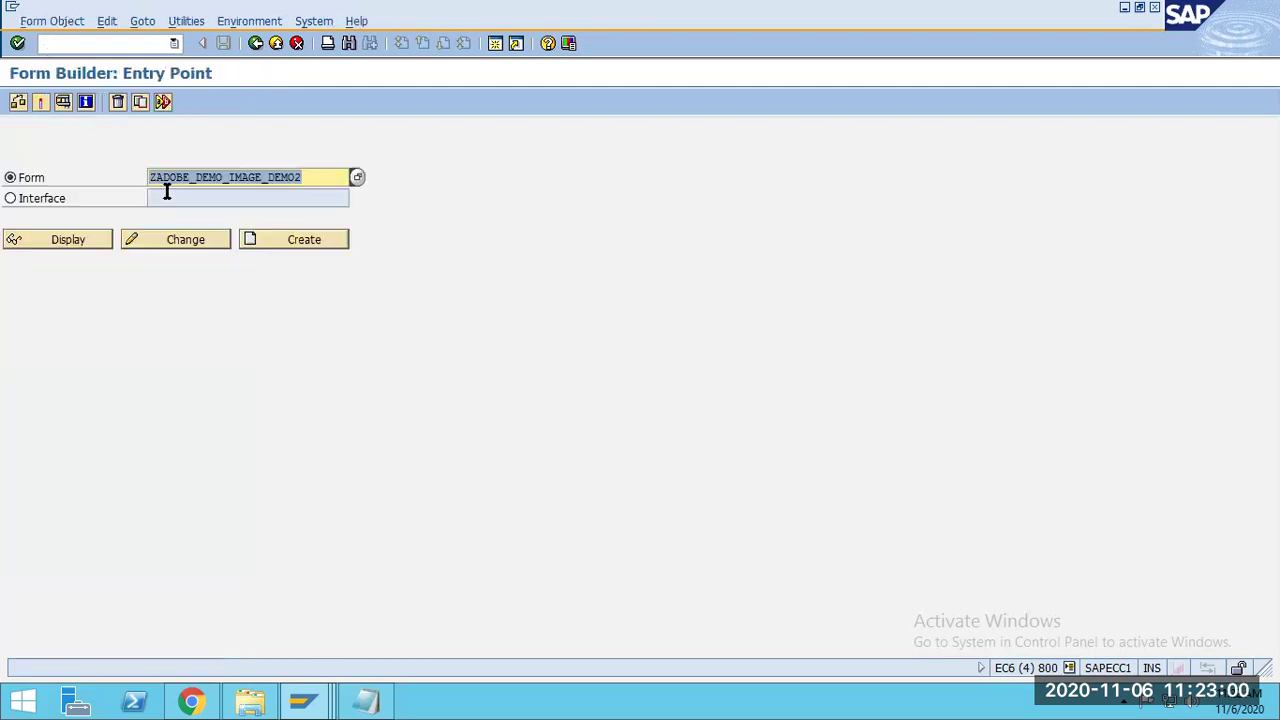
{"action": "left_click", "coordinate": [326, 177]}
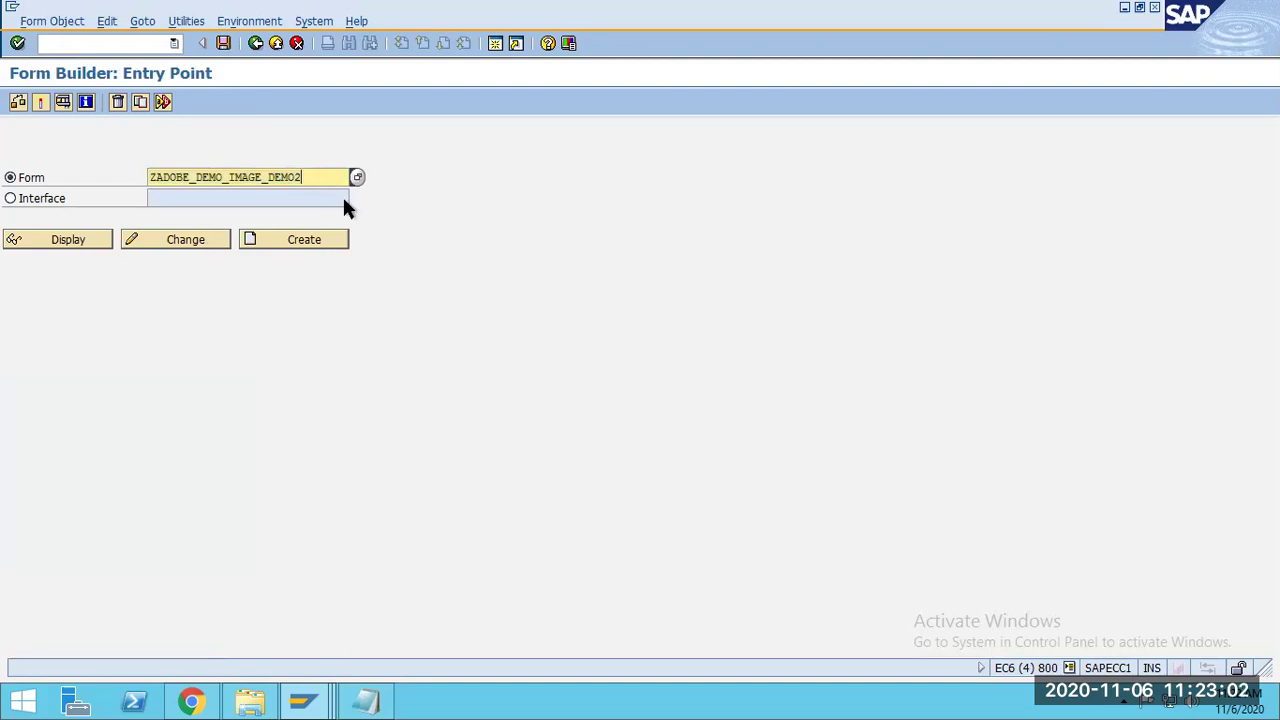
{"action": "left_click", "coordinate": [190, 242]}
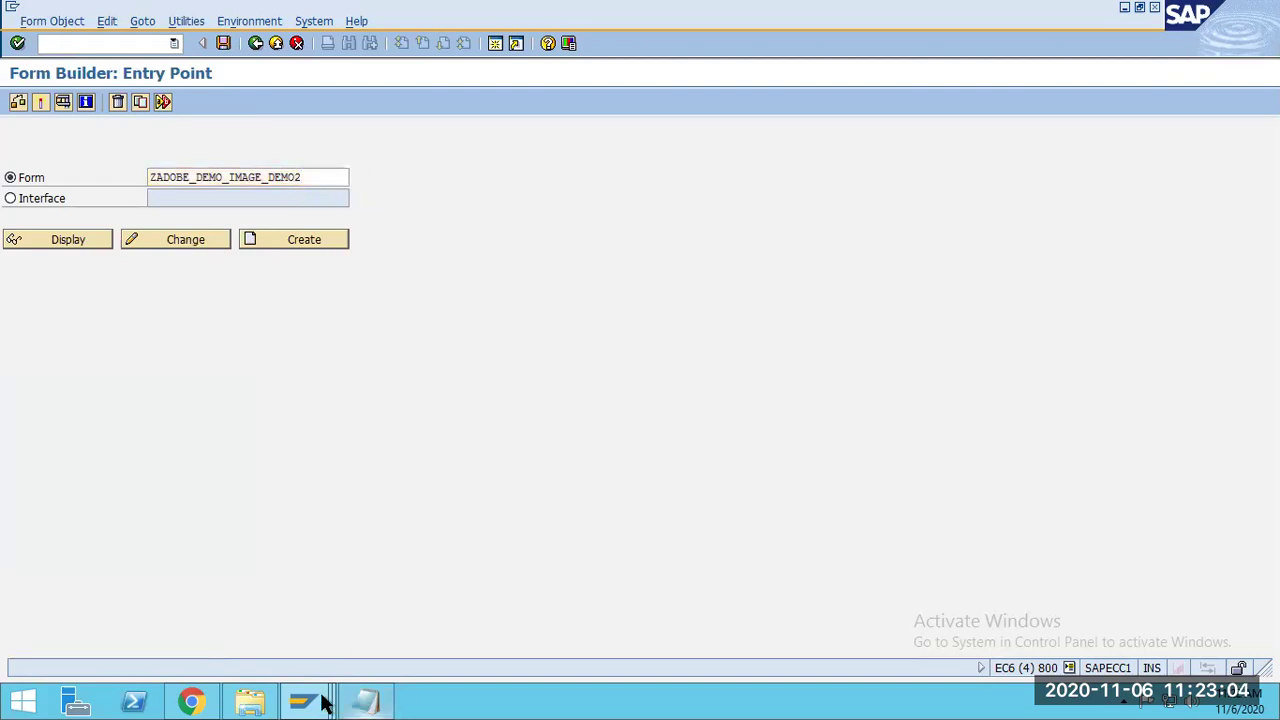
Close all open SAP session windows and confirm logging off from the last one.
{"action": "mouse_move", "coordinate": [298, 703]}
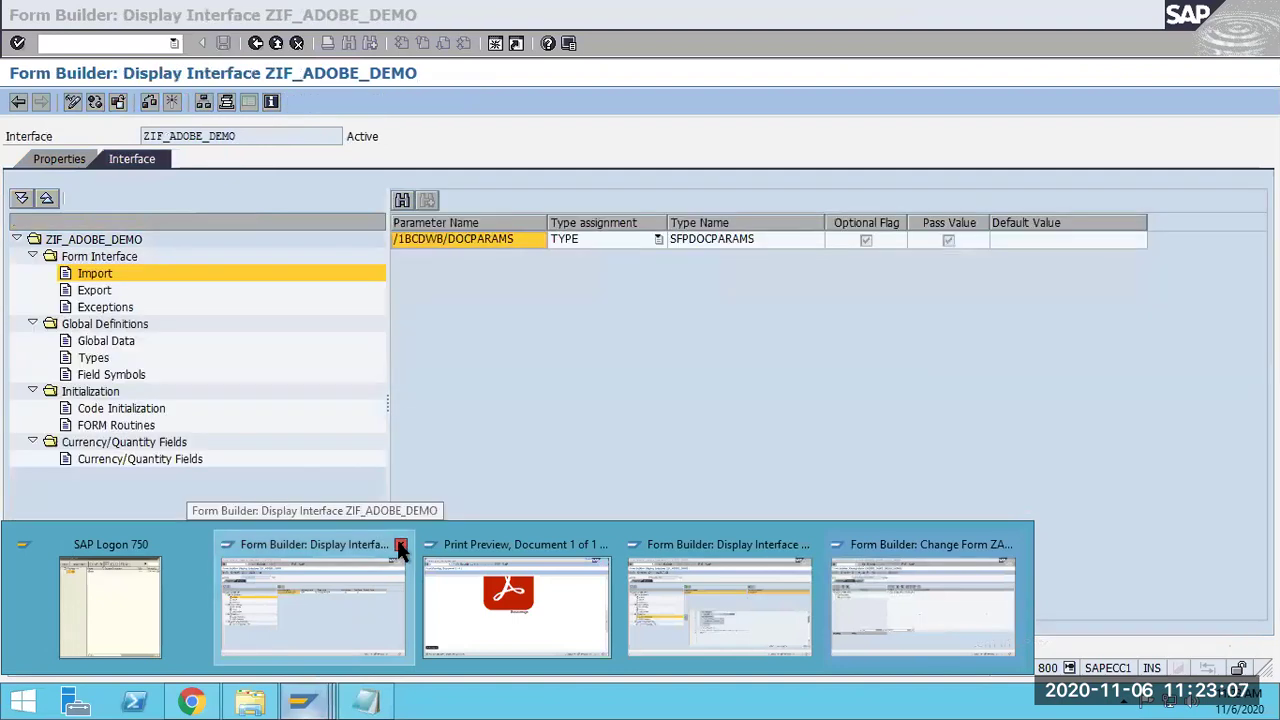
{"action": "left_click", "coordinate": [399, 548]}
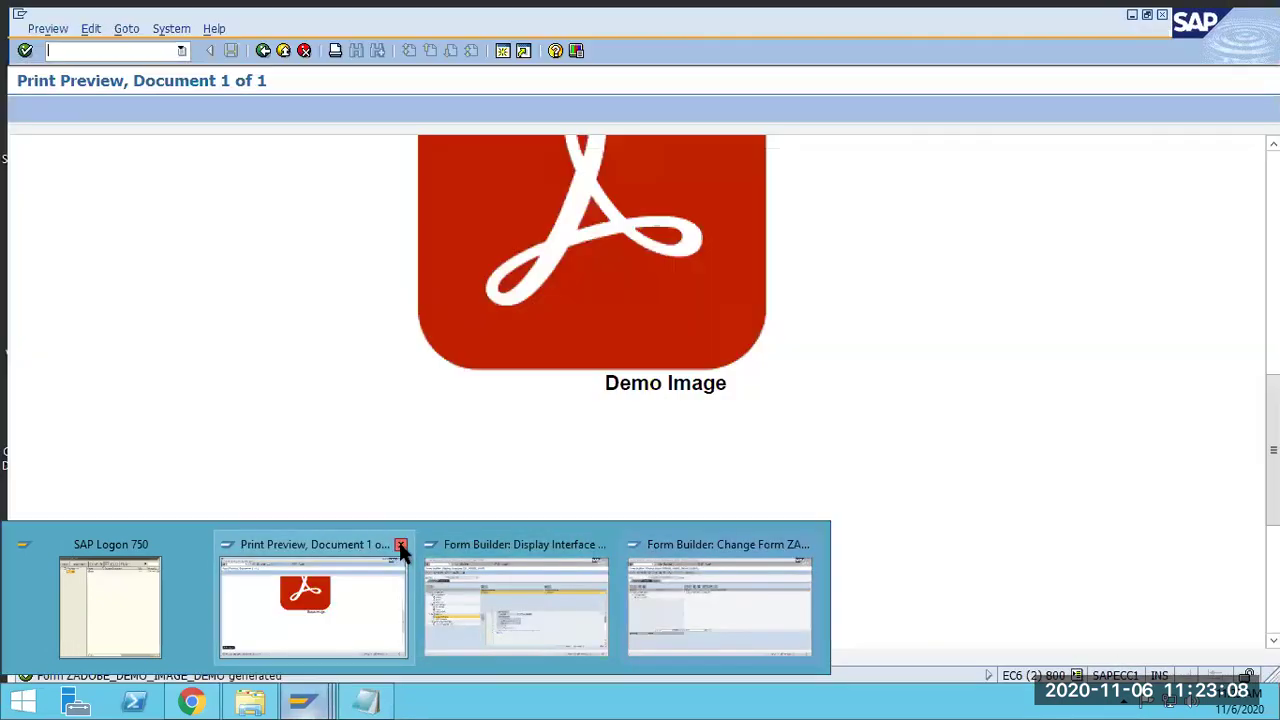
{"action": "left_click", "coordinate": [400, 548]}
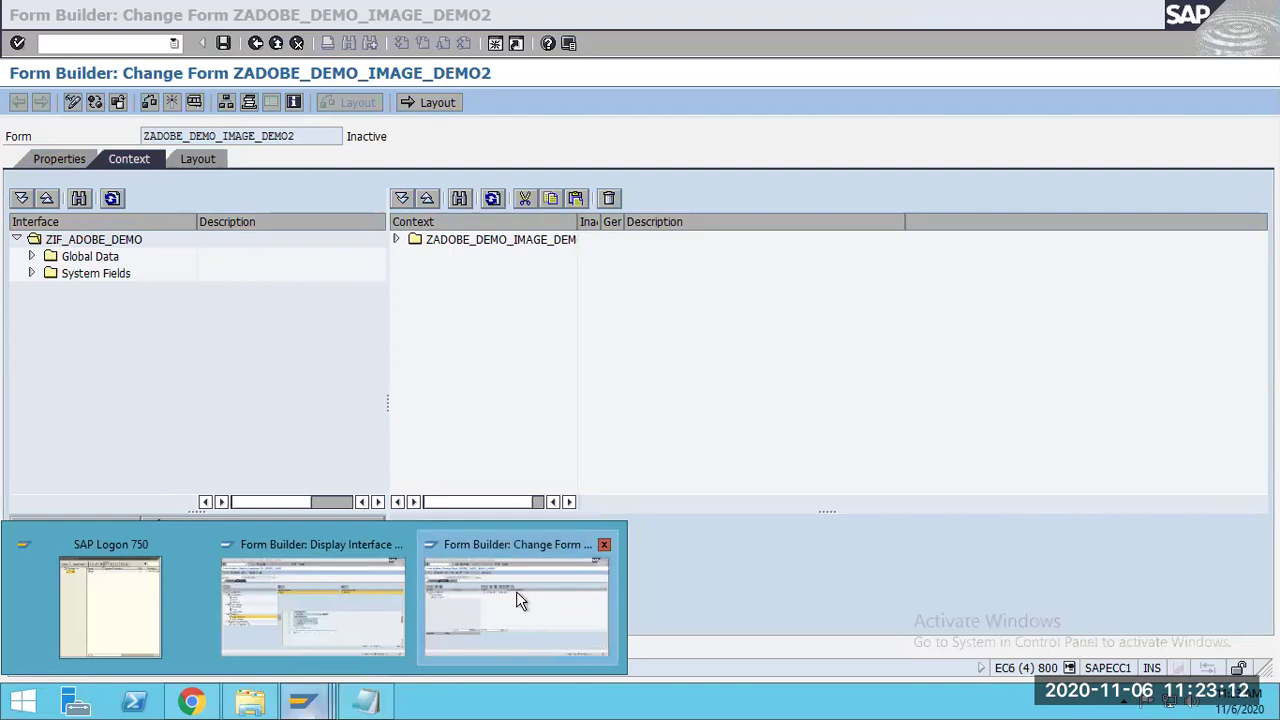
{"action": "left_click", "coordinate": [604, 547]}
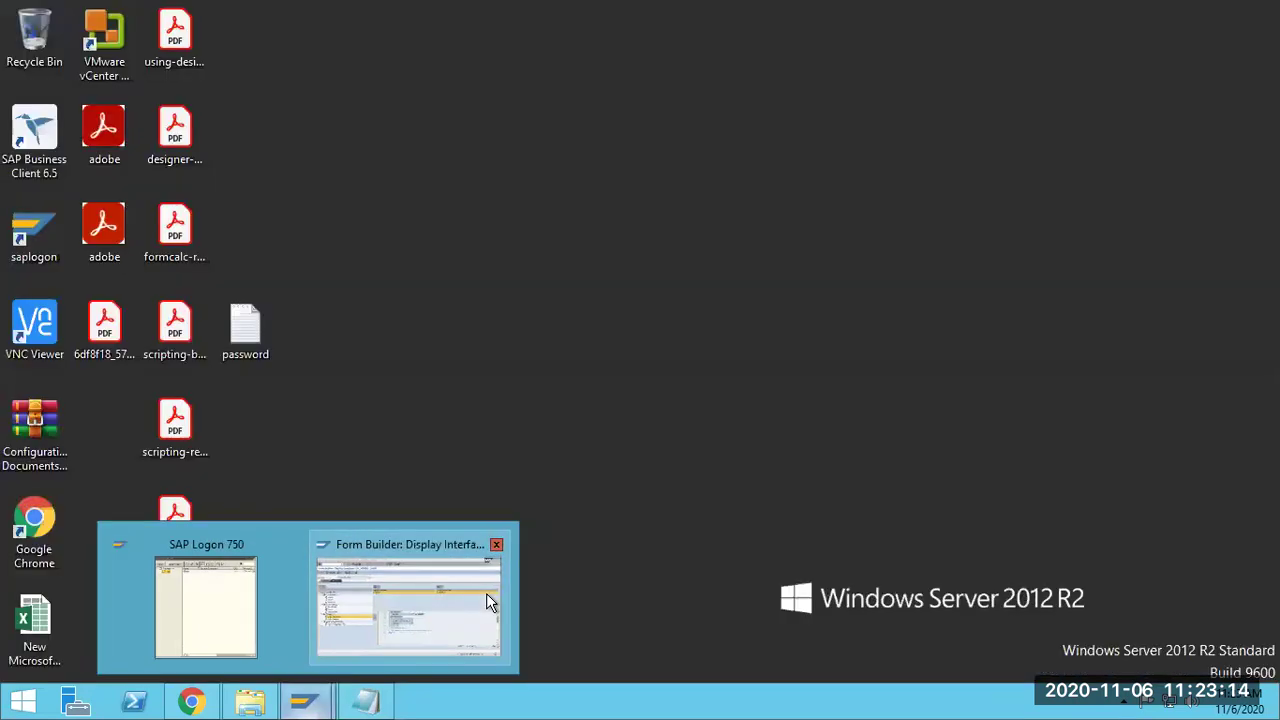
{"action": "left_click", "coordinate": [486, 600]}
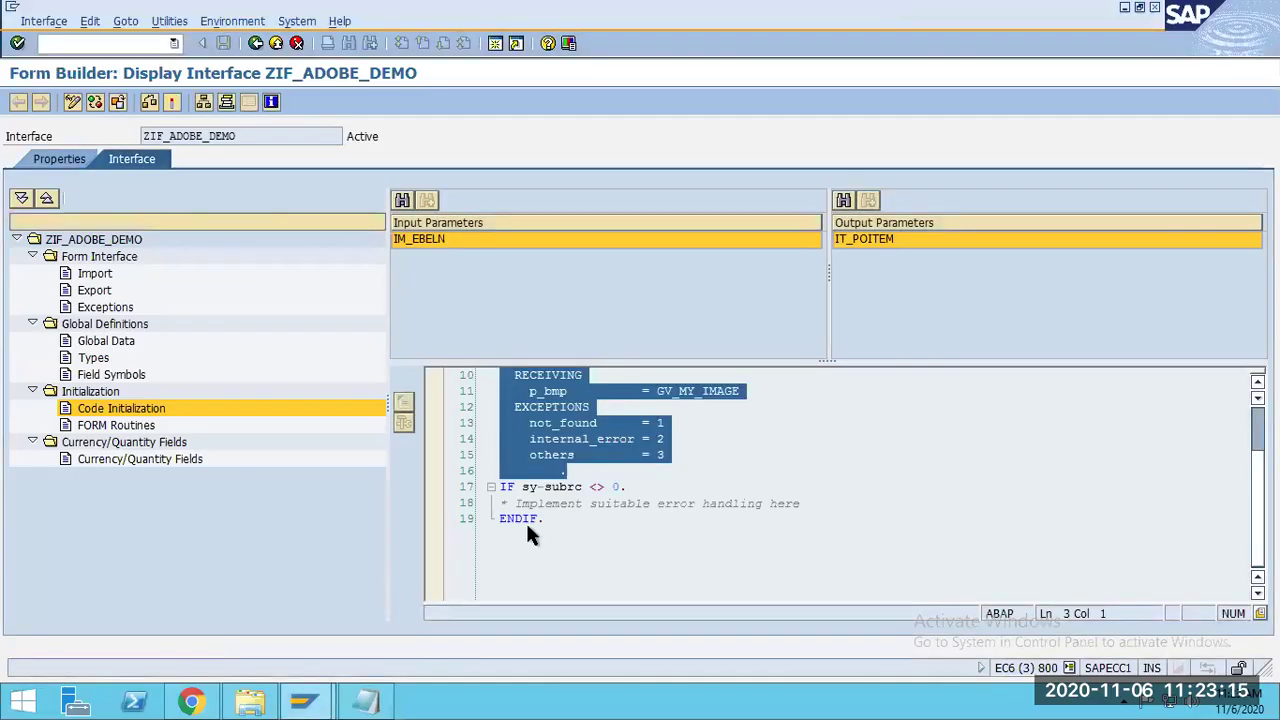
{"action": "left_click", "coordinate": [1154, 8]}
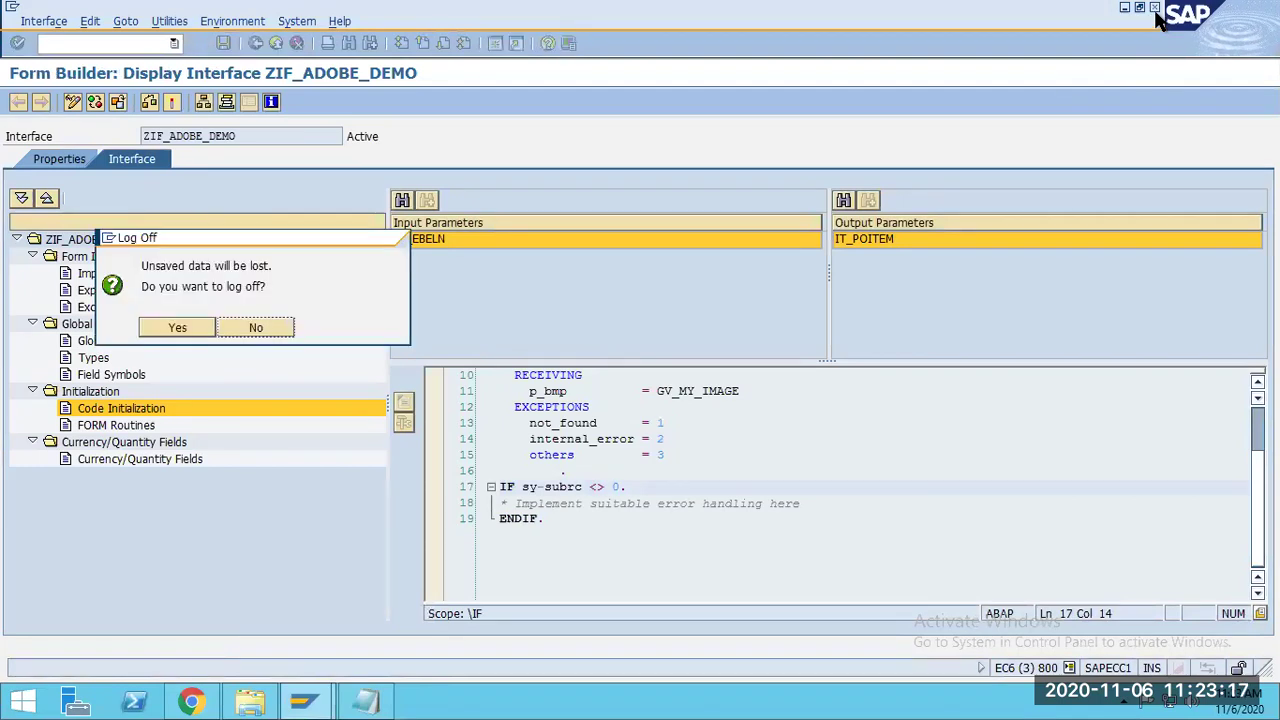
{"action": "left_click", "coordinate": [163, 327]}
Log on again to the ecc system from SAP Logon, filling in the user name and account password.
{"action": "left_click", "coordinate": [306, 698]}
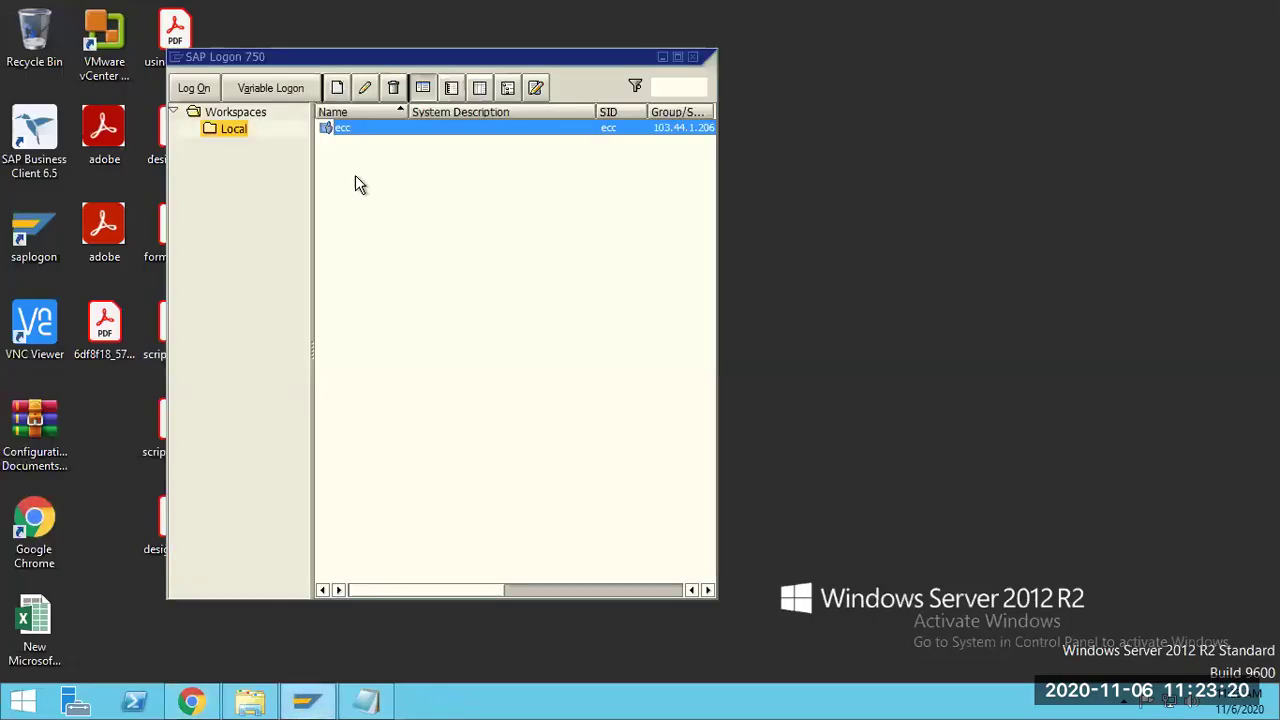
{"action": "double_click", "coordinate": [355, 130]}
{"action": "left_click", "coordinate": [148, 173]}
{"action": "left_click", "coordinate": [149, 200]}
{"action": "left_click", "coordinate": [149, 197]}
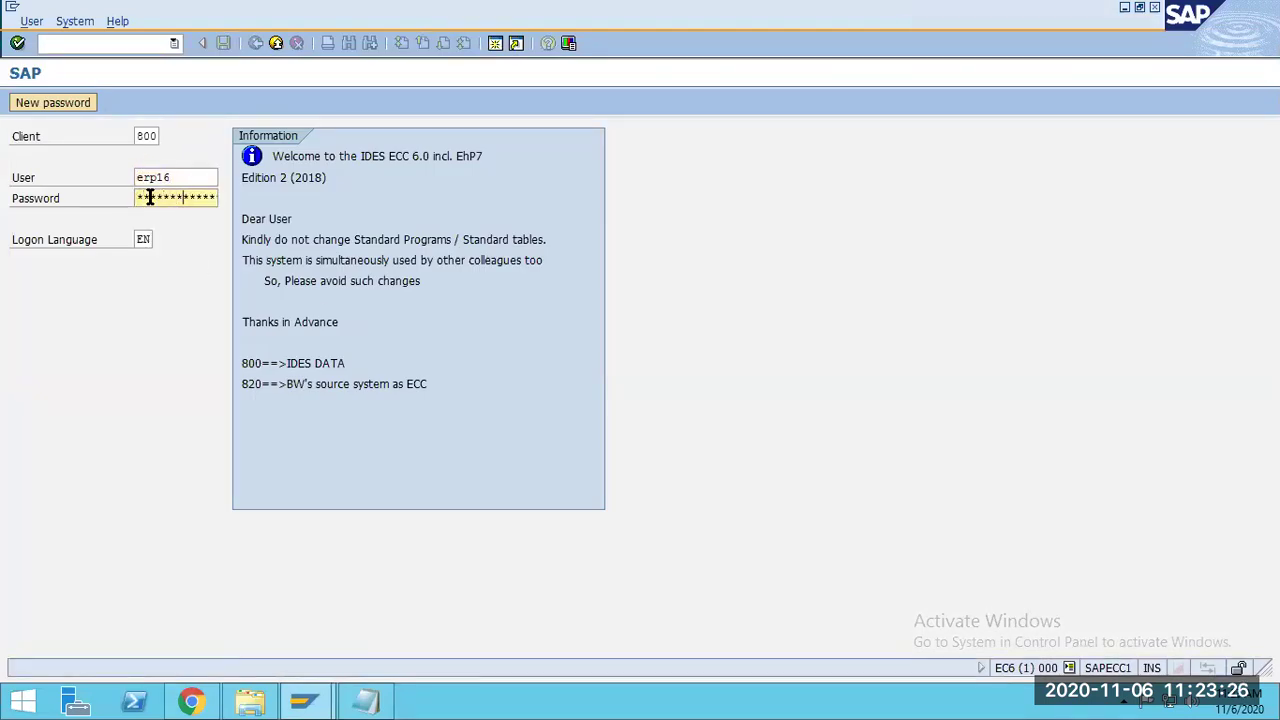
{"action": "key", "text": "Return"}
{"action": "key", "text": "Return"}
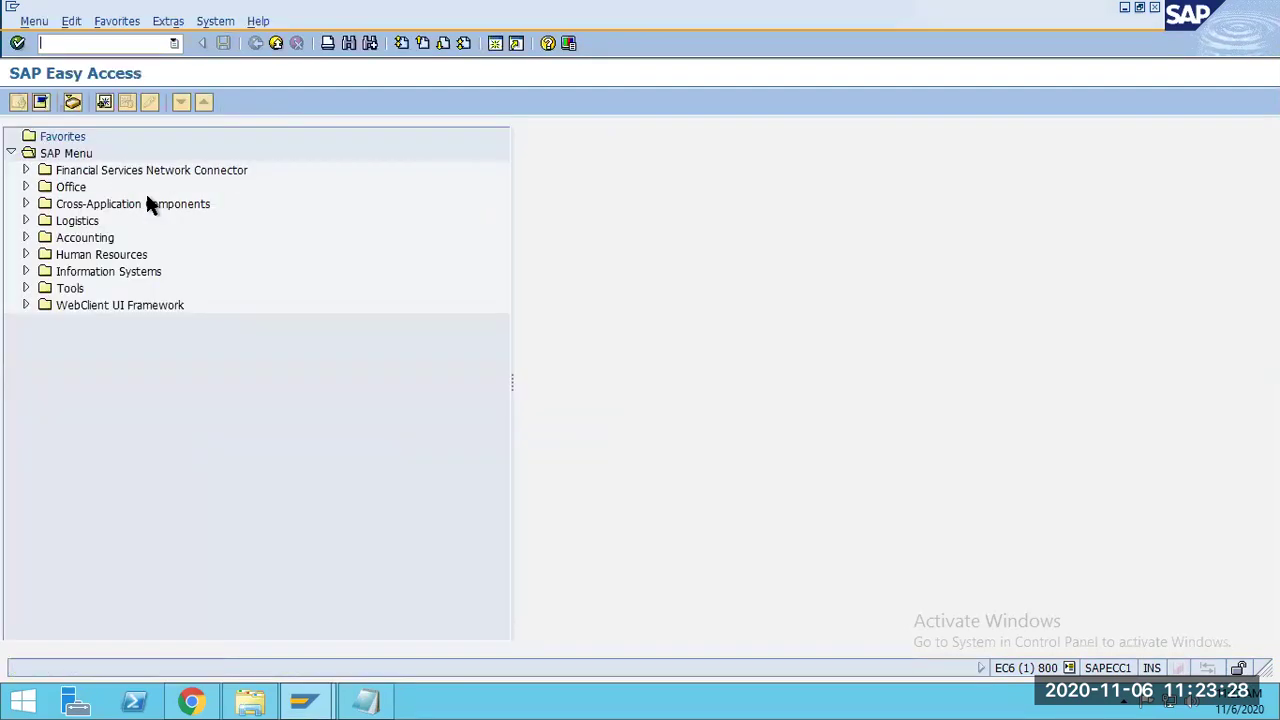
Open transaction SFP and open form ZADOBE_DEMO_IMAGE_DEMO2 in change mode.
{"action": "type", "text": "sfp"}
{"action": "key", "text": "Return"}
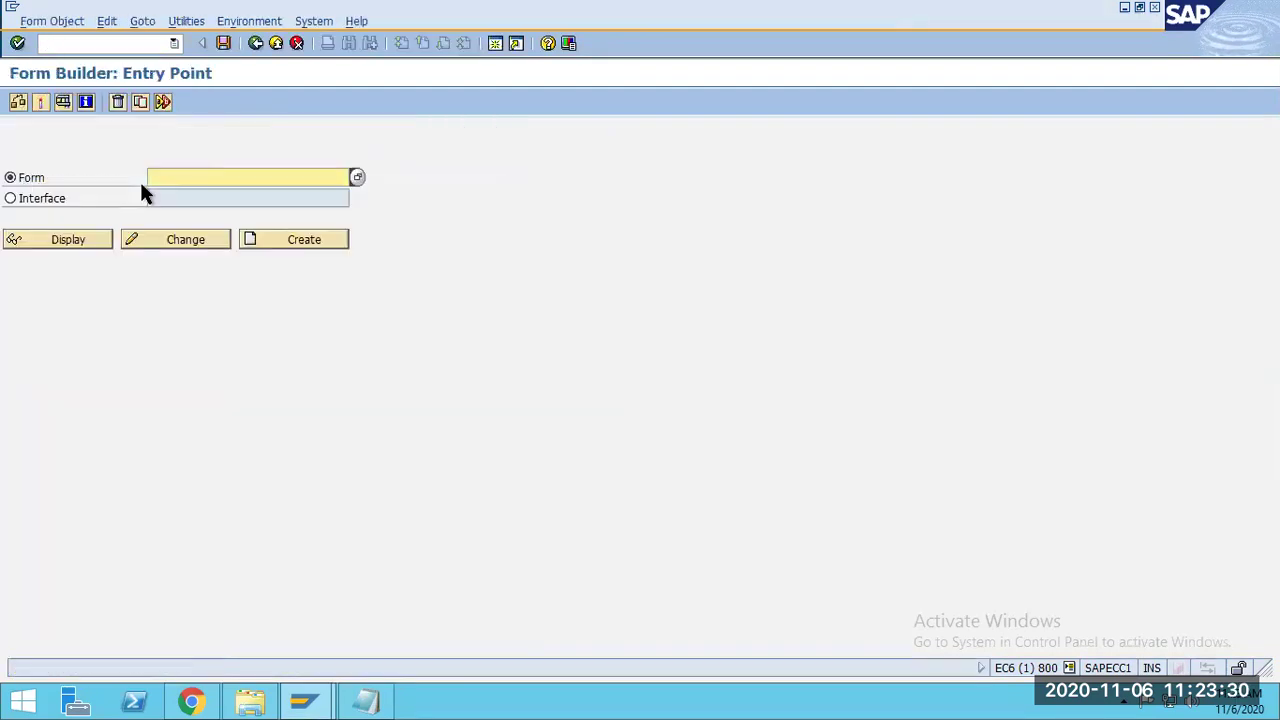
{"action": "left_click", "coordinate": [152, 179]}
{"action": "left_click", "coordinate": [209, 195]}
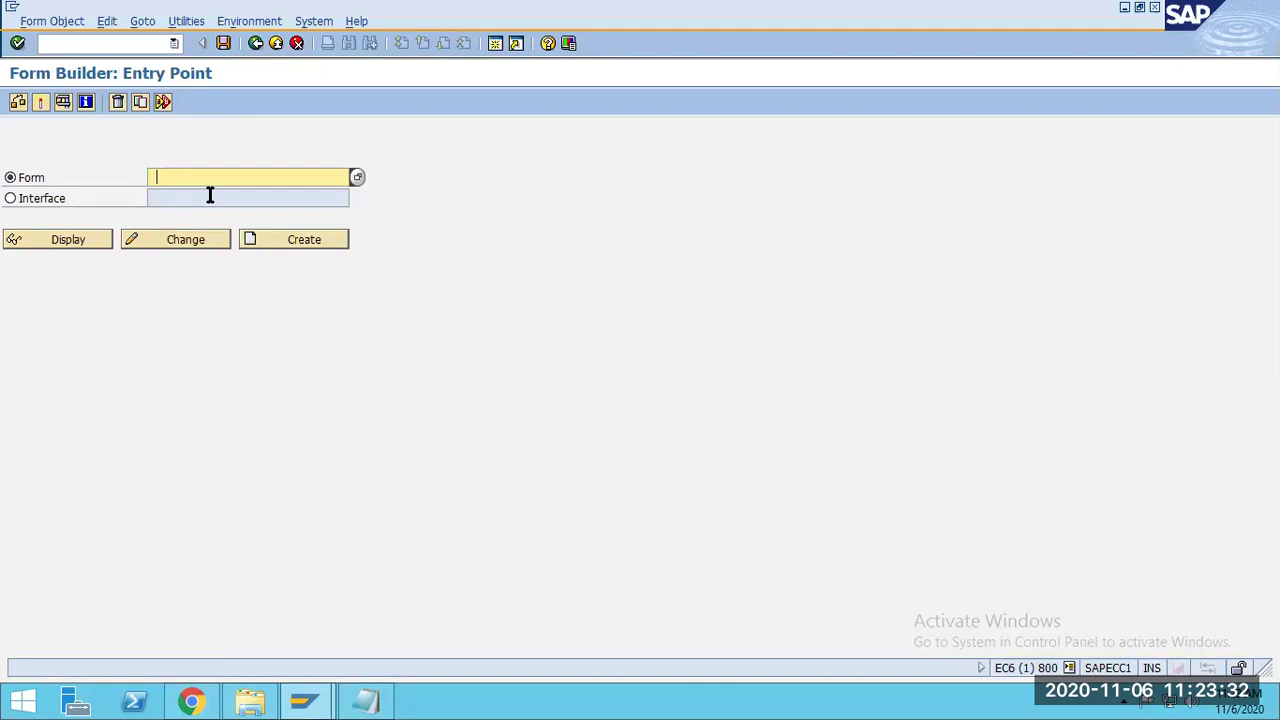
{"action": "left_click", "coordinate": [171, 246]}
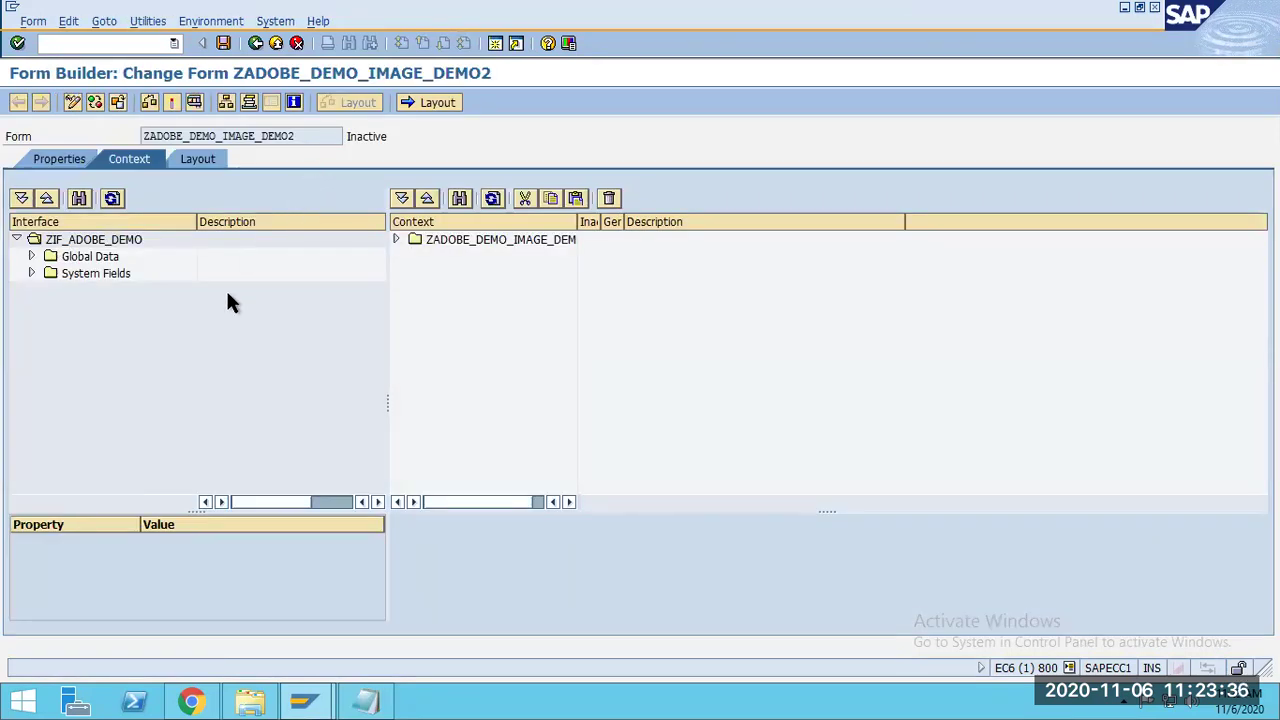
Try to assign the interface ZIF_ADOBE_DEMO1 in the form's properties.
{"action": "left_click", "coordinate": [60, 162]}
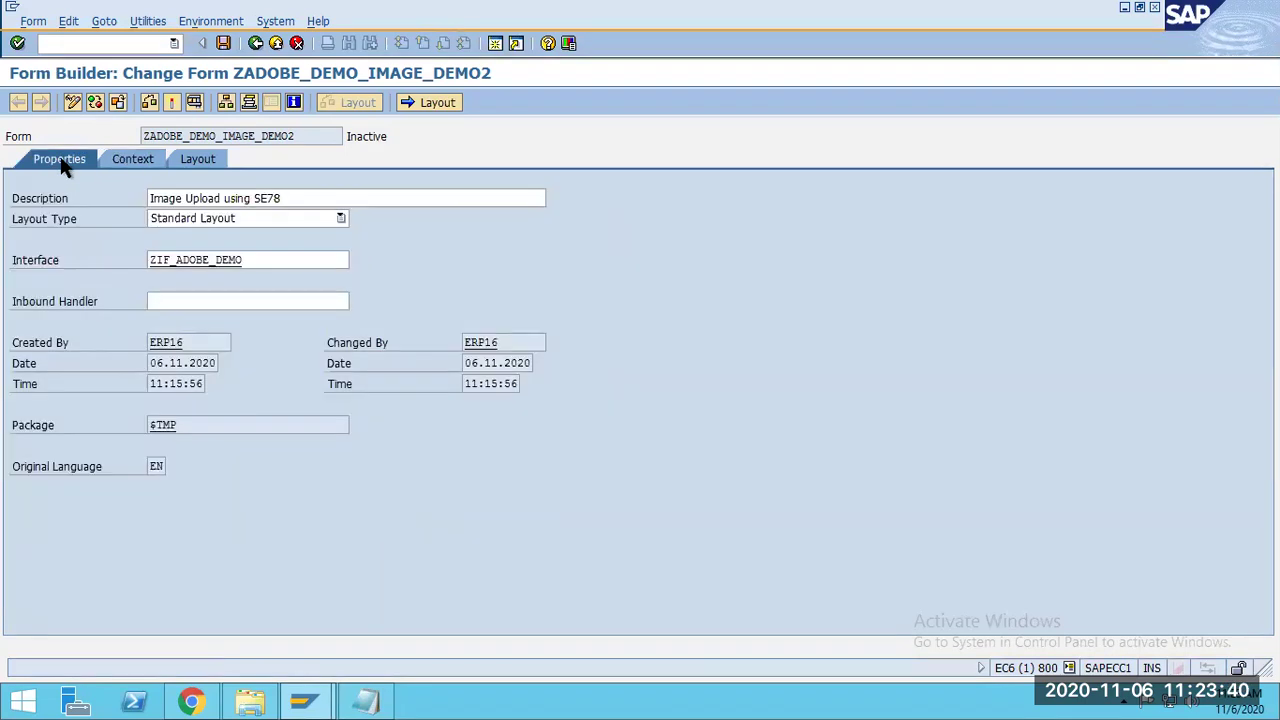
{"action": "left_click", "coordinate": [246, 260]}
{"action": "type", "text": "1"}
{"action": "double_click", "coordinate": [176, 251]}
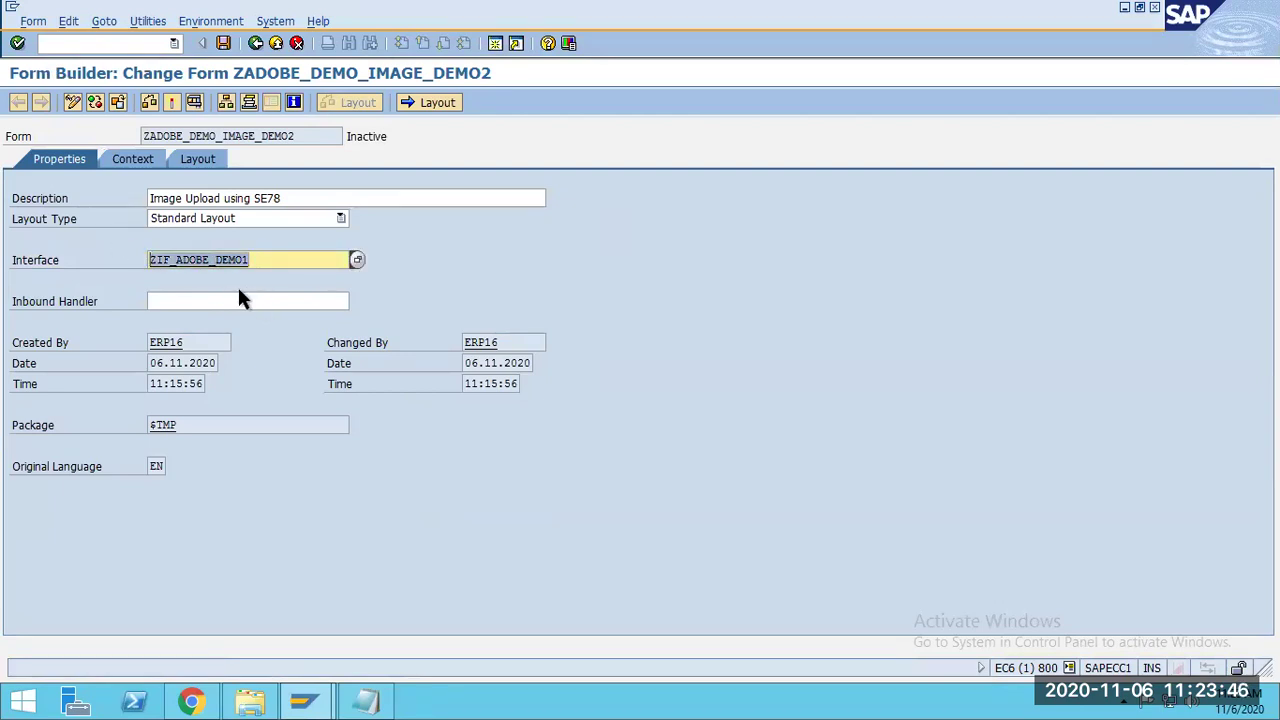
{"action": "key", "text": "Return"}
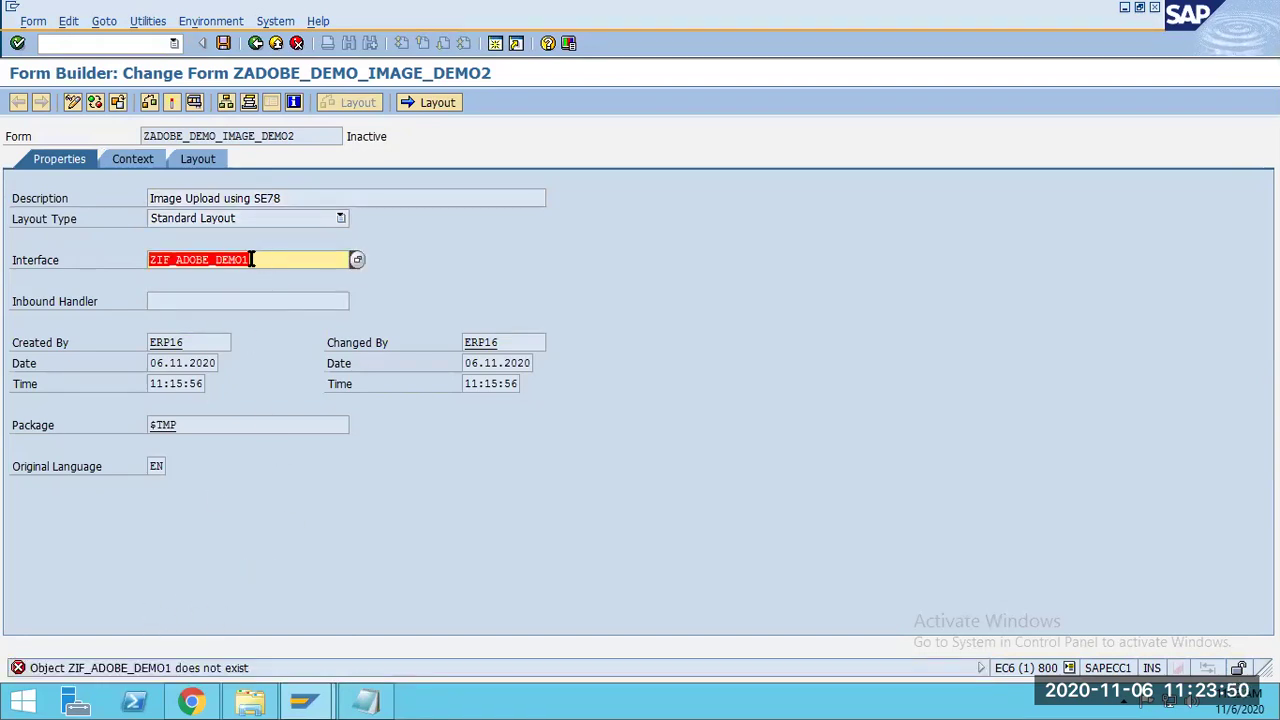
Open the SFP Form Builder entry point in a new session.
{"action": "left_click", "coordinate": [71, 44]}
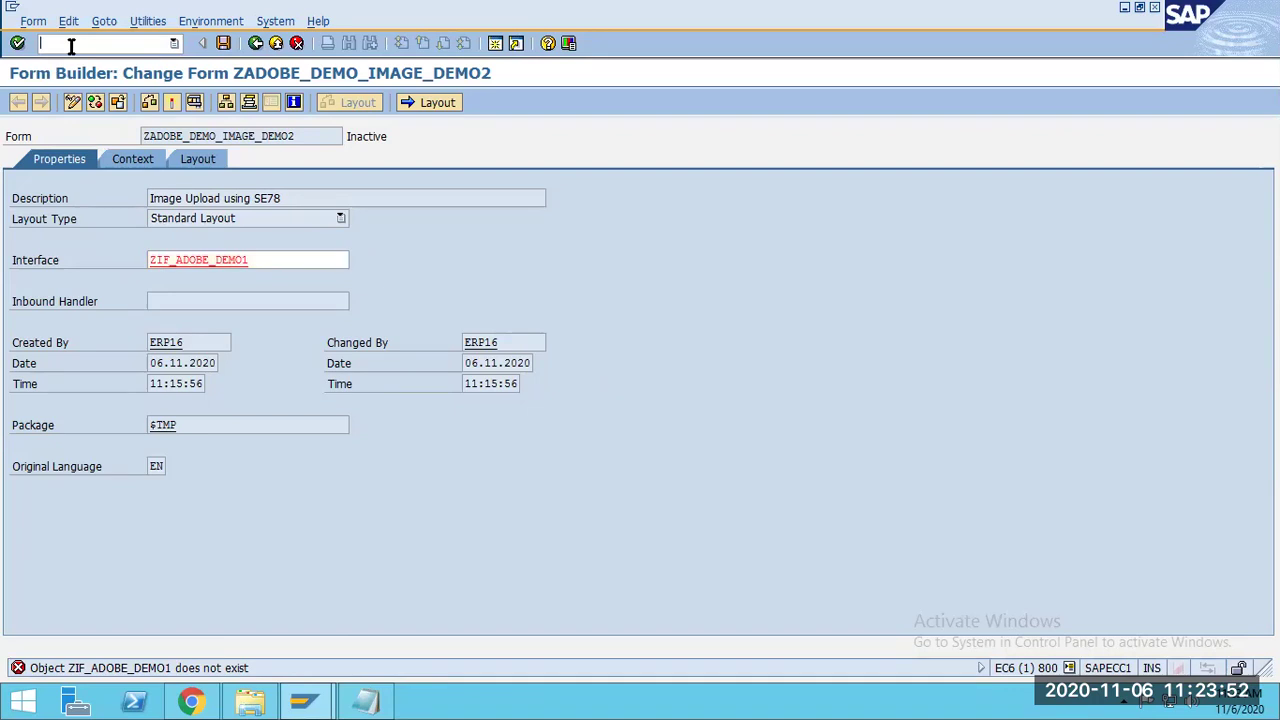
{"action": "type", "text": "/osep"}
{"action": "key", "text": "Return"}
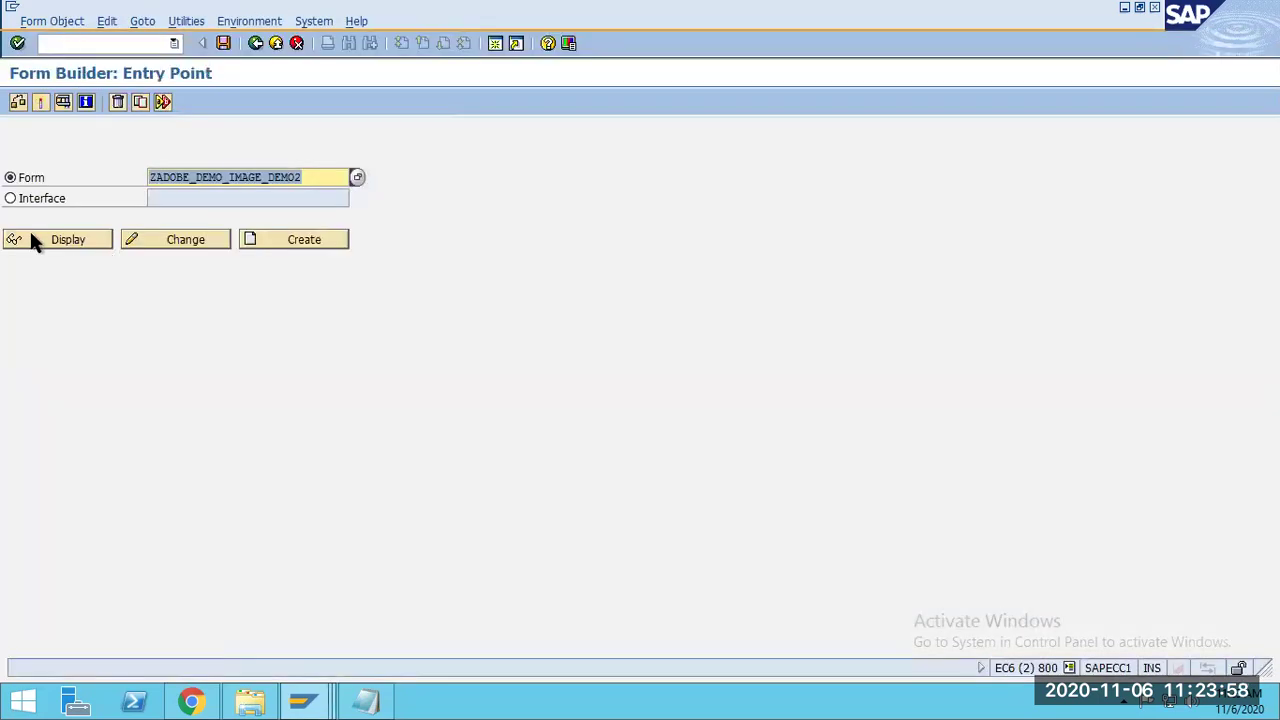
Create the ABAP Dictionary-based interface ZIF_ADOBE_DEMO1 with the description "Interface for getting the image from SE78 doucment server" and save it.
{"action": "left_click", "coordinate": [11, 199]}
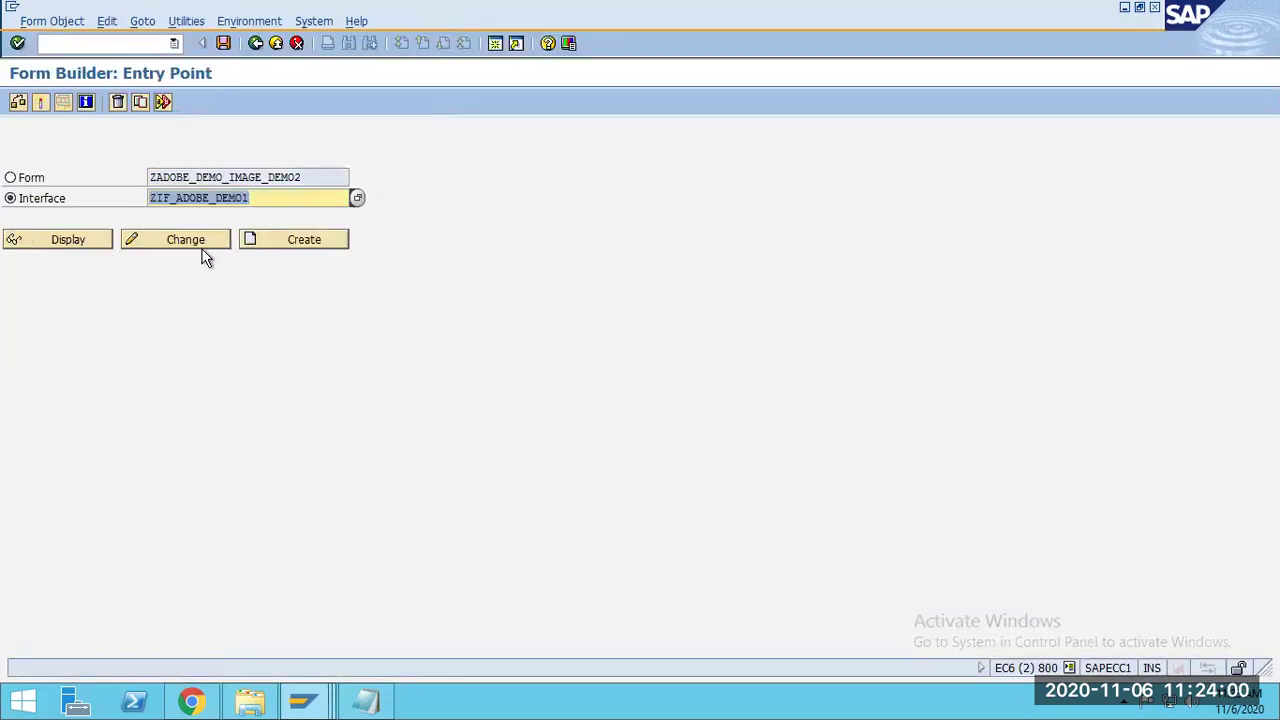
{"action": "left_click", "coordinate": [286, 241]}
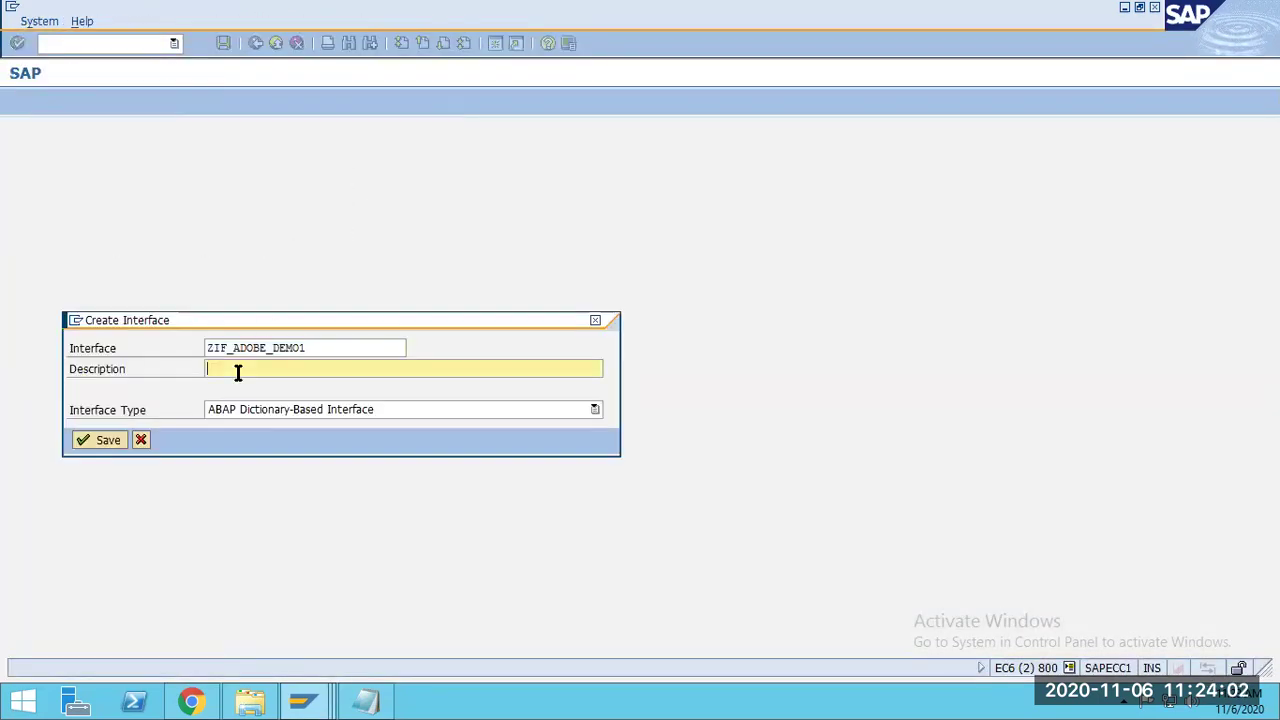
{"action": "type", "text": "Inter"}
{"action": "type", "text": "face for getting th"}
{"action": "key", "text": "Caps_Lock"}
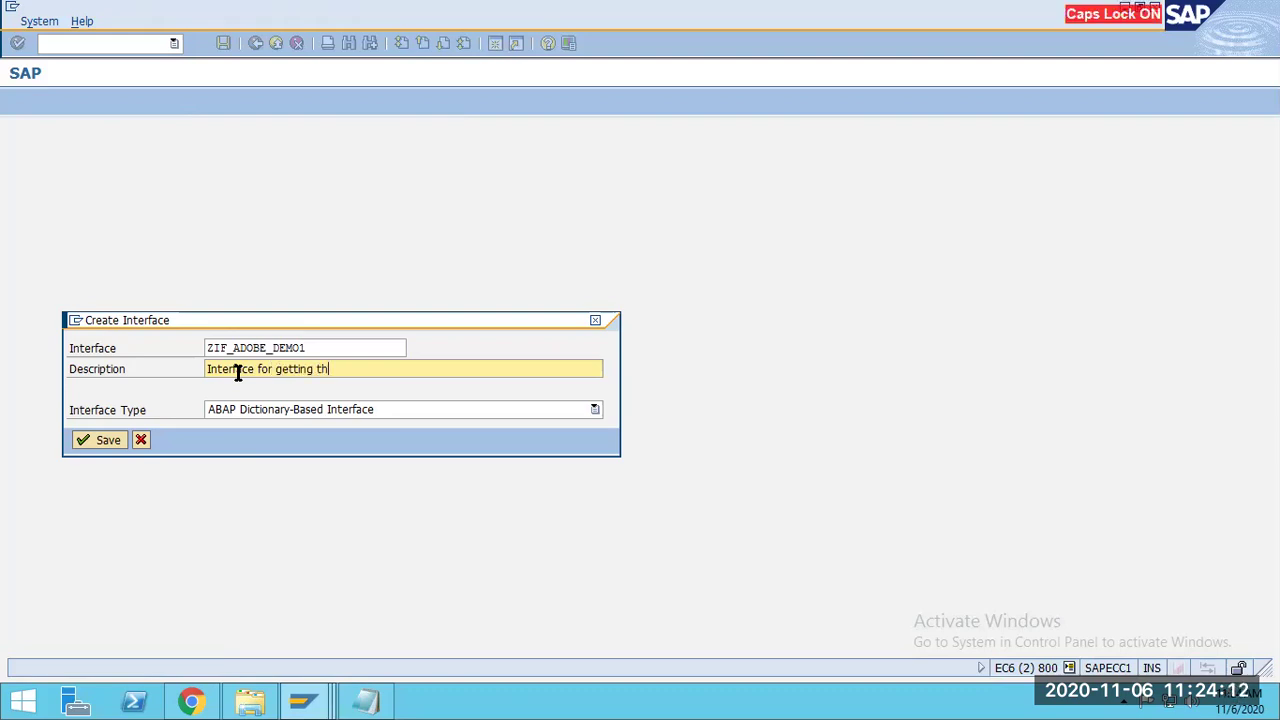
{"action": "type", "text": "e image from SE78"}
{"action": "key", "text": "Caps_Lock"}
{"action": "type", "text": "doucment server"}
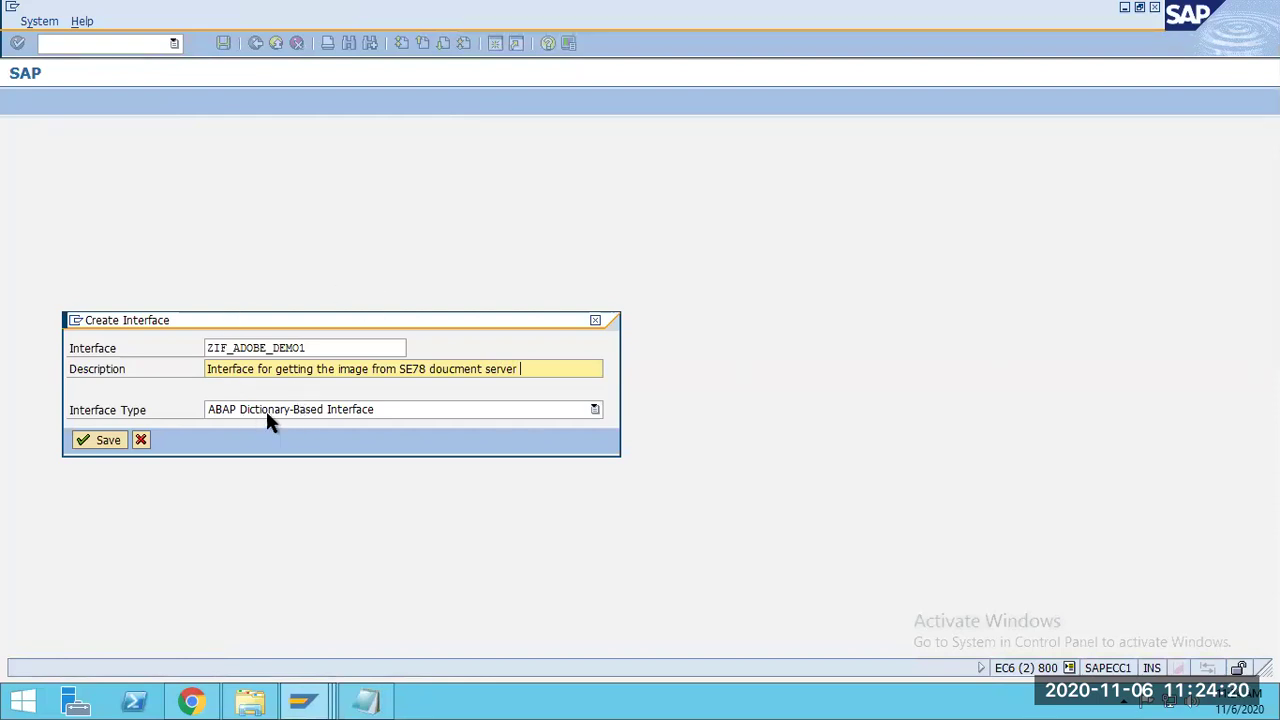
{"action": "left_click", "coordinate": [86, 441]}
{"action": "left_click", "coordinate": [160, 418]}
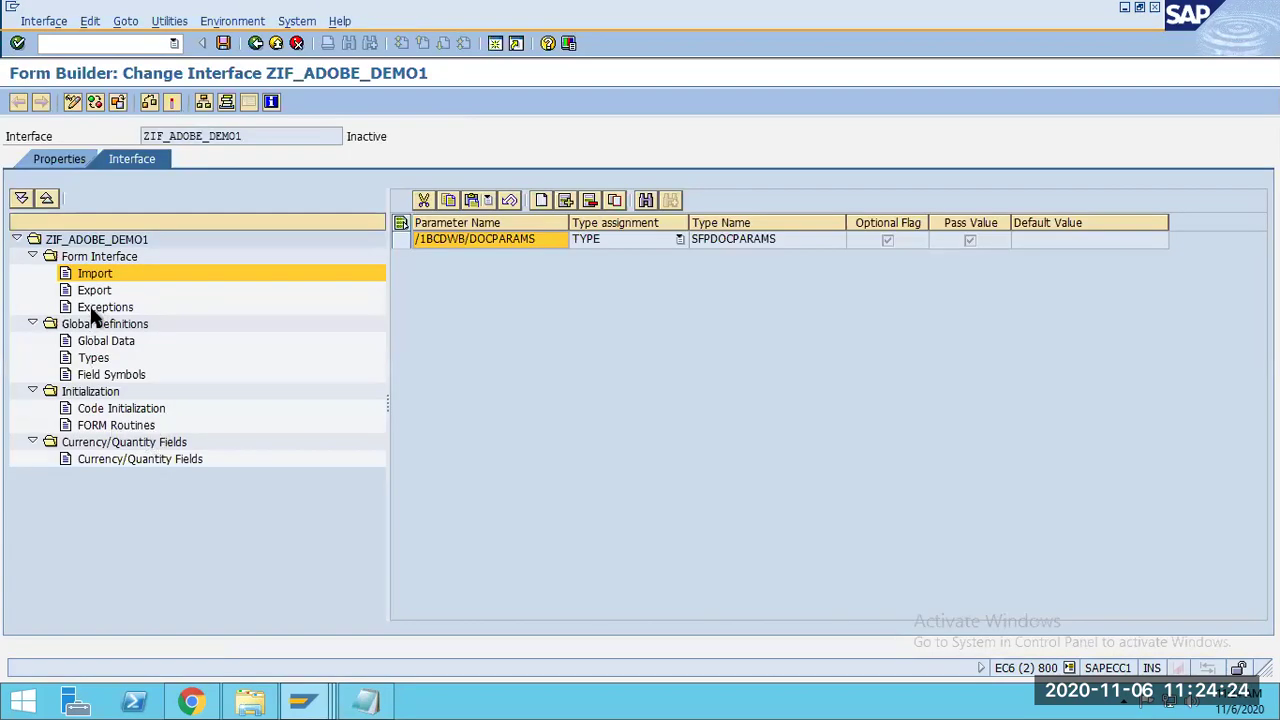
Declare the global data variable GV_IMAGE with TYPE XSTRING in the interface and save it.
{"action": "left_click", "coordinate": [91, 346]}
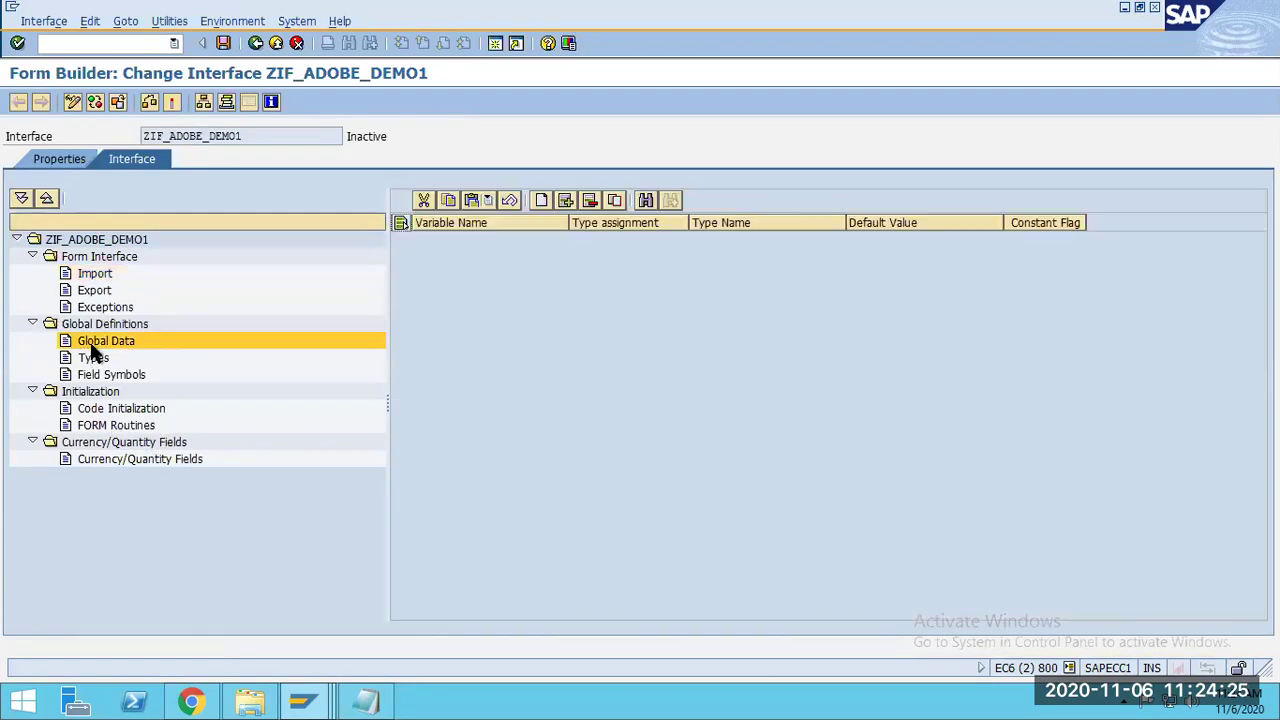
{"action": "left_click", "coordinate": [565, 200]}
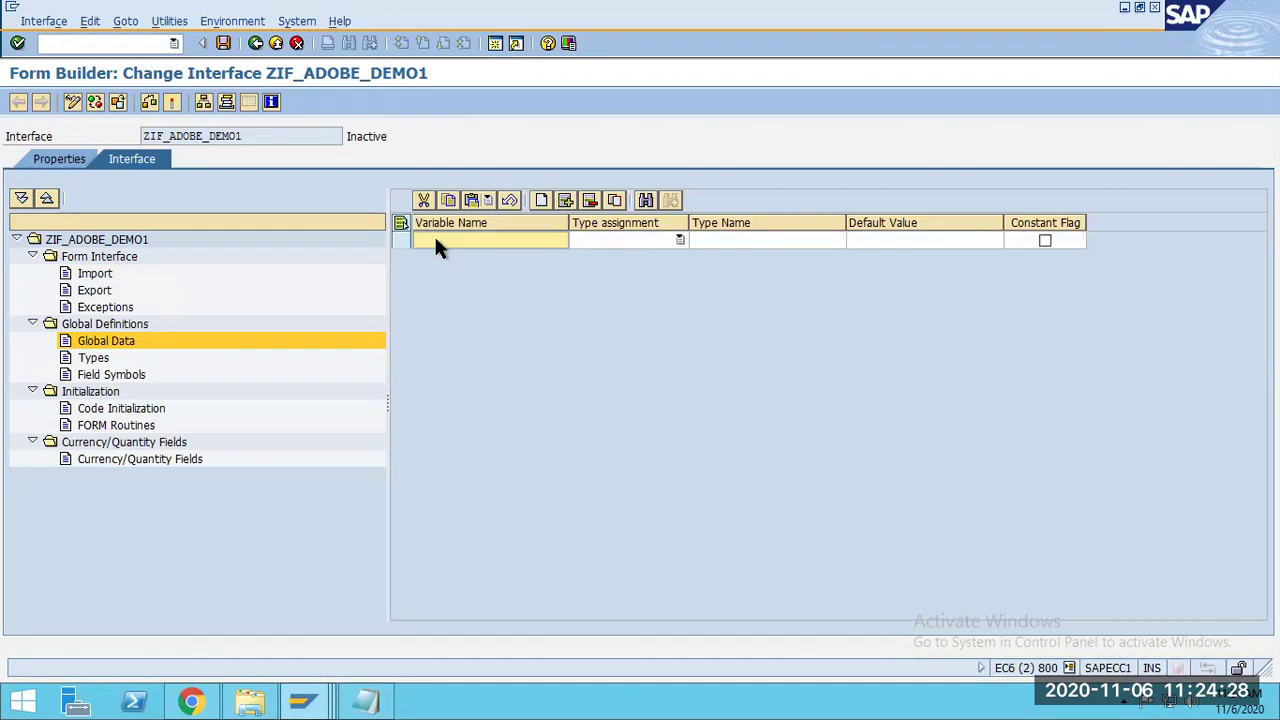
{"action": "type", "text": "gv"}
{"action": "key", "text": "BackSpace"}
{"action": "key", "text": "BackSpace"}
{"action": "key", "text": "Caps_Lock"}
{"action": "type", "text": "GV_IMAGE"}
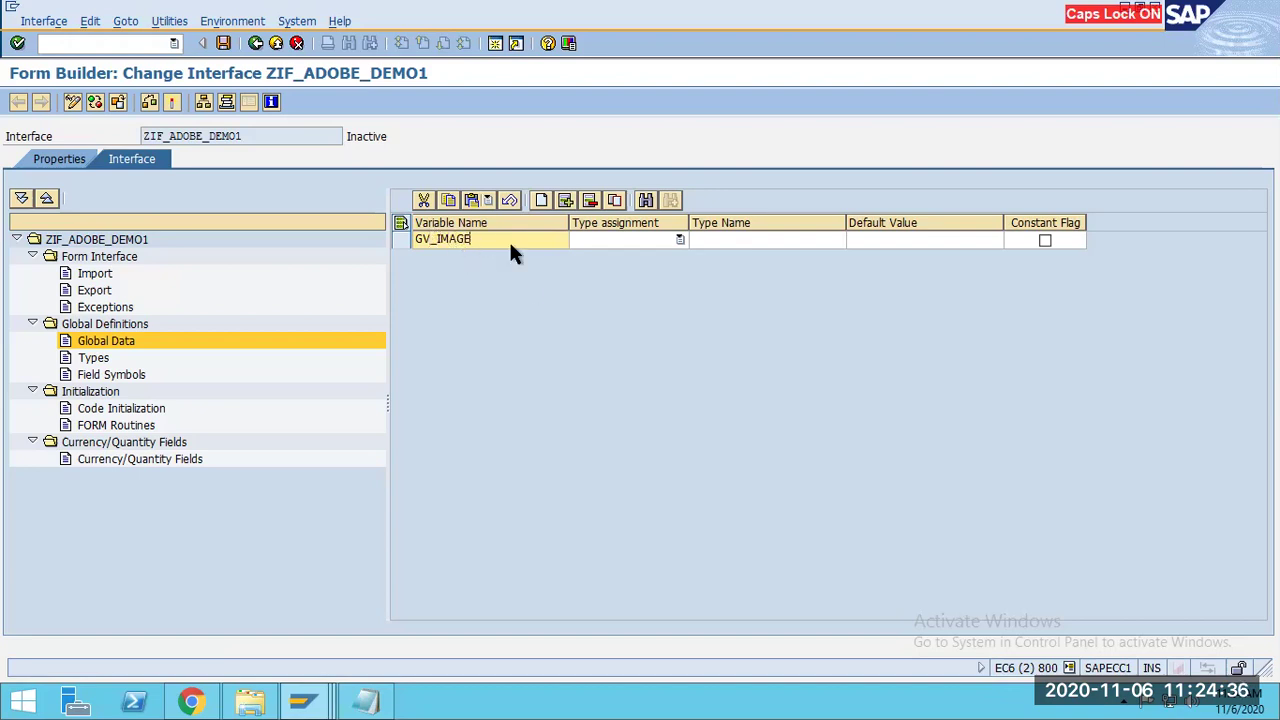
{"action": "left_click", "coordinate": [678, 241]}
{"action": "left_click", "coordinate": [677, 258]}
{"action": "left_click", "coordinate": [697, 241]}
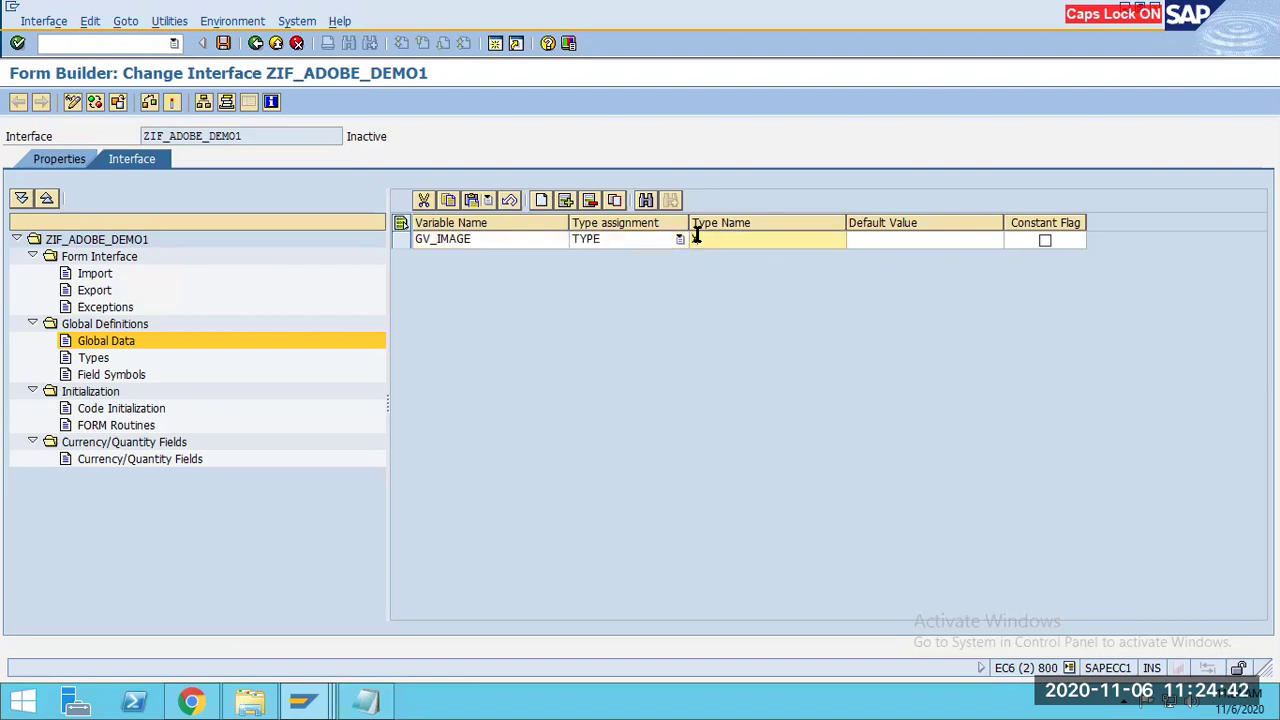
{"action": "type", "text": "STRING"}
{"action": "left_click", "coordinate": [697, 238]}
{"action": "type", "text": "X"}
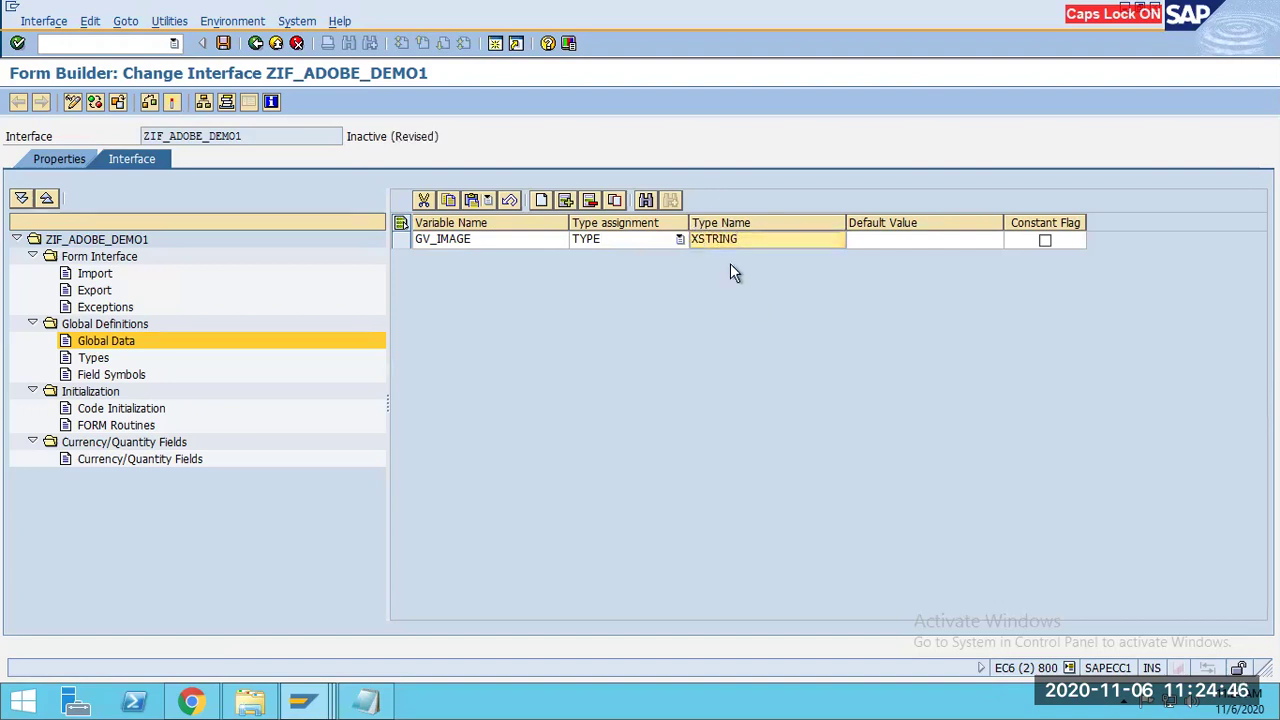
{"action": "left_click", "coordinate": [223, 43]}
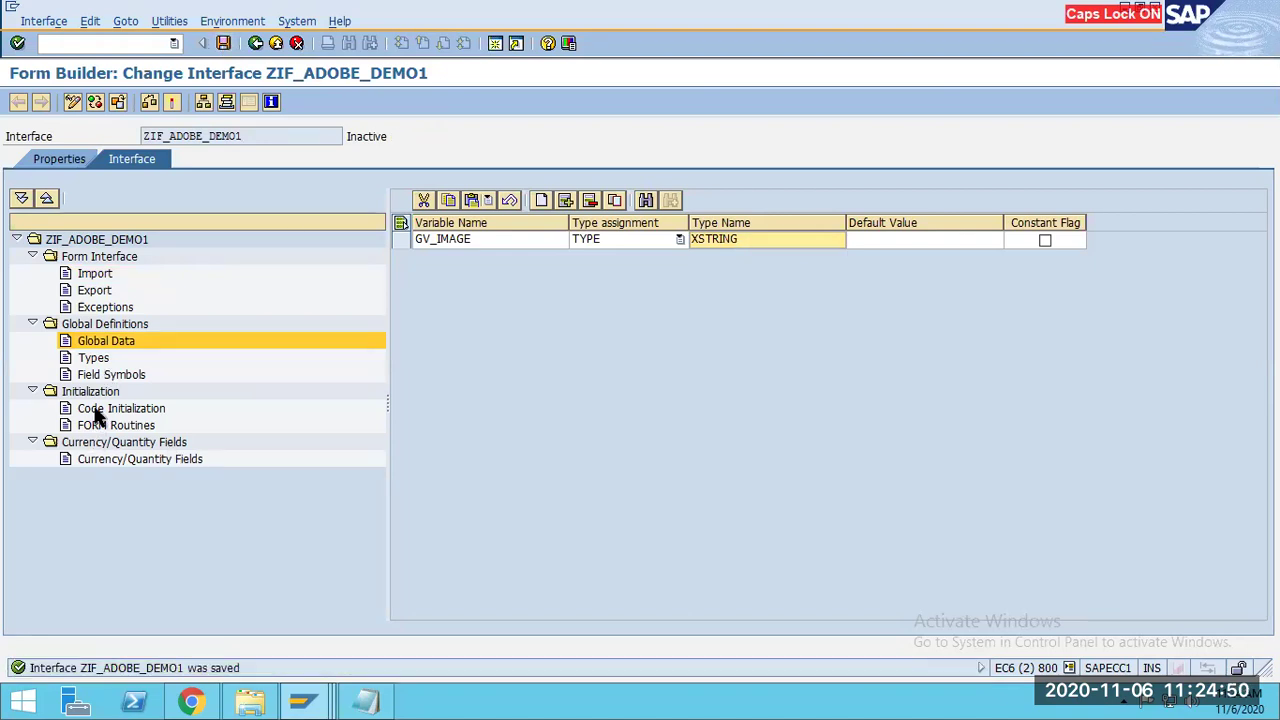
Open the interface's code initialization with an enlarged editor area, and copy the class name CL_SSF_XSF_UTILITIES from the PowerPoint slide.
{"action": "left_click", "coordinate": [98, 409]}
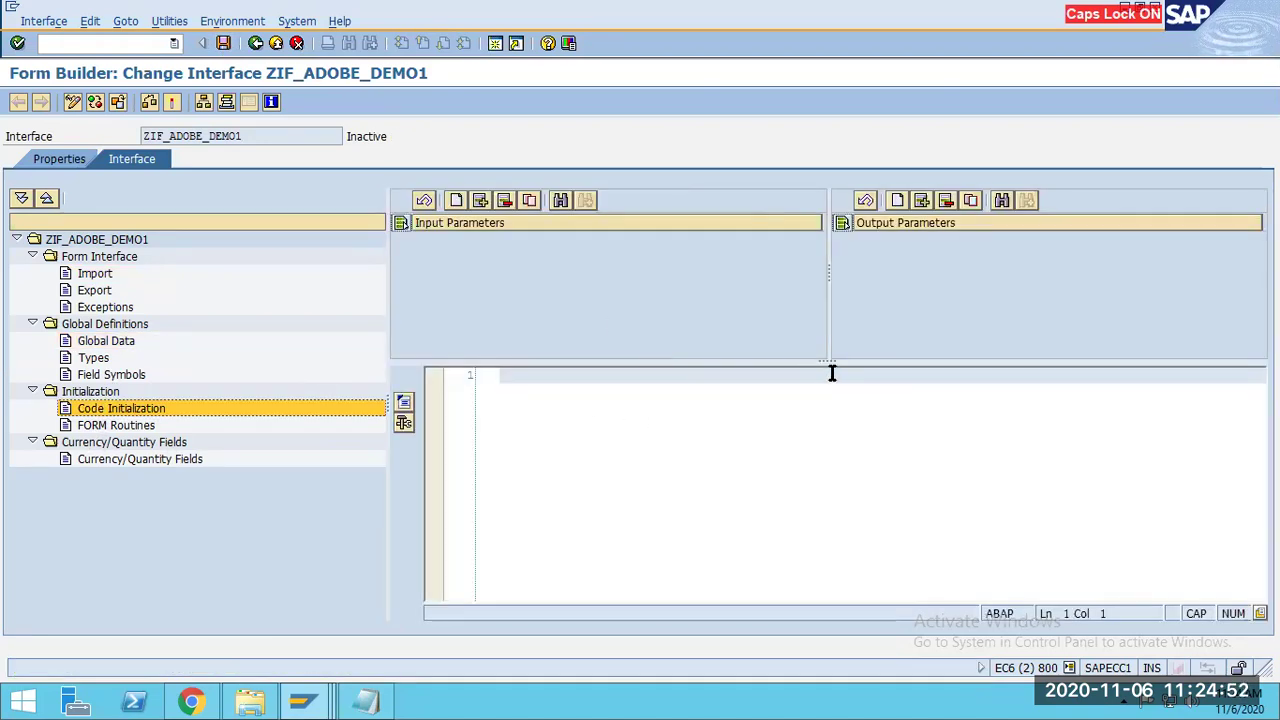
{"action": "left_click_drag", "start_coordinate": [826, 360], "coordinate": [834, 262]}
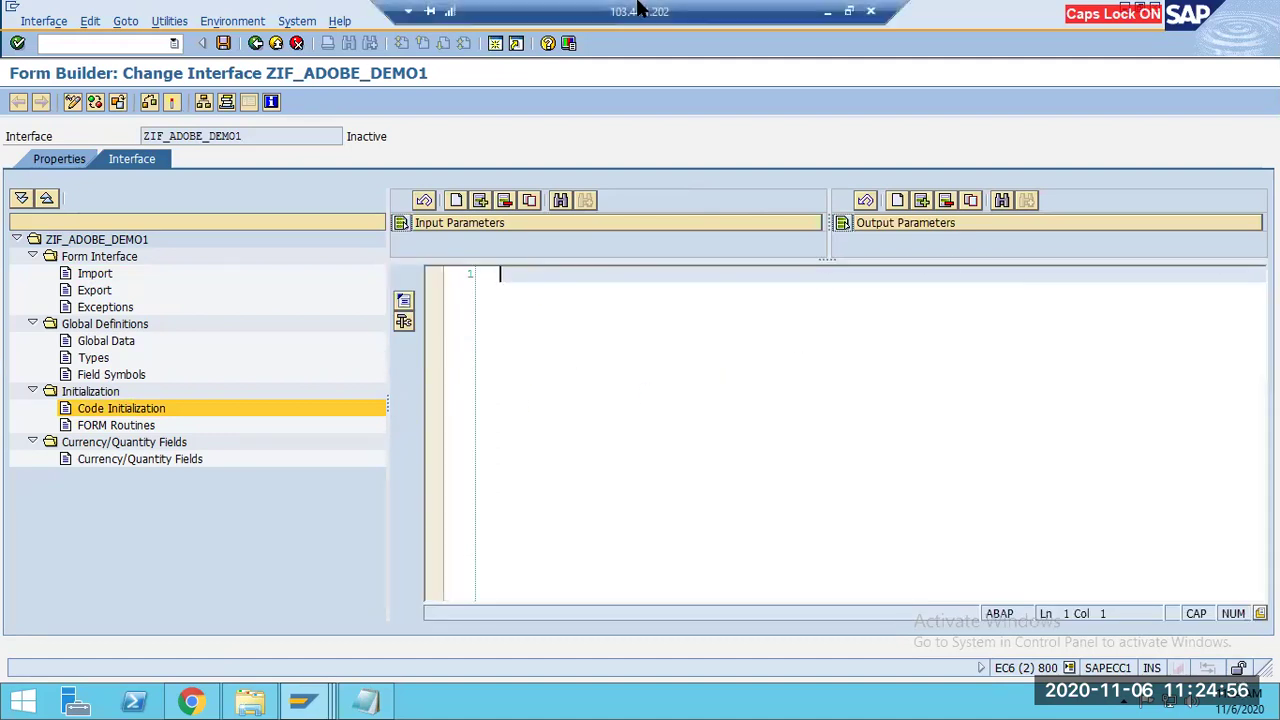
{"action": "key", "text": "super+d"}
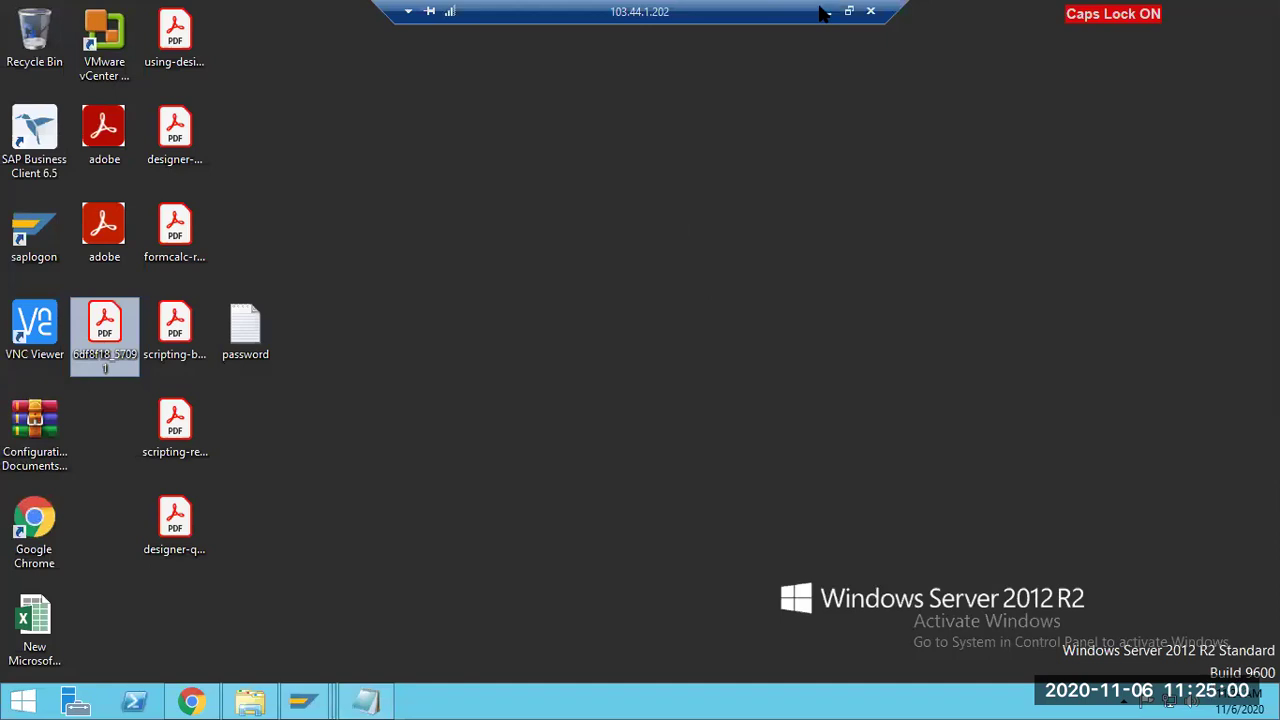
{"action": "left_click", "coordinate": [822, 12]}
{"action": "left_click", "coordinate": [622, 467]}
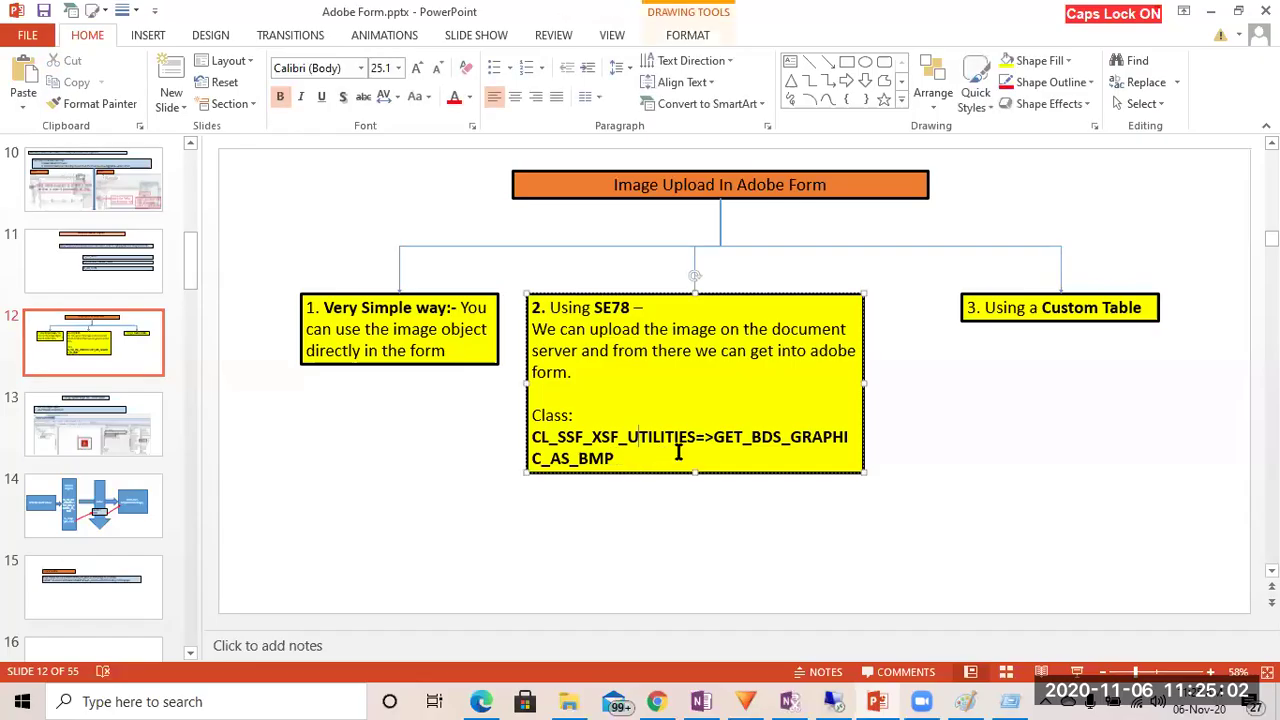
{"action": "left_click_drag", "start_coordinate": [694, 437], "coordinate": [528, 445]}
{"action": "key", "text": "ctrl+c"}
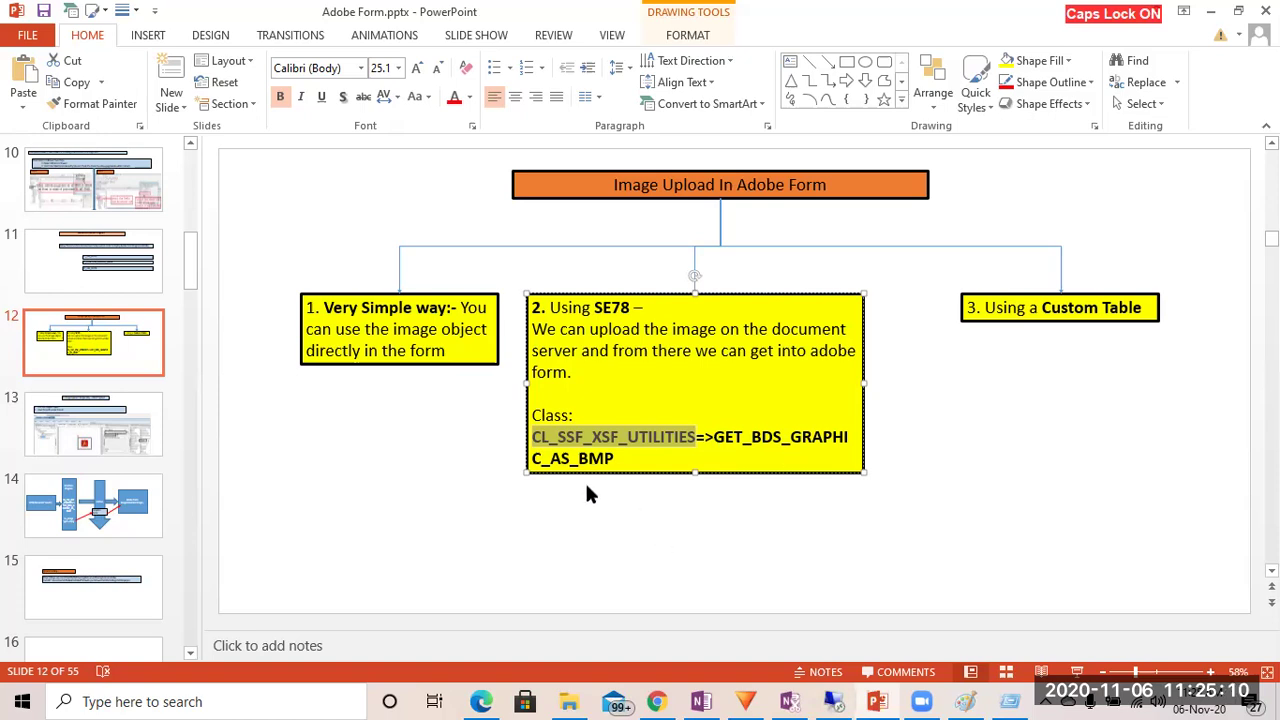
Back in the SAP interface, insert an ABAP Objects call-method pattern for class CL_SSF_XSF_UTILITIES and method GET_BDS_GRAPHIC_AS_BMP into the initialization code.
{"action": "left_click", "coordinate": [832, 700]}
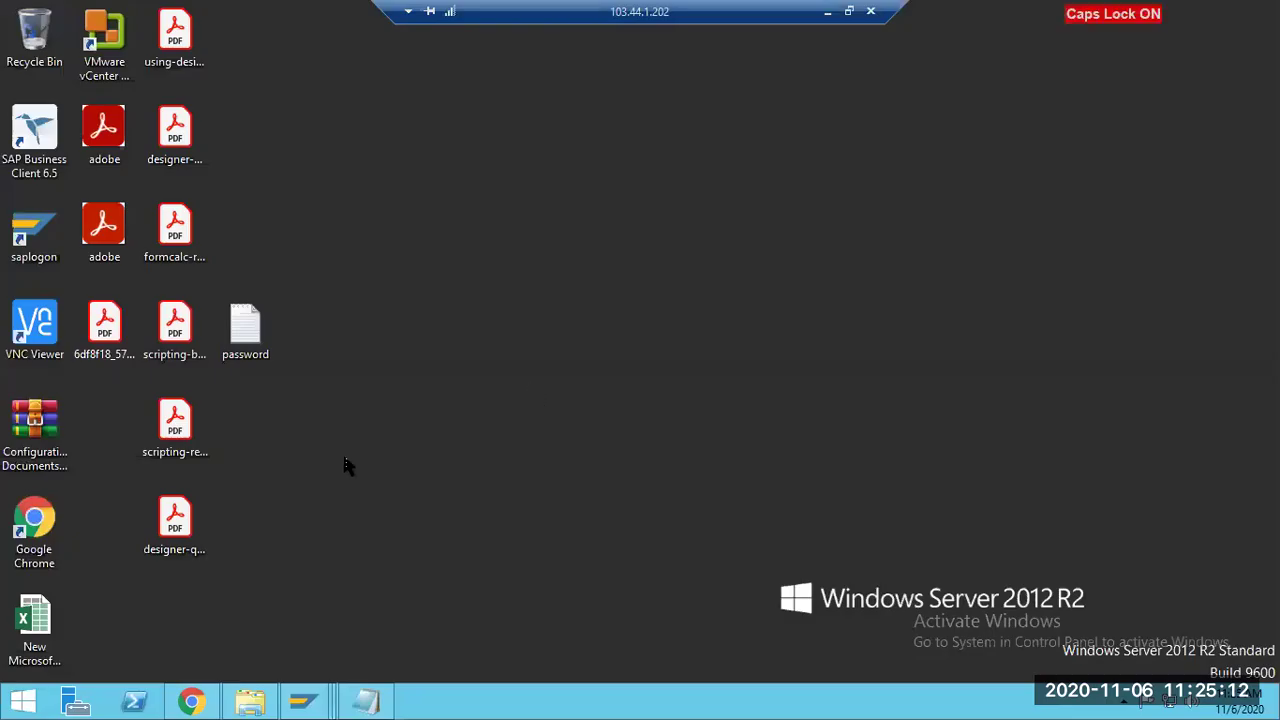
{"action": "mouse_move", "coordinate": [303, 700]}
{"action": "left_click", "coordinate": [435, 621]}
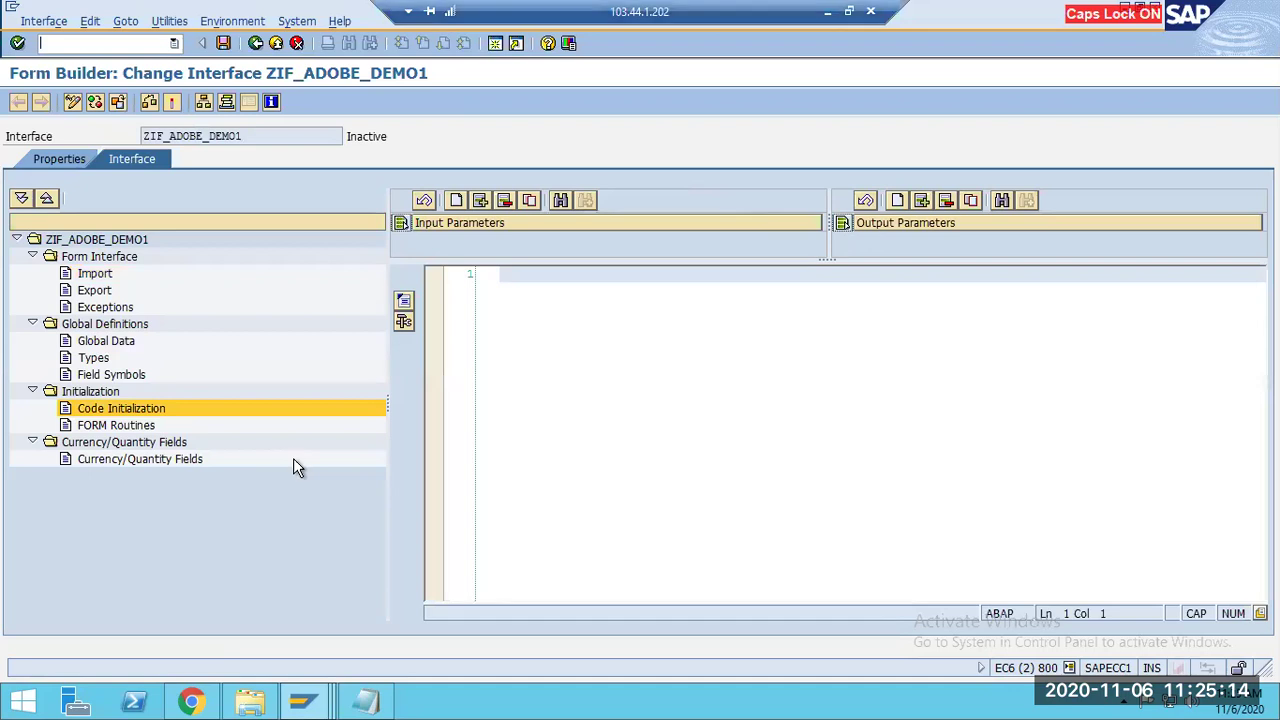
{"action": "left_click", "coordinate": [404, 318]}
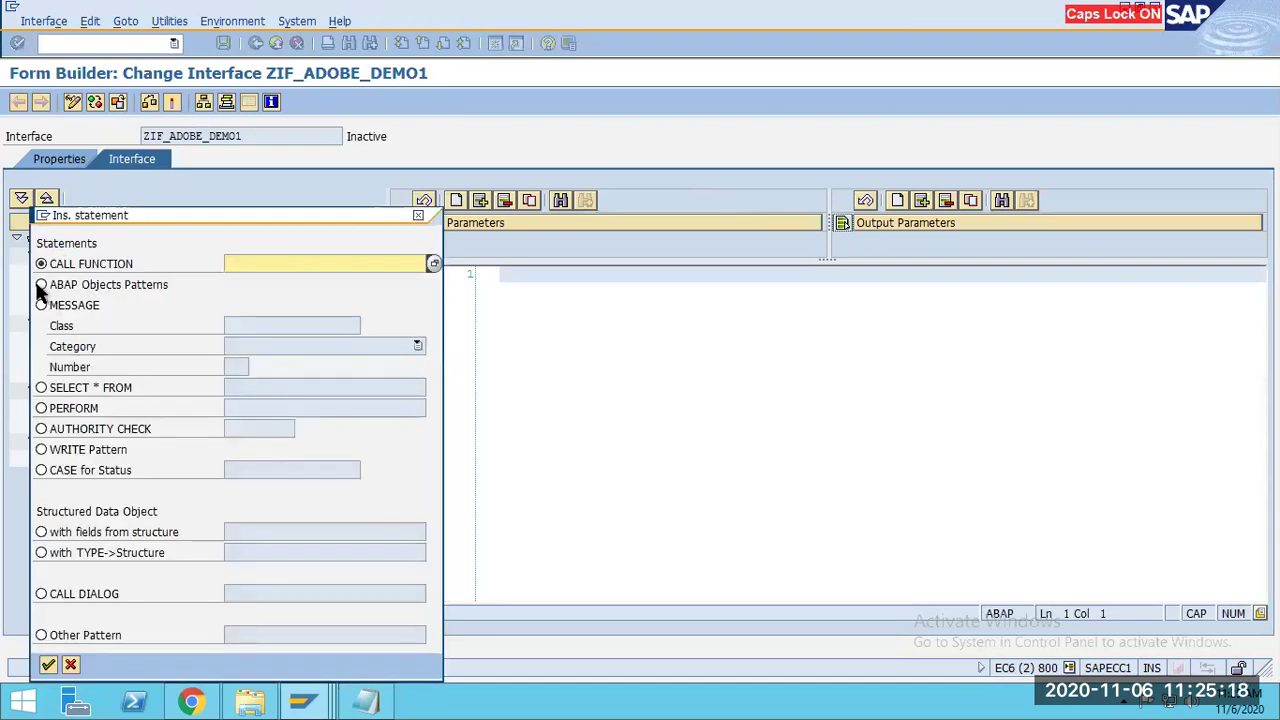
{"action": "left_click", "coordinate": [41, 284]}
{"action": "left_click", "coordinate": [48, 664]}
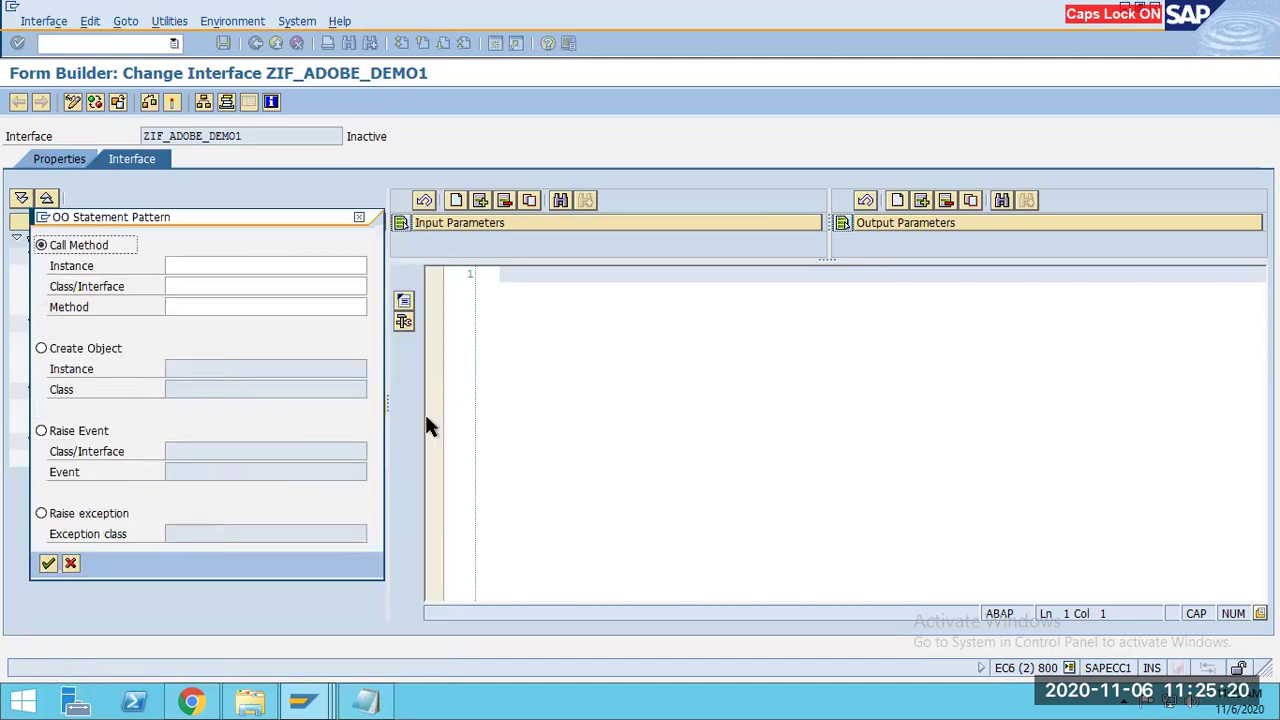
{"action": "left_click", "coordinate": [198, 287]}
{"action": "key", "text": "ctrl+v"}
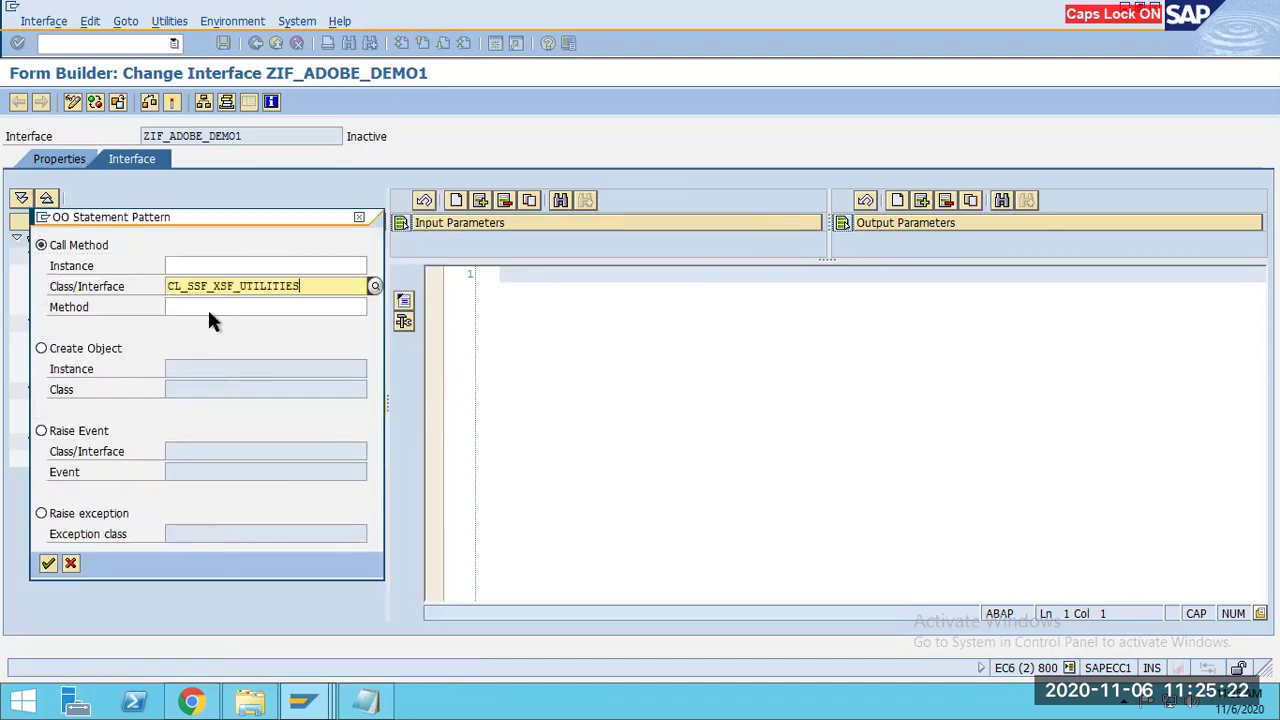
{"action": "left_click", "coordinate": [210, 309]}
{"action": "left_click", "coordinate": [373, 307]}
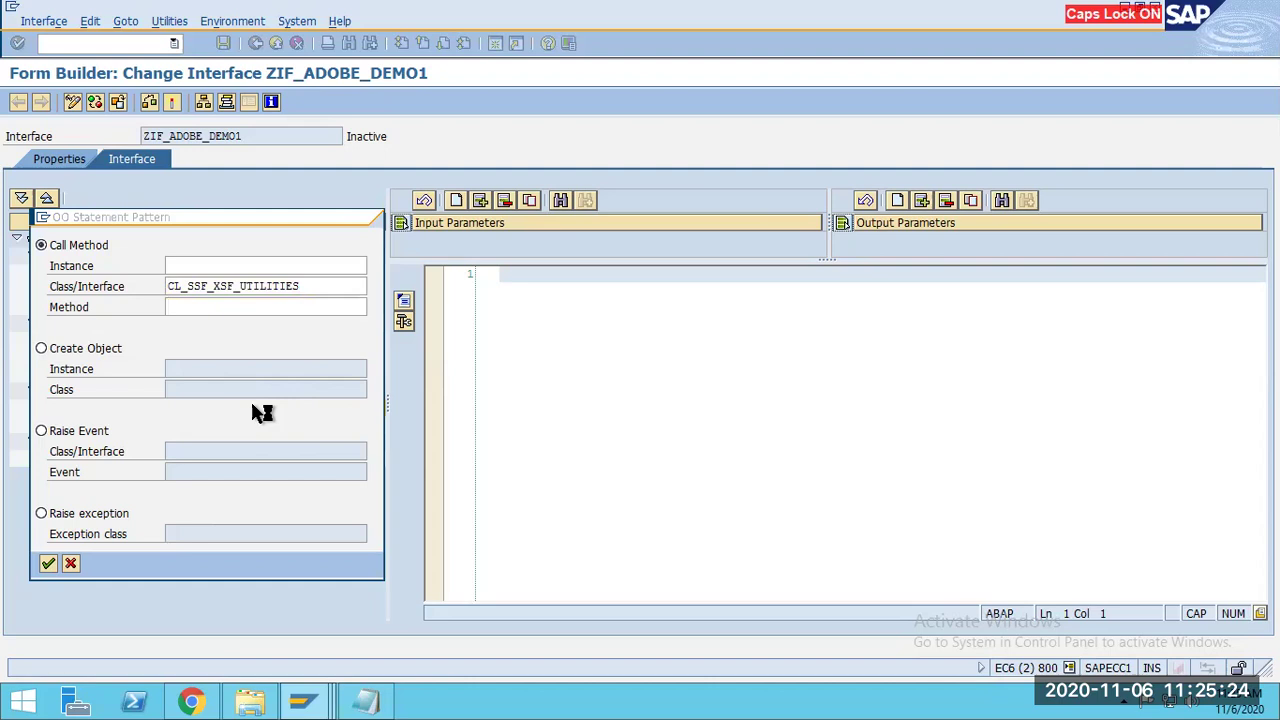
{"action": "left_click", "coordinate": [255, 432]}
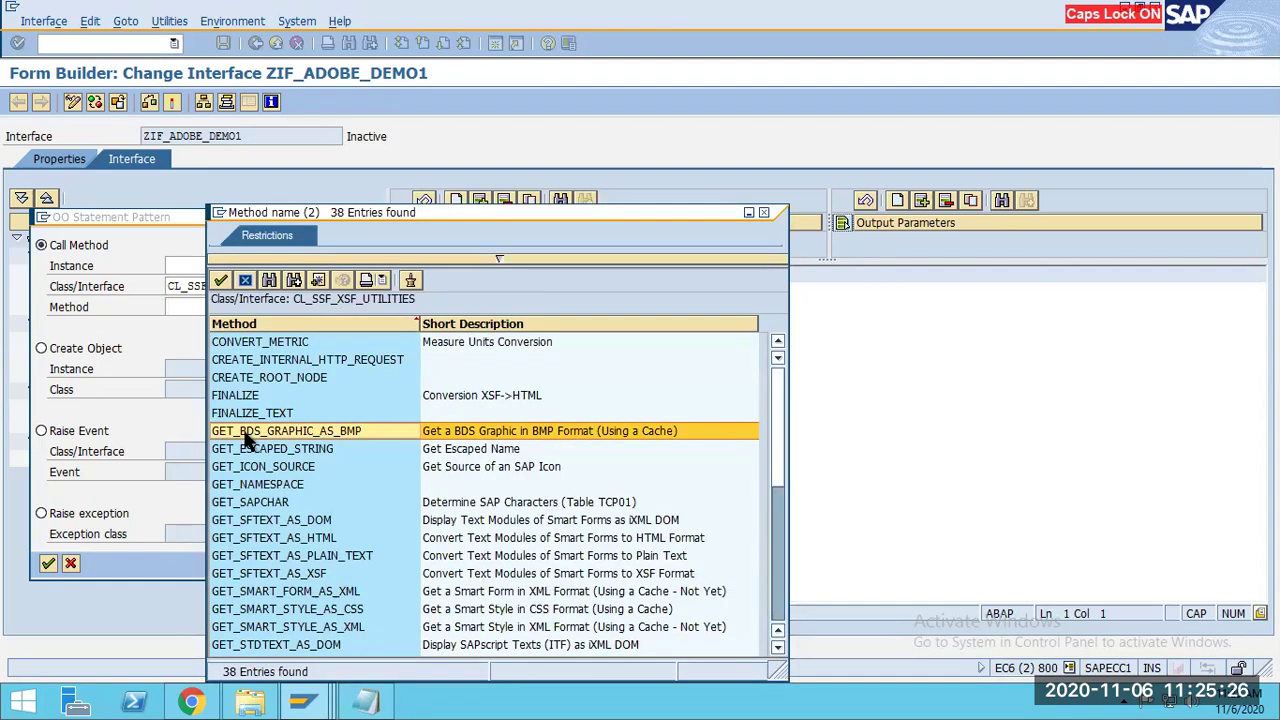
{"action": "double_click", "coordinate": [257, 440]}
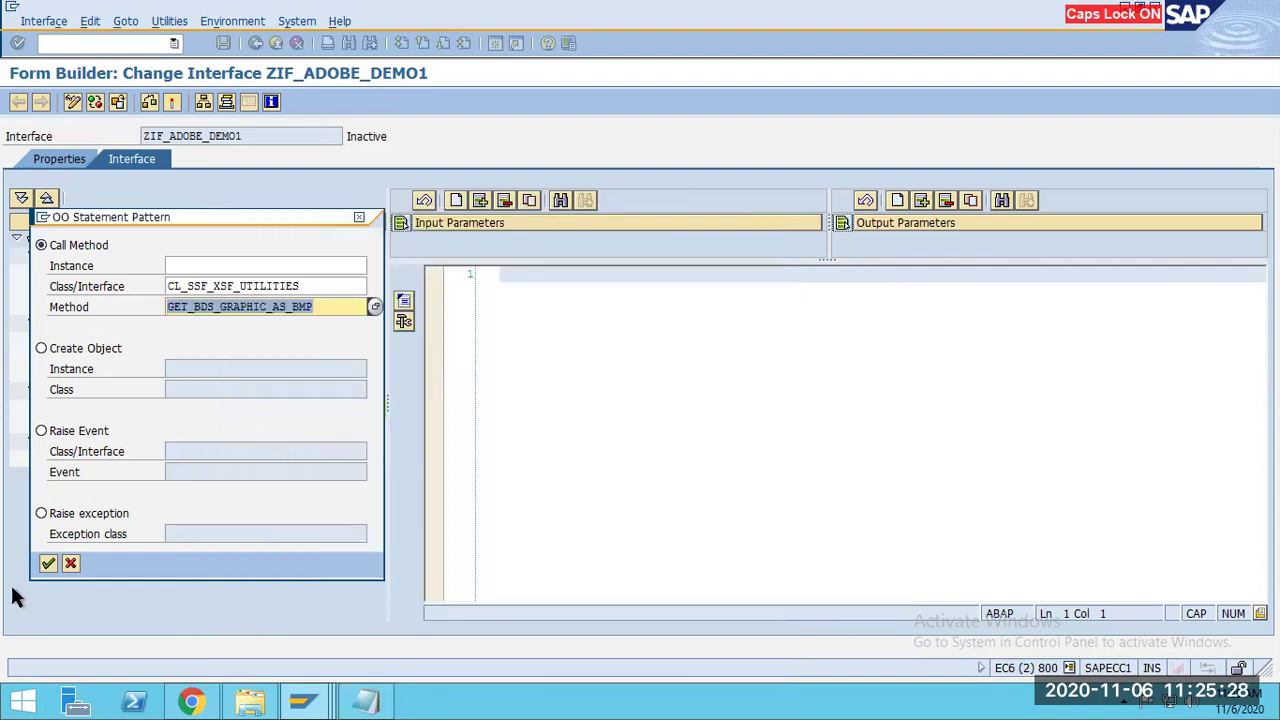
{"action": "left_click", "coordinate": [47, 563]}
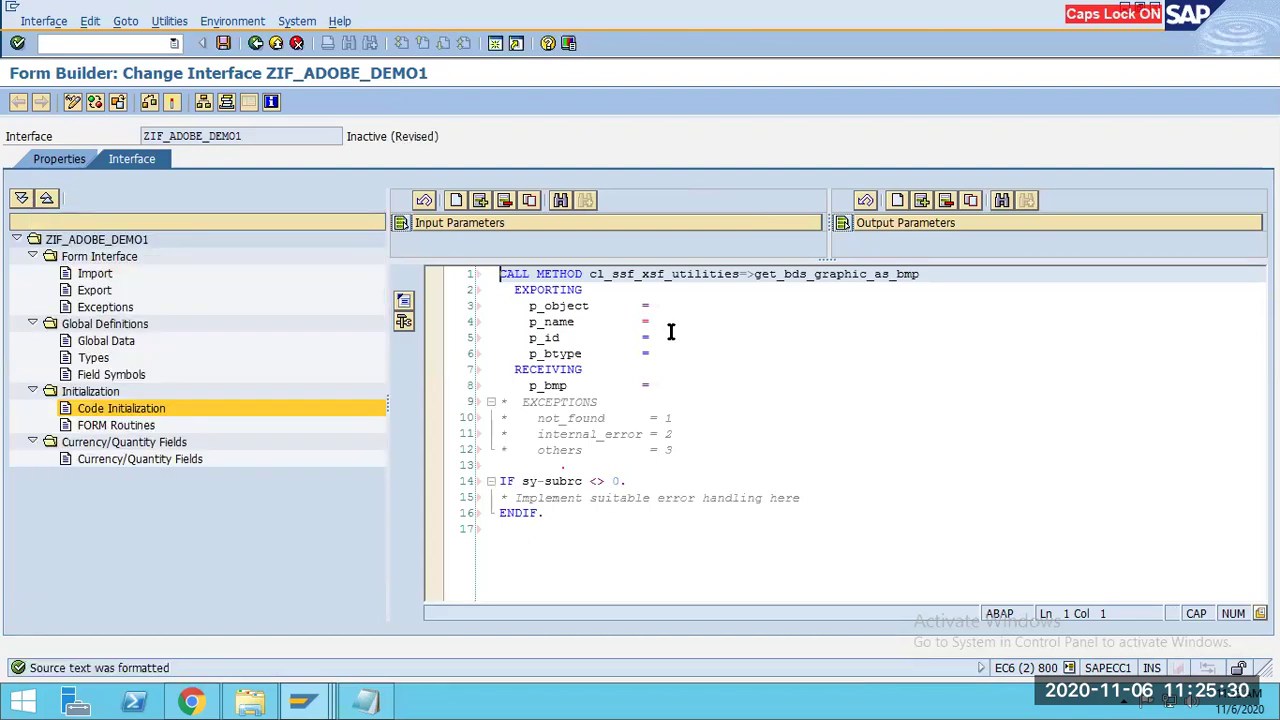
Assign the value 'GRAPHIC' to the p_object parameter of the method call.
{"action": "left_click", "coordinate": [666, 306]}
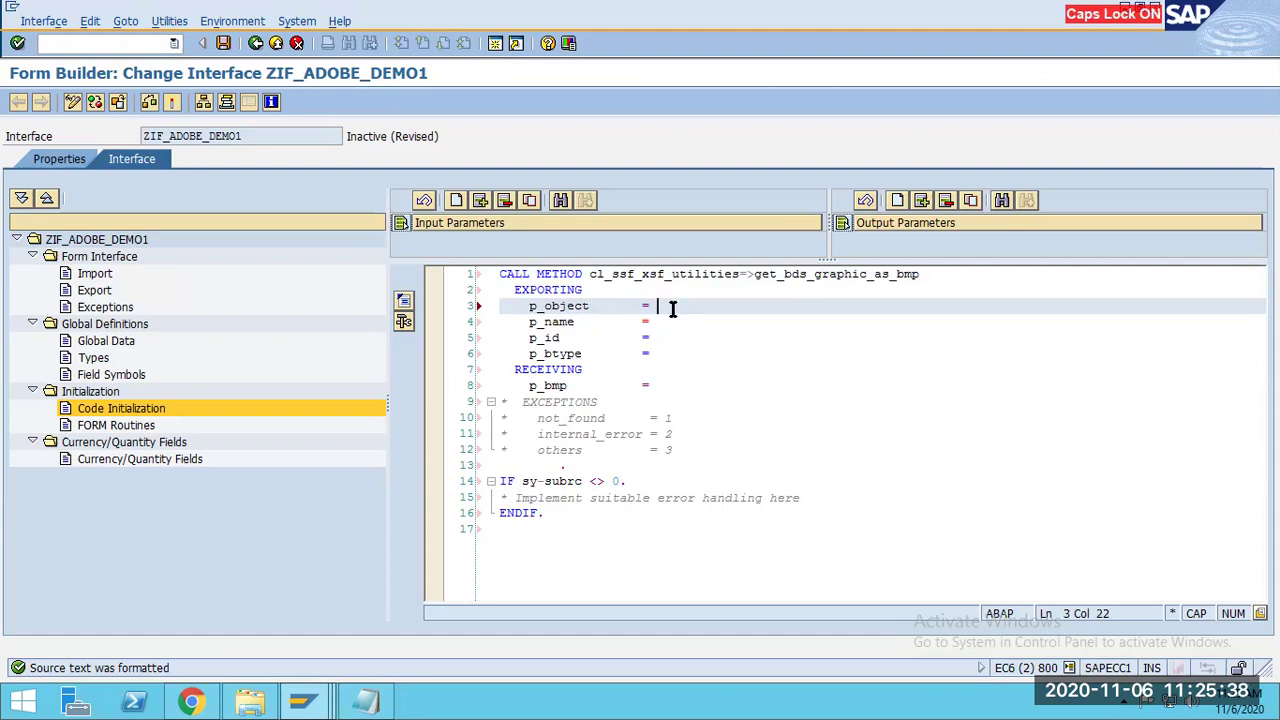
{"action": "key", "text": "Caps_Lock"}
{"action": "type", "text": "grj"}
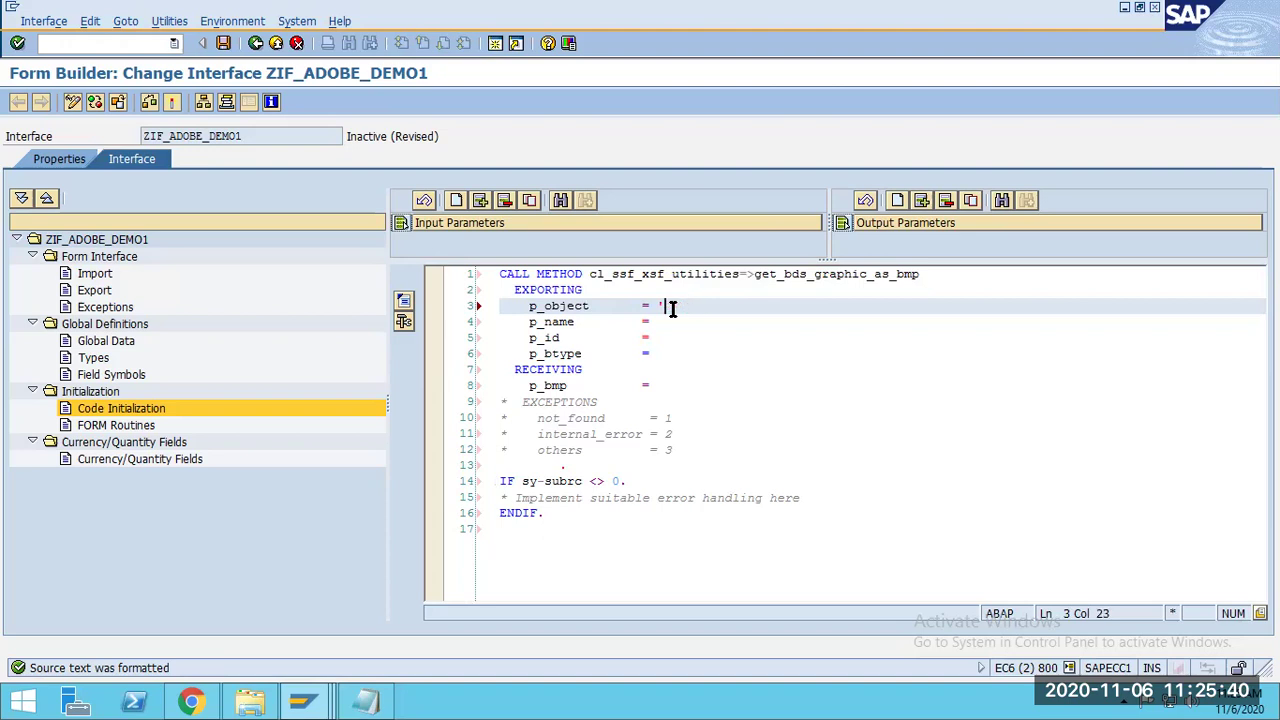
{"action": "key", "text": "Caps_Lock"}
{"action": "type", "text": "GRAPHIC"}
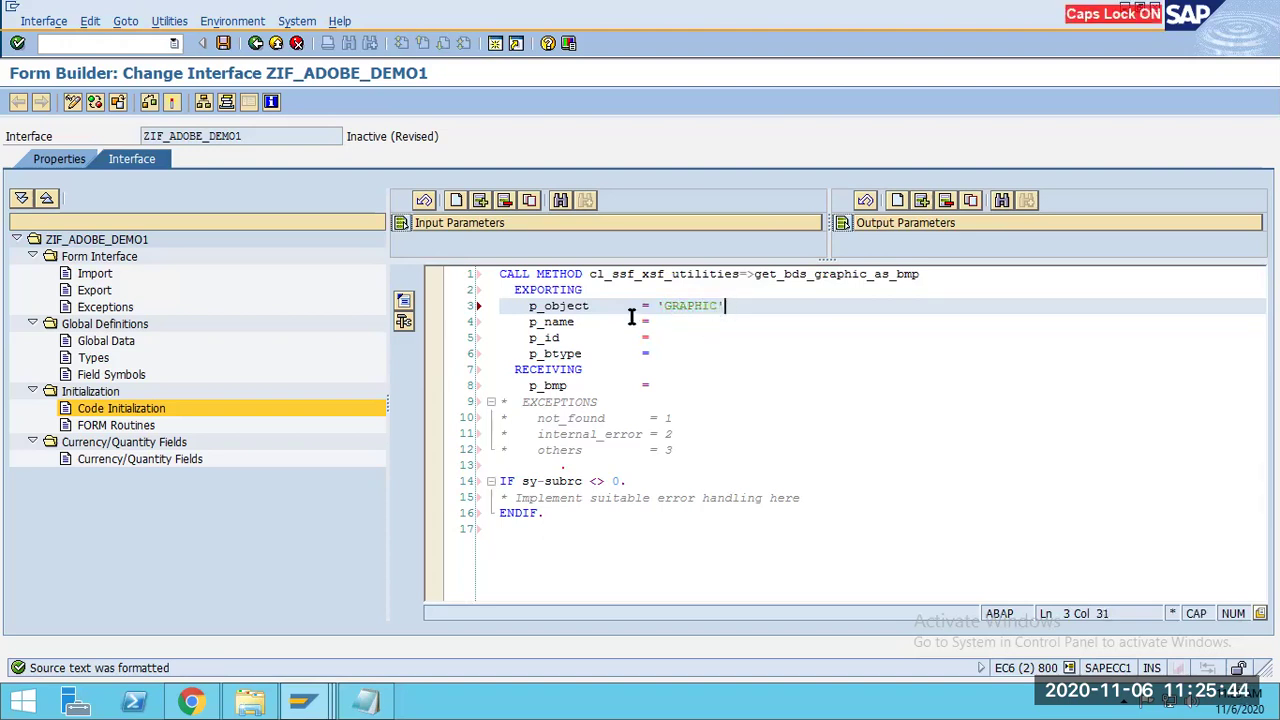
Open transaction SE78 in a new session and select color bitmap images under the BMAP node of the document server graphics.
{"action": "left_click", "coordinate": [44, 41]}
{"action": "type", "text": "/OSE78"}
{"action": "key", "text": "Return"}
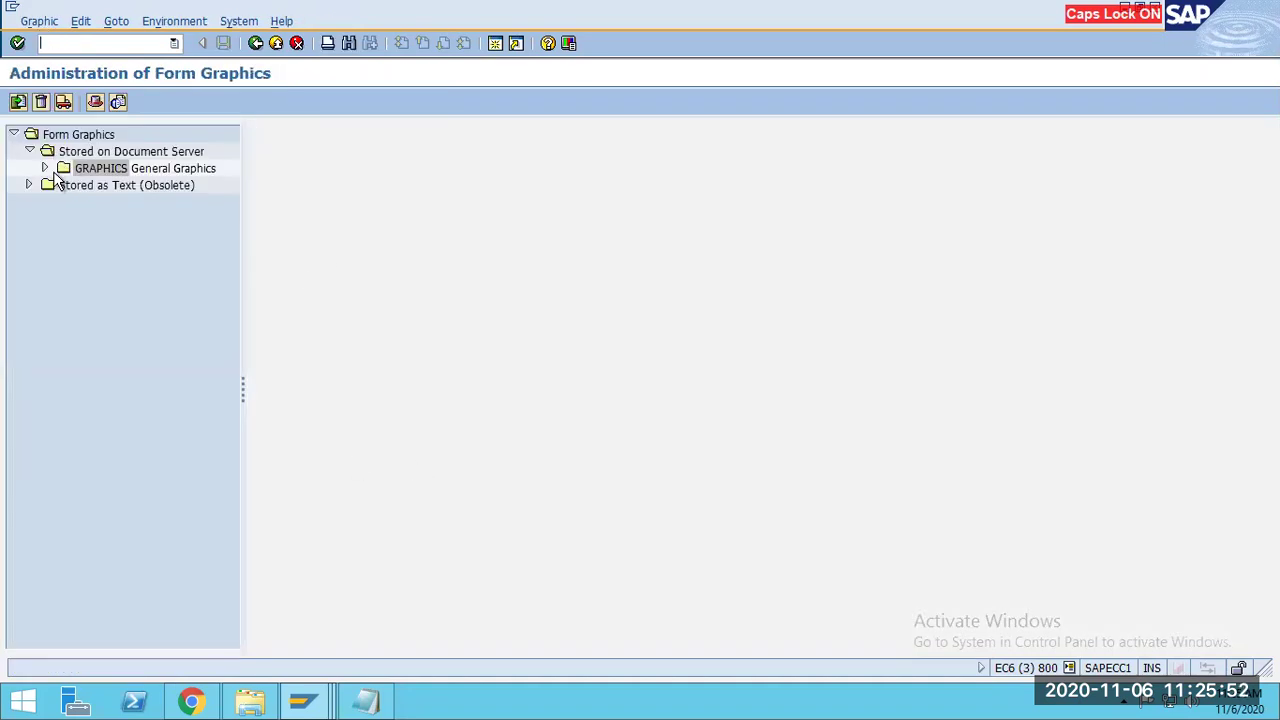
{"action": "left_click", "coordinate": [45, 168]}
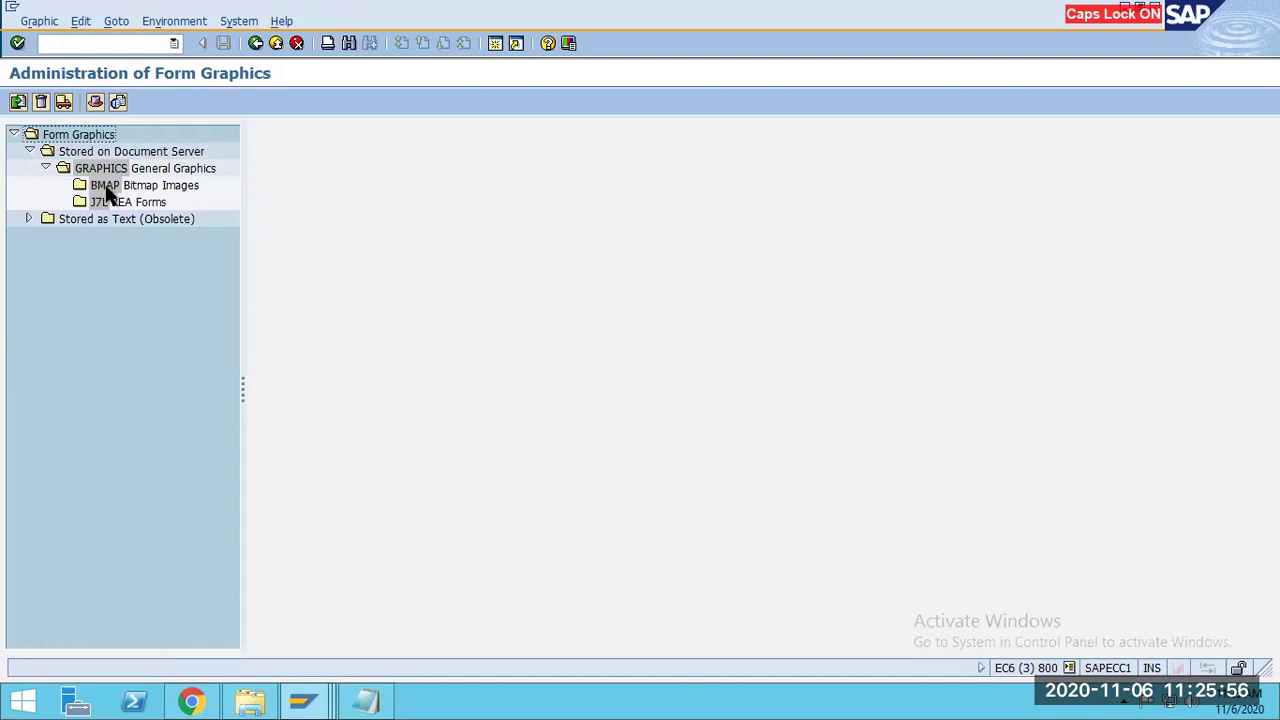
{"action": "double_click", "coordinate": [105, 190]}
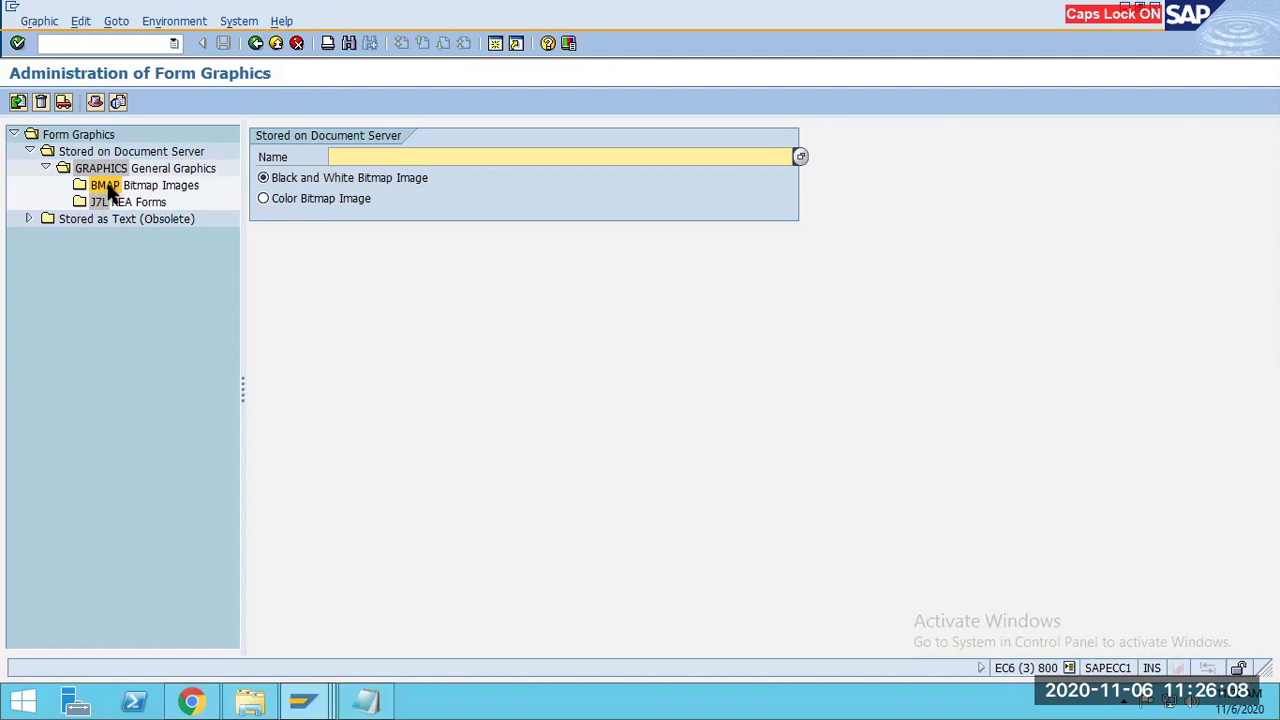
{"action": "left_click", "coordinate": [263, 199]}
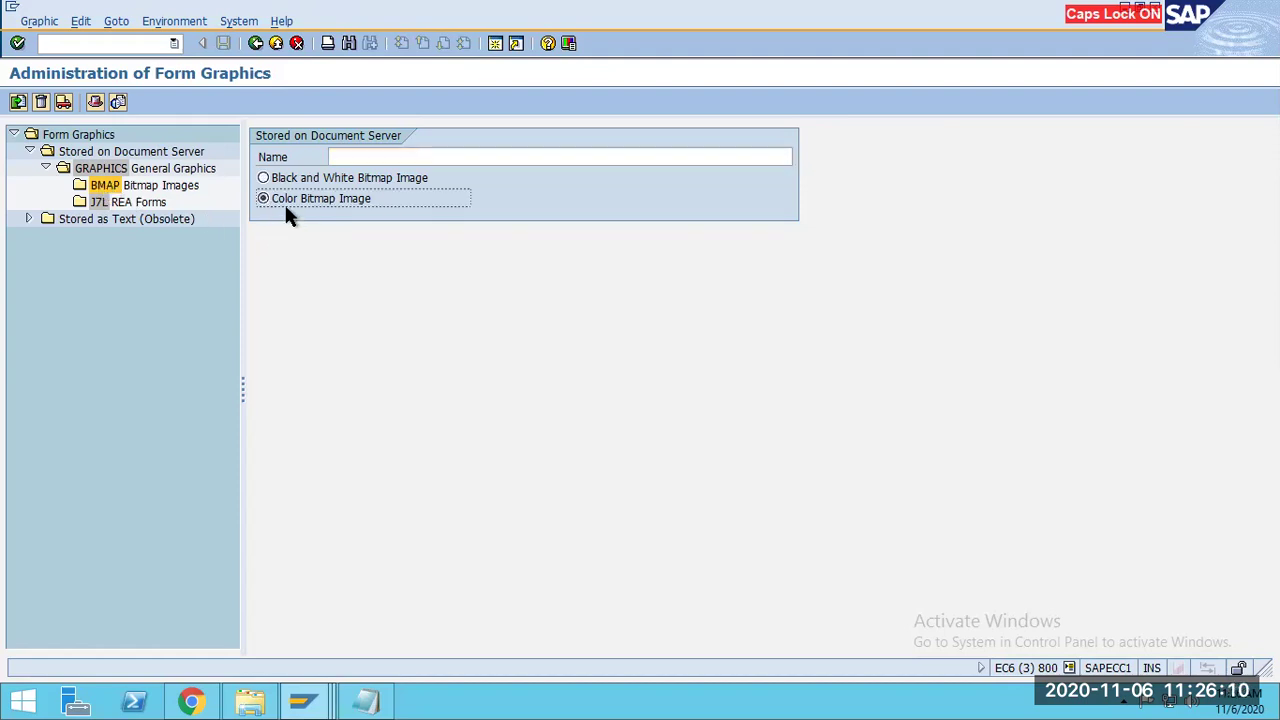
{"action": "left_click", "coordinate": [410, 156]}
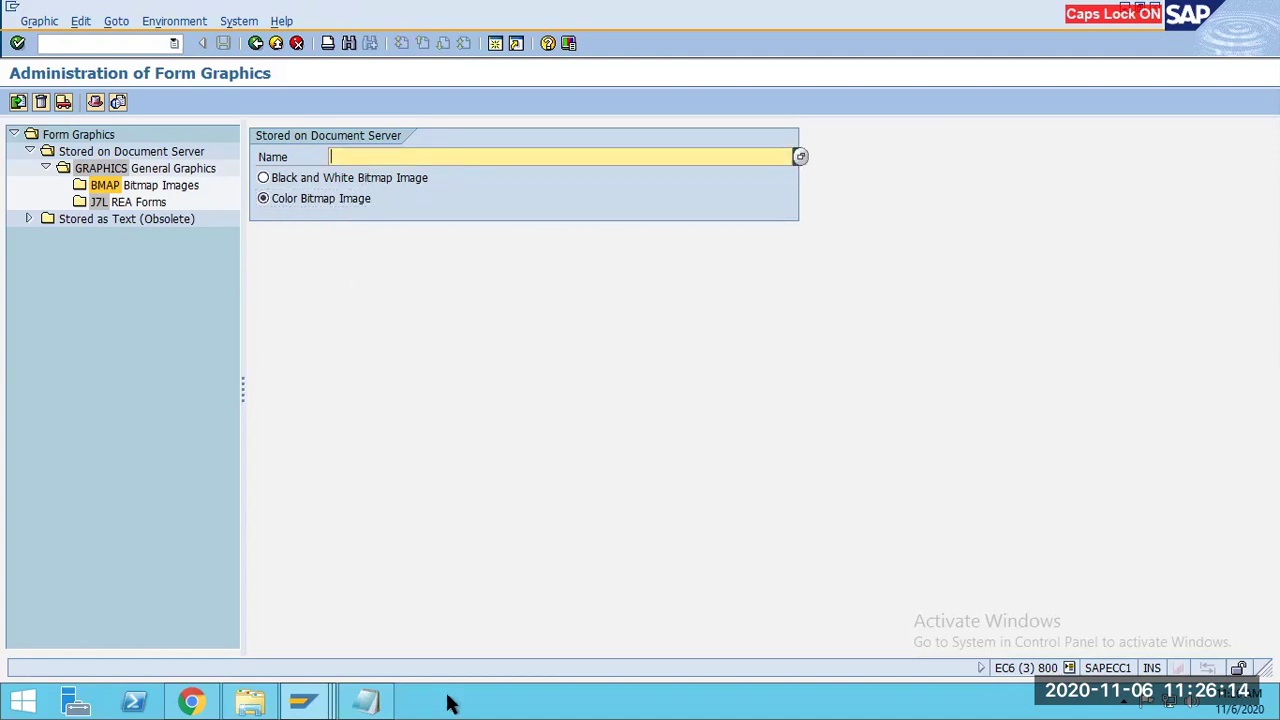
Copy the graphic name ADOBE_DEMO from Notepad into the SE78 name field and preview the graphic.
{"action": "left_click", "coordinate": [385, 703]}
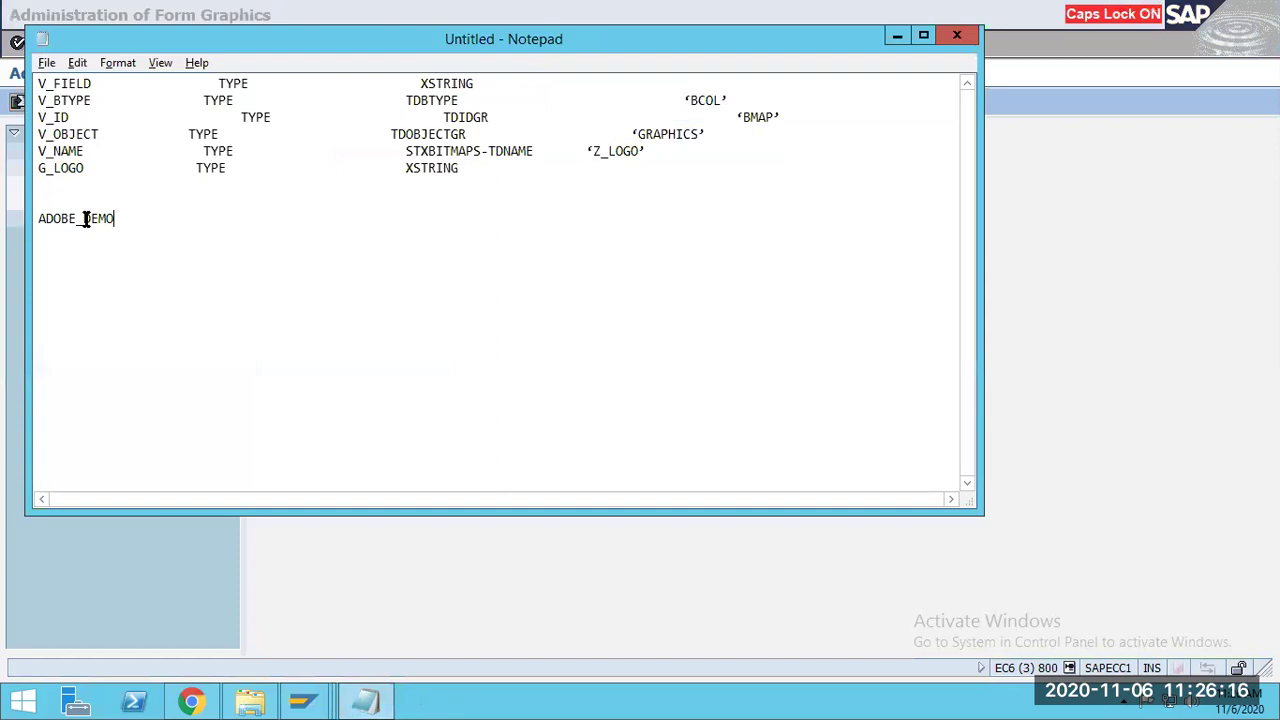
{"action": "left_click_drag", "start_coordinate": [116, 220], "coordinate": [22, 232]}
{"action": "key", "text": "ctrl+c"}
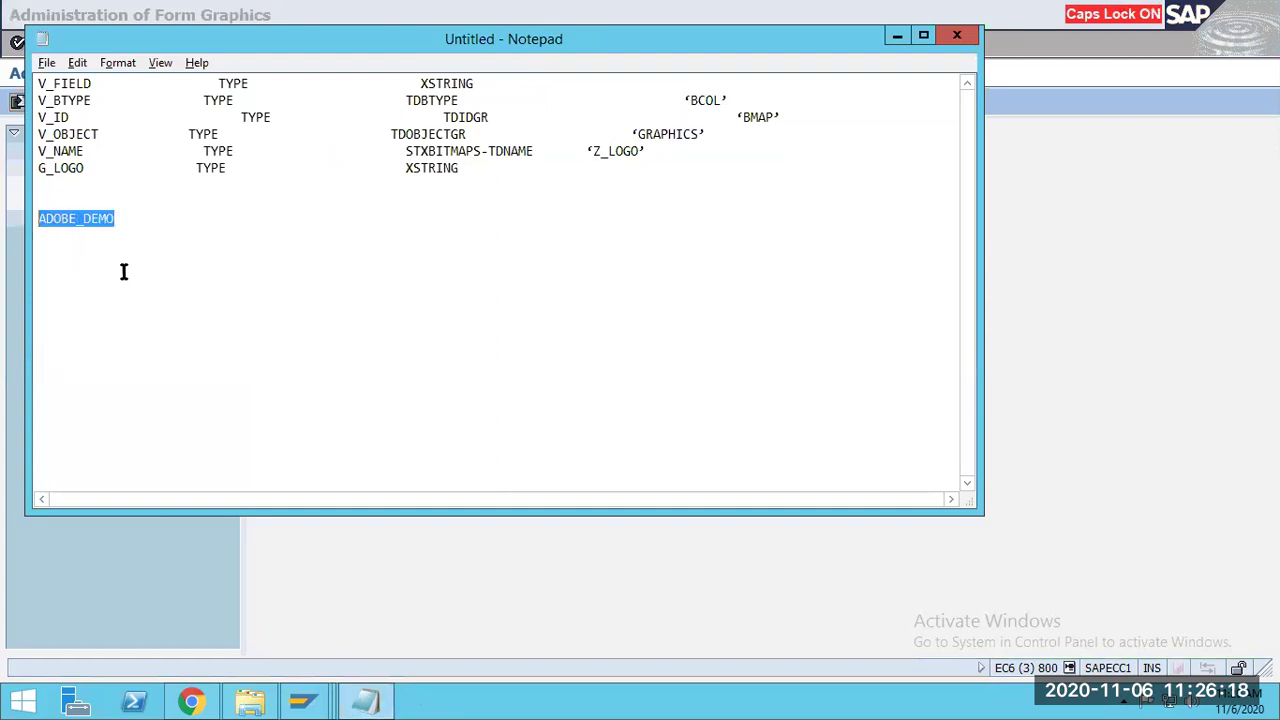
{"action": "left_click", "coordinate": [1006, 363]}
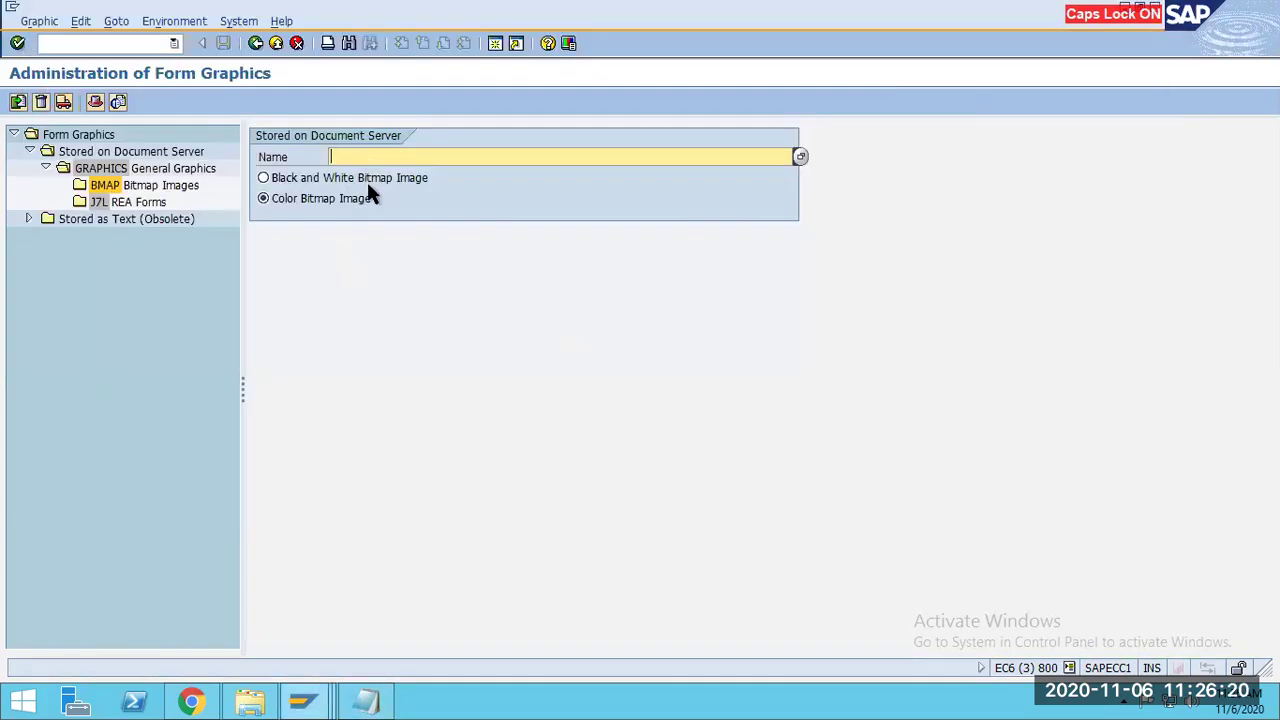
{"action": "key", "text": "ctrl+v"}
{"action": "left_click", "coordinate": [118, 102]}
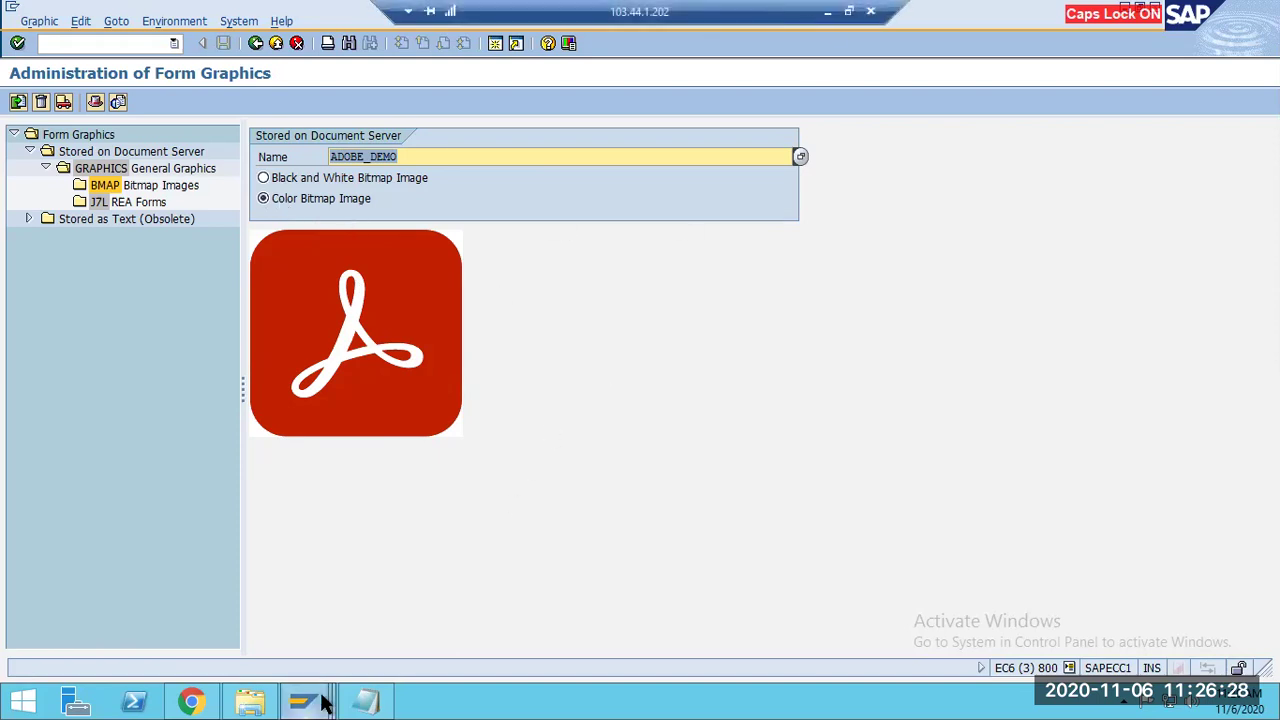
Return to the interface code, and switch to OneNote to consult the sample parameter values for the get_bds_graphic_as_bmp call.
{"action": "mouse_move", "coordinate": [308, 703]}
{"action": "left_click", "coordinate": [560, 617]}
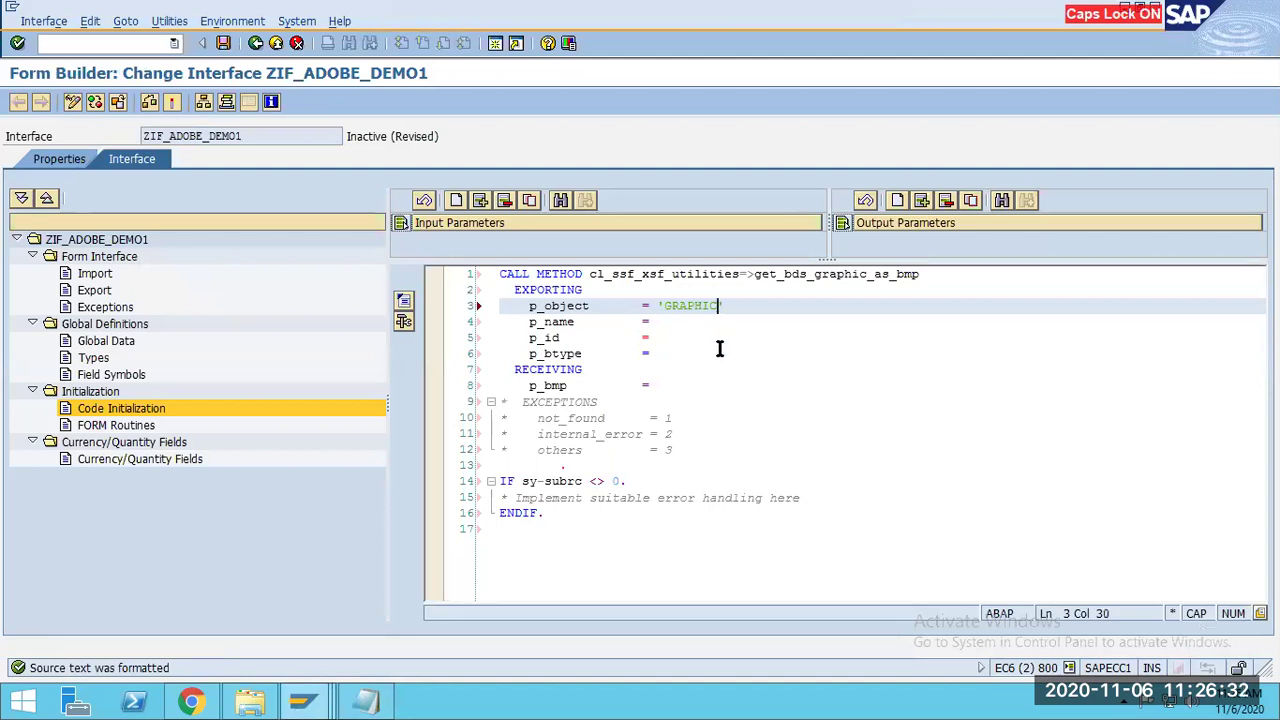
{"action": "left_click", "coordinate": [828, 13]}
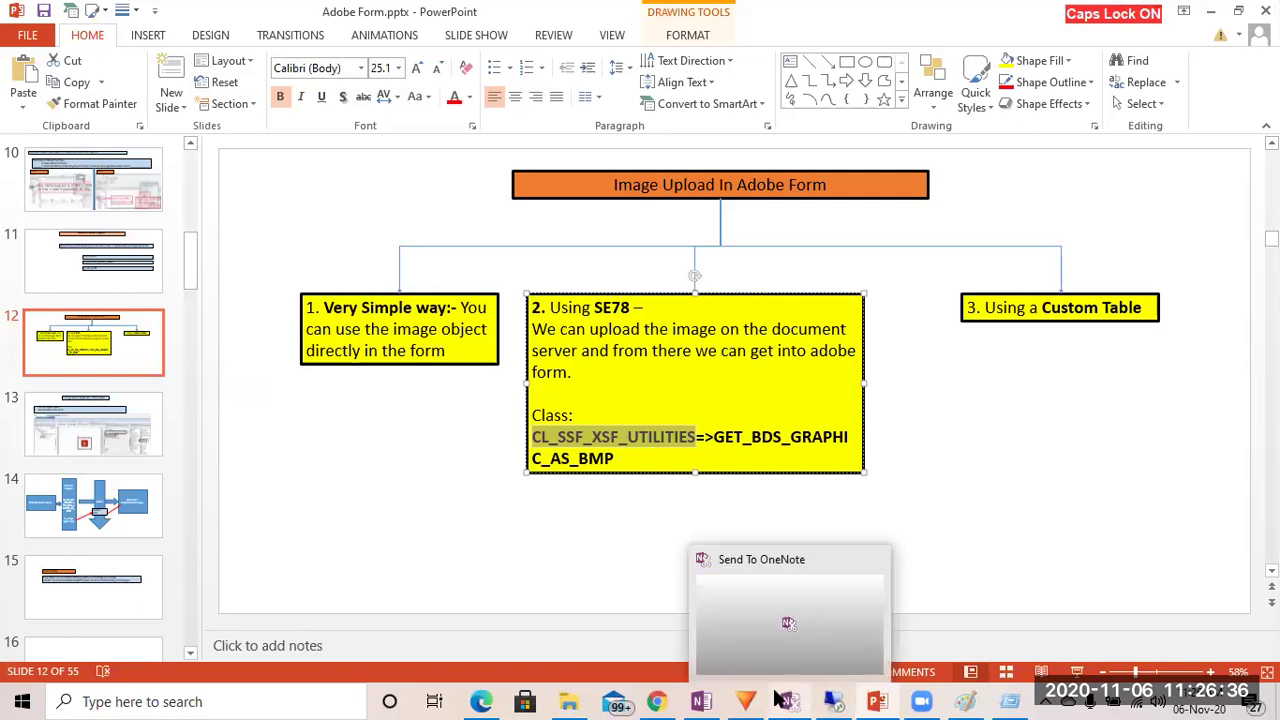
{"action": "left_click", "coordinate": [700, 650]}
{"action": "left_click", "coordinate": [343, 442]}
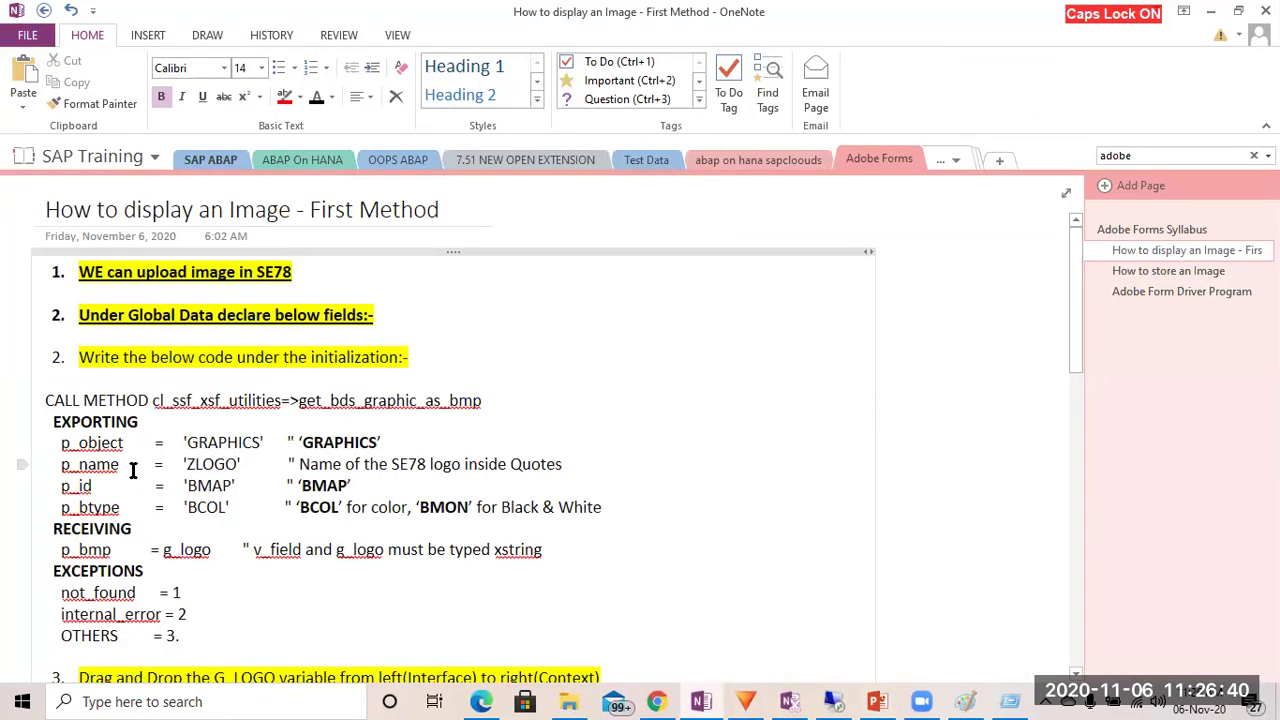
Return to the interface's initialization code in SAP and assign 'ADOBE_DEMO' to the p_name parameter.
{"action": "left_click", "coordinate": [833, 701]}
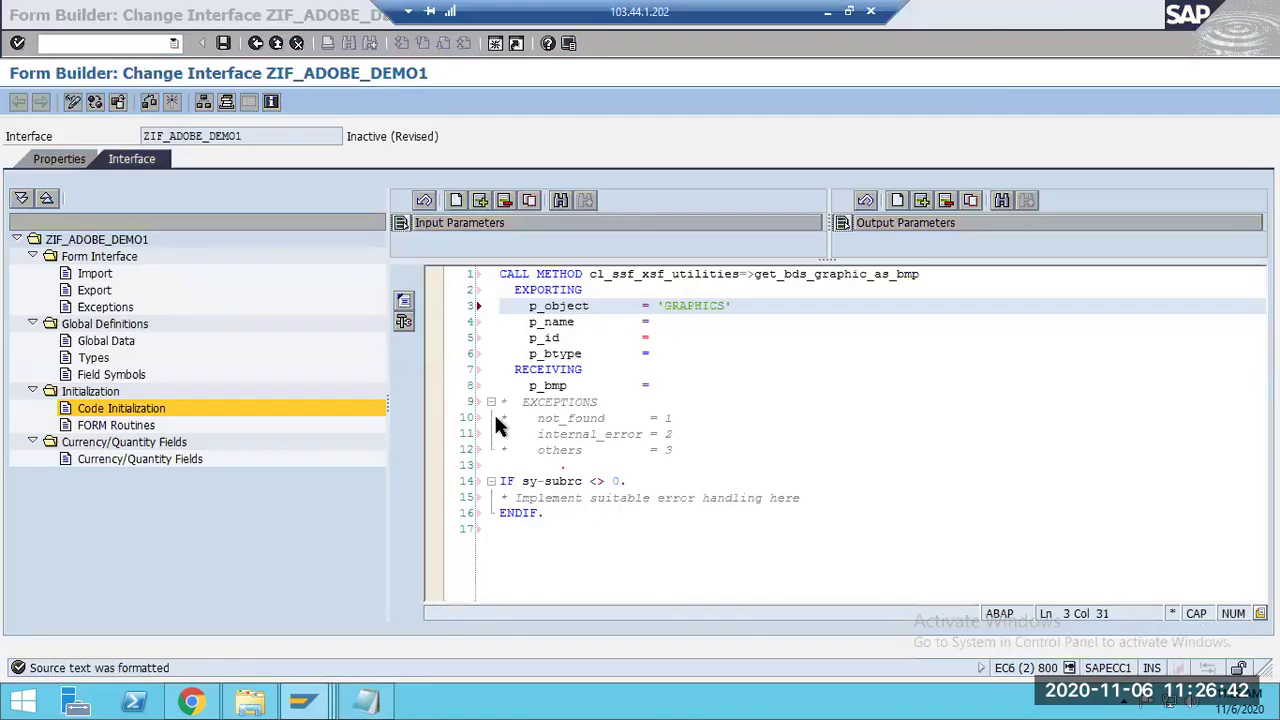
{"action": "left_click", "coordinate": [658, 306]}
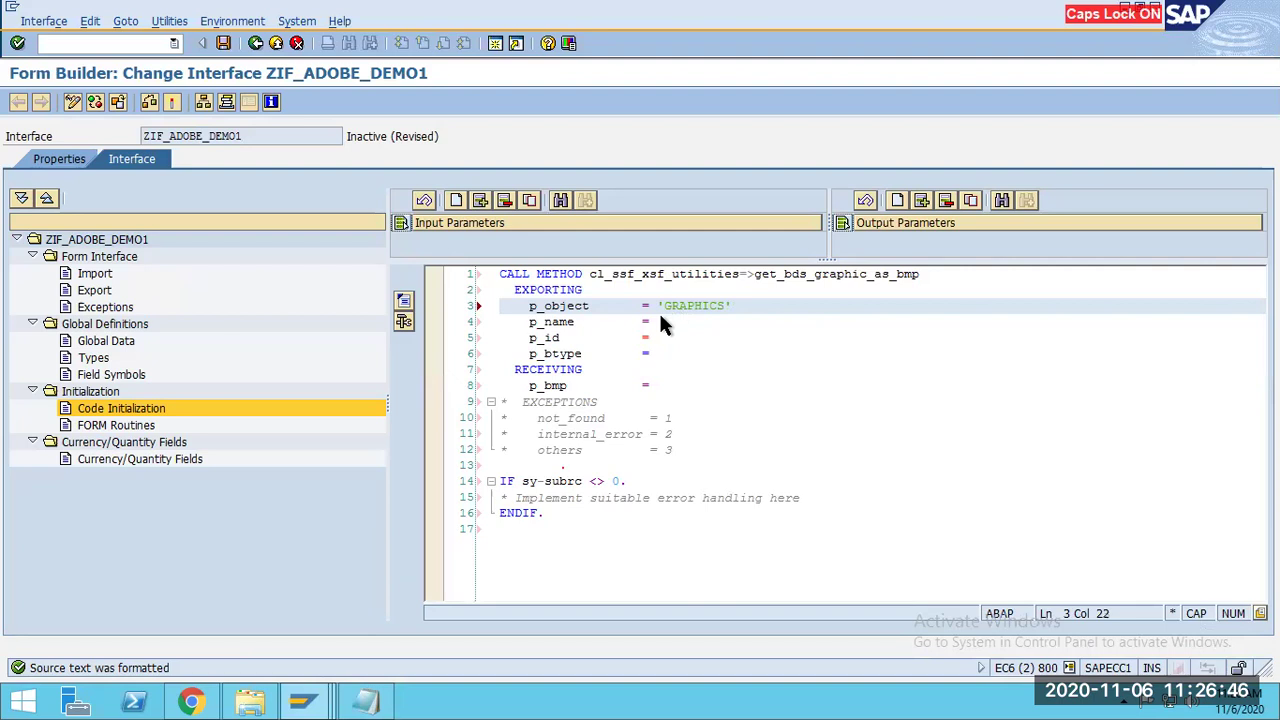
{"action": "left_click", "coordinate": [659, 321]}
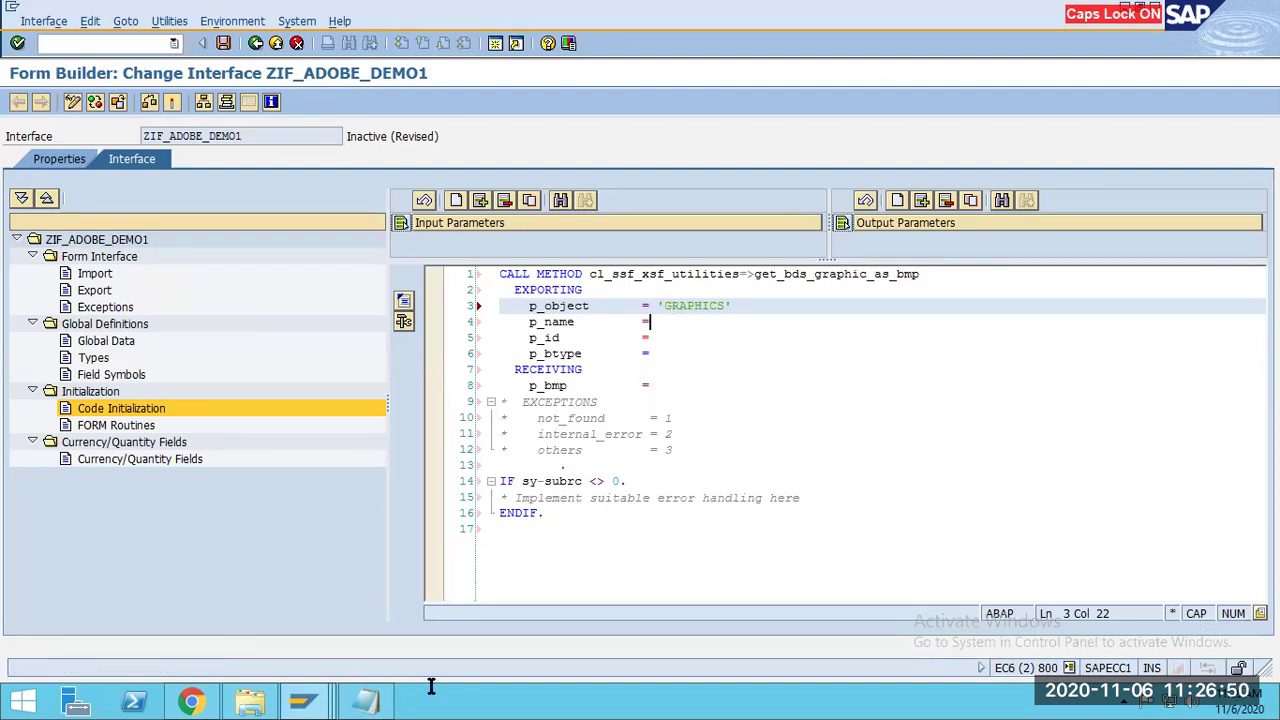
{"action": "left_click", "coordinate": [368, 701]}
{"action": "left_click", "coordinate": [368, 701]}
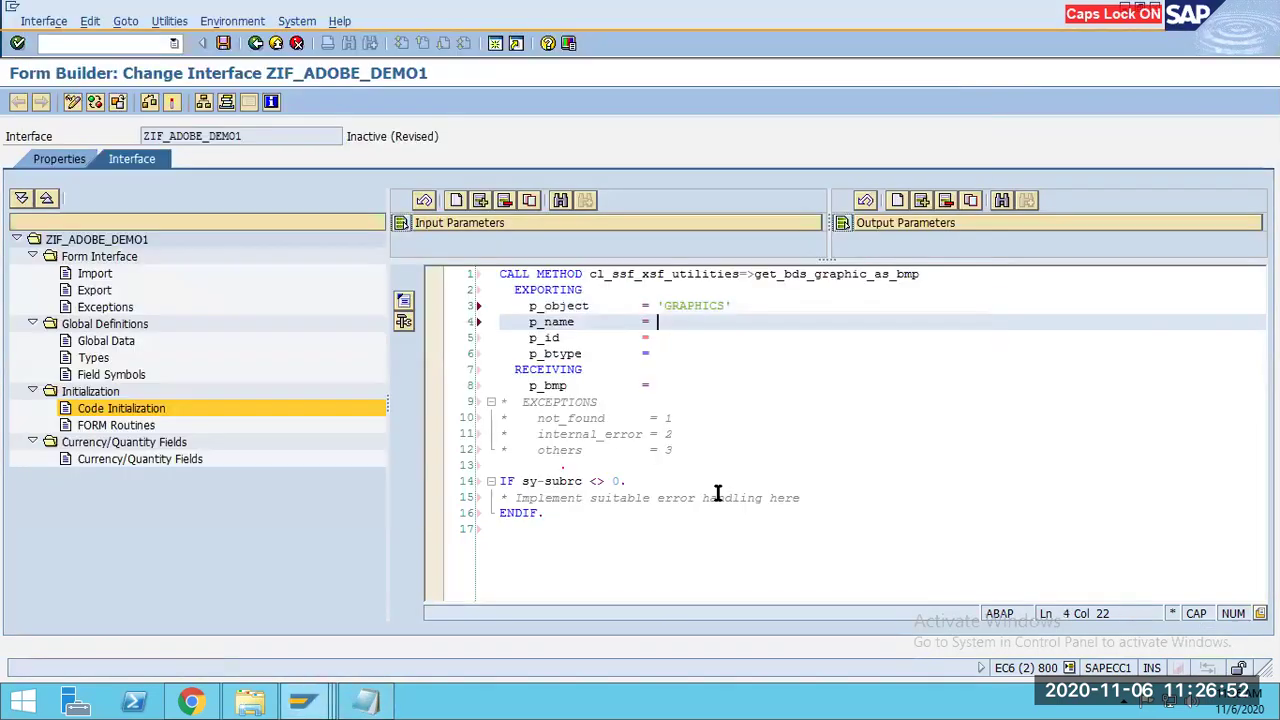
{"action": "type", "text": "'ADOBE_DEMO"}
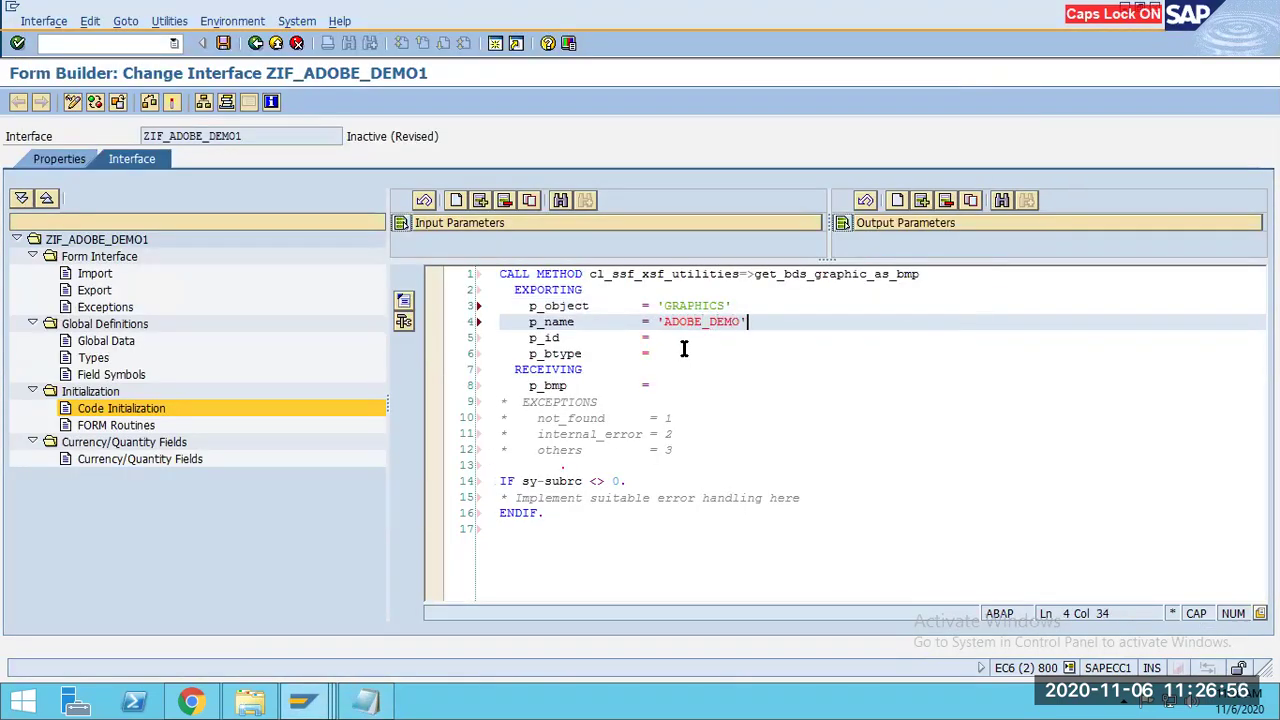
{"action": "key", "text": "Down"}
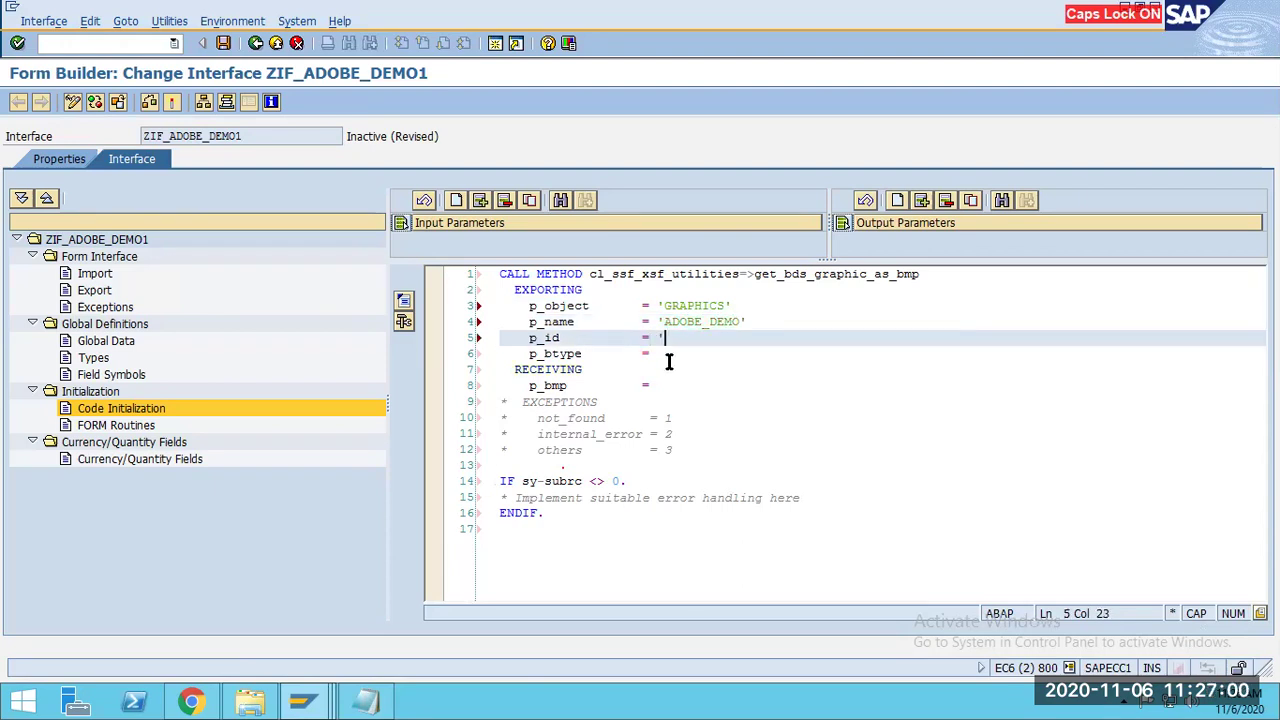
Switch to OneNote and copy the four sample exporting parameter lines from p_object through p_btype.
{"action": "mouse_move", "coordinate": [864, 12]}
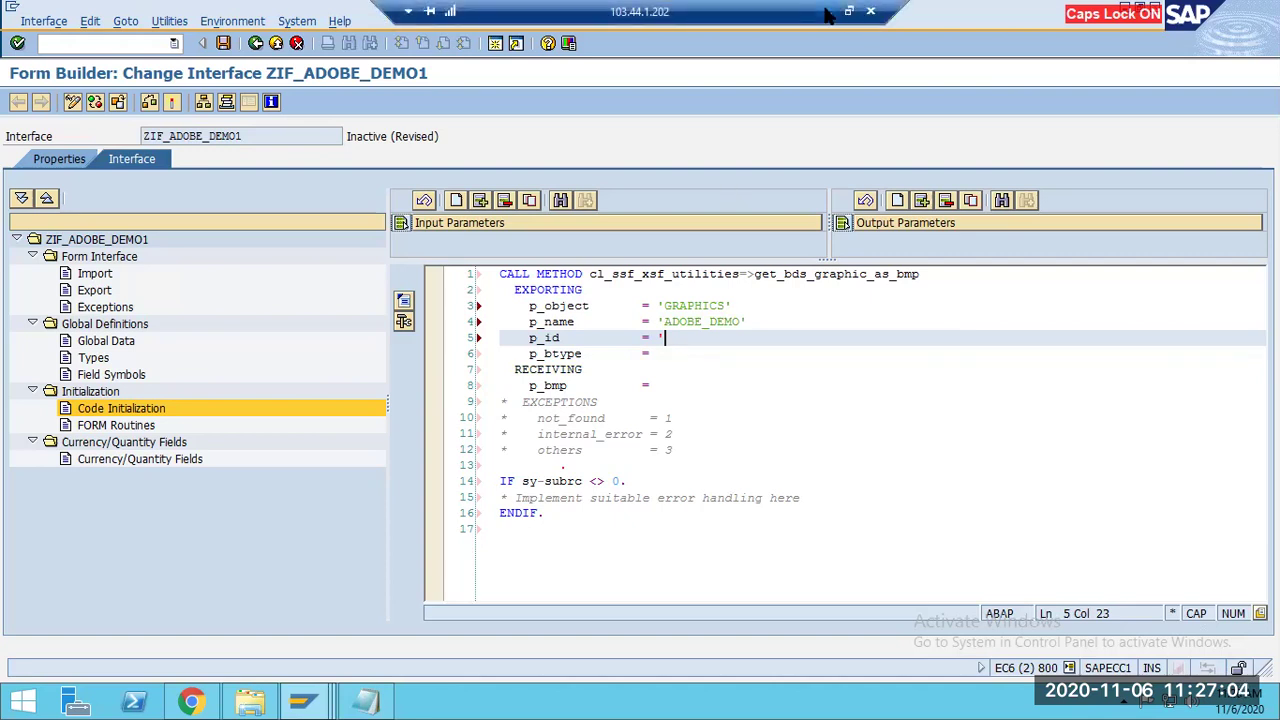
{"action": "left_click", "coordinate": [828, 12]}
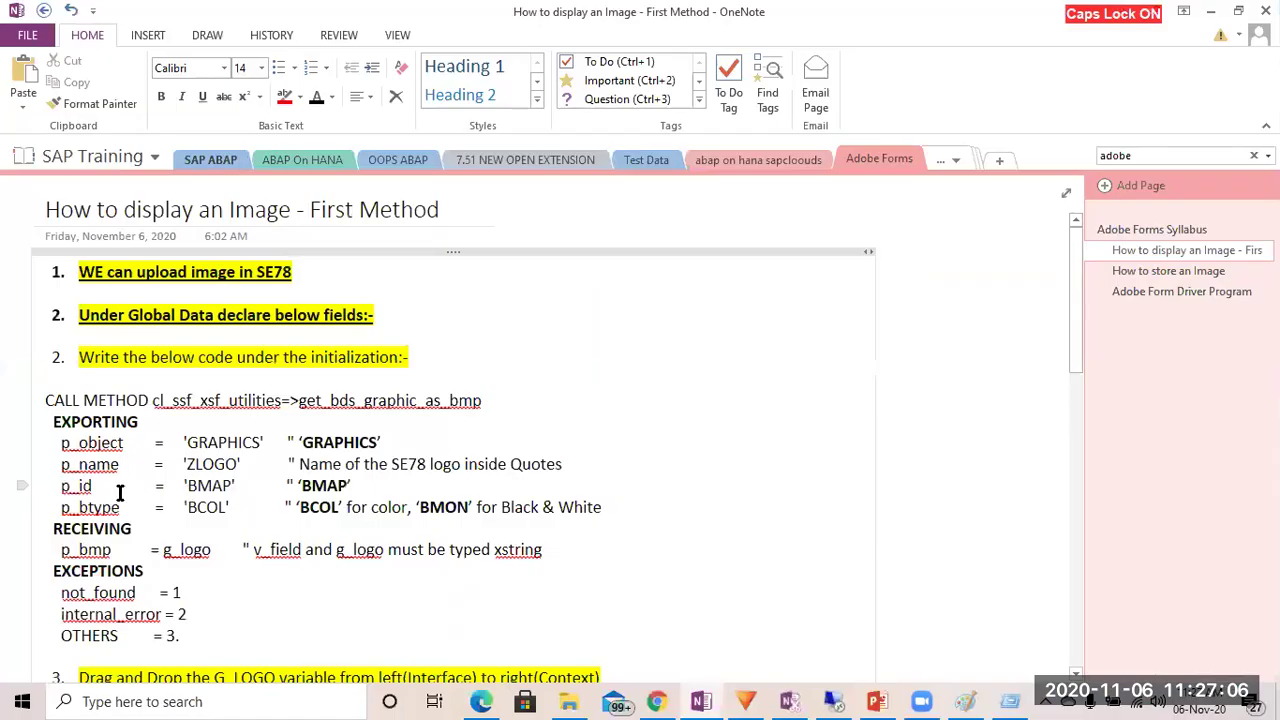
{"action": "left_click_drag", "start_coordinate": [186, 507], "coordinate": [229, 507]}
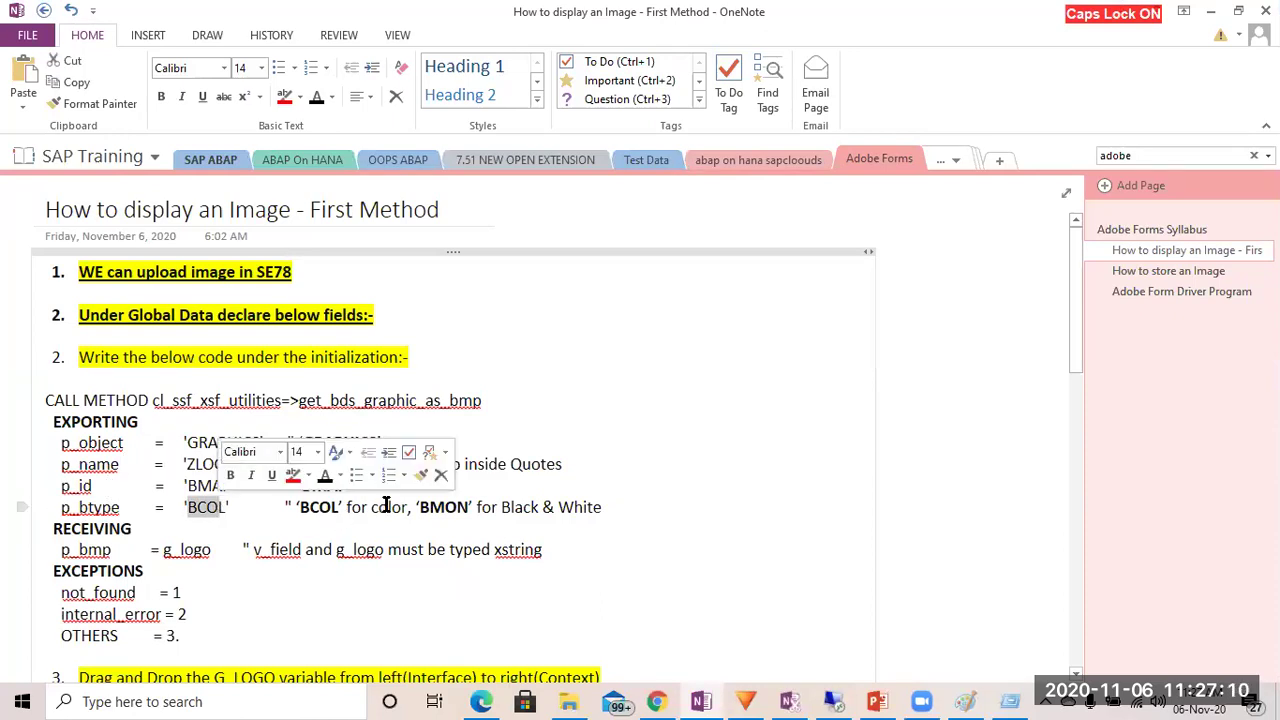
{"action": "left_click", "coordinate": [386, 507]}
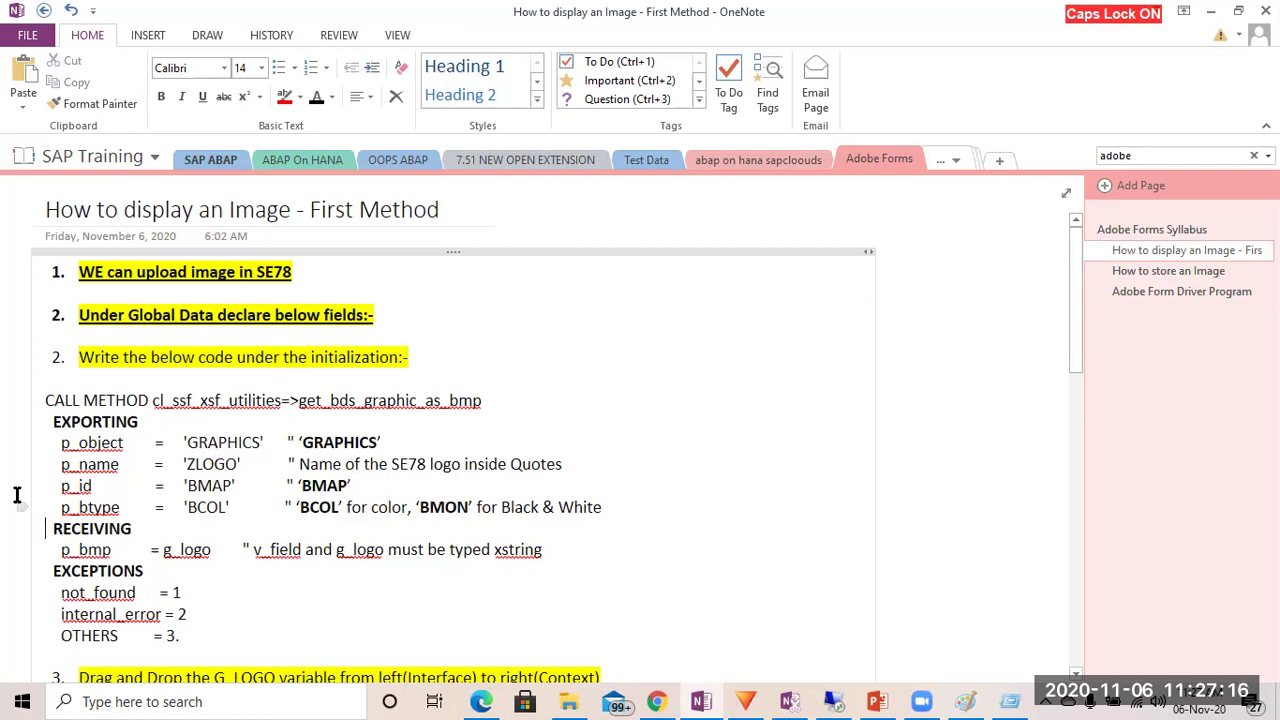
{"action": "left_click_drag", "start_coordinate": [17, 491], "coordinate": [17, 507]}
{"action": "left_click", "coordinate": [612, 515]}
{"action": "left_click_drag", "start_coordinate": [599, 506], "coordinate": [40, 443]}
{"action": "key", "text": "ctrl+c"}
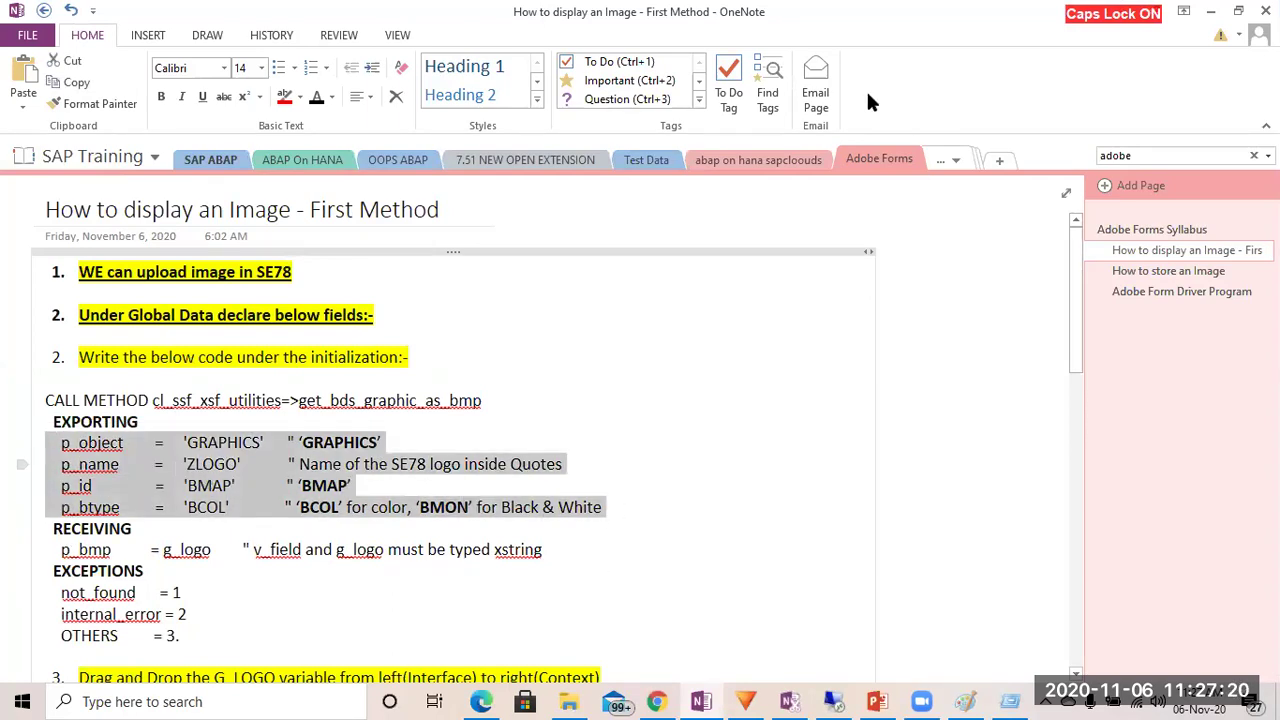
Paste the copied parameter lines below ENDIF in the SAP initialization code and comment them out as a reference.
{"action": "key", "text": "alt+Tab"}
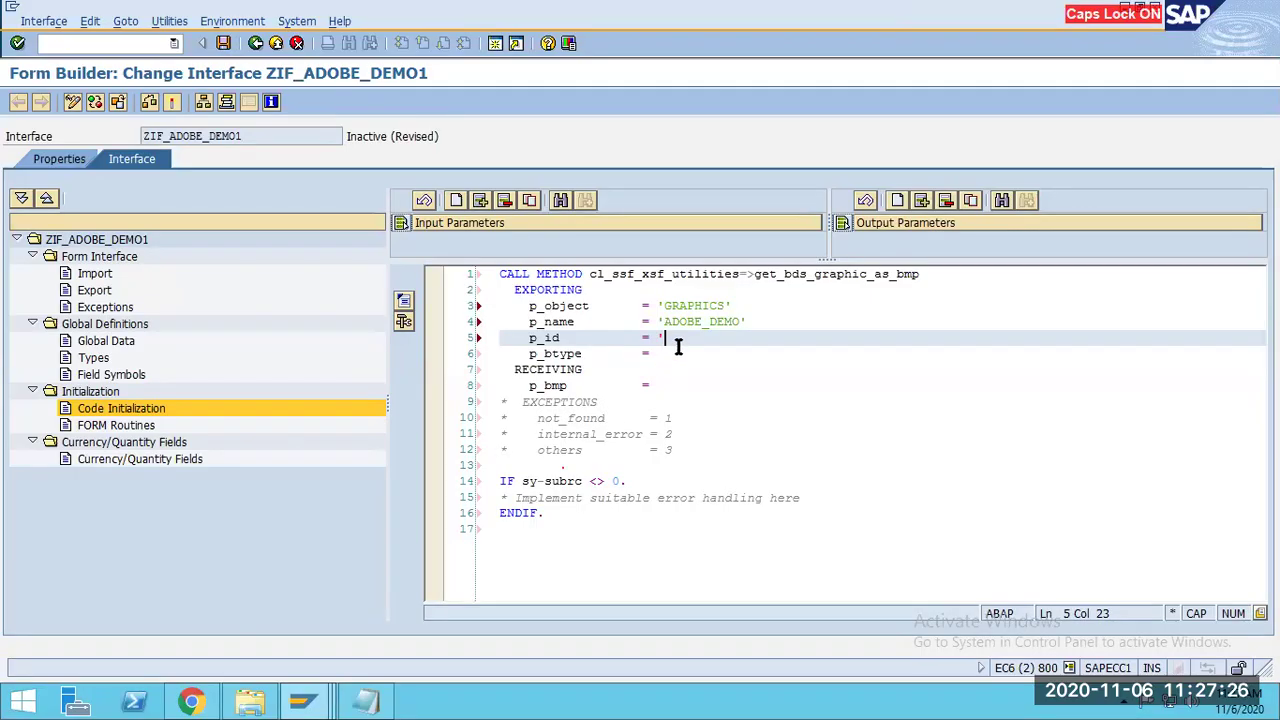
{"action": "left_click", "coordinate": [549, 508]}
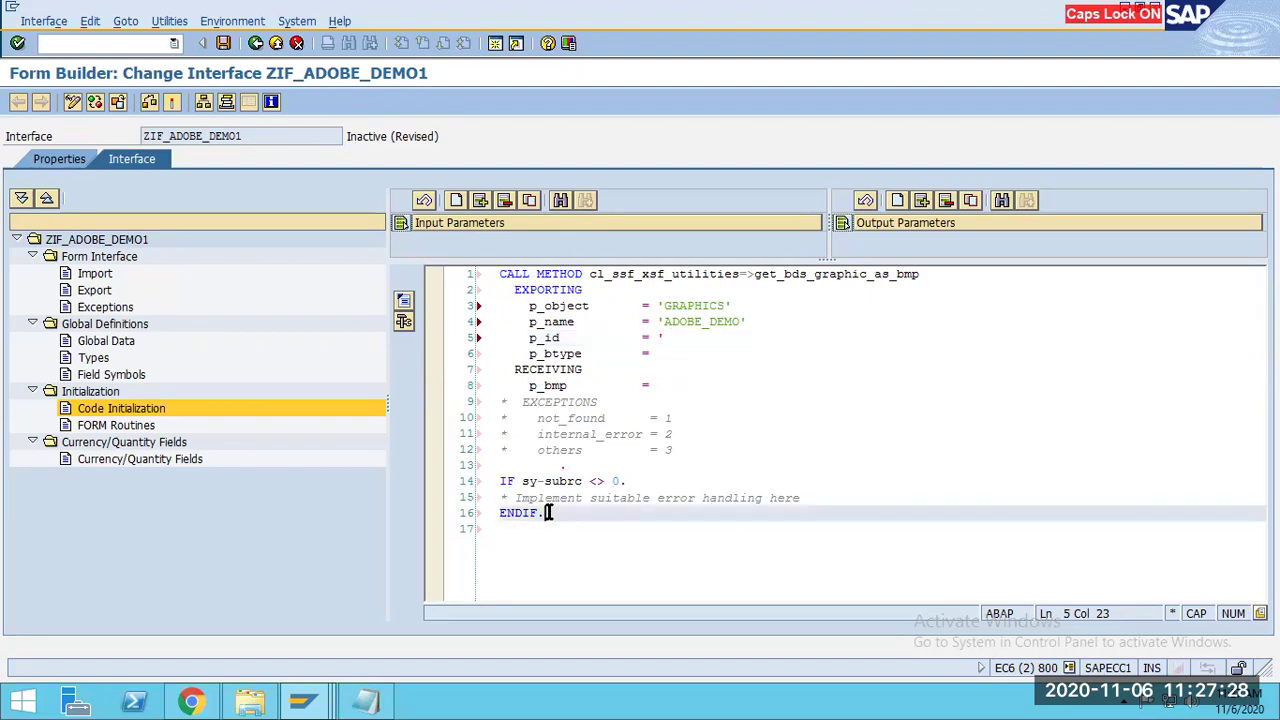
{"action": "key", "text": "Return"}
{"action": "key", "text": "ctrl+v"}
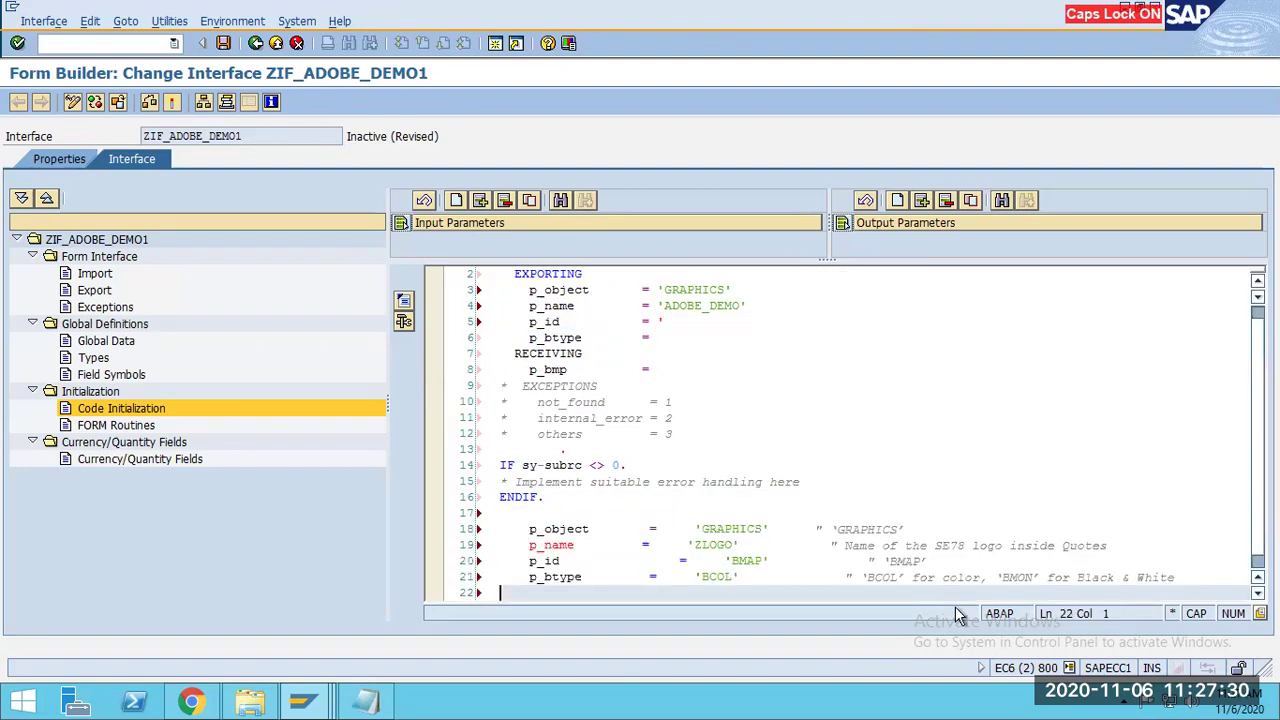
{"action": "scroll", "coordinate": [674, 595], "scroll_direction": "down", "scroll_amount": 1}
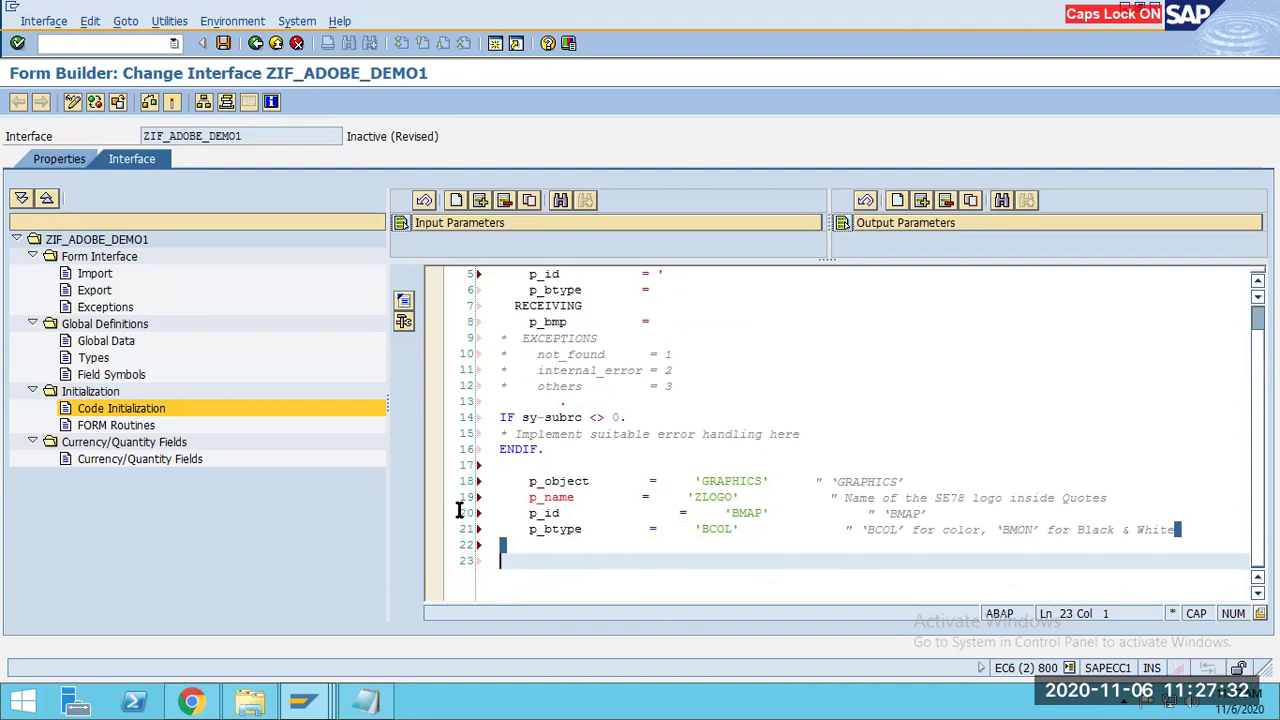
{"action": "left_click_drag", "start_coordinate": [470, 548], "coordinate": [446, 481]}
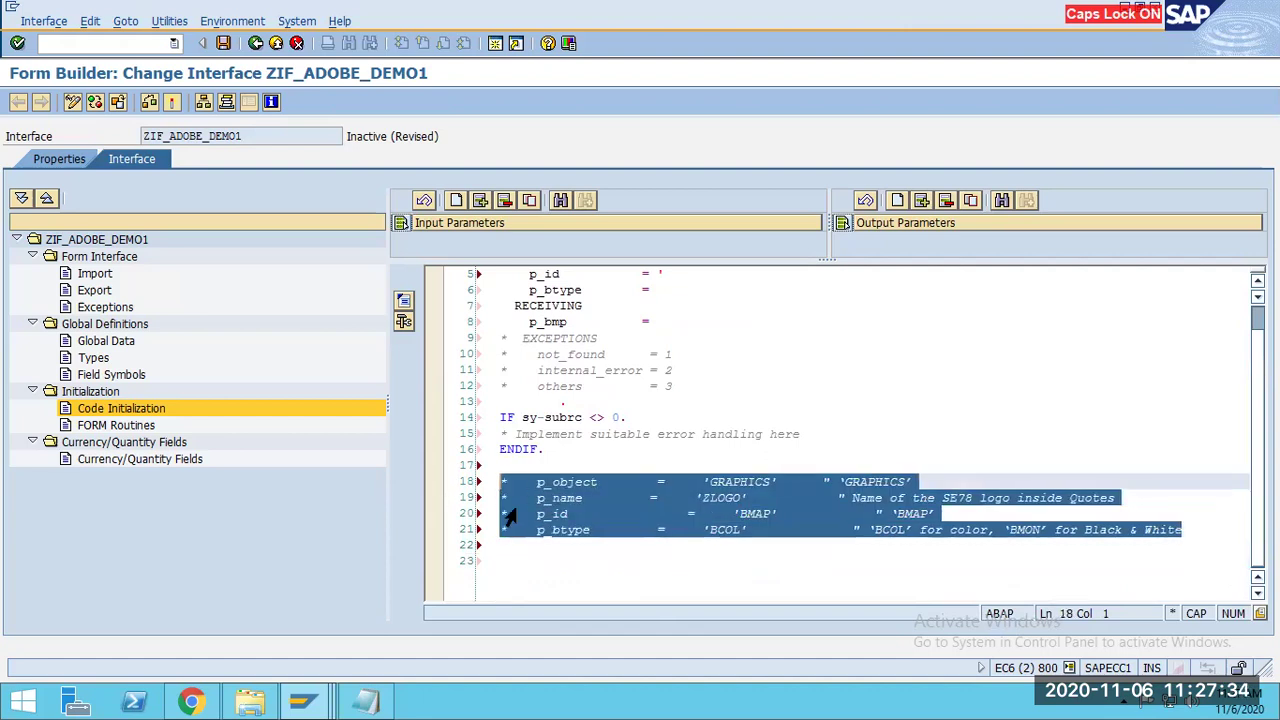
{"action": "key", "text": "ctrl+less"}
Assign the value 'BMAP' to the p_id parameter of the method call.
{"action": "scroll", "coordinate": [734, 535], "scroll_direction": "up", "scroll_amount": 2}
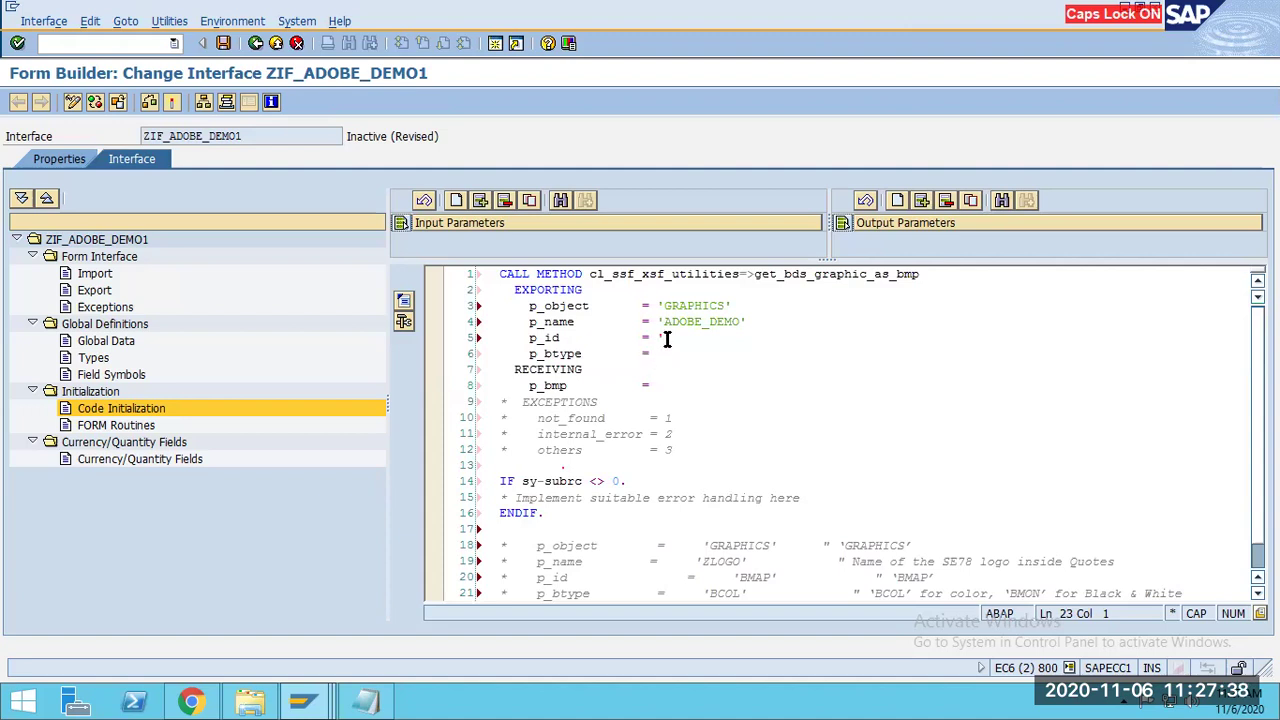
{"action": "left_click", "coordinate": [667, 340]}
{"action": "key", "text": "Caps_Lock"}
{"action": "type", "text": "ma"}
{"action": "key", "text": "BackSpace"}
{"action": "key", "text": "BackSpace"}
{"action": "key", "text": "BackSpace"}
{"action": "key", "text": "BackSpace"}
{"action": "key", "text": "Caps_Lock"}
{"action": "type", "text": "BMAP'"}
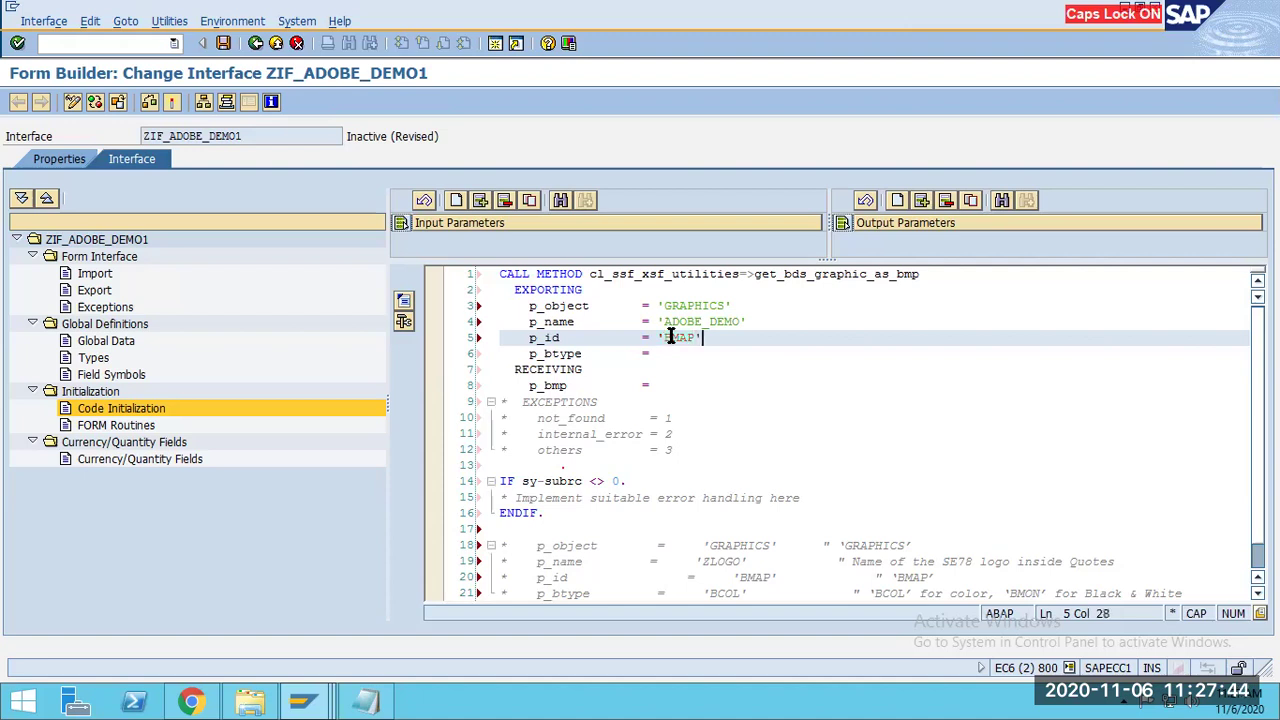
Assign the value 'BCOL' to the p_btype parameter of the method call.
{"action": "key", "text": "Down"}
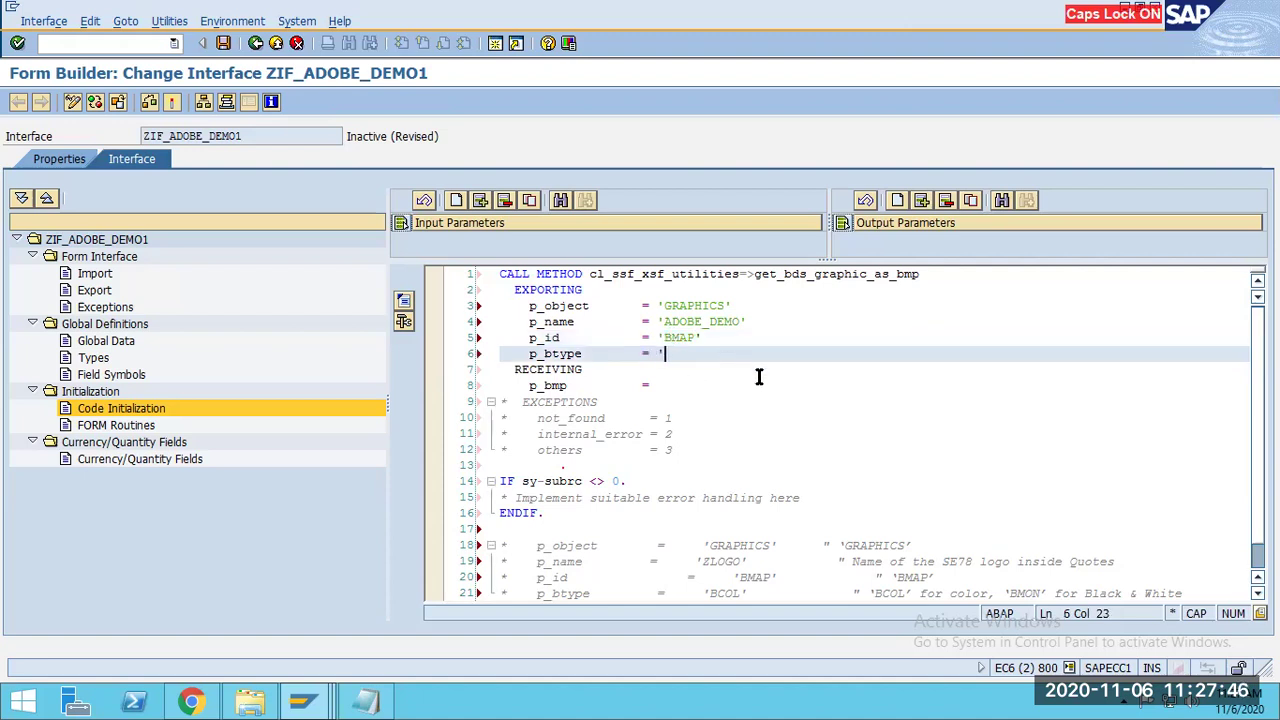
{"action": "scroll", "coordinate": [759, 376], "scroll_direction": "down", "scroll_amount": 2}
{"action": "type", "text": "'BCOL"}
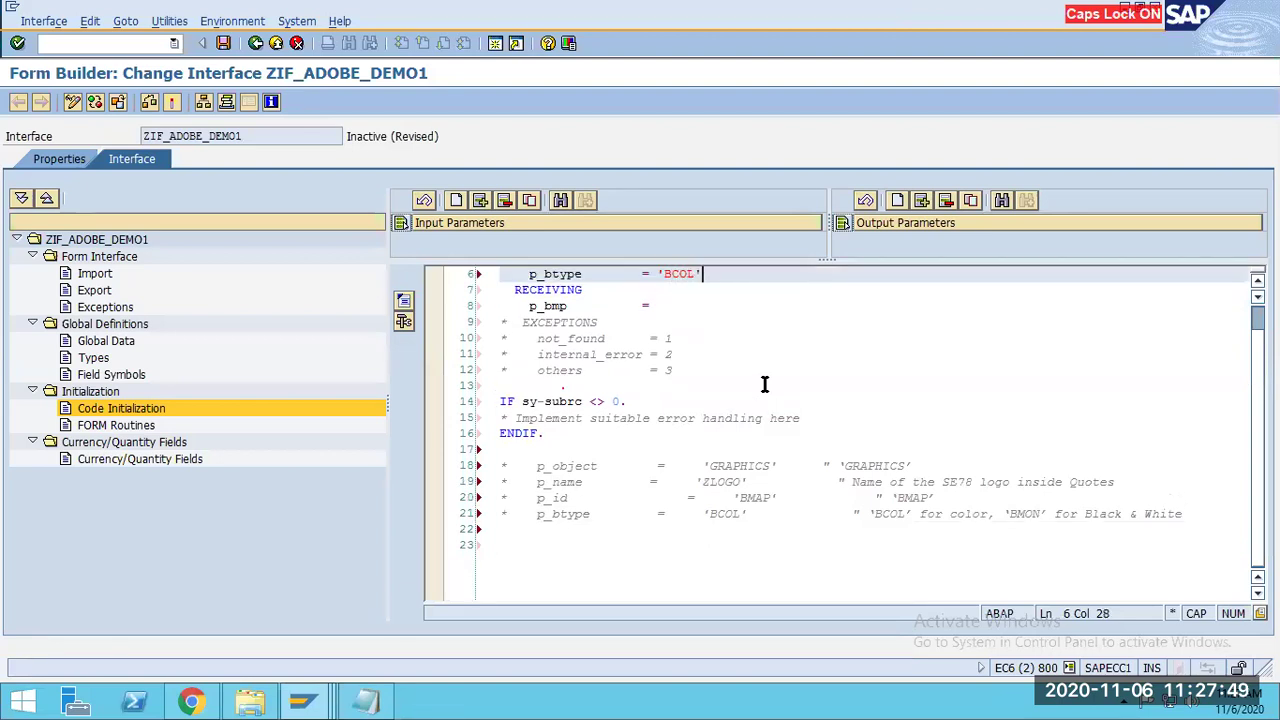
{"action": "scroll", "coordinate": [764, 384], "scroll_direction": "up", "scroll_amount": 2}
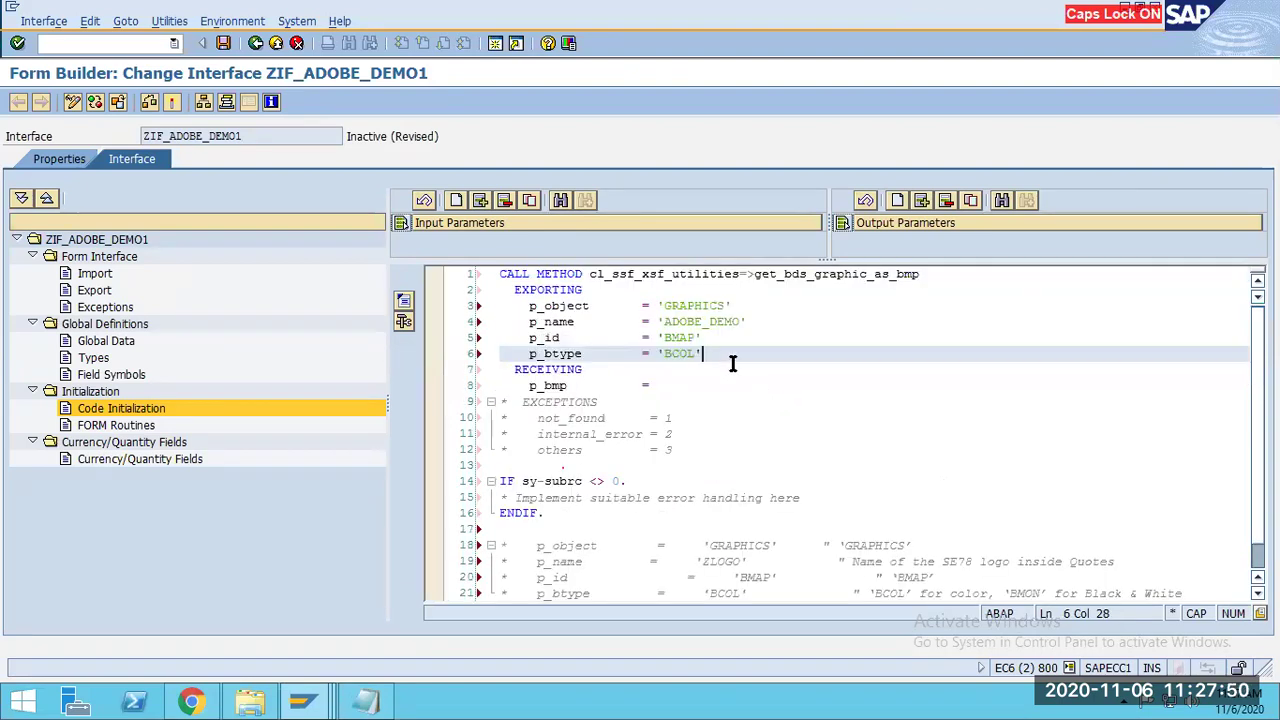
Check the variable name in the interface's global data and assign GV_IMAGE to the receiving parameter p_bmp.
{"action": "key", "text": "Down"}
{"action": "key", "text": "Down"}
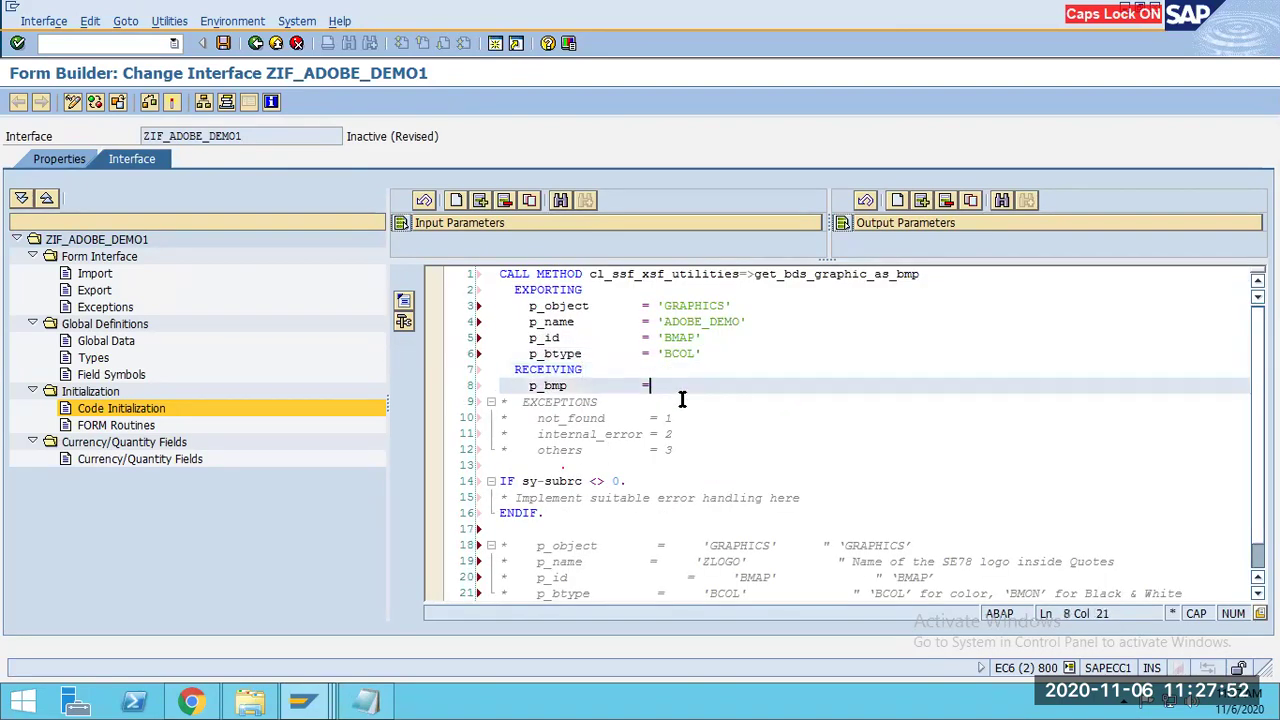
{"action": "left_click_drag", "start_coordinate": [754, 274], "coordinate": [919, 274]}
{"action": "left_click_drag", "start_coordinate": [706, 354], "coordinate": [652, 306]}
{"action": "left_click", "coordinate": [660, 386]}
{"action": "left_click", "coordinate": [126, 342]}
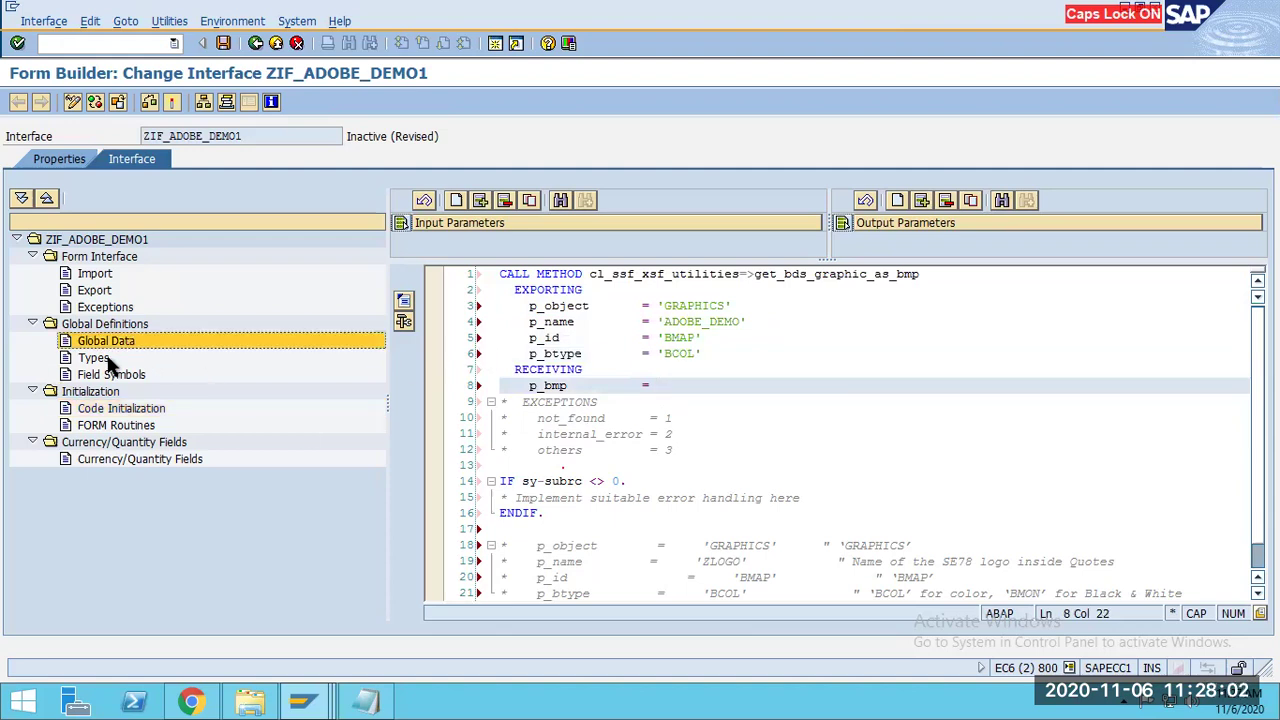
{"action": "double_click", "coordinate": [112, 345]}
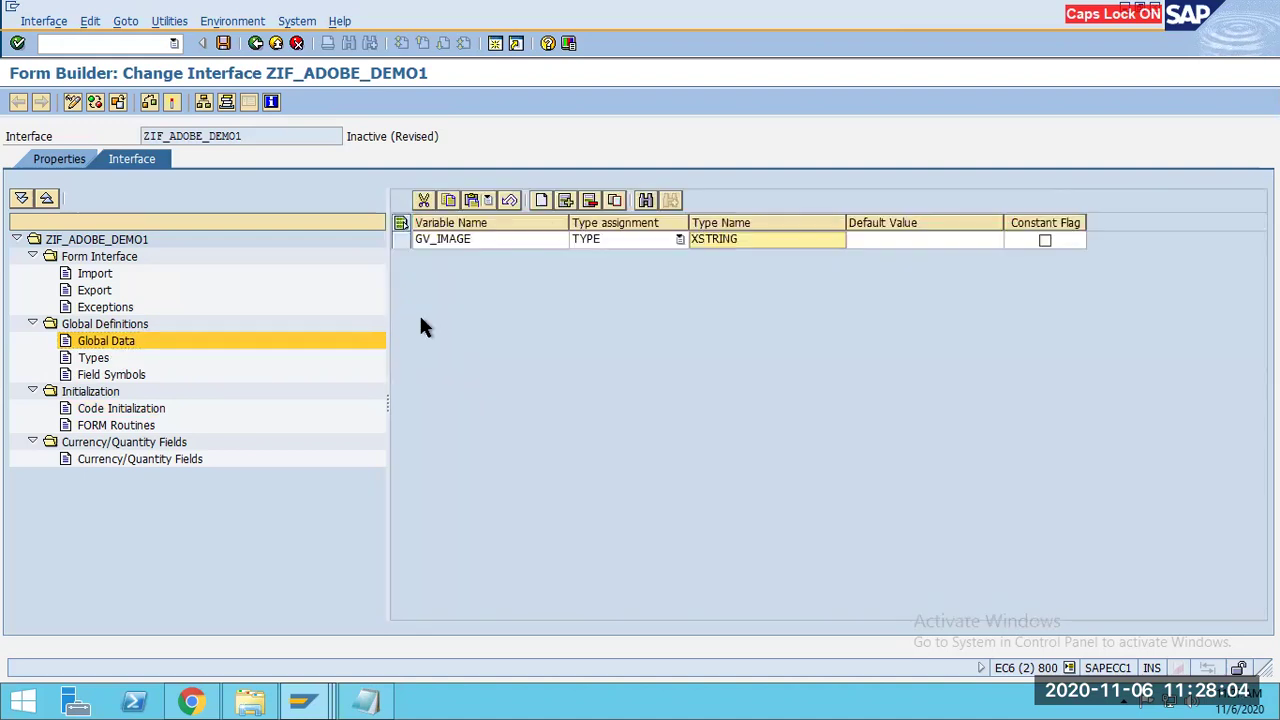
{"action": "left_click", "coordinate": [100, 410]}
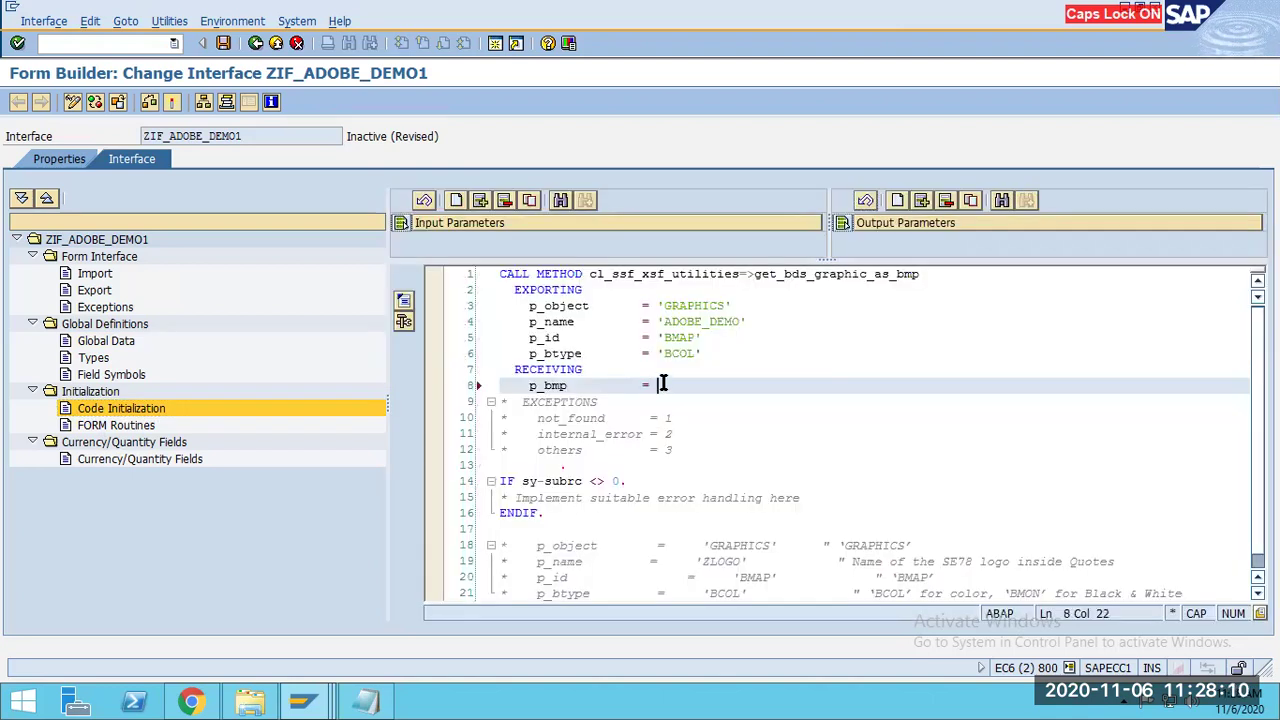
{"action": "type", "text": "_IMAGE"}
Uncomment the EXCEPTIONS block with not_found, internal_error and others, and save the interface.
{"action": "left_click_drag", "start_coordinate": [676, 450], "coordinate": [490, 403]}
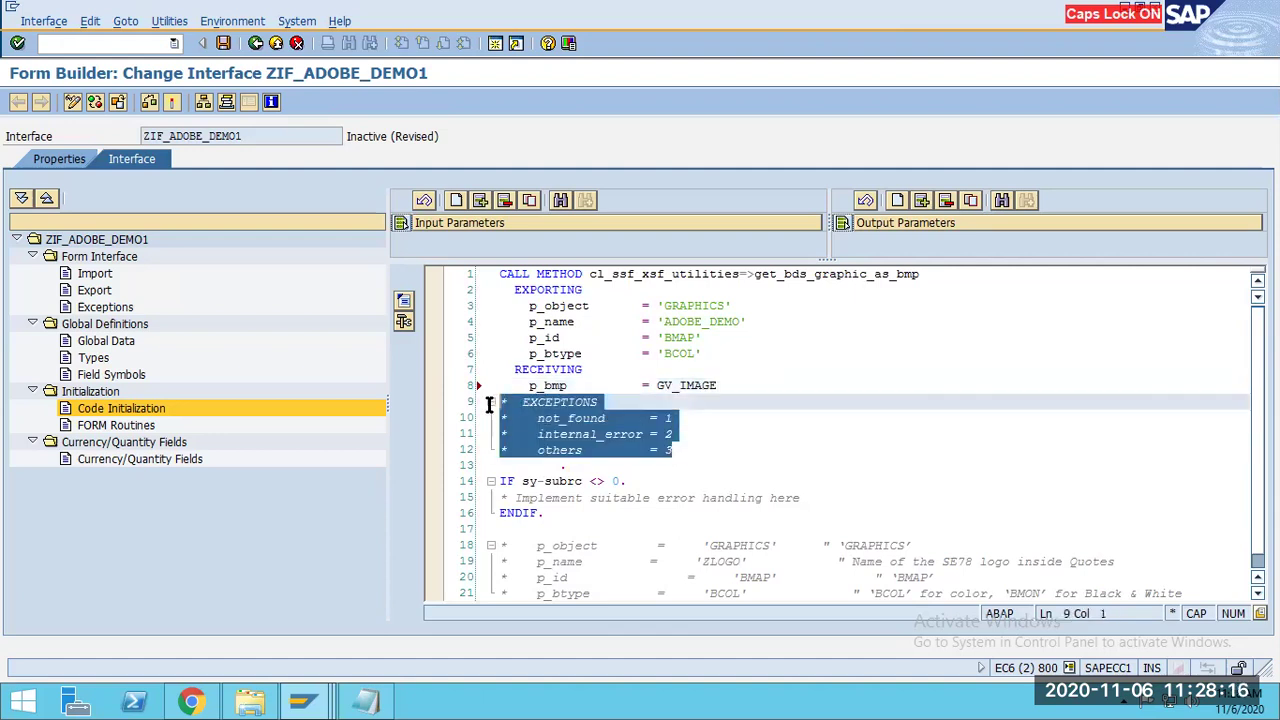
{"action": "key", "text": "ctrl+greater"}
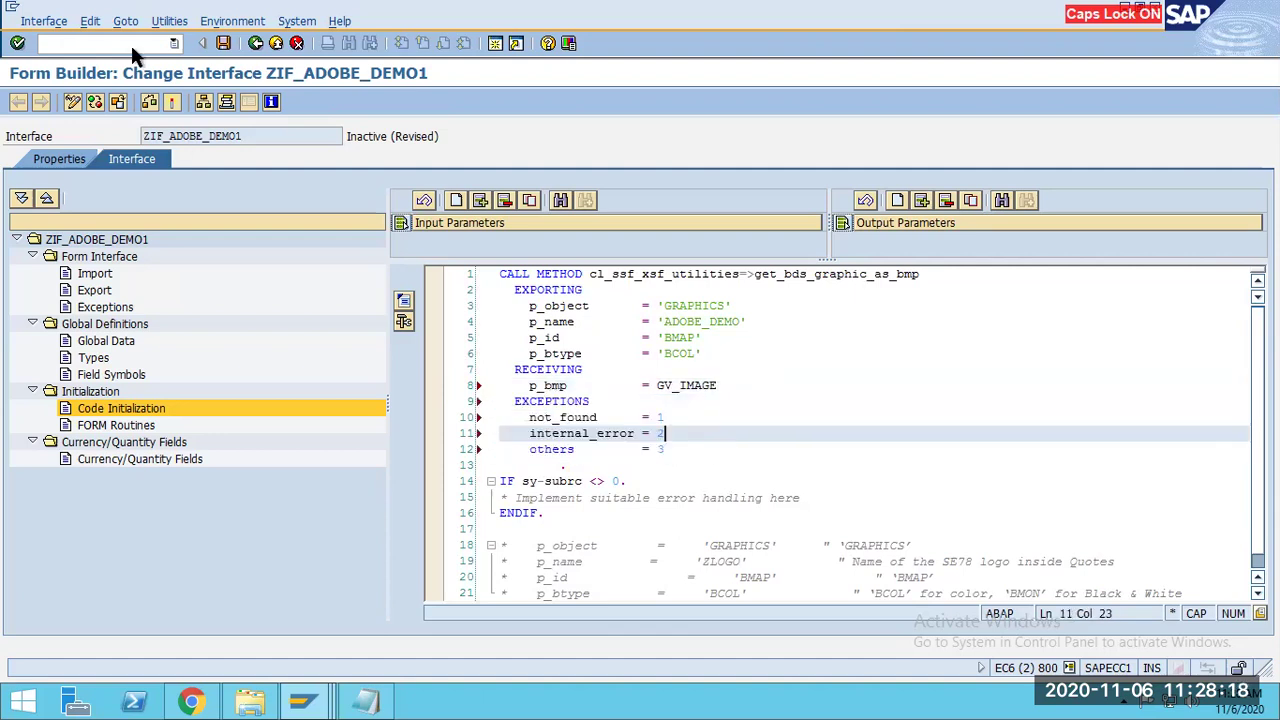
{"action": "left_click", "coordinate": [222, 44]}
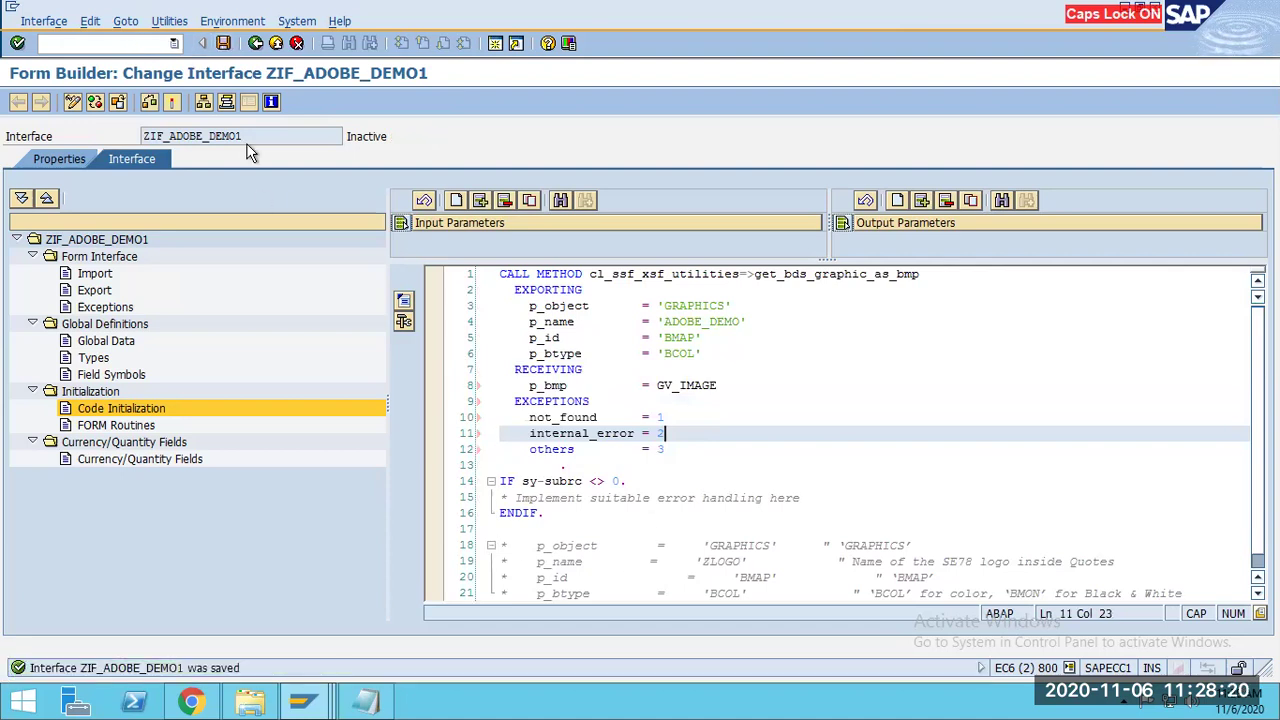
{"action": "left_click", "coordinate": [222, 44]}
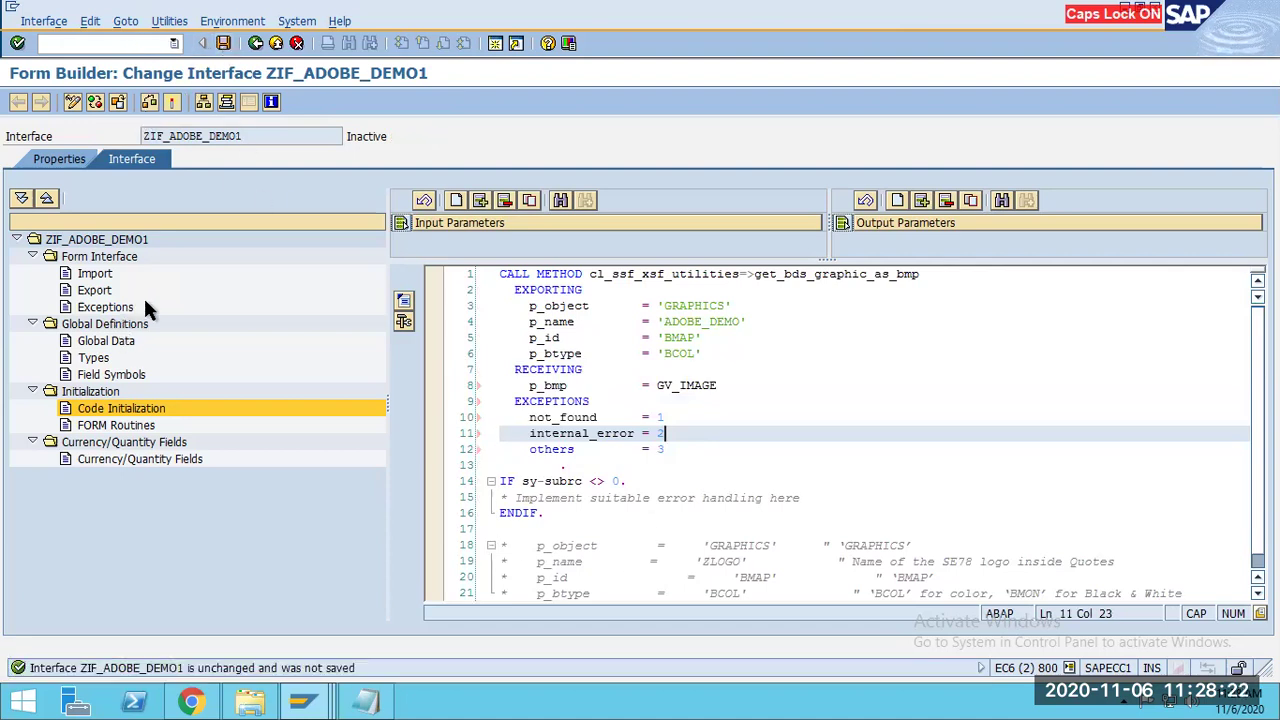
Activate the interface ZIF_ADOBE_DEMO1 together with its entry in the inactive objects list.
{"action": "left_click", "coordinate": [116, 44]}
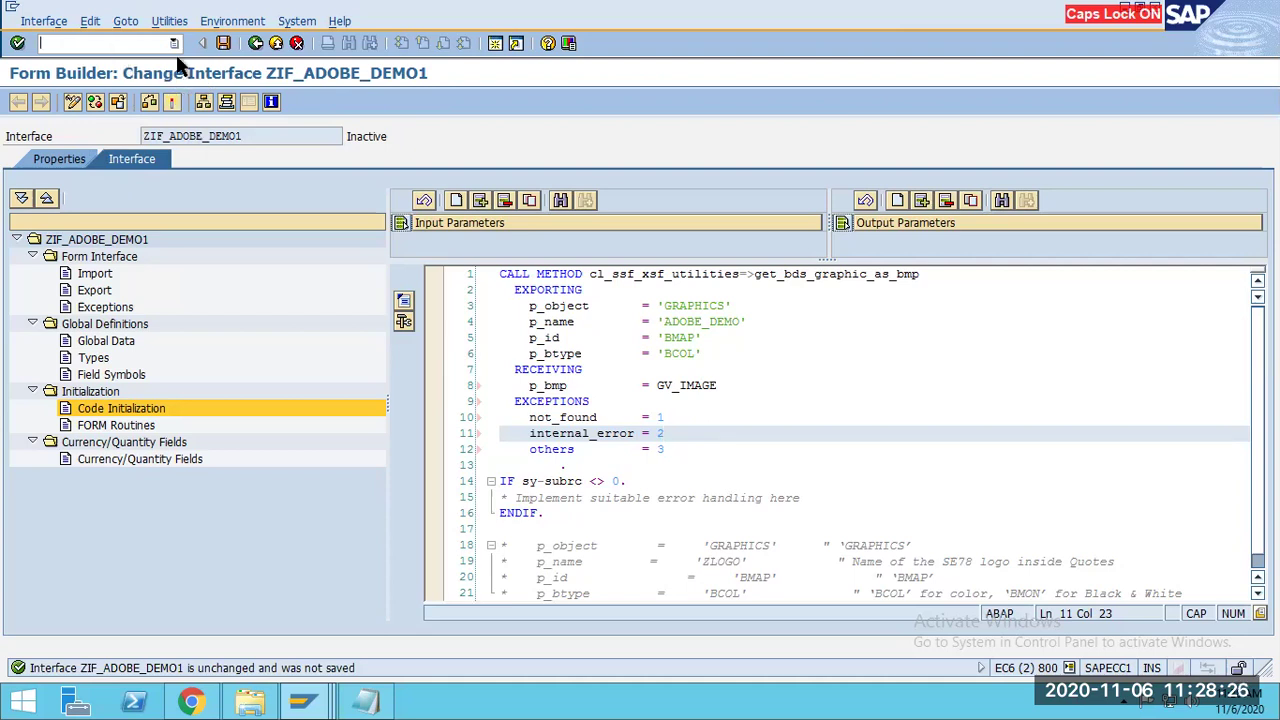
{"action": "left_click", "coordinate": [170, 104]}
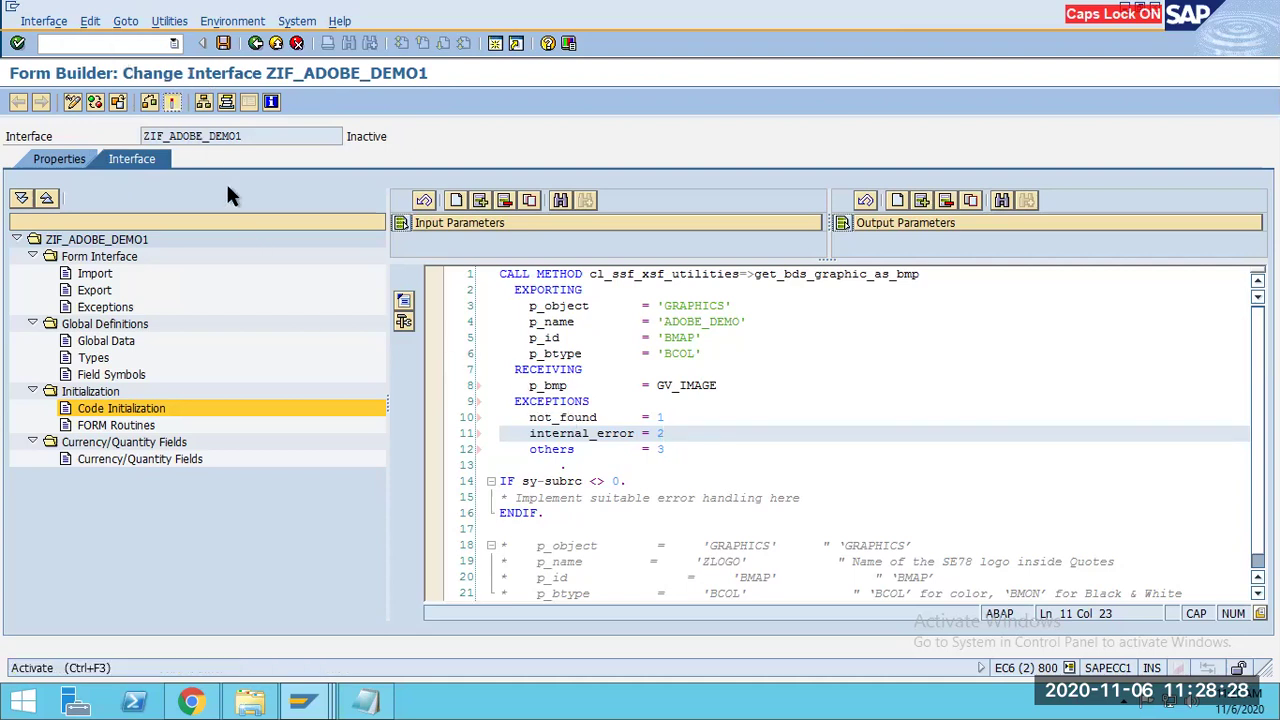
{"action": "left_click", "coordinate": [168, 102]}
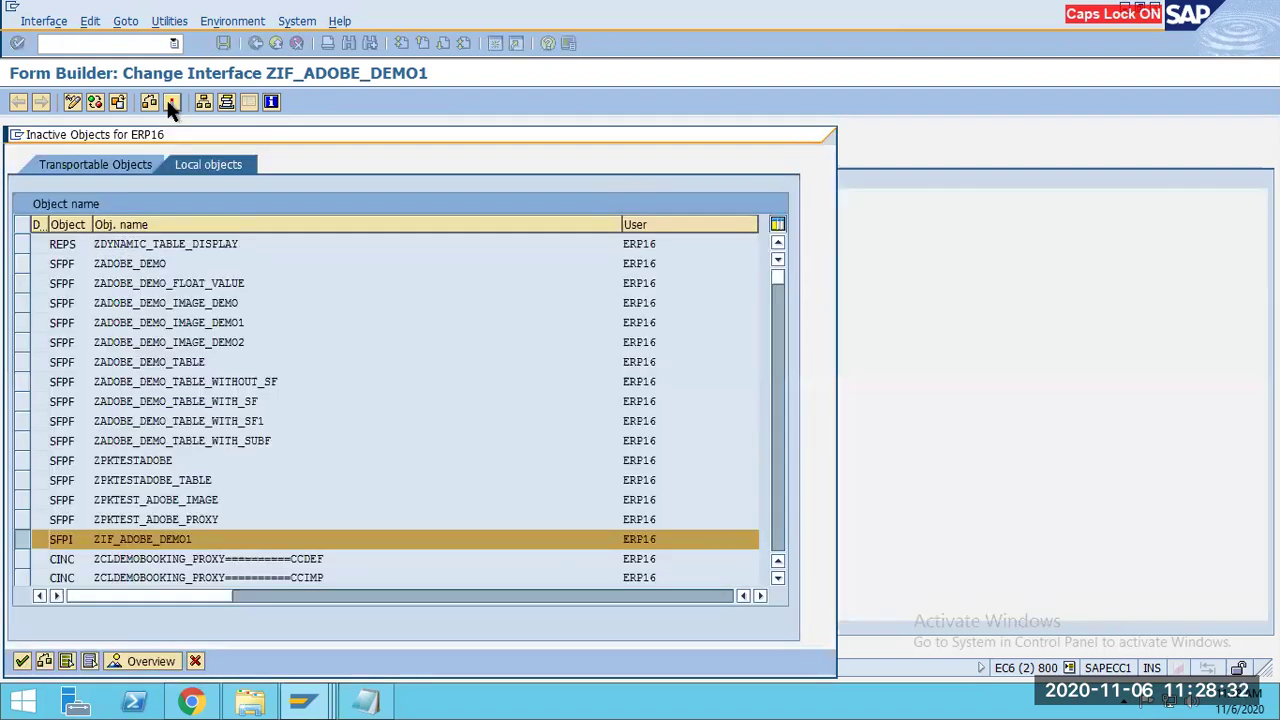
{"action": "key", "text": "Return"}
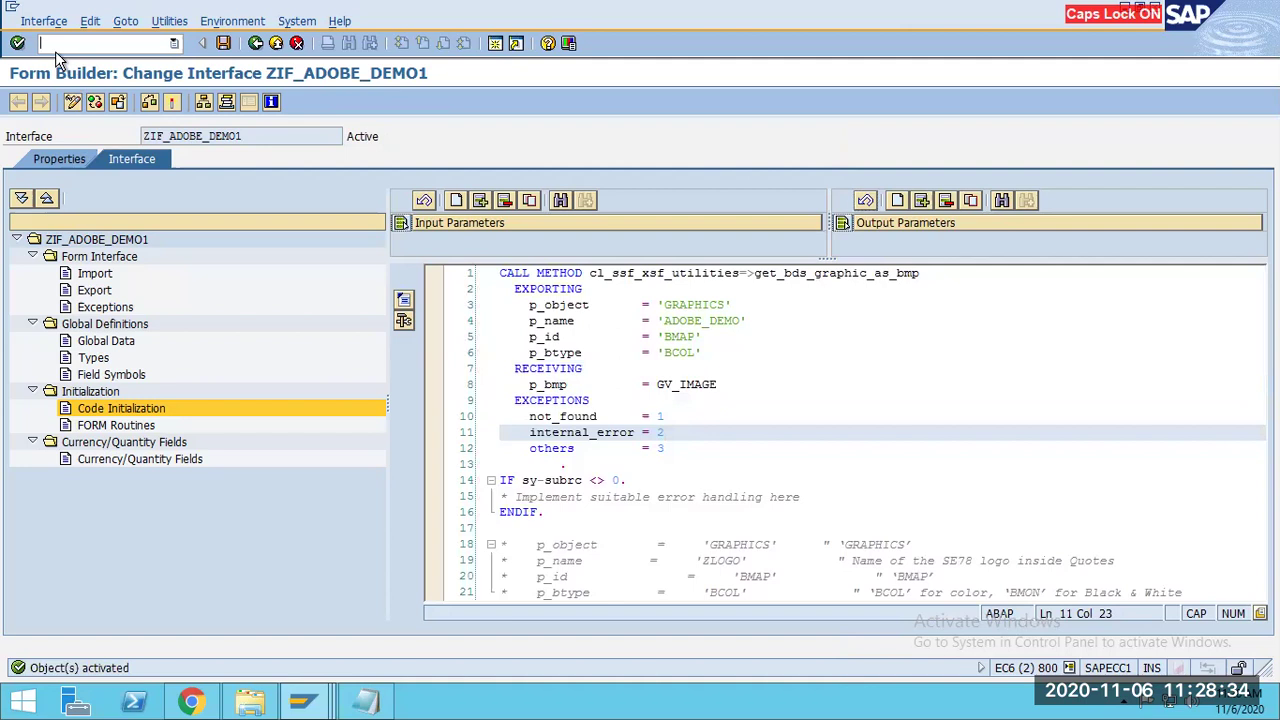
Go to transaction SFP and open the form ZADOBE_DEMO_IMAGE_DEMO2 for changing.
{"action": "type", "text": "/NSFP"}
{"action": "key", "text": "Return"}
{"action": "left_click", "coordinate": [14, 177]}
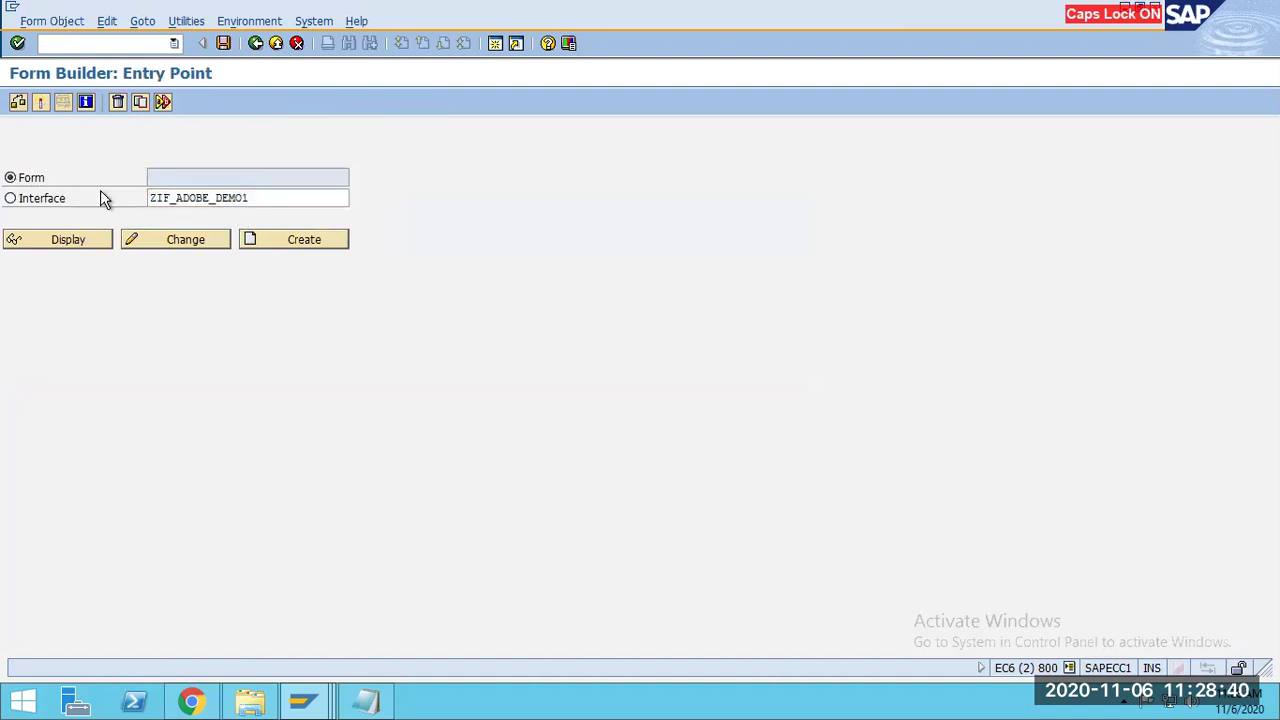
{"action": "left_click", "coordinate": [202, 245]}
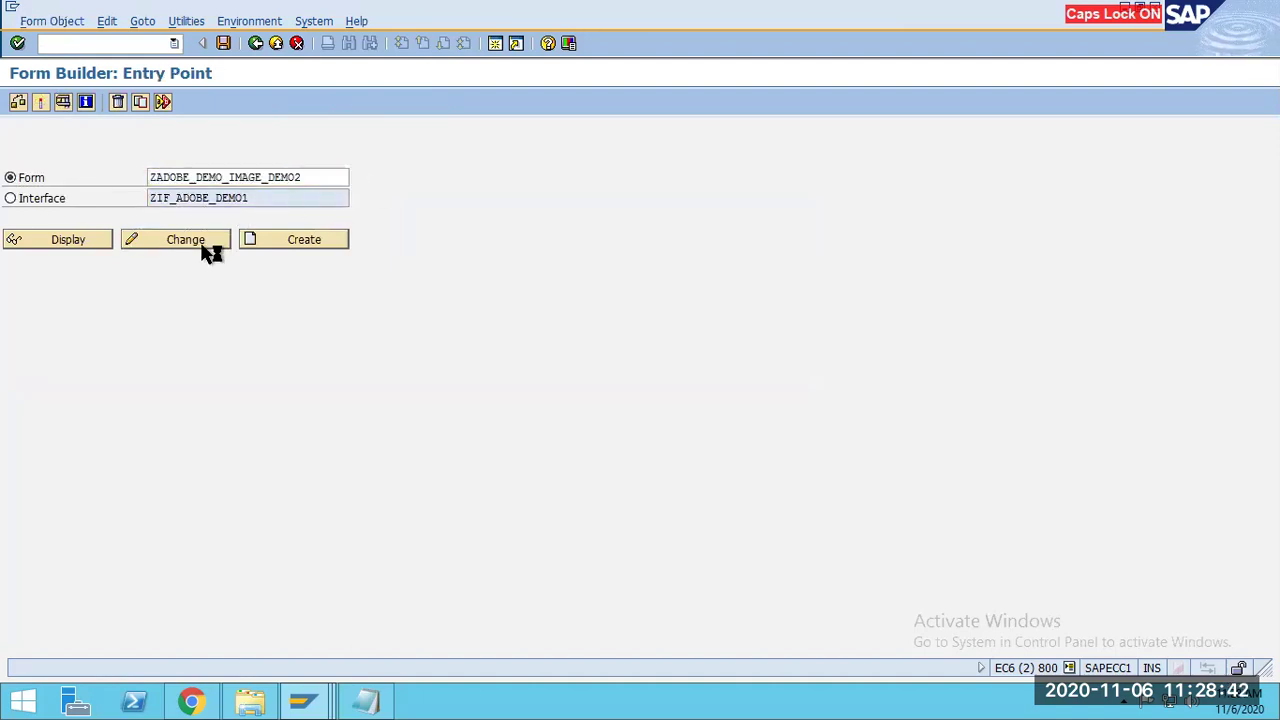
Leave the form ZADOBE_DEMO_IMAGE_DEMO2 while saving its changes, and navigate back to it from the interface display.
{"action": "mouse_move", "coordinate": [298, 703]}
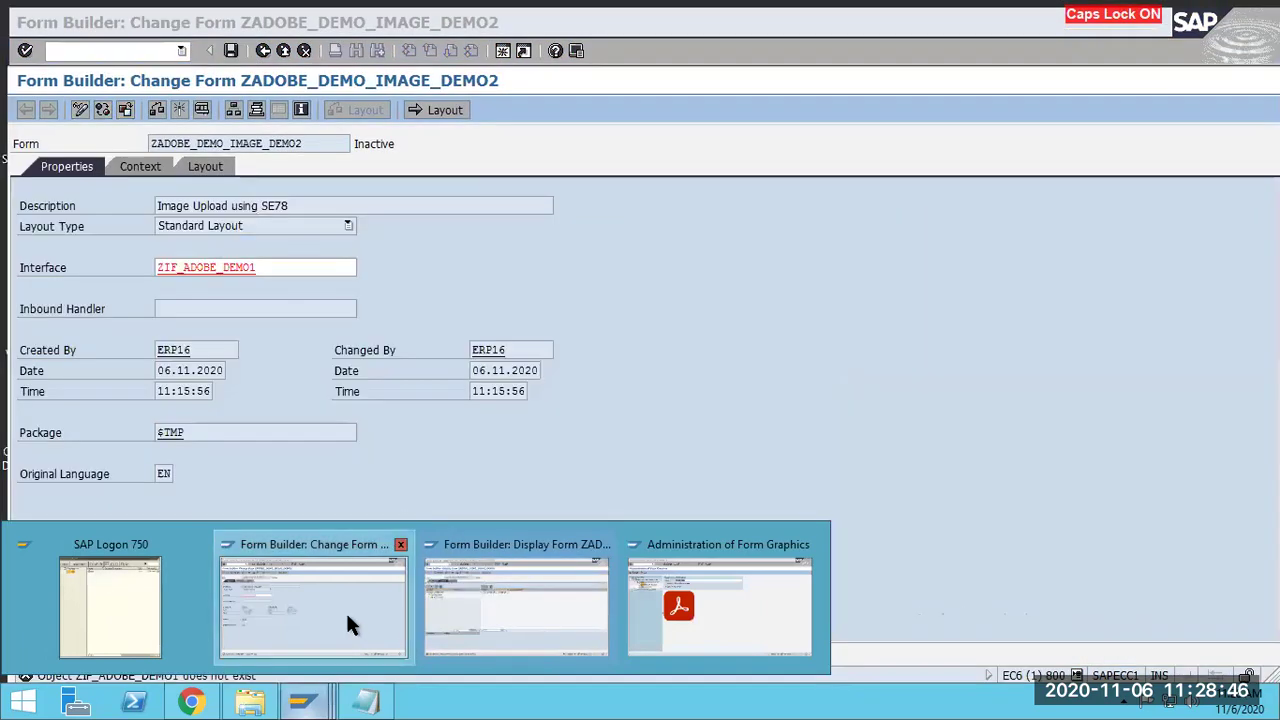
{"action": "left_click", "coordinate": [348, 625]}
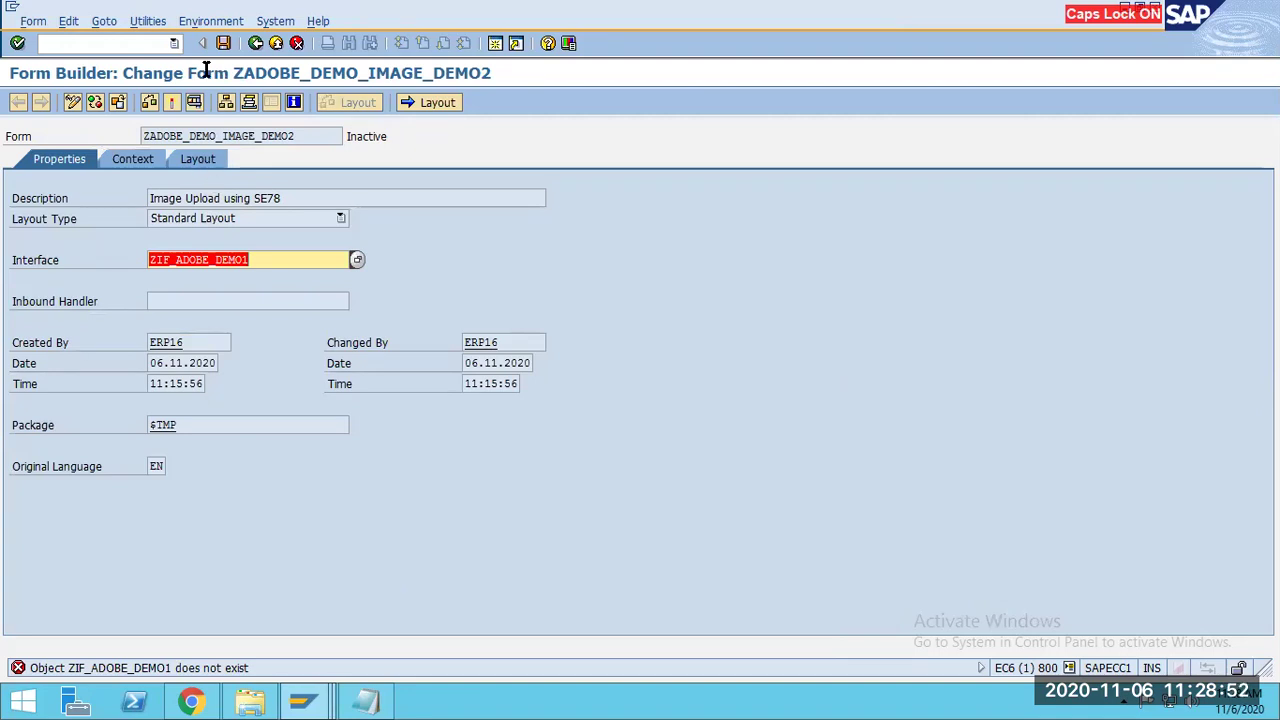
{"action": "left_click", "coordinate": [260, 260]}
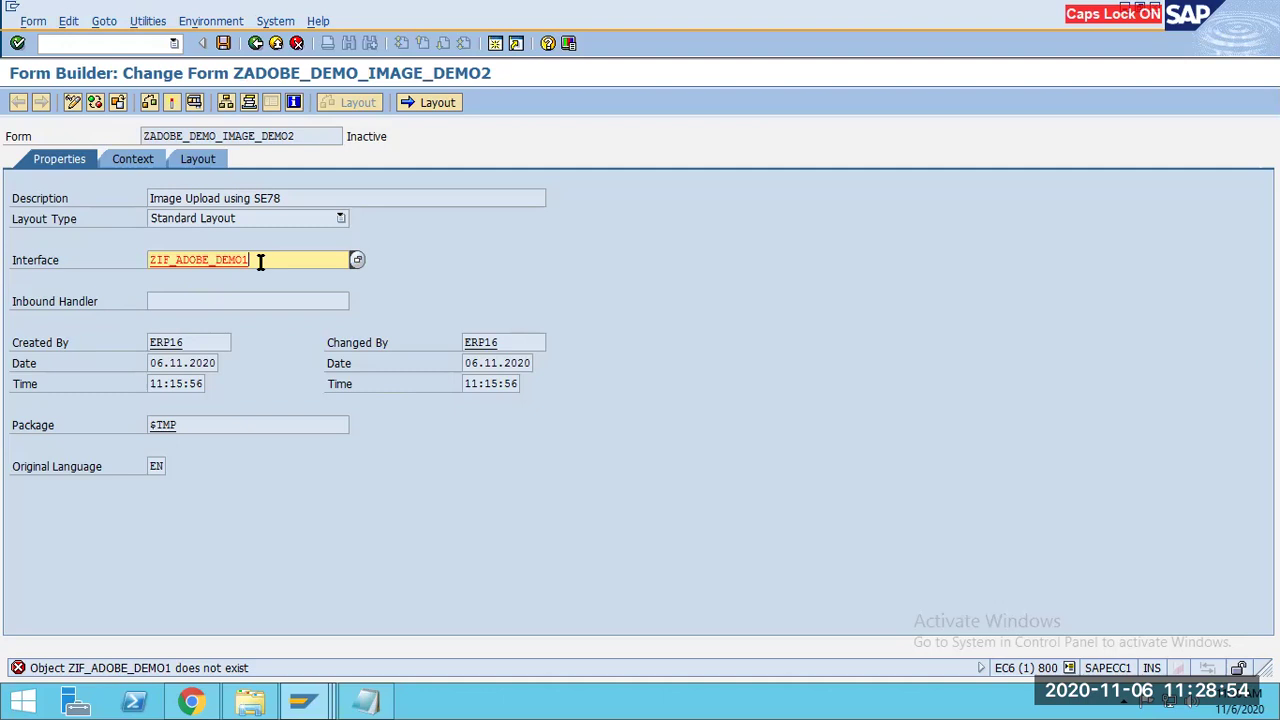
{"action": "key", "text": "F3"}
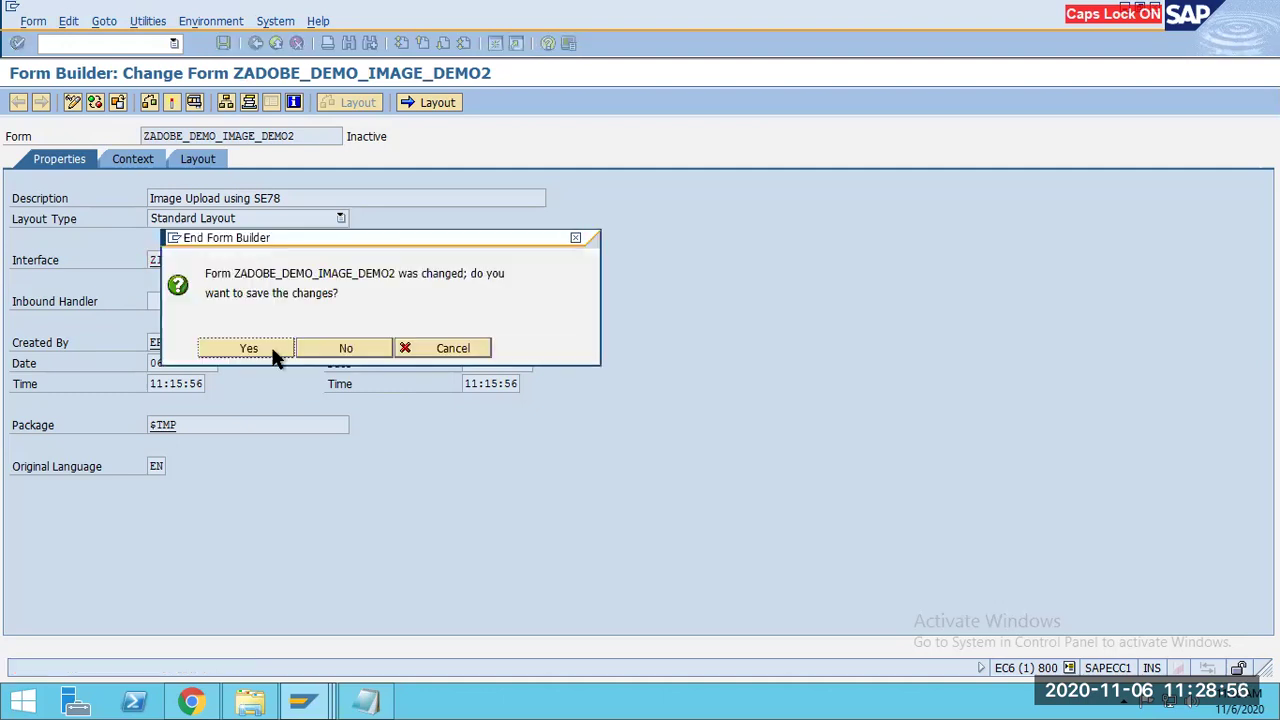
{"action": "left_click", "coordinate": [276, 350]}
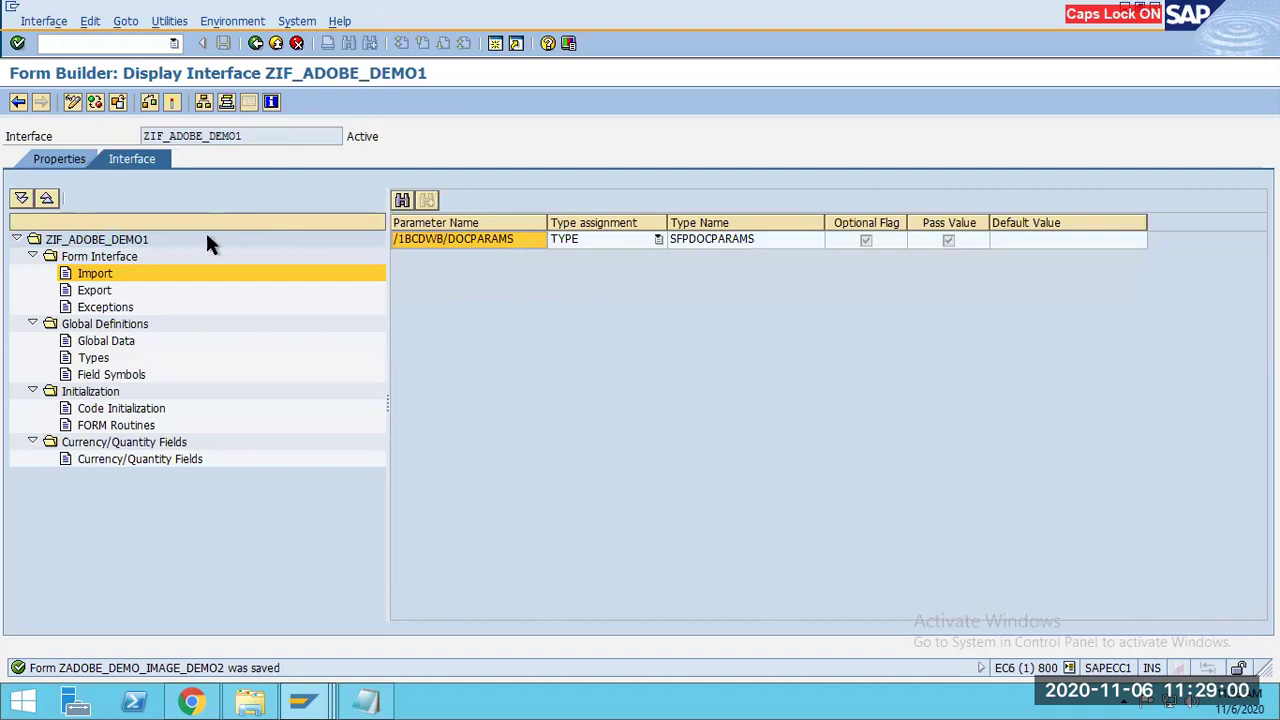
{"action": "left_click", "coordinate": [18, 102]}
{"action": "left_click_drag", "start_coordinate": [318, 136], "coordinate": [140, 136]}
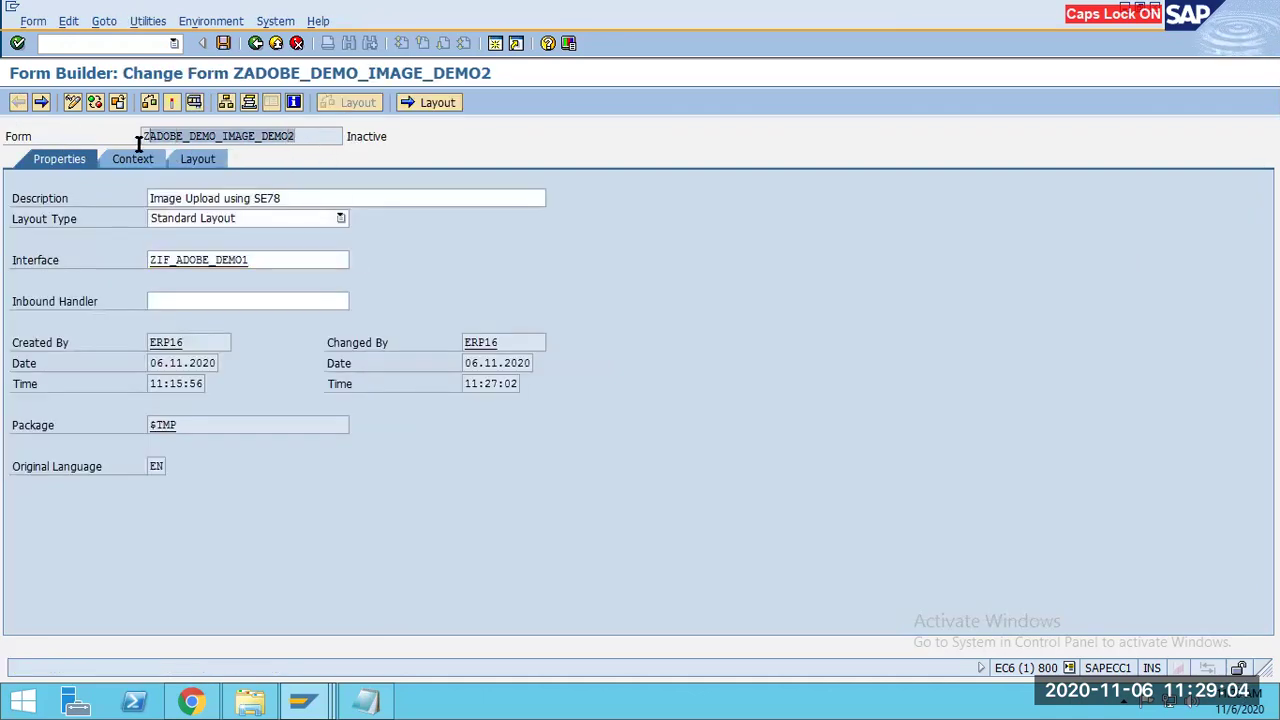
{"action": "left_click_drag", "start_coordinate": [304, 136], "coordinate": [58, 133]}
{"action": "left_click_drag", "start_coordinate": [289, 197], "coordinate": [148, 197]}
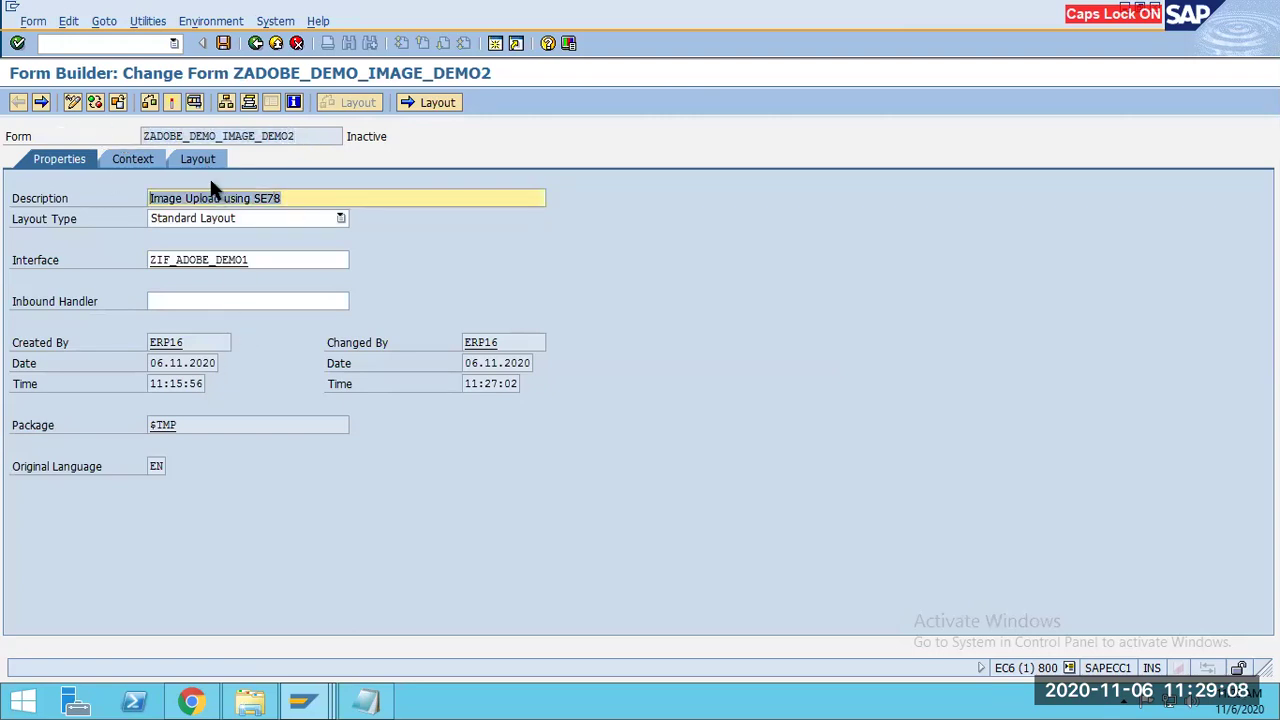
Add the global data variable GV_IMAGE from the interface ZIF_ADOBE_DEMO1 to the form's context.
{"action": "left_click", "coordinate": [150, 164]}
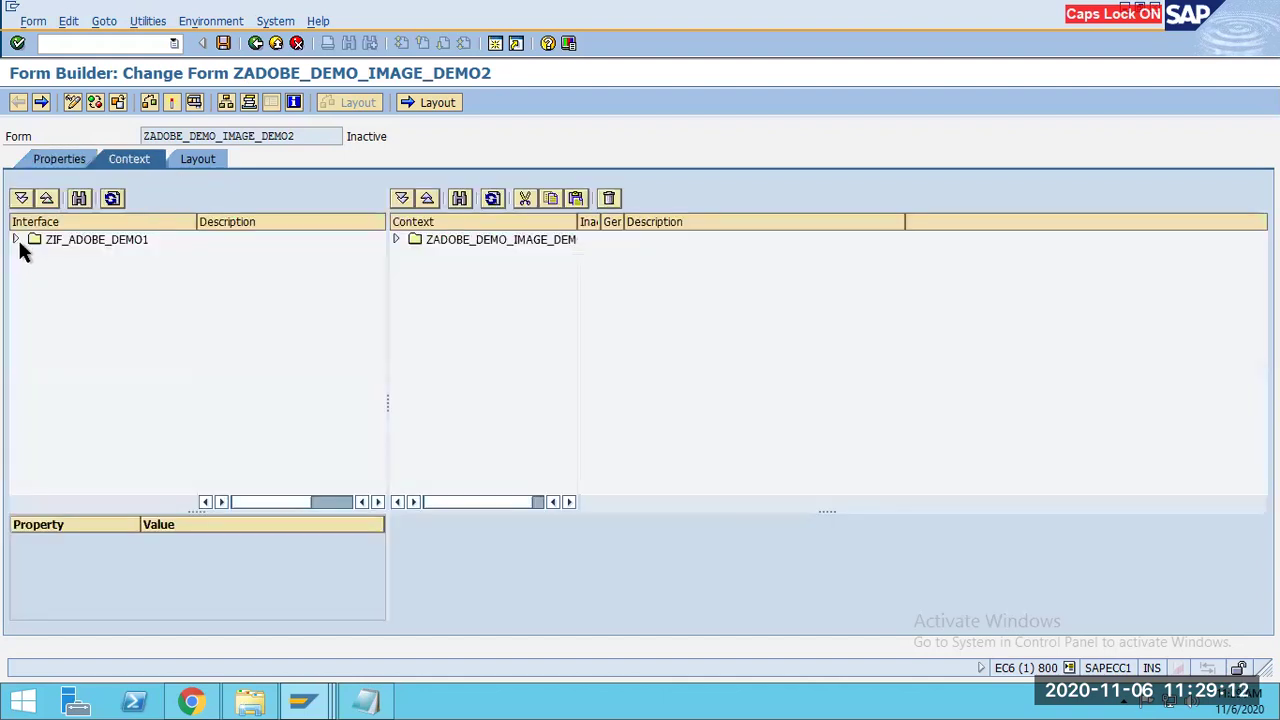
{"action": "left_click", "coordinate": [16, 239]}
{"action": "left_click", "coordinate": [31, 256]}
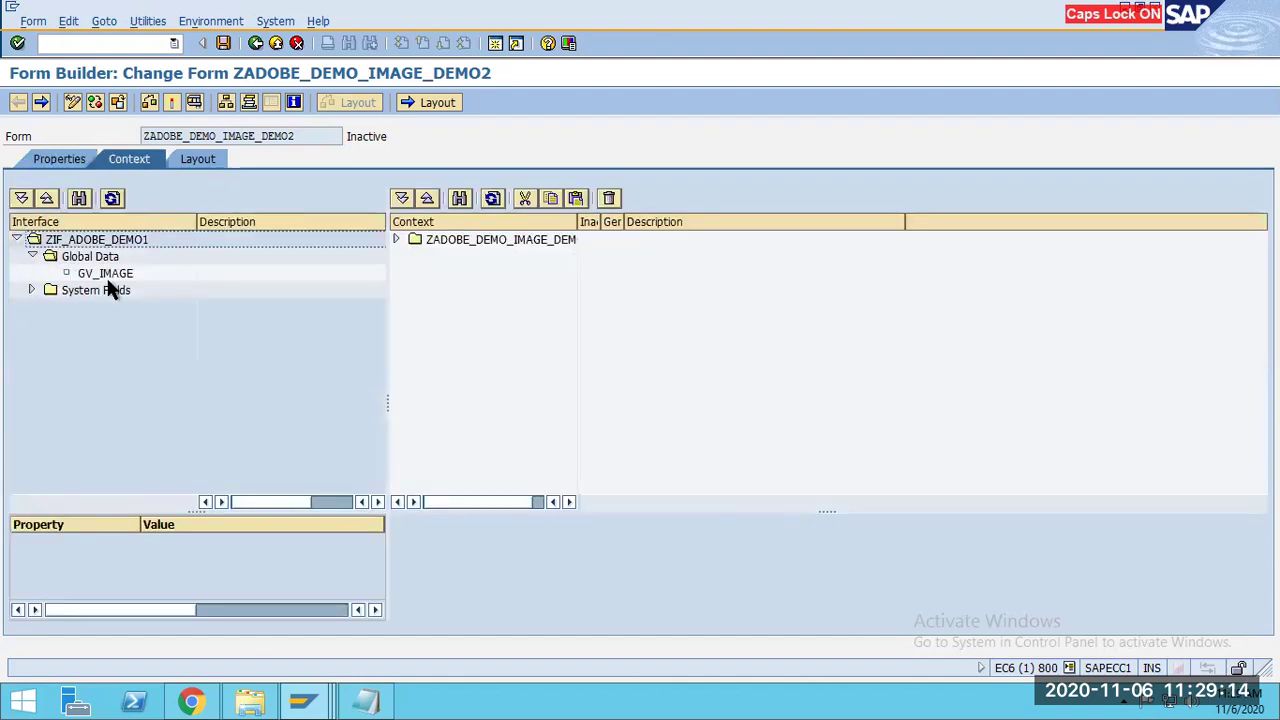
{"action": "left_click", "coordinate": [97, 273]}
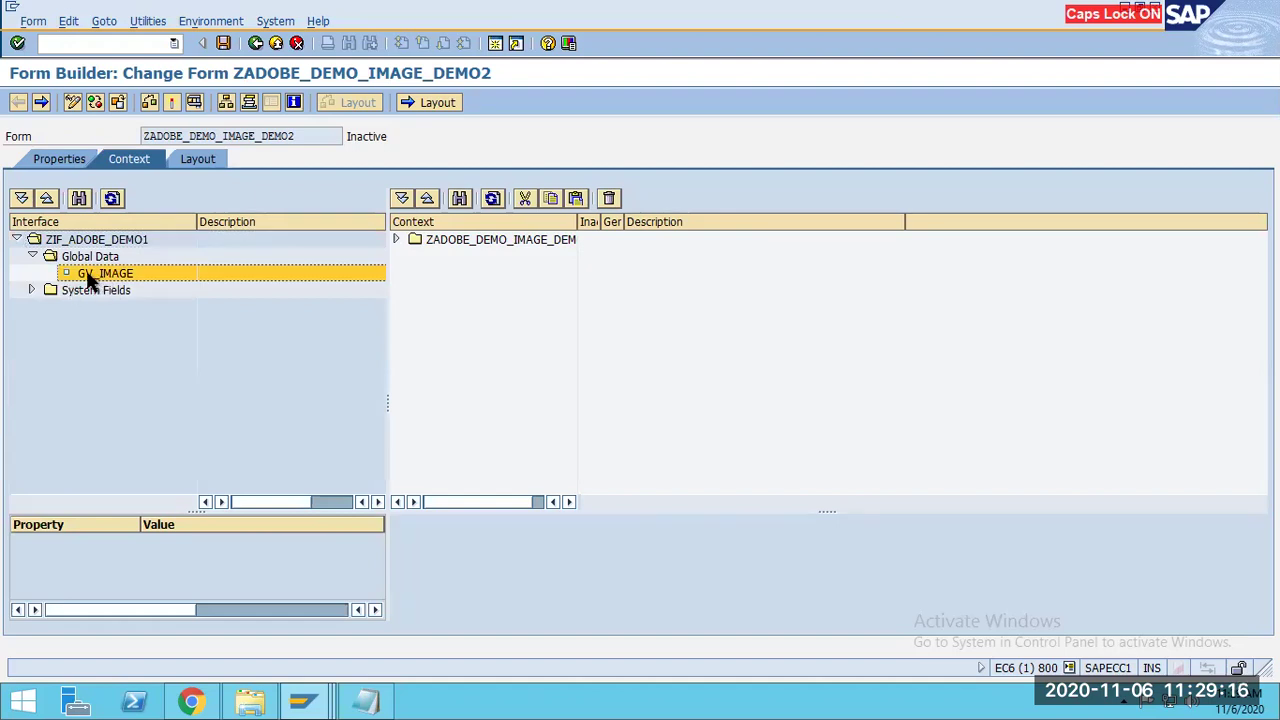
{"action": "left_click_drag", "start_coordinate": [92, 281], "coordinate": [417, 250]}
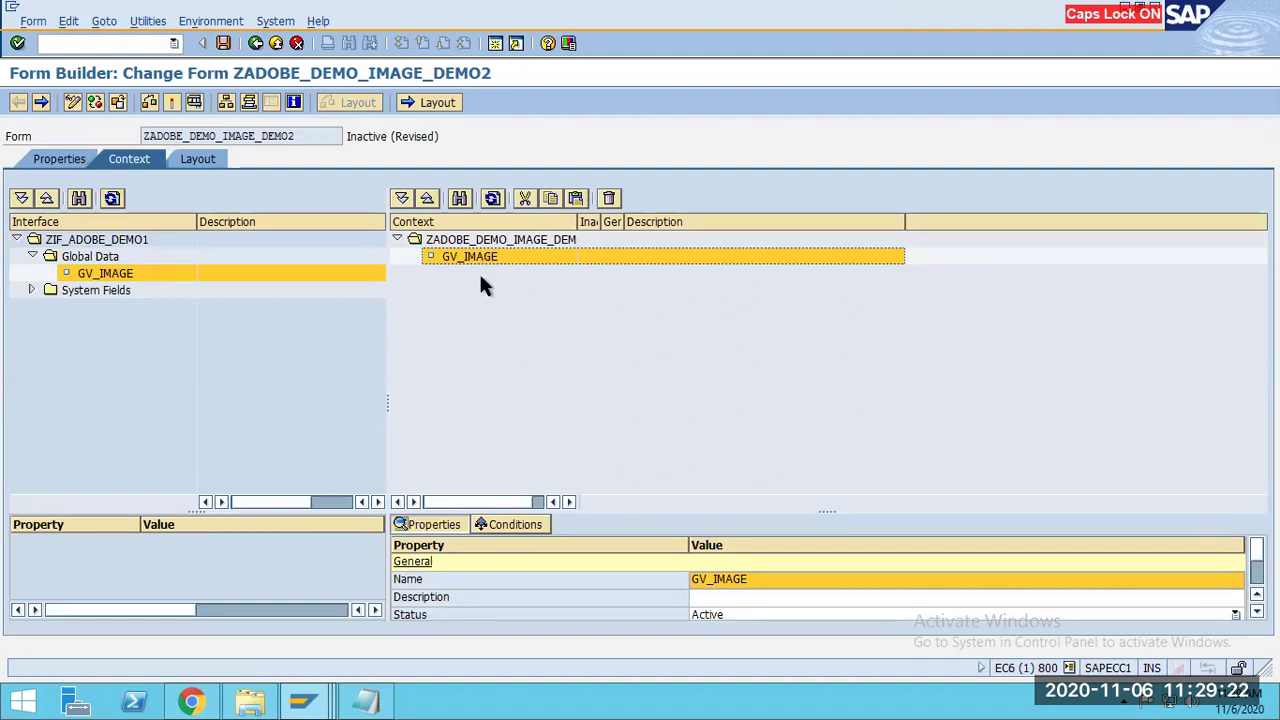
Create a graphic node under the root of the form's context.
{"action": "left_click", "coordinate": [471, 247]}
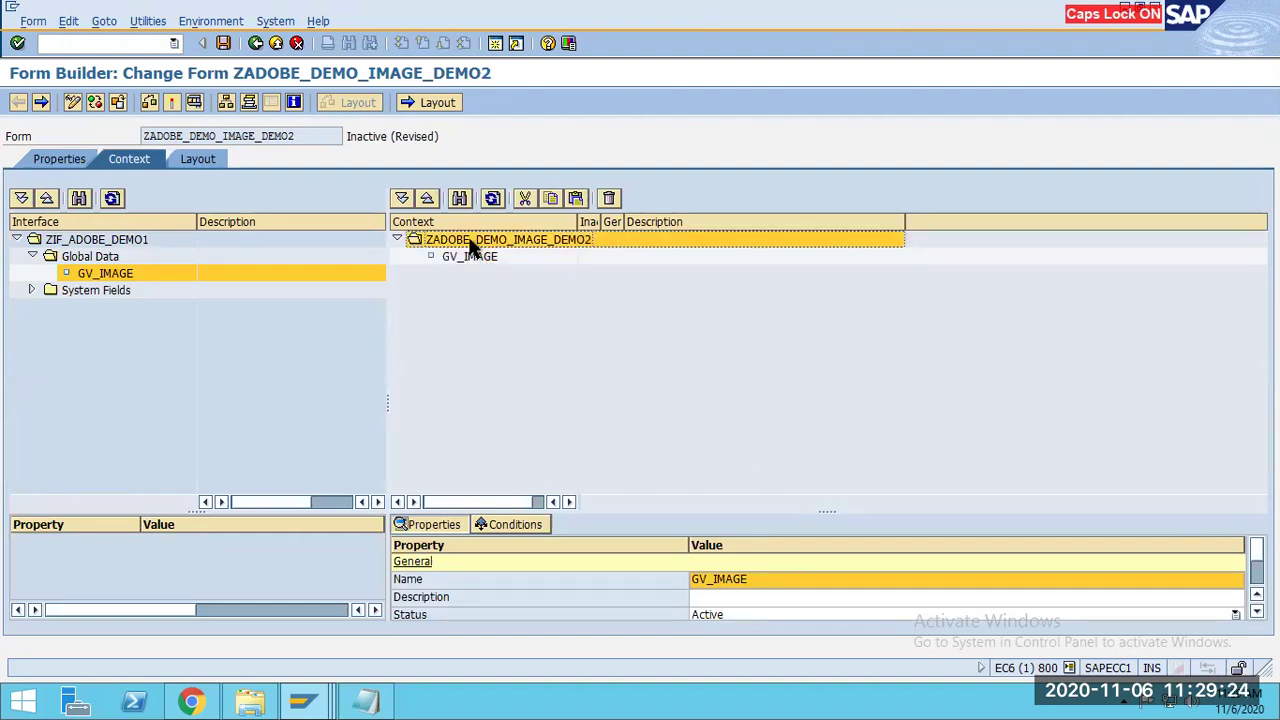
{"action": "right_click", "coordinate": [469, 246]}
{"action": "mouse_move", "coordinate": [527, 262]}
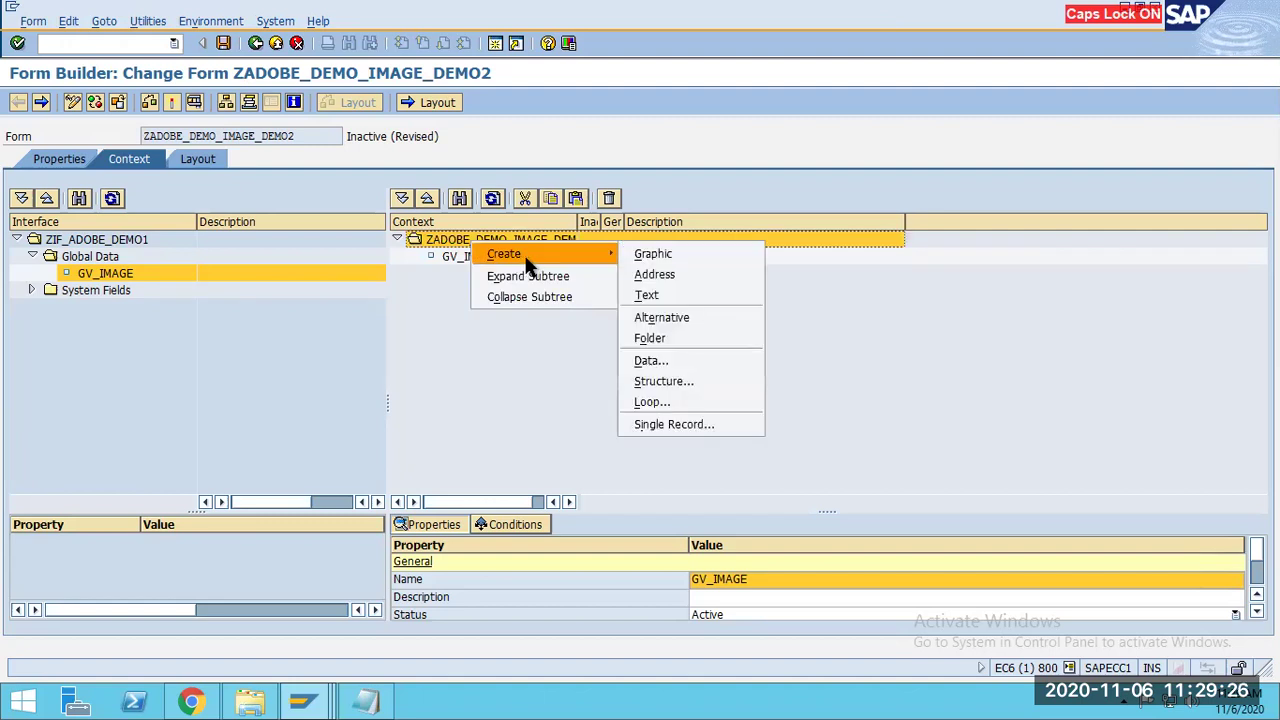
{"action": "left_click", "coordinate": [668, 252]}
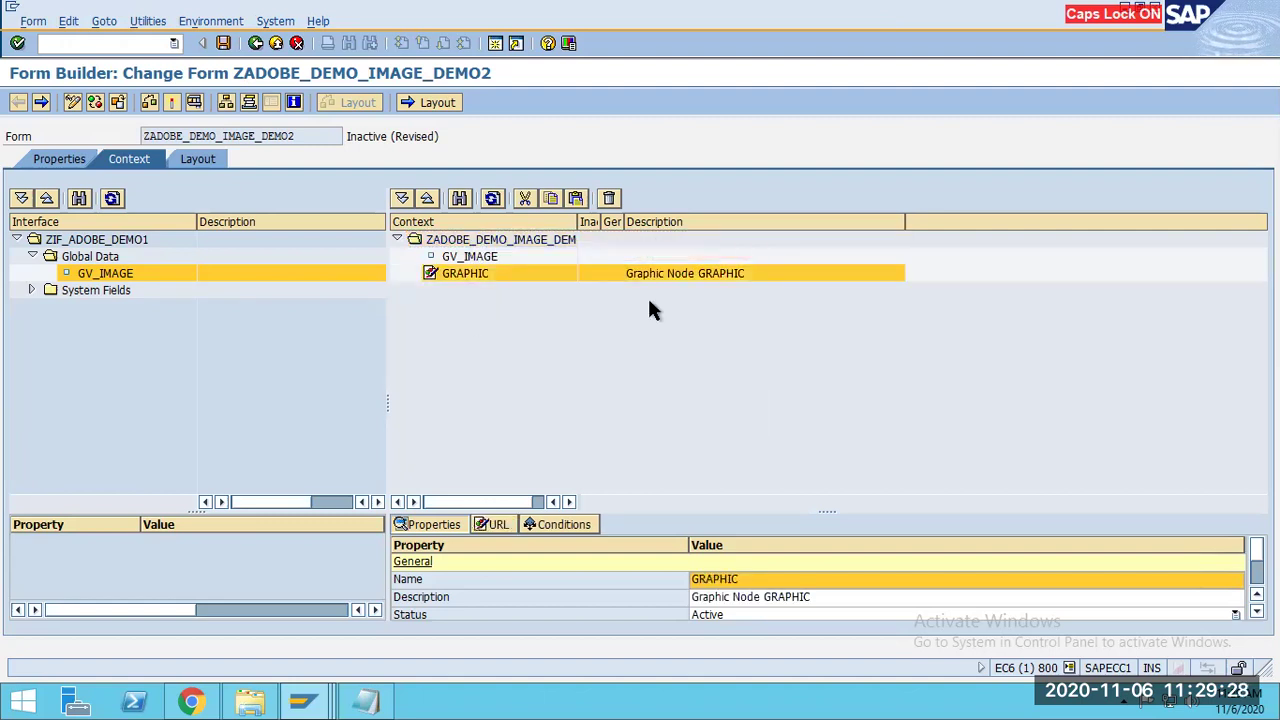
Set the graphic type of the GRAPHIC node to Graphic Content.
{"action": "left_click", "coordinate": [449, 262]}
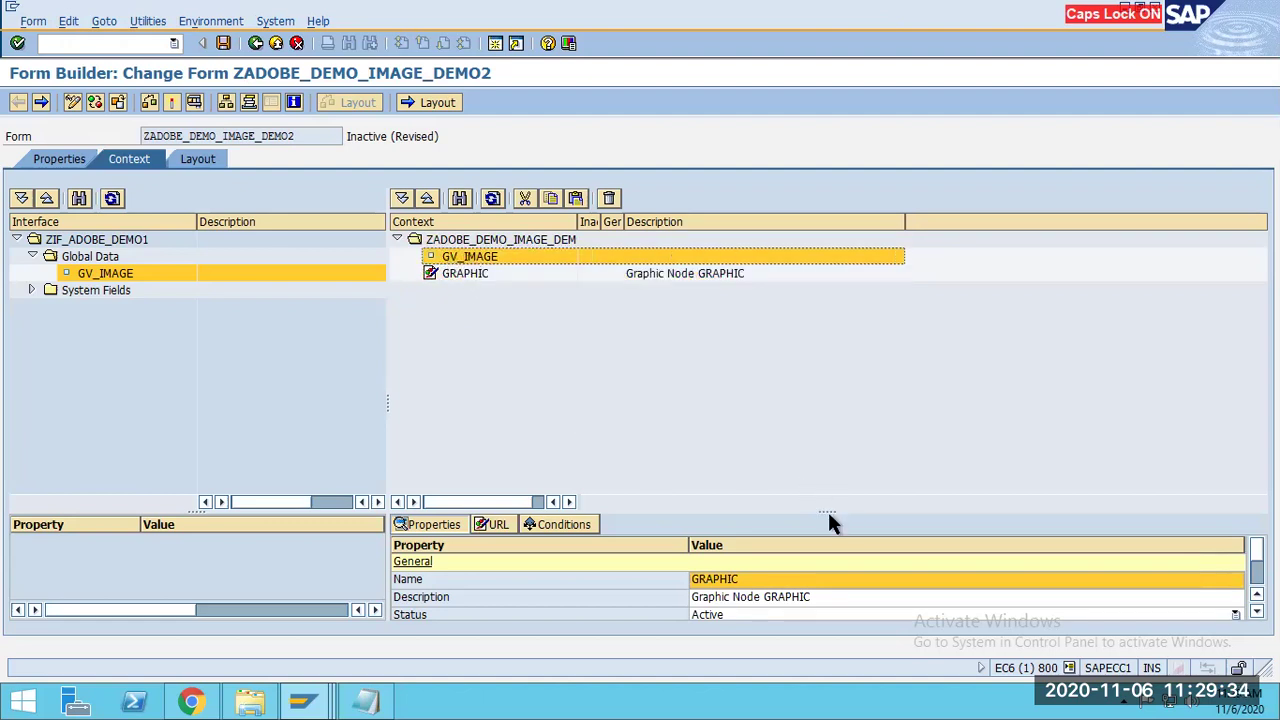
{"action": "left_click_drag", "start_coordinate": [818, 469], "coordinate": [800, 366]}
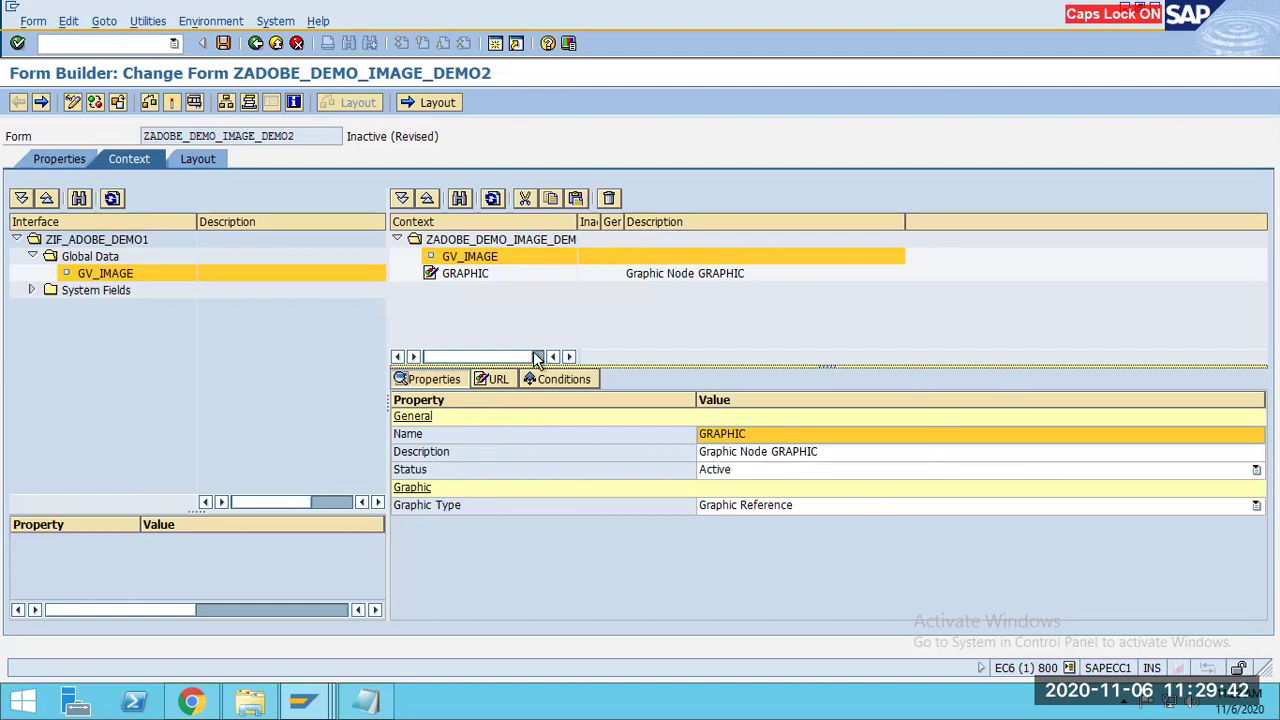
{"action": "left_click", "coordinate": [470, 277]}
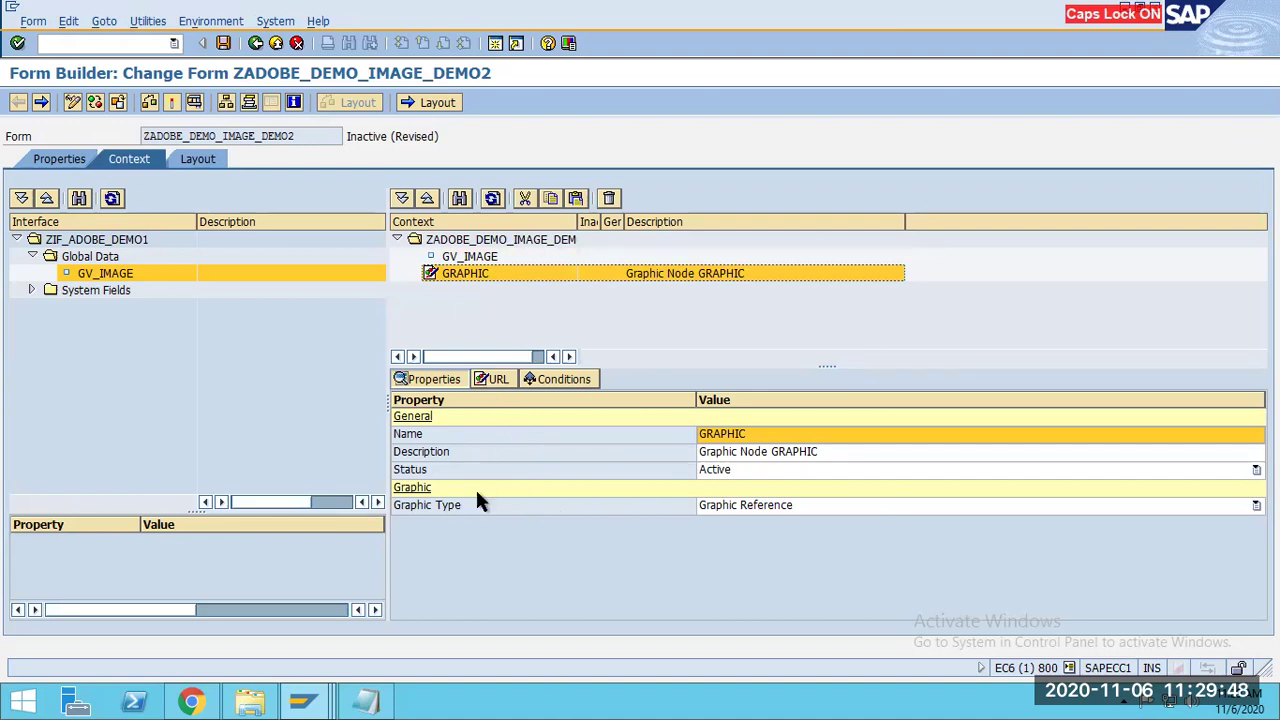
{"action": "left_click", "coordinate": [456, 257]}
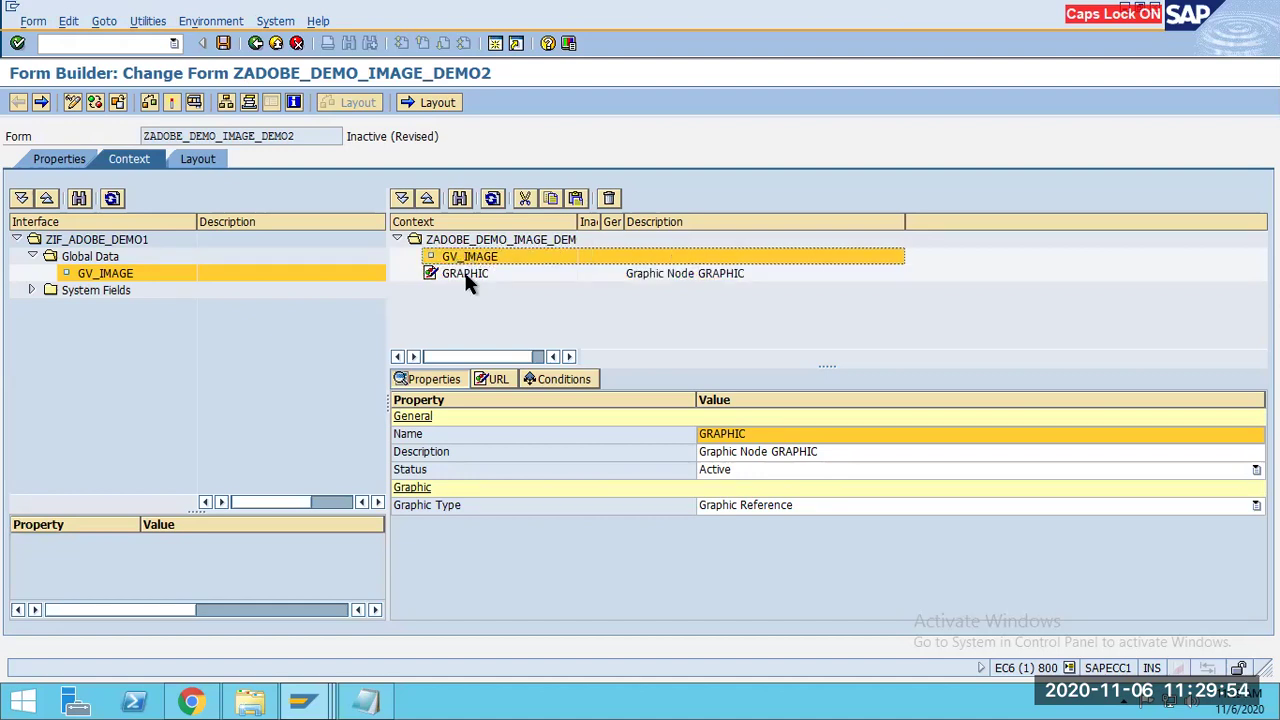
{"action": "left_click", "coordinate": [465, 278]}
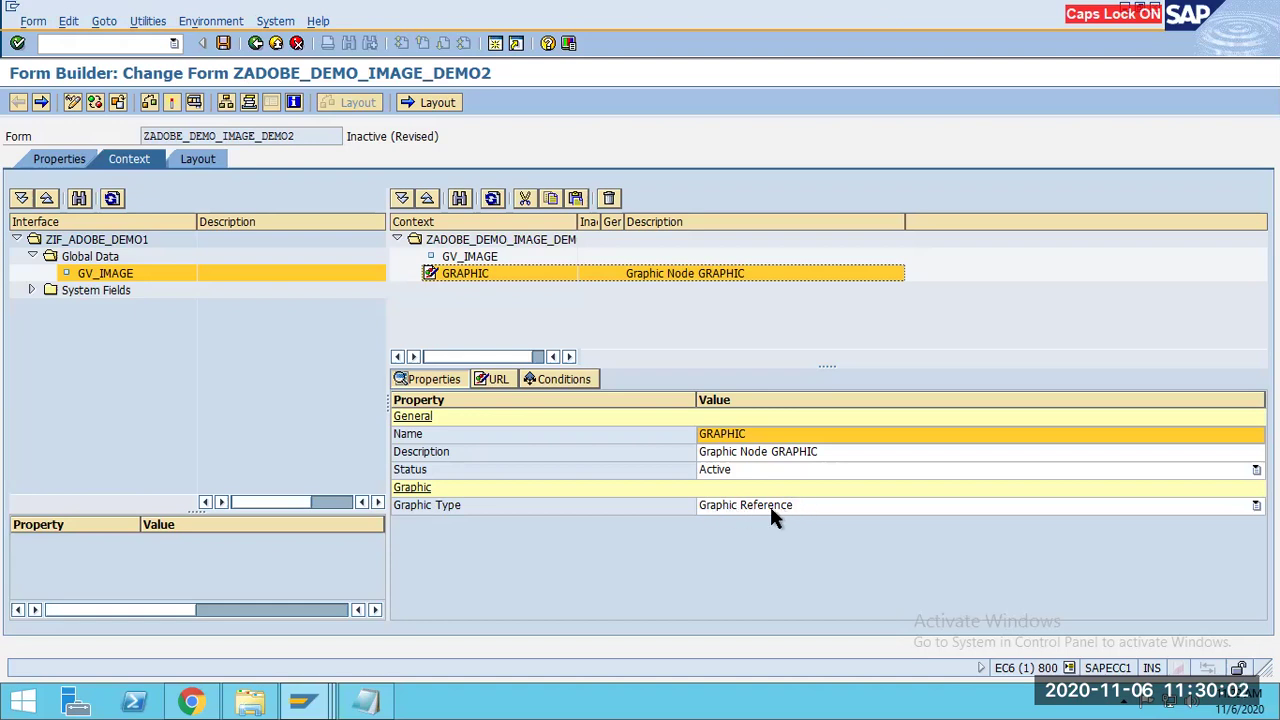
{"action": "left_click", "coordinate": [1255, 505]}
{"action": "left_click", "coordinate": [719, 548]}
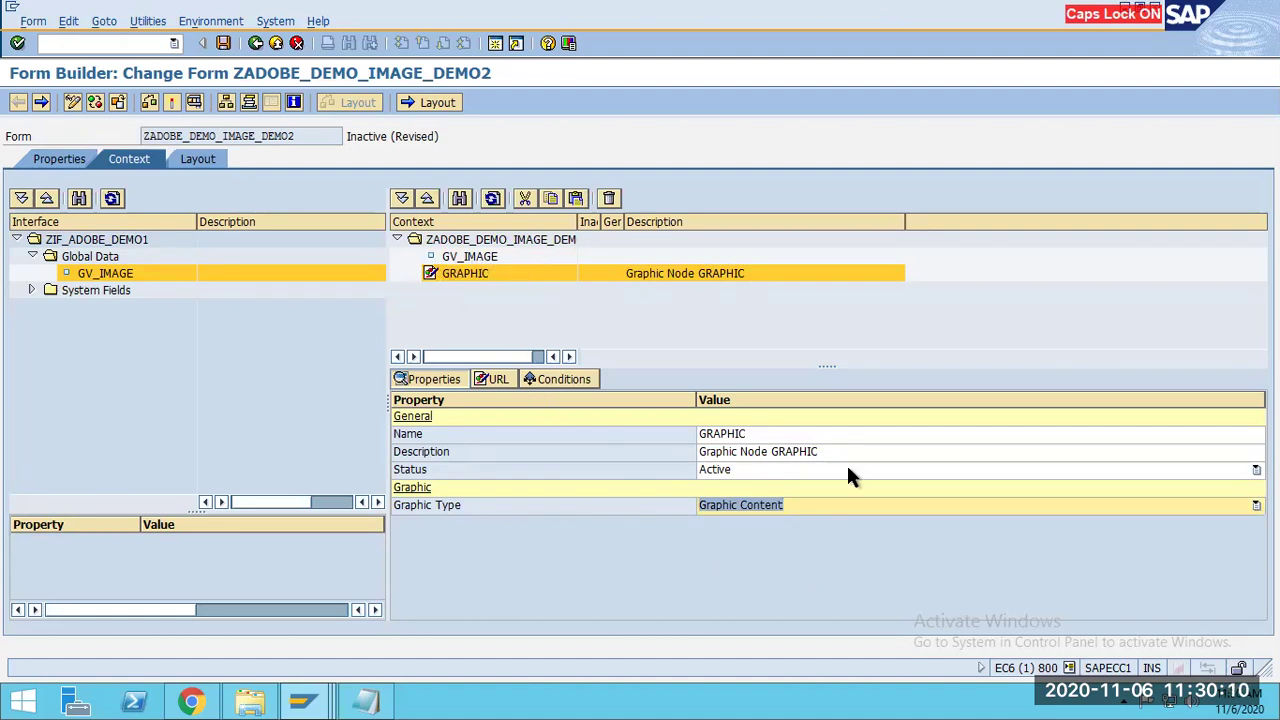
{"action": "key", "text": "Return"}
{"action": "left_click", "coordinate": [262, 345]}
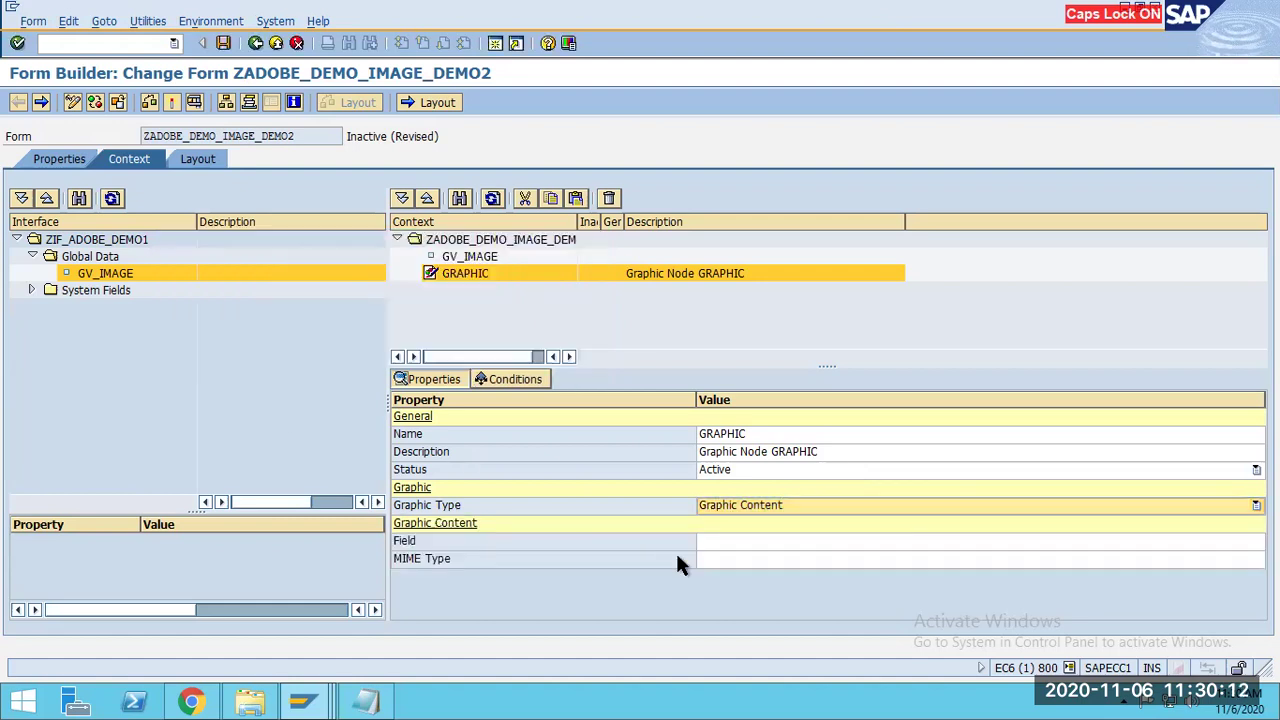
Set the GRAPHIC node's content field to GV_IMAGE and its MIME type to 'IMAGE/BMP'.
{"action": "left_click", "coordinate": [755, 543]}
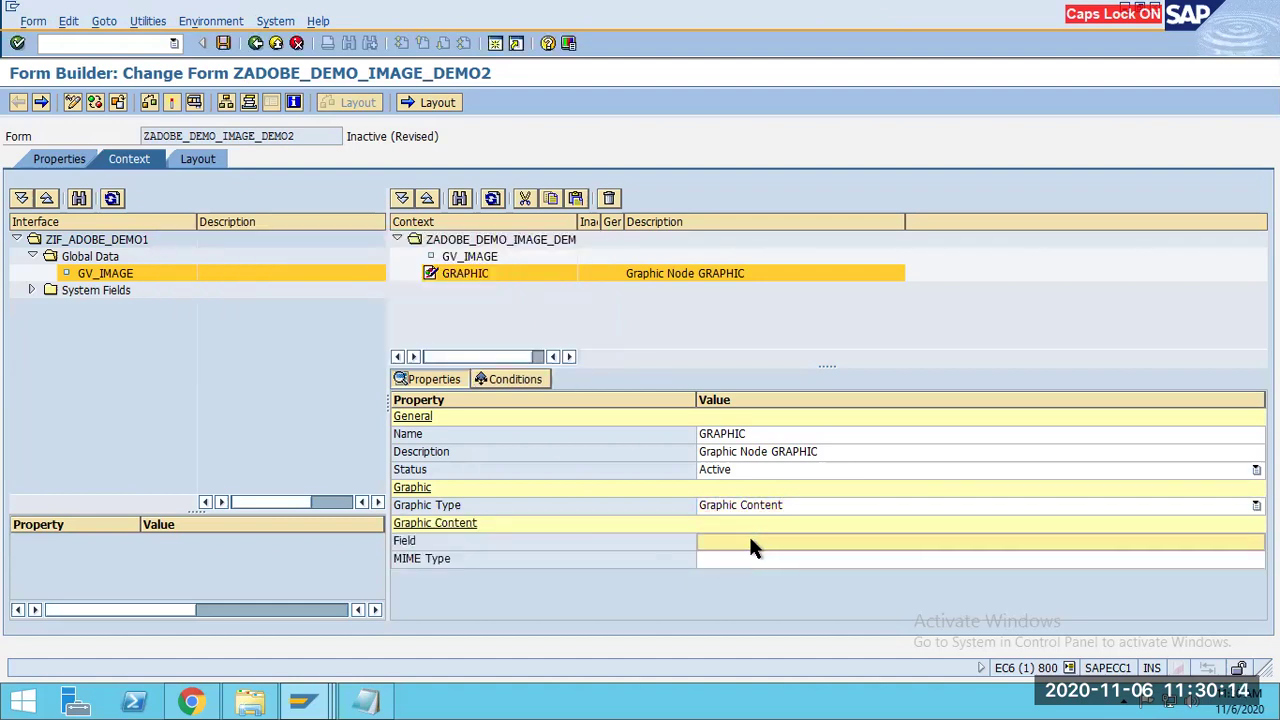
{"action": "type", "text": "GV"}
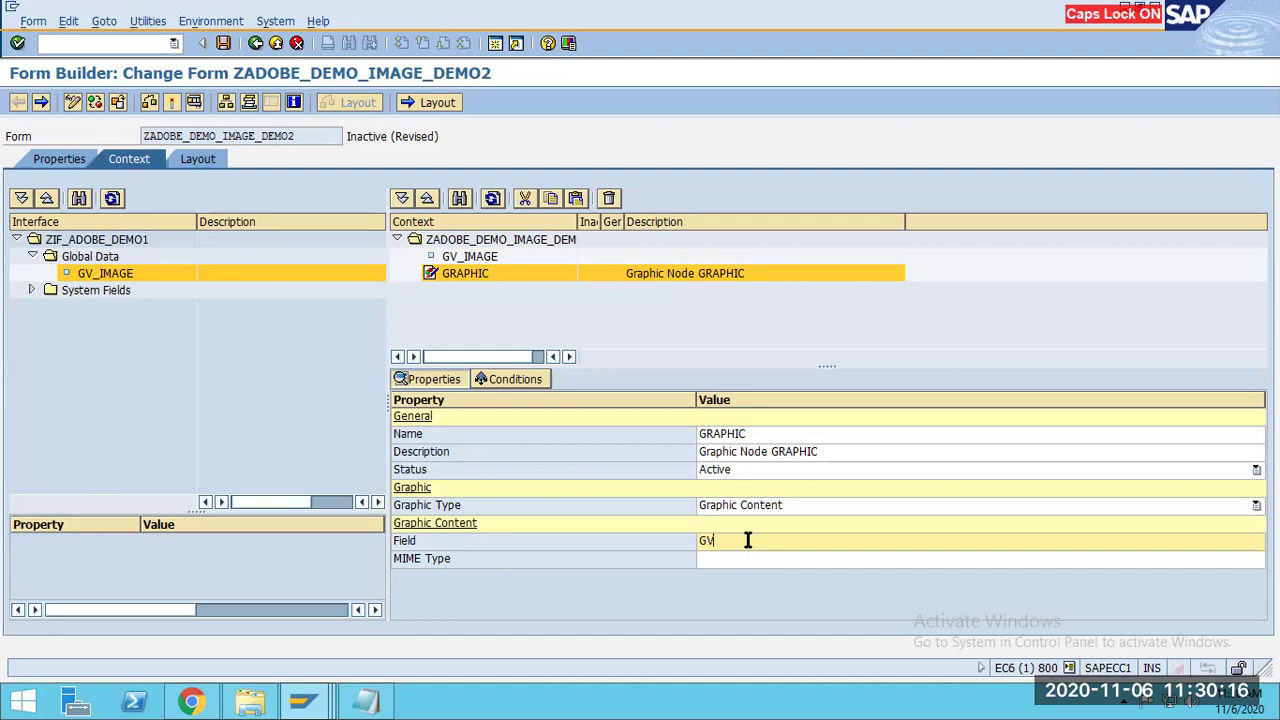
{"action": "type", "text": "_IMAGE"}
{"action": "key", "text": "Return"}
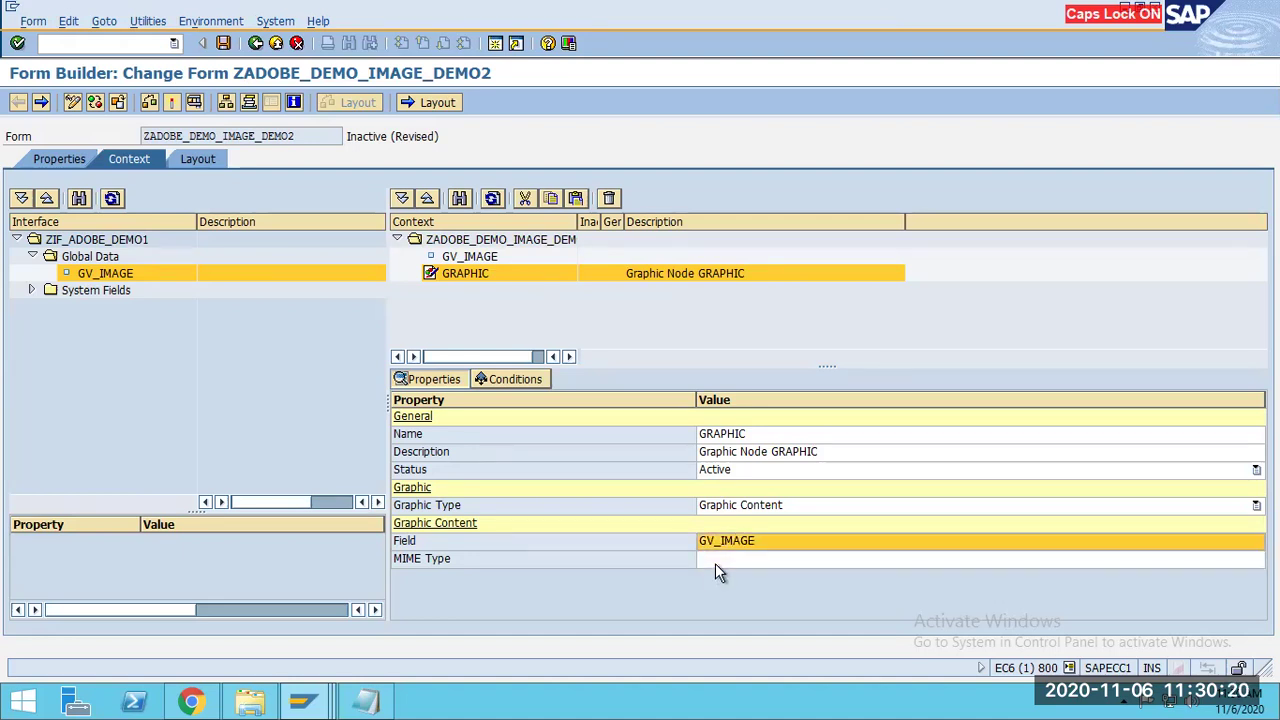
{"action": "left_click", "coordinate": [713, 566]}
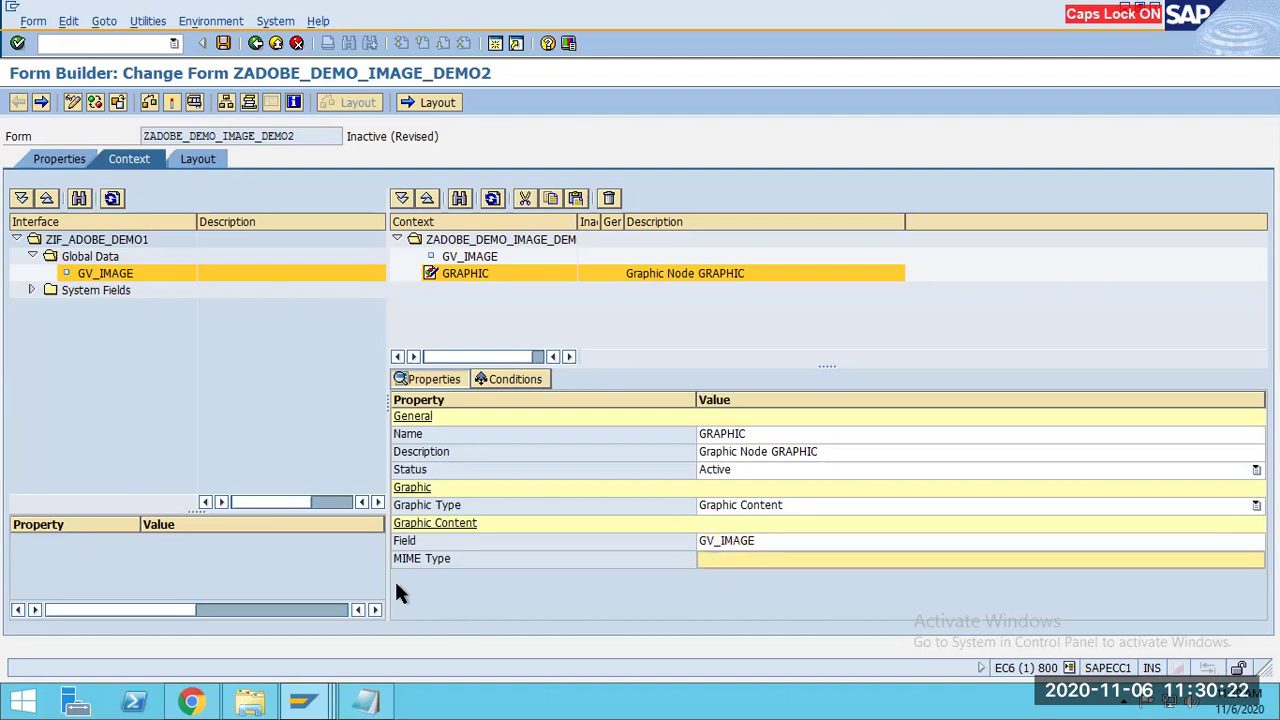
{"action": "left_click", "coordinate": [715, 564]}
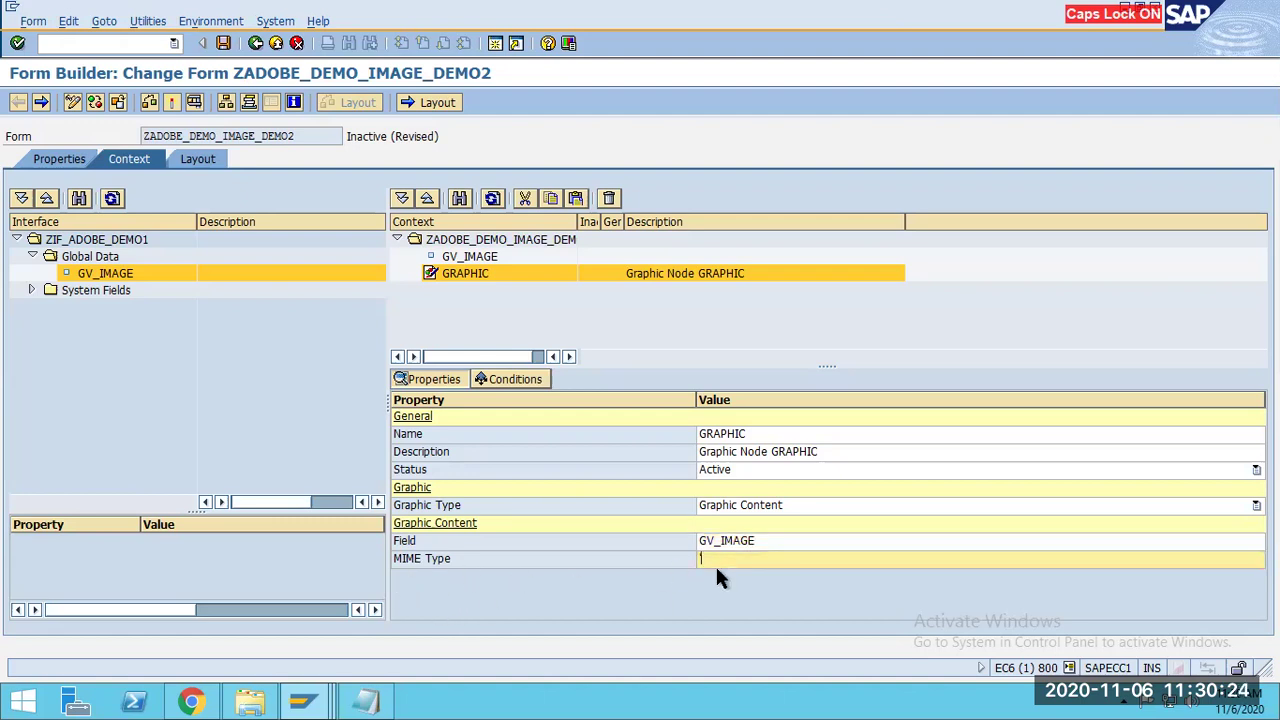
{"action": "type", "text": "'IMAGE/BMP'"}
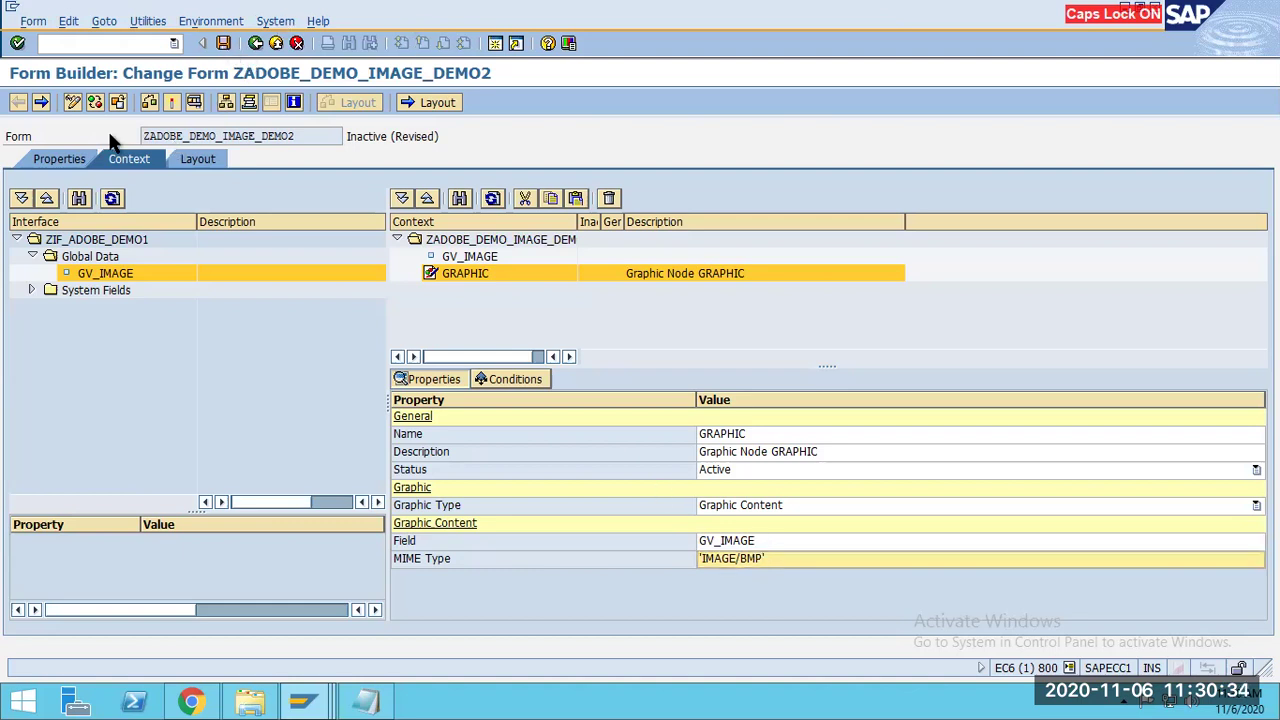
Save the form with its completed context.
{"action": "left_click", "coordinate": [226, 42]}
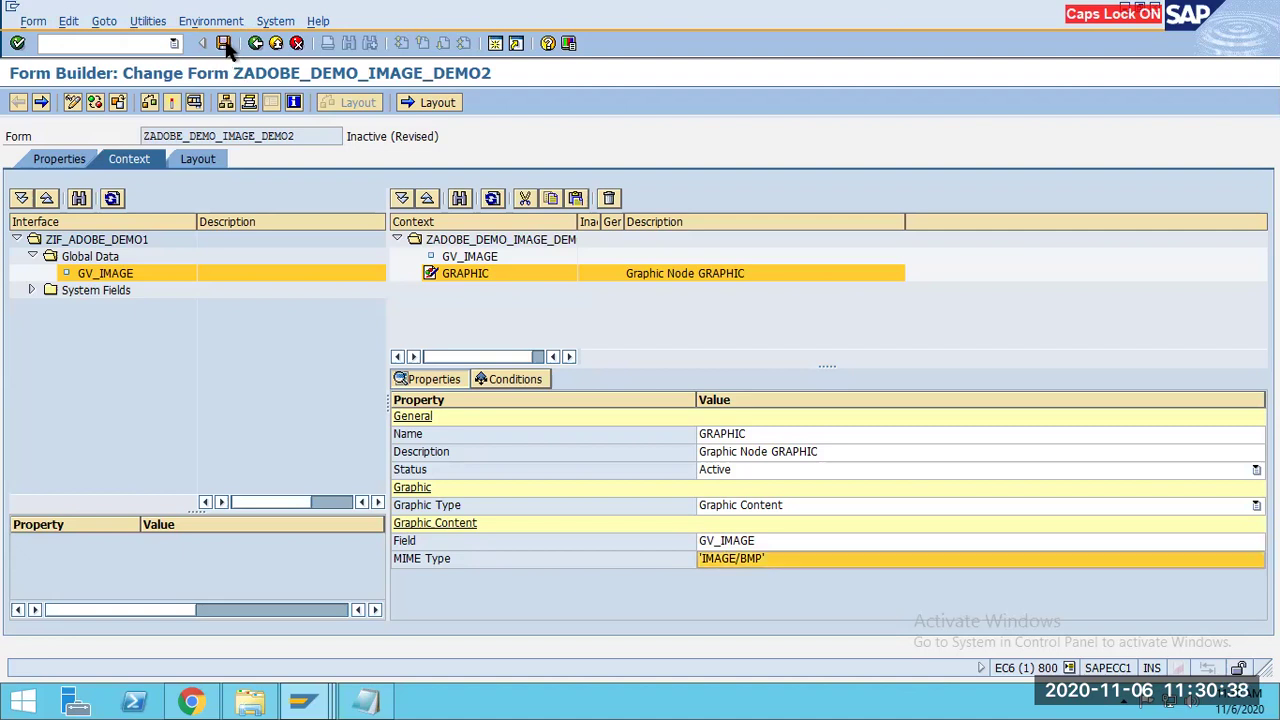
{"action": "left_click", "coordinate": [224, 45]}
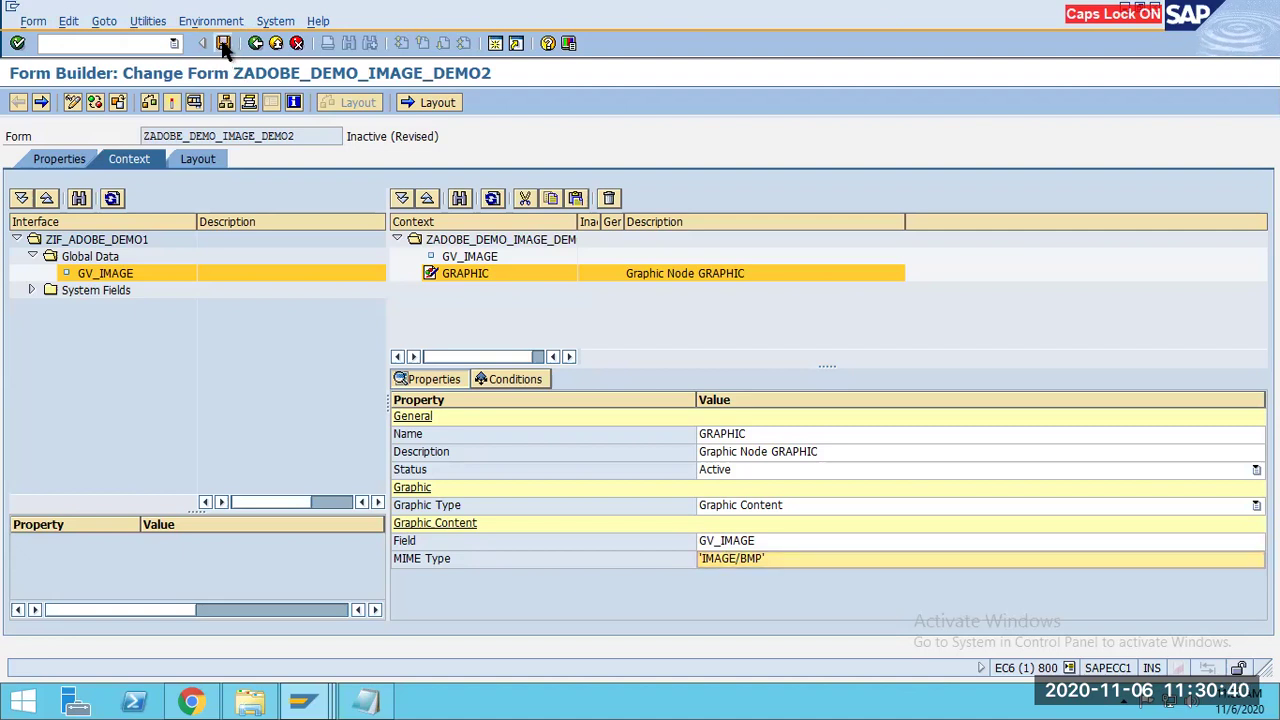
{"action": "left_click", "coordinate": [223, 45]}
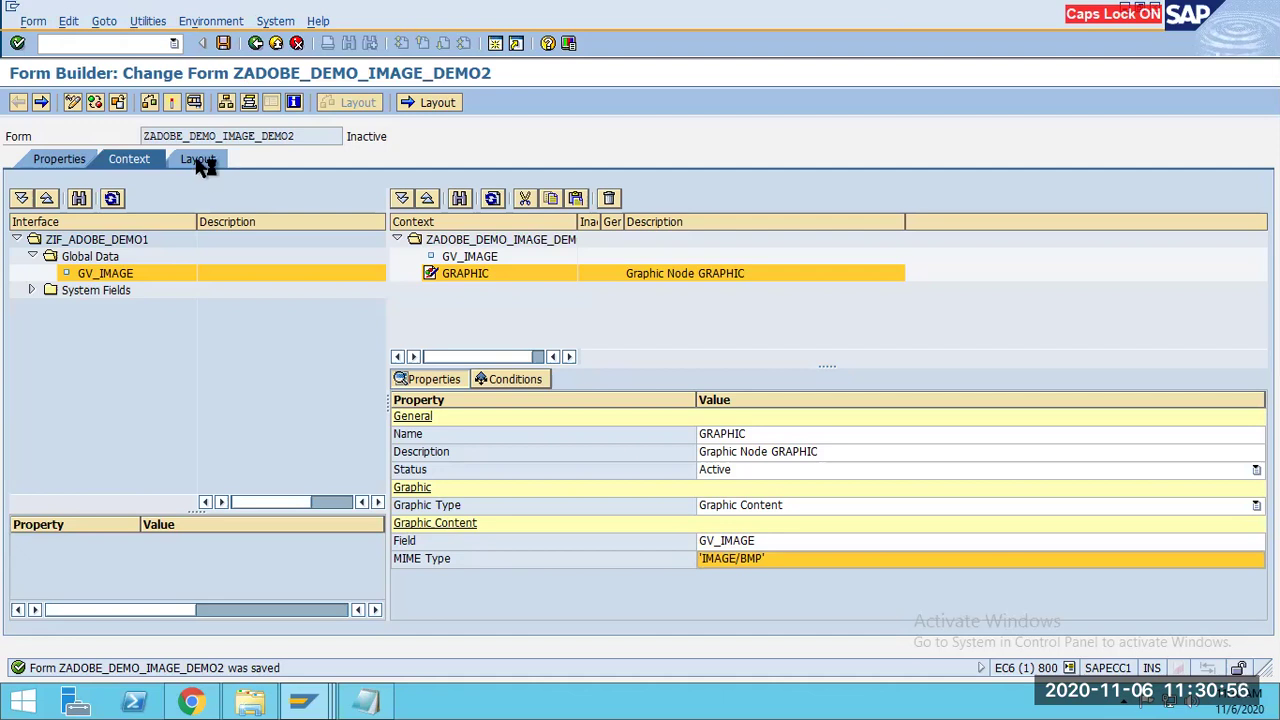
Open the form's layout and place an image field on the page, enlarged to about 3.7 by 3.4 inches.
{"action": "left_click", "coordinate": [198, 162]}
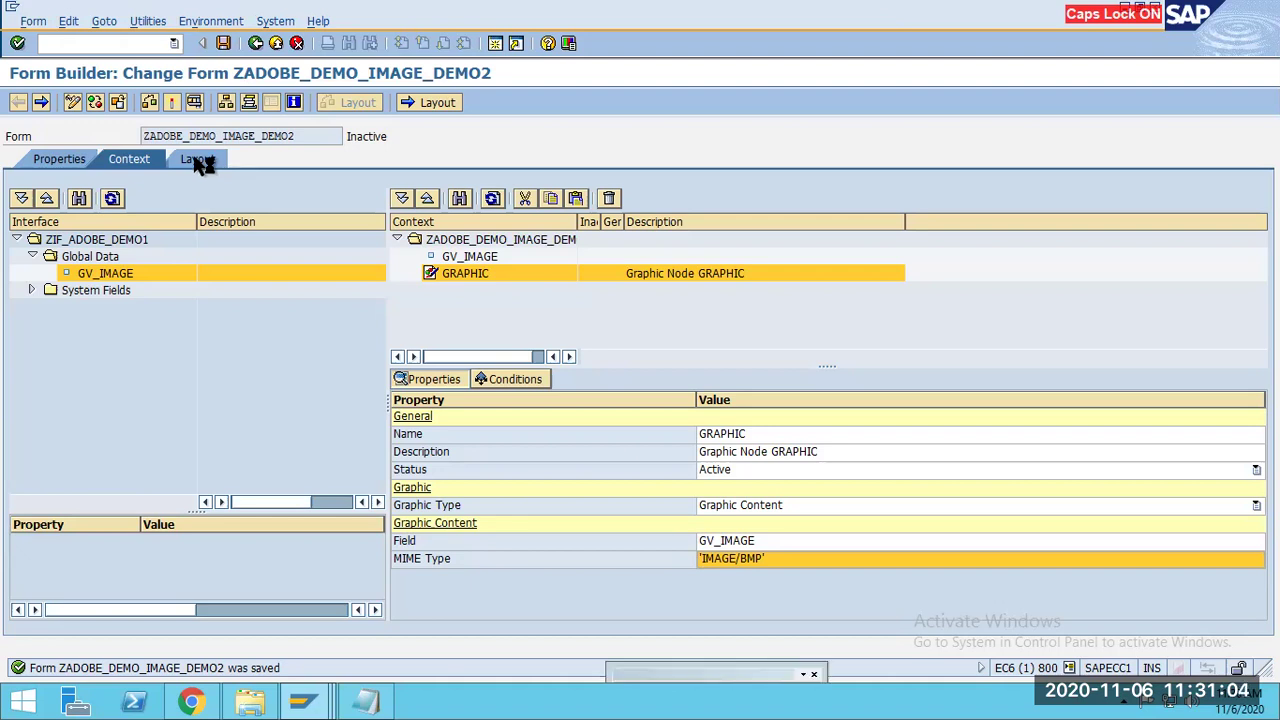
{"action": "left_click", "coordinate": [197, 161]}
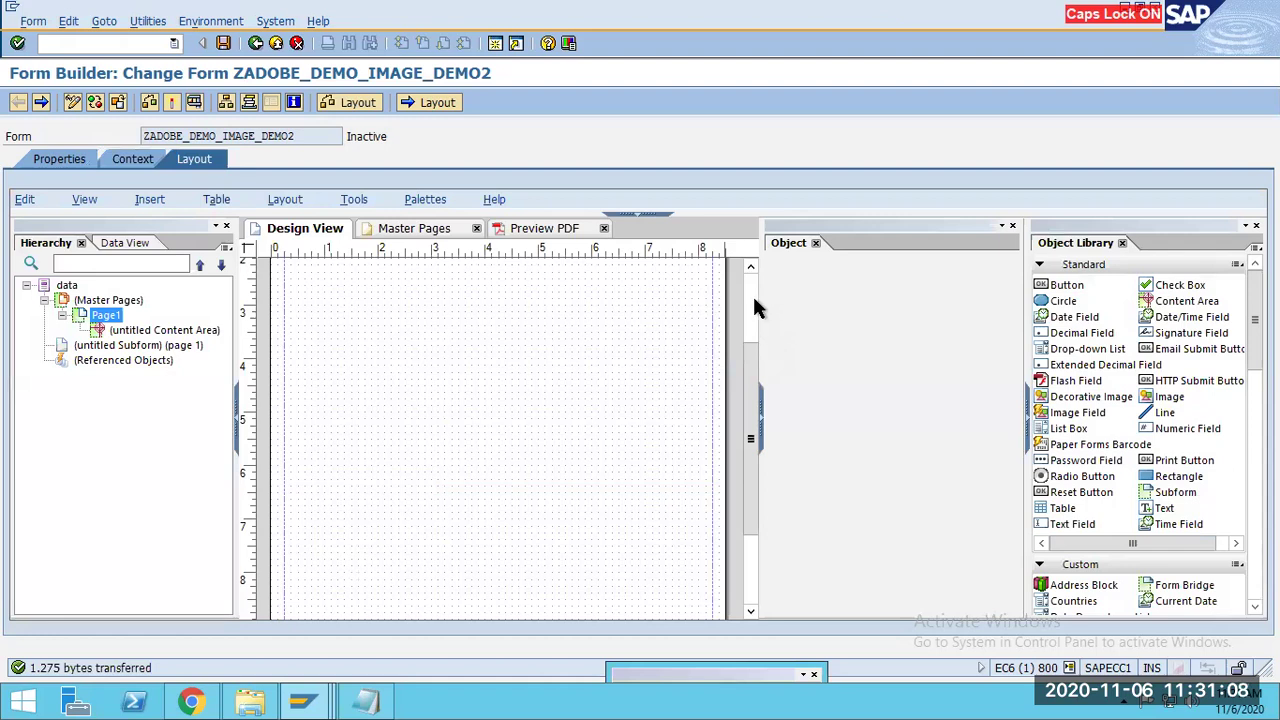
{"action": "left_click", "coordinate": [1078, 418]}
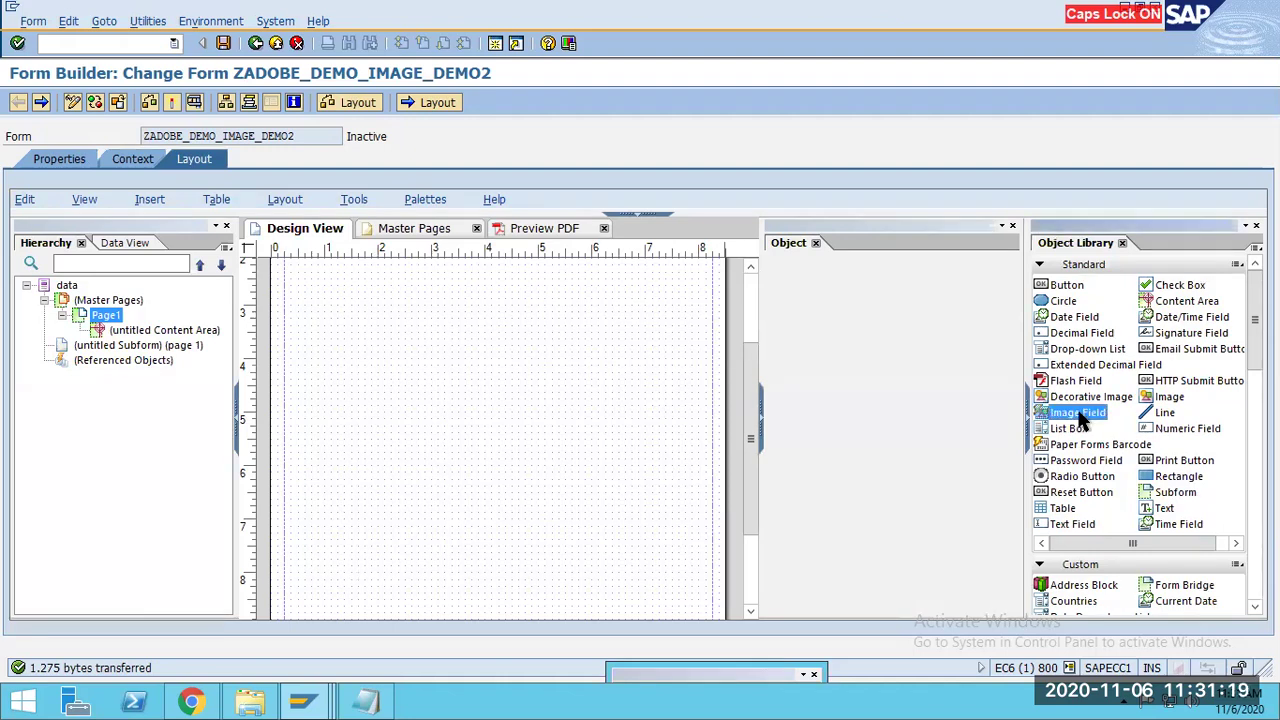
{"action": "left_click", "coordinate": [388, 390]}
{"action": "left_click_drag", "start_coordinate": [446, 424], "coordinate": [586, 424]}
{"action": "left_click_drag", "start_coordinate": [487, 391], "coordinate": [487, 278]}
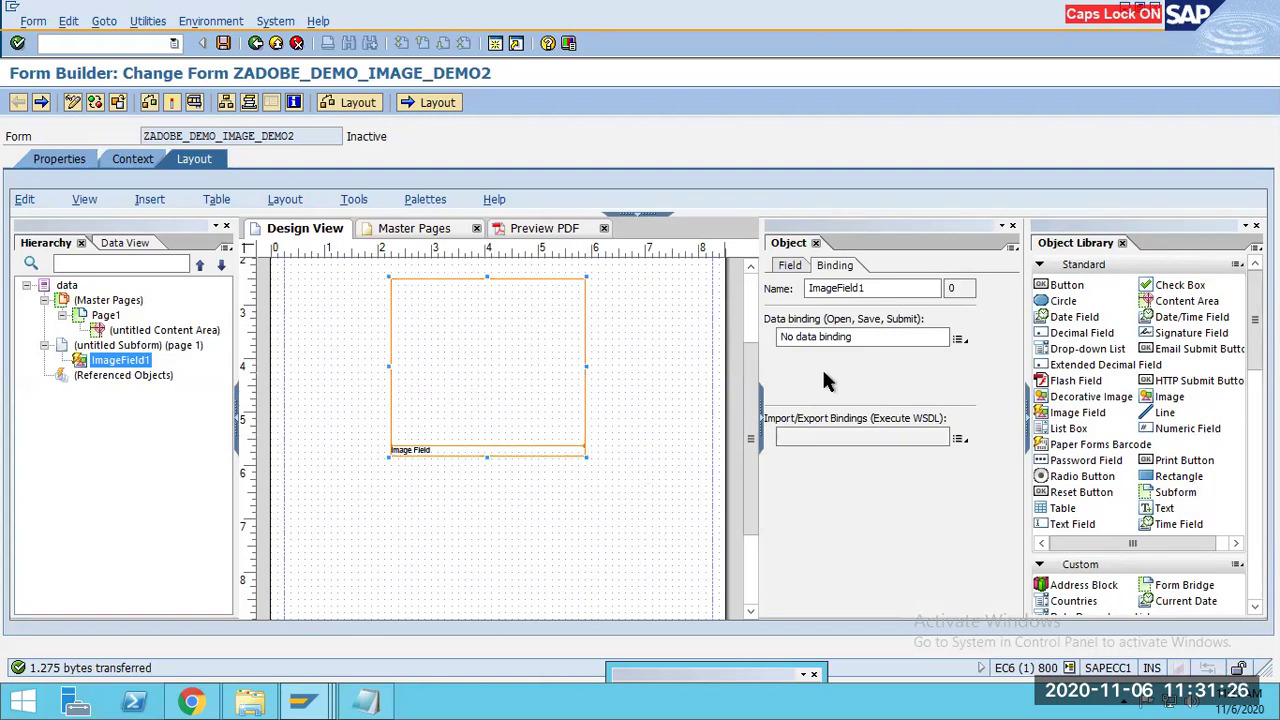
Bind the image field to the form context's GRAPHIC node.
{"action": "left_click", "coordinate": [958, 343]}
{"action": "mouse_move", "coordinate": [1049, 389]}
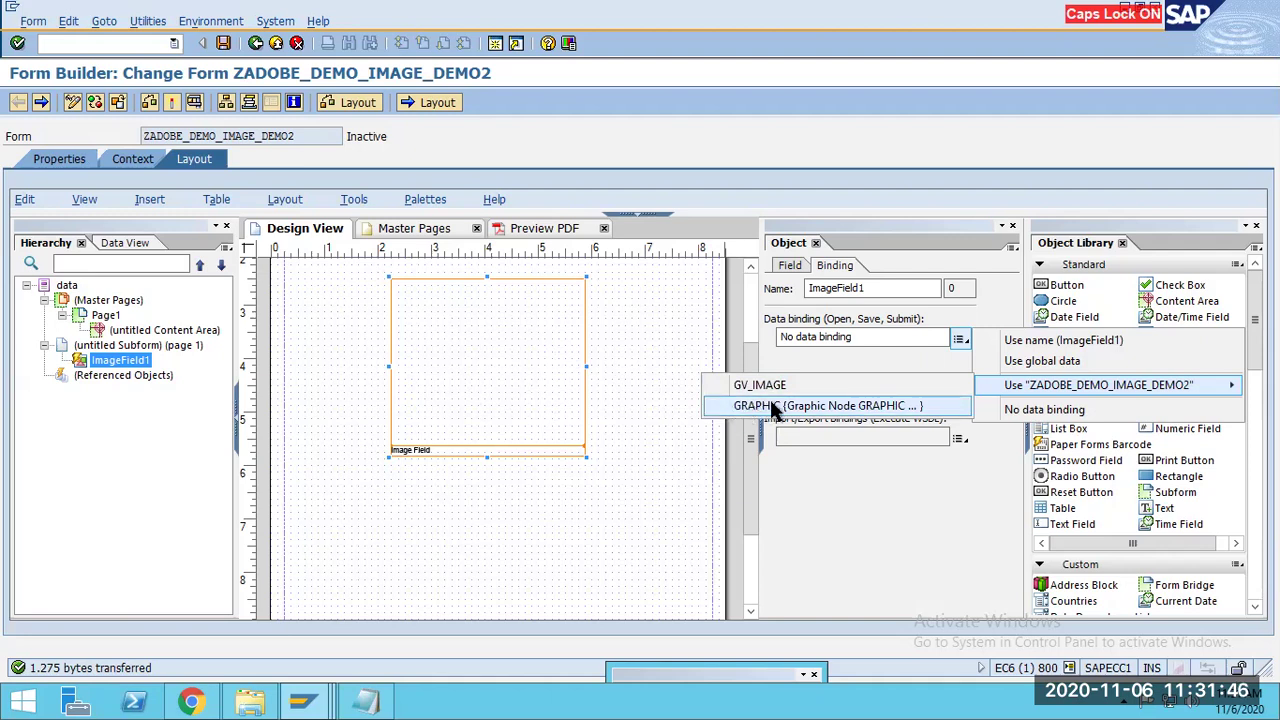
{"action": "left_click", "coordinate": [775, 406]}
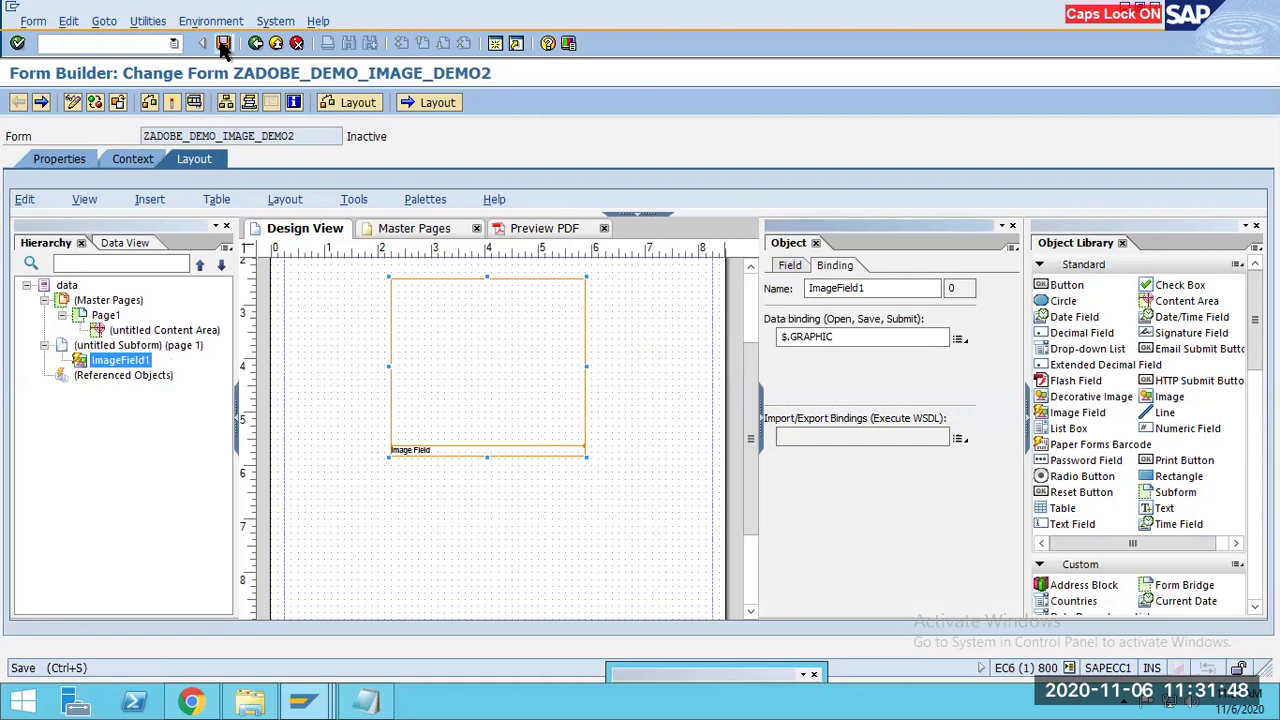
Save and activate the form ZADOBE_DEMO_IMAGE_DEMO2.
{"action": "left_click", "coordinate": [223, 43]}
{"action": "left_click", "coordinate": [172, 103]}
{"action": "left_click", "coordinate": [172, 103]}
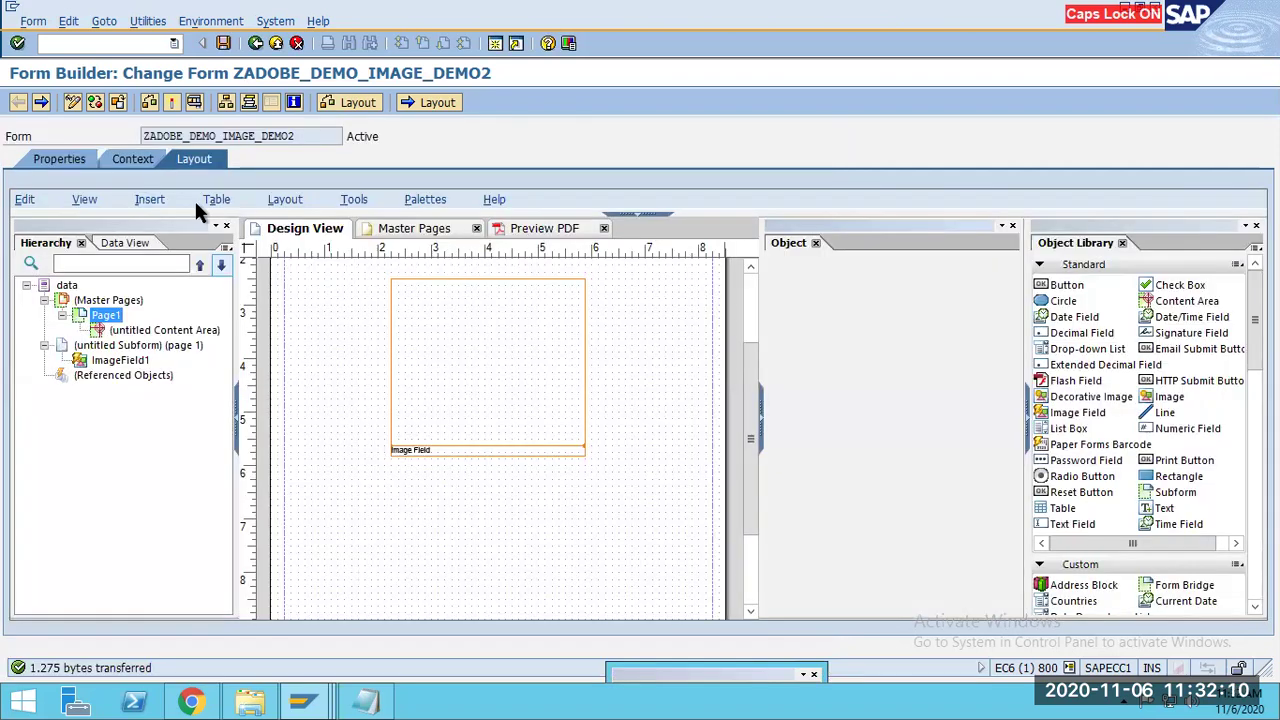
Test the form's generated function module and show its print preview with output device lp01.
{"action": "left_click", "coordinate": [193, 104]}
{"action": "left_click", "coordinate": [250, 349]}
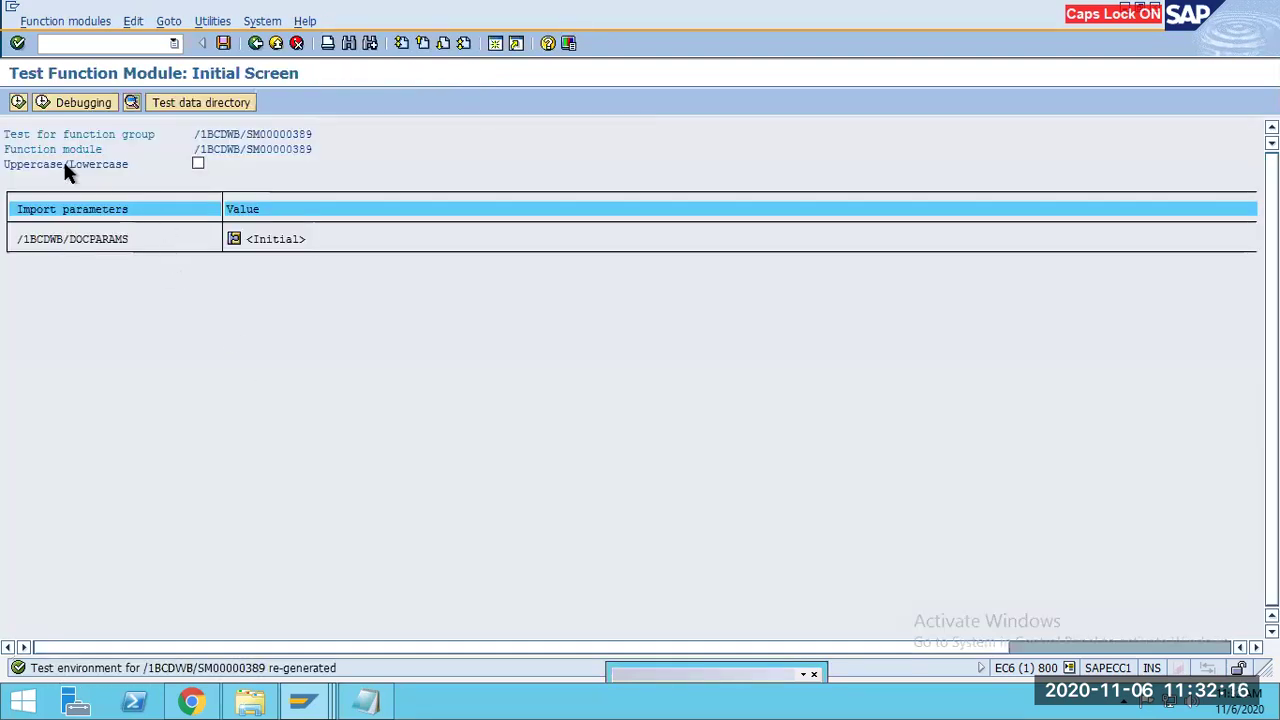
{"action": "left_click", "coordinate": [18, 102]}
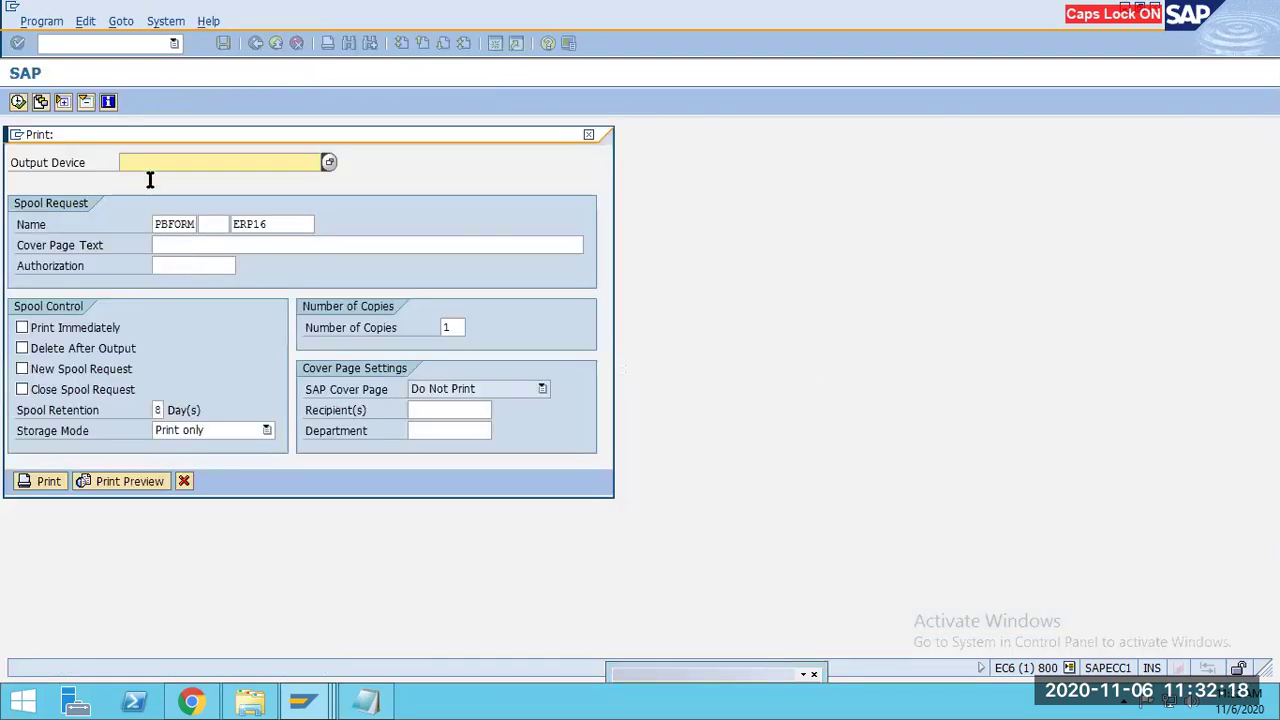
{"action": "left_click", "coordinate": [134, 164]}
{"action": "type", "text": "lp01"}
{"action": "left_click", "coordinate": [120, 482]}
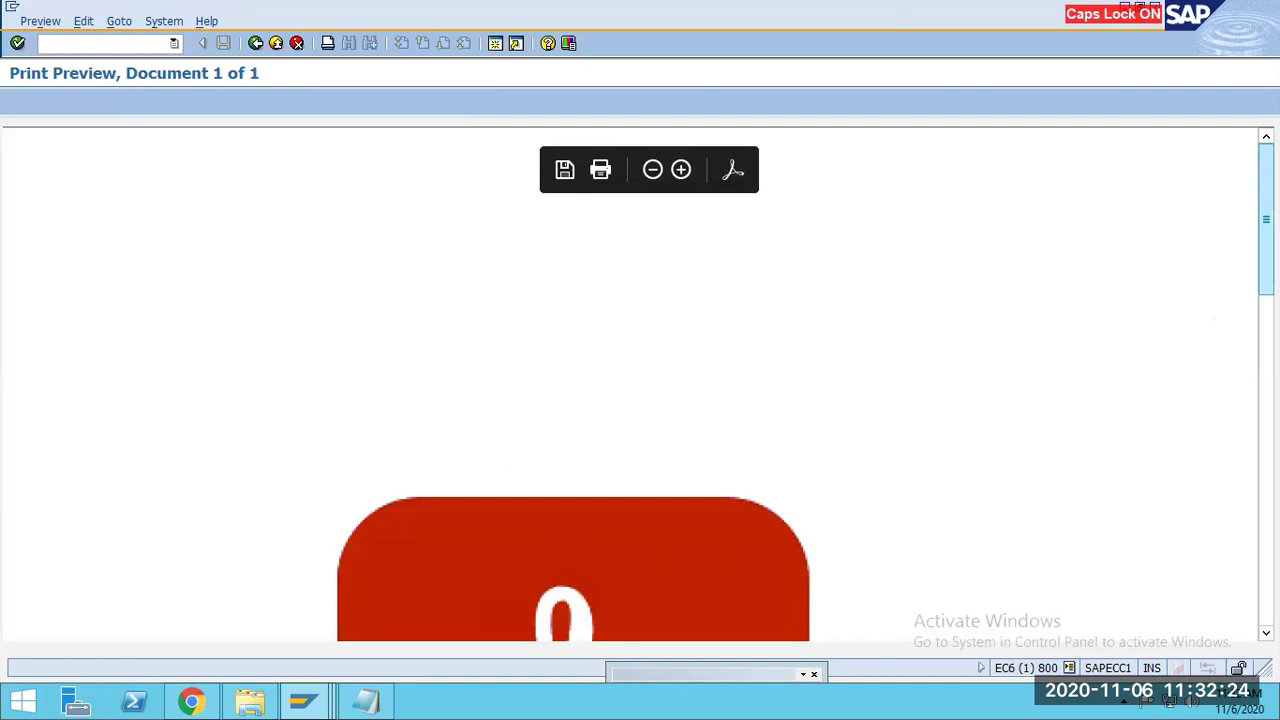
Examine the image in the print preview and return to the form's layout.
{"action": "scroll", "coordinate": [724, 517], "scroll_direction": "down", "scroll_amount": 5}
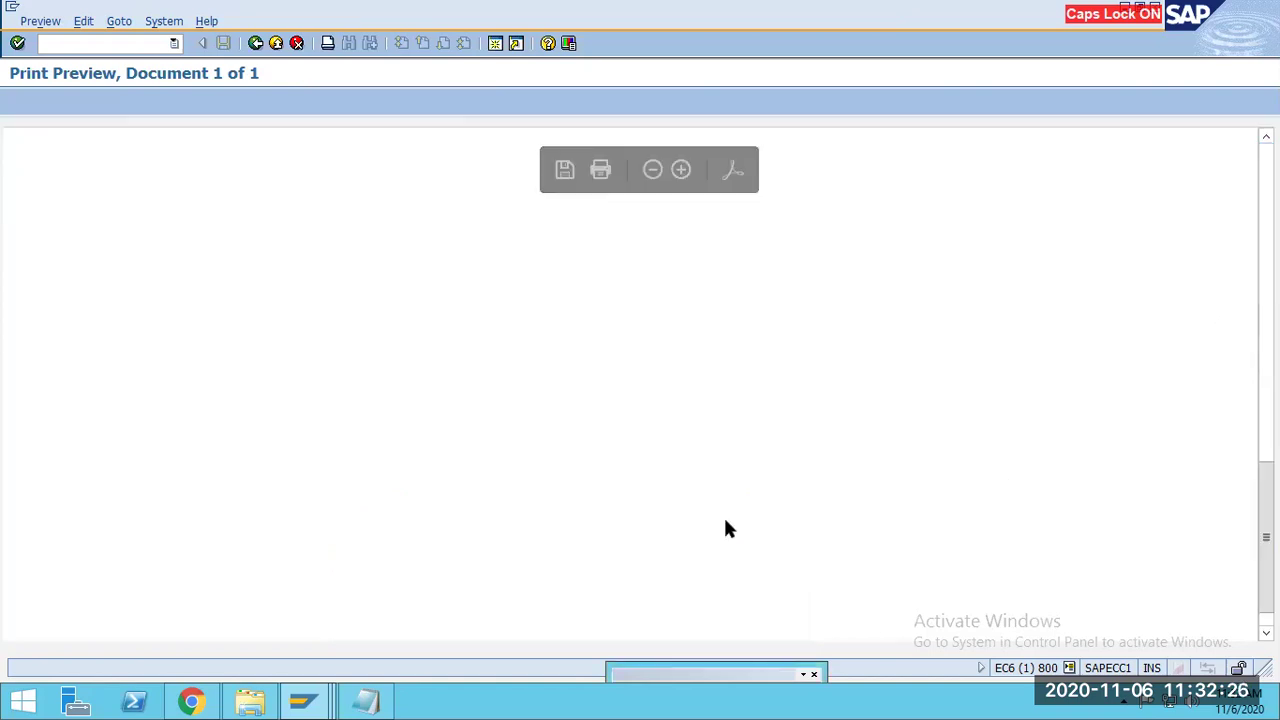
{"action": "scroll", "coordinate": [727, 529], "scroll_direction": "up", "scroll_amount": 3}
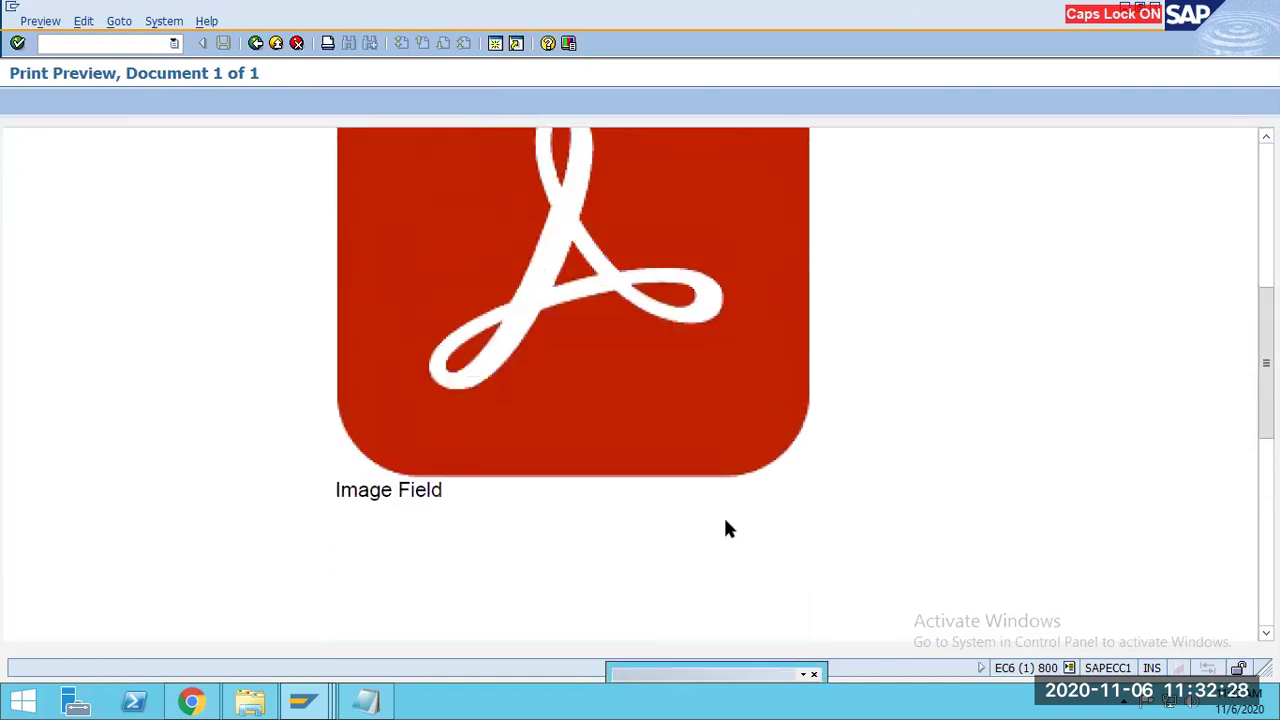
{"action": "scroll", "coordinate": [727, 529], "scroll_direction": "up", "scroll_amount": 3}
{"action": "scroll", "coordinate": [723, 520], "scroll_direction": "down", "scroll_amount": 1}
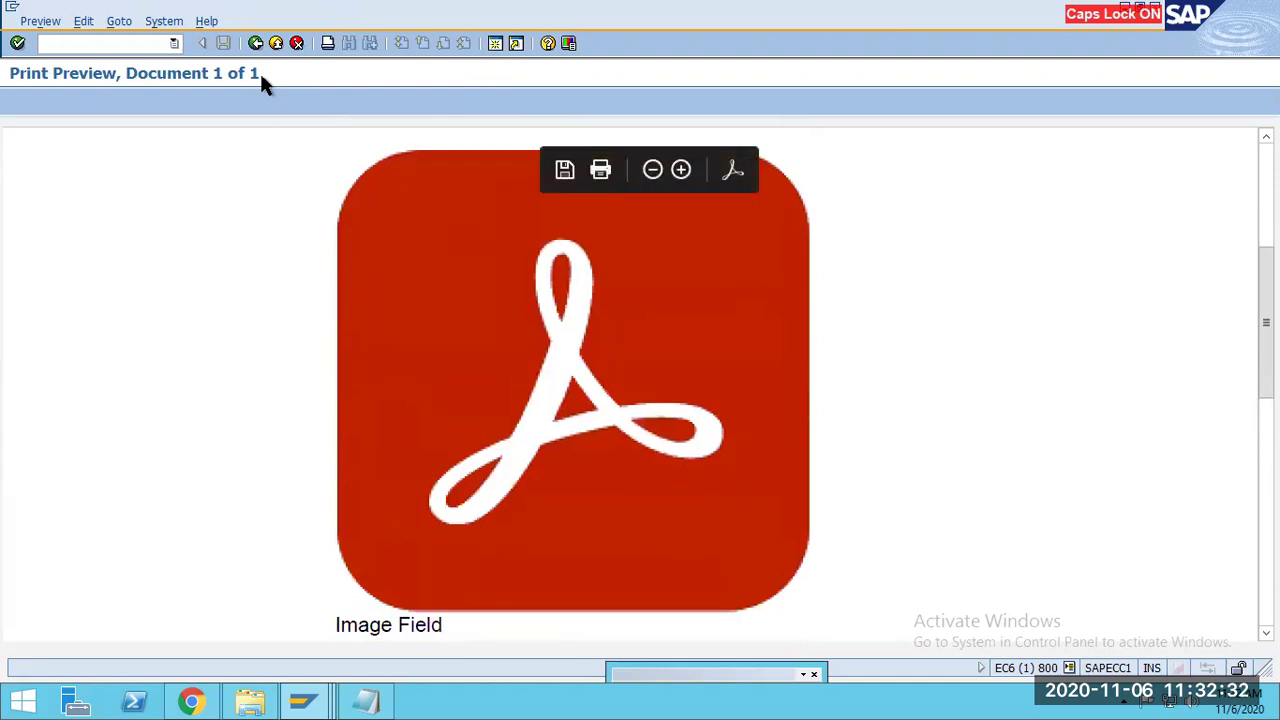
{"action": "left_click", "coordinate": [255, 43]}
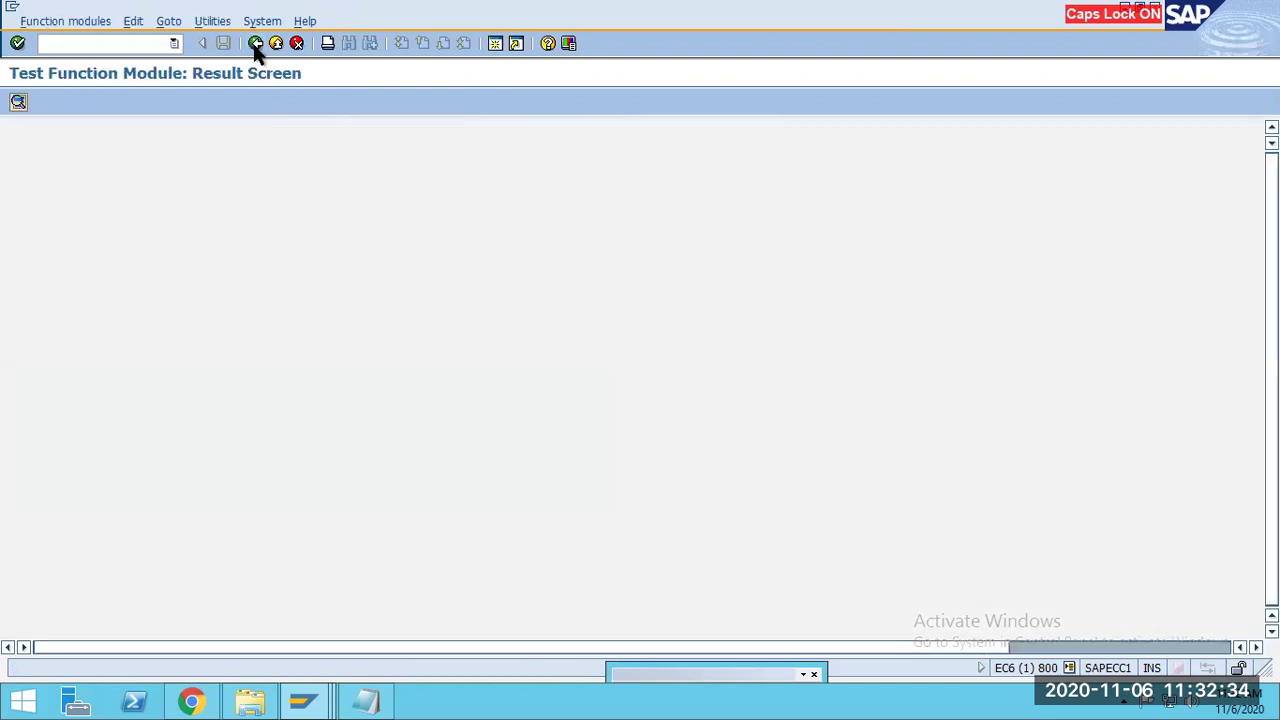
{"action": "left_click", "coordinate": [255, 43]}
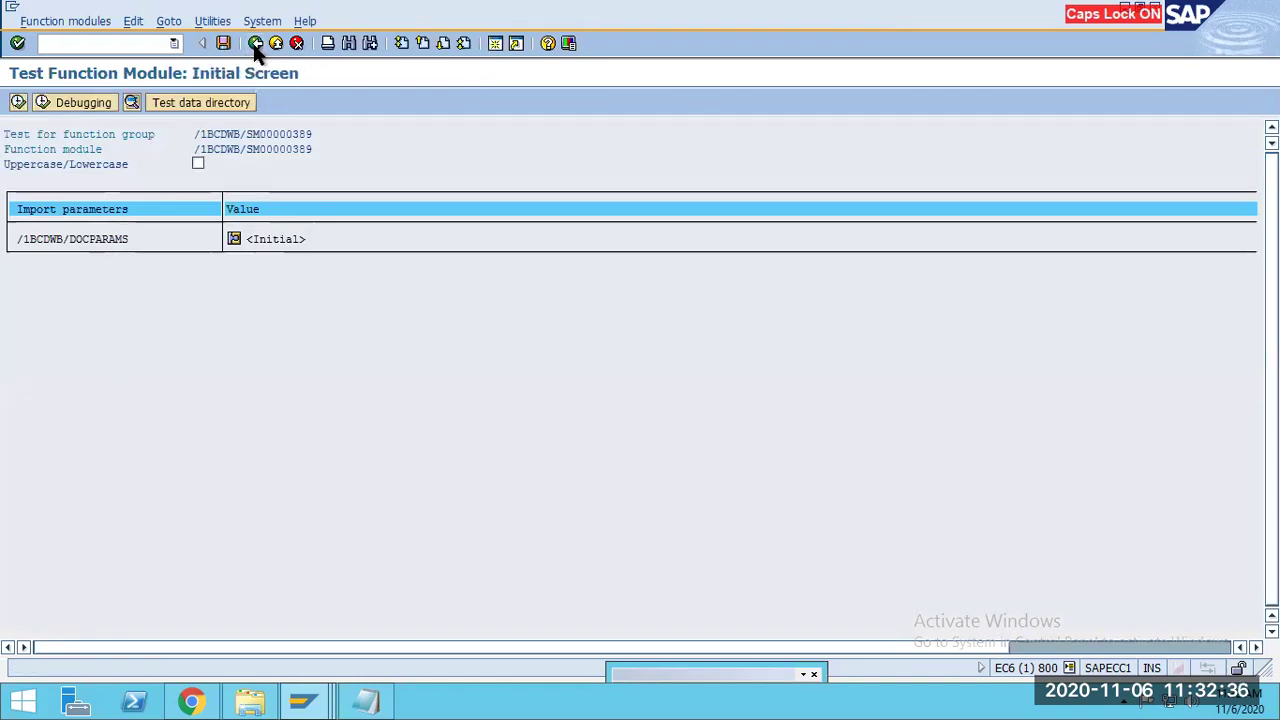
{"action": "left_click", "coordinate": [255, 43]}
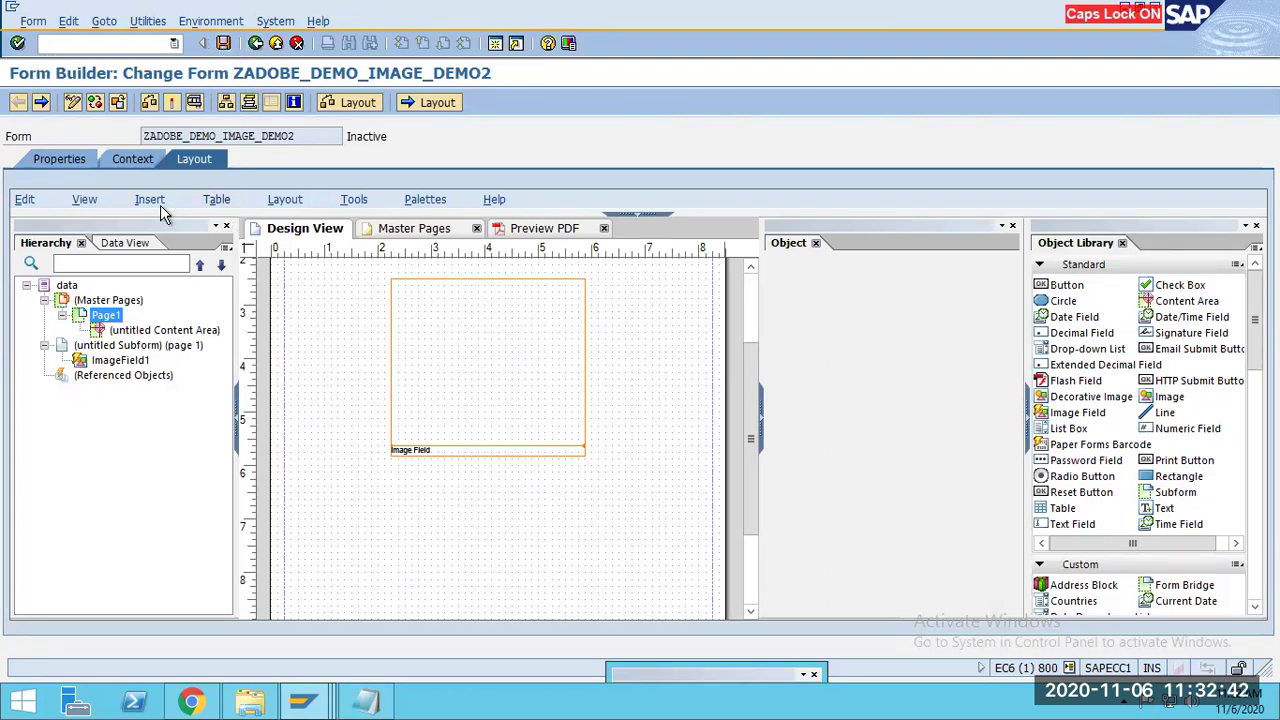
Copy the form name and open ZADOBE_DRIVER_PROGRAM for changing in a new SE38 session.
{"action": "left_click_drag", "start_coordinate": [303, 137], "coordinate": [110, 137]}
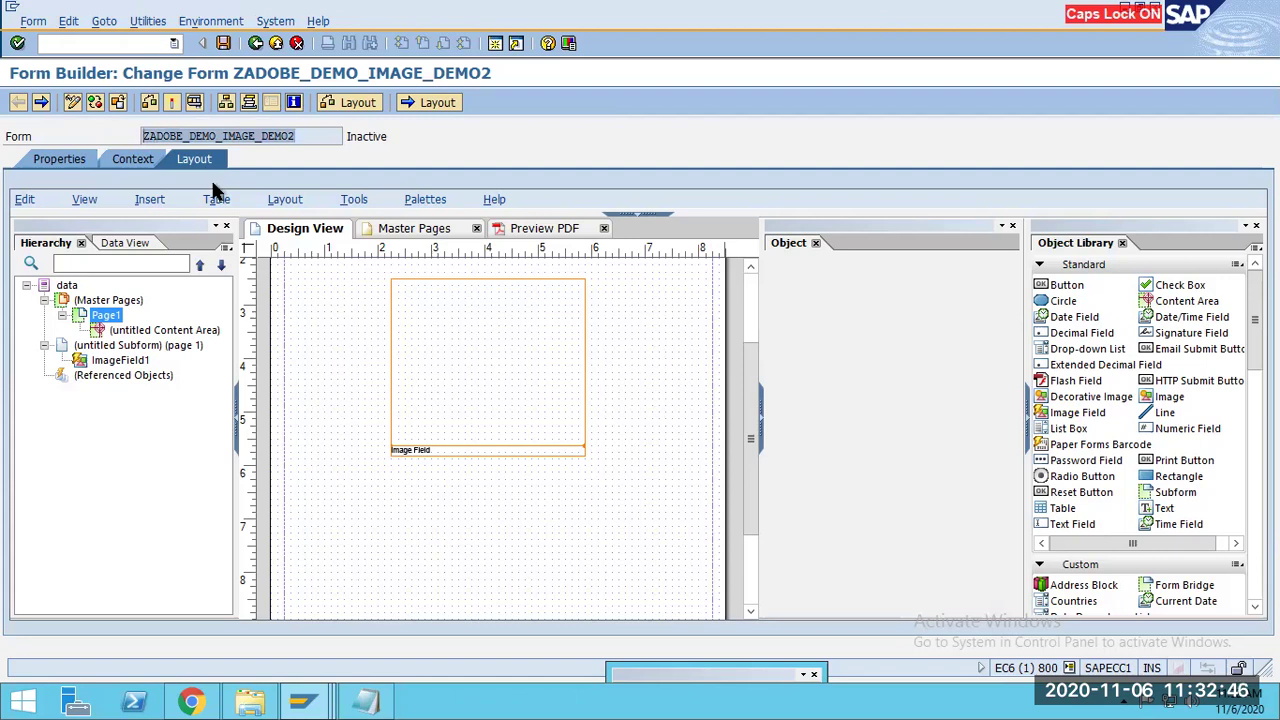
{"action": "key", "text": "ctrl+c"}
{"action": "left_click", "coordinate": [61, 43]}
{"action": "type", "text": "/OSE38"}
{"action": "key", "text": "Return"}
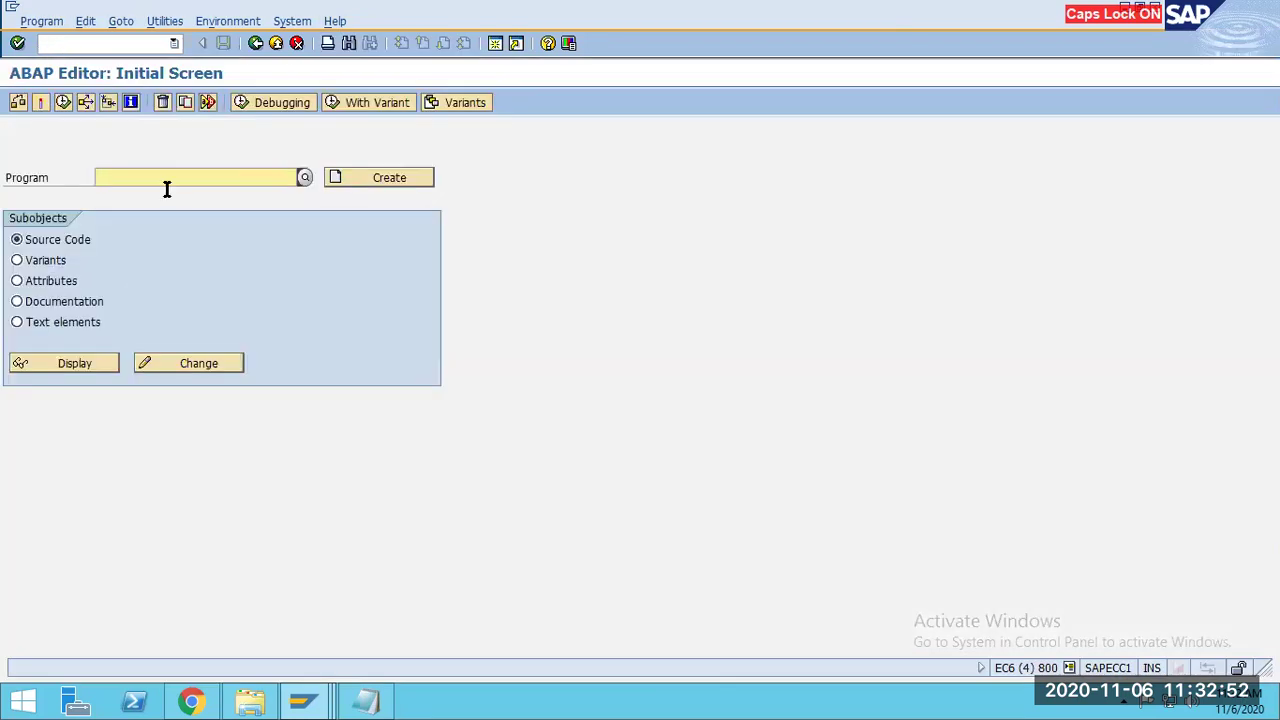
{"action": "left_click", "coordinate": [159, 177]}
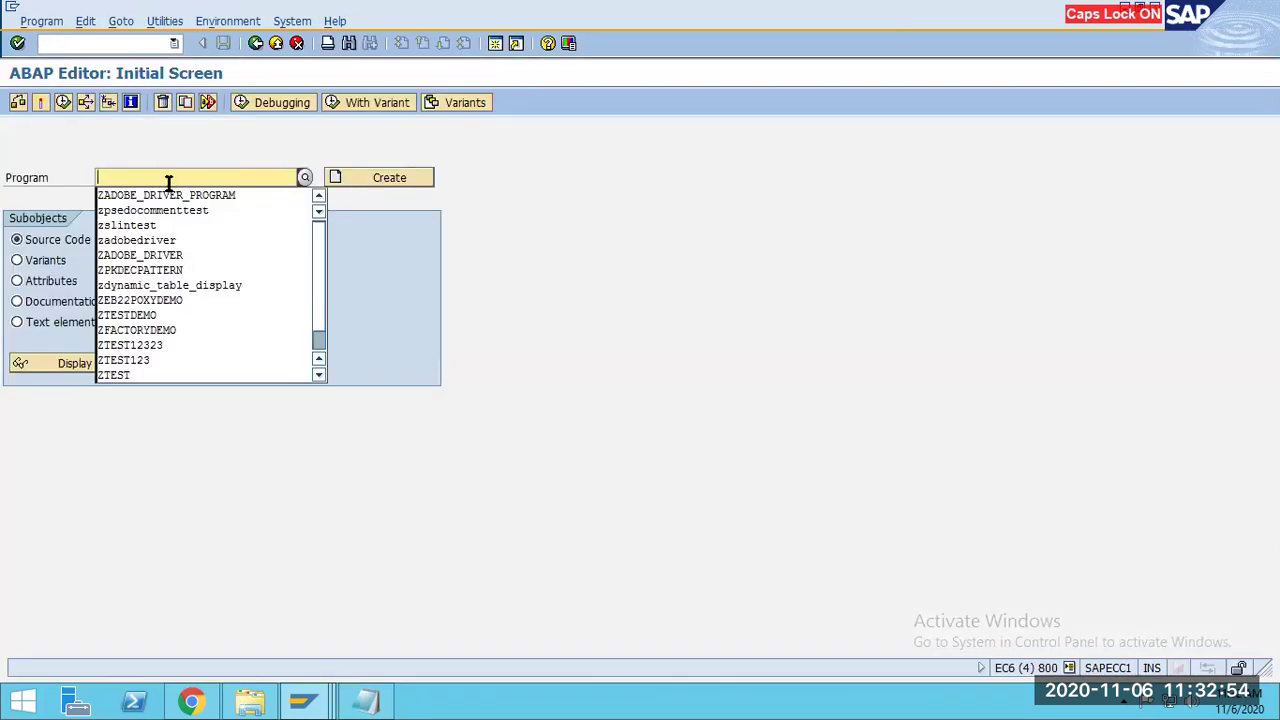
{"action": "left_click", "coordinate": [175, 196]}
{"action": "left_click", "coordinate": [197, 364]}
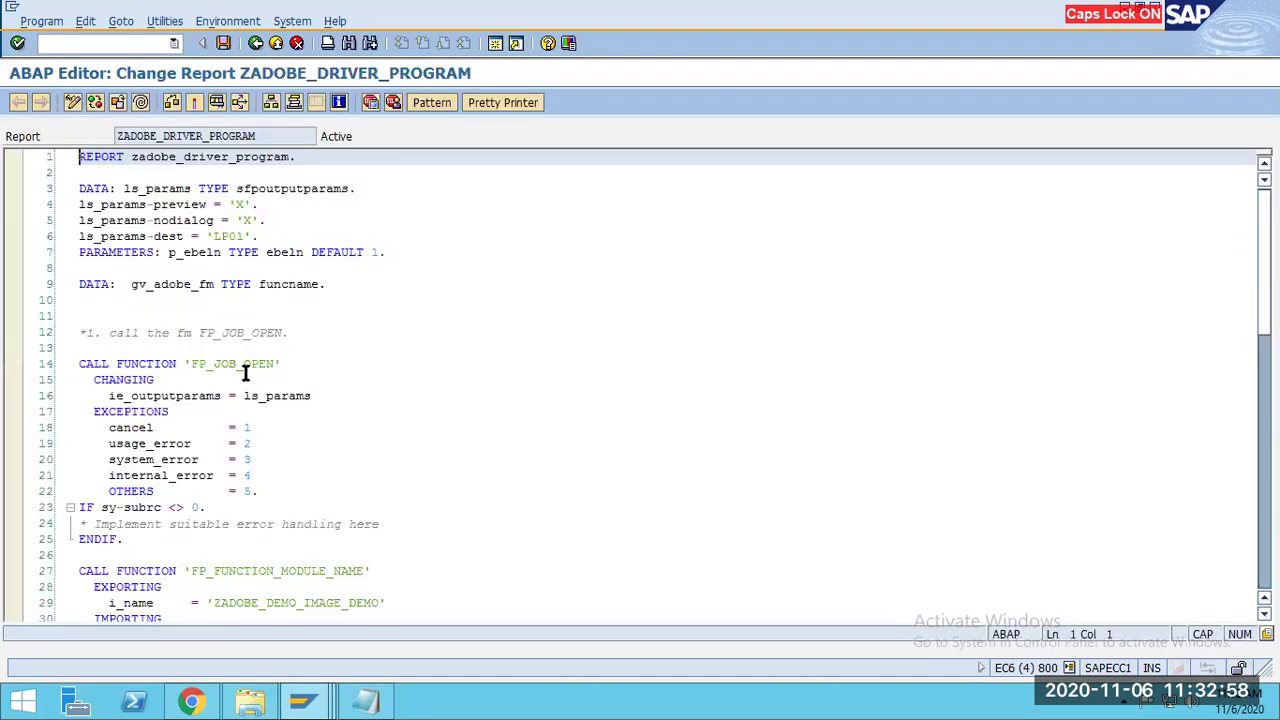
Replace the form name passed to i_name in the FP_FUNCTION_MODULE_NAME call with 'ZADOBE_DEMO_IMAGE_DEMO2'.
{"action": "left_click", "coordinate": [406, 375]}
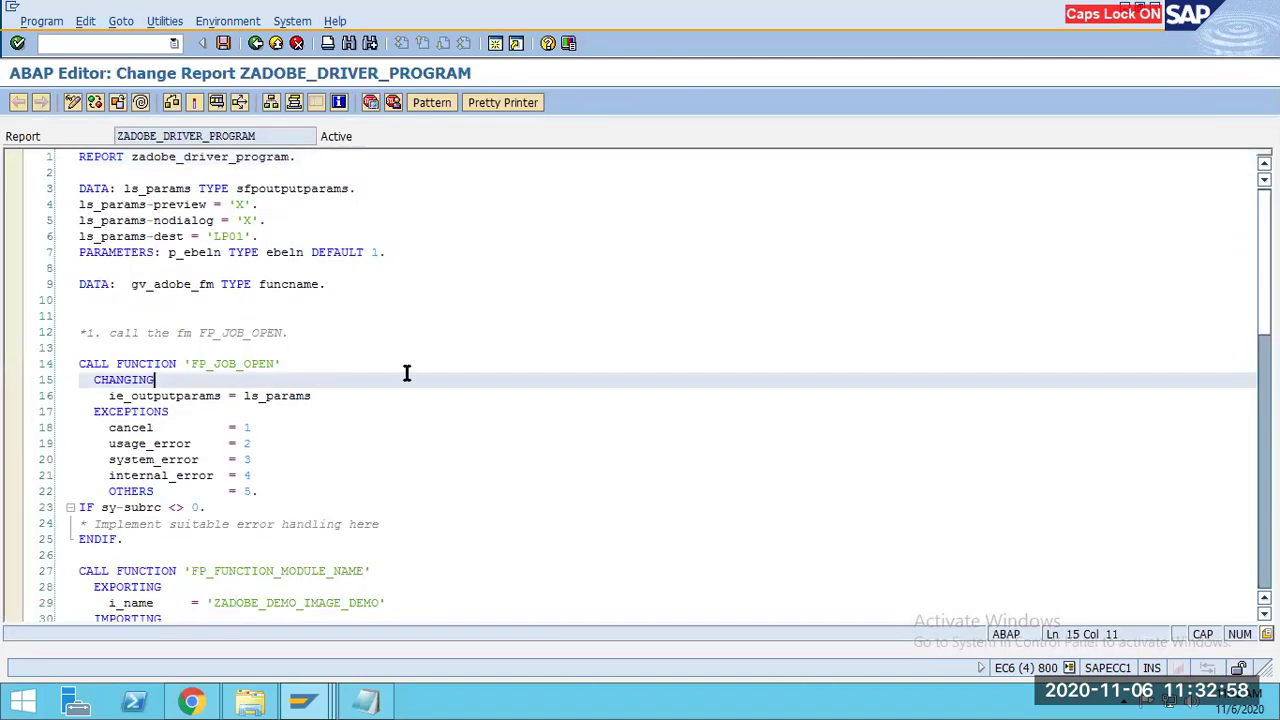
{"action": "left_click", "coordinate": [223, 290]}
{"action": "scroll", "coordinate": [323, 374], "scroll_direction": "down", "scroll_amount": 4}
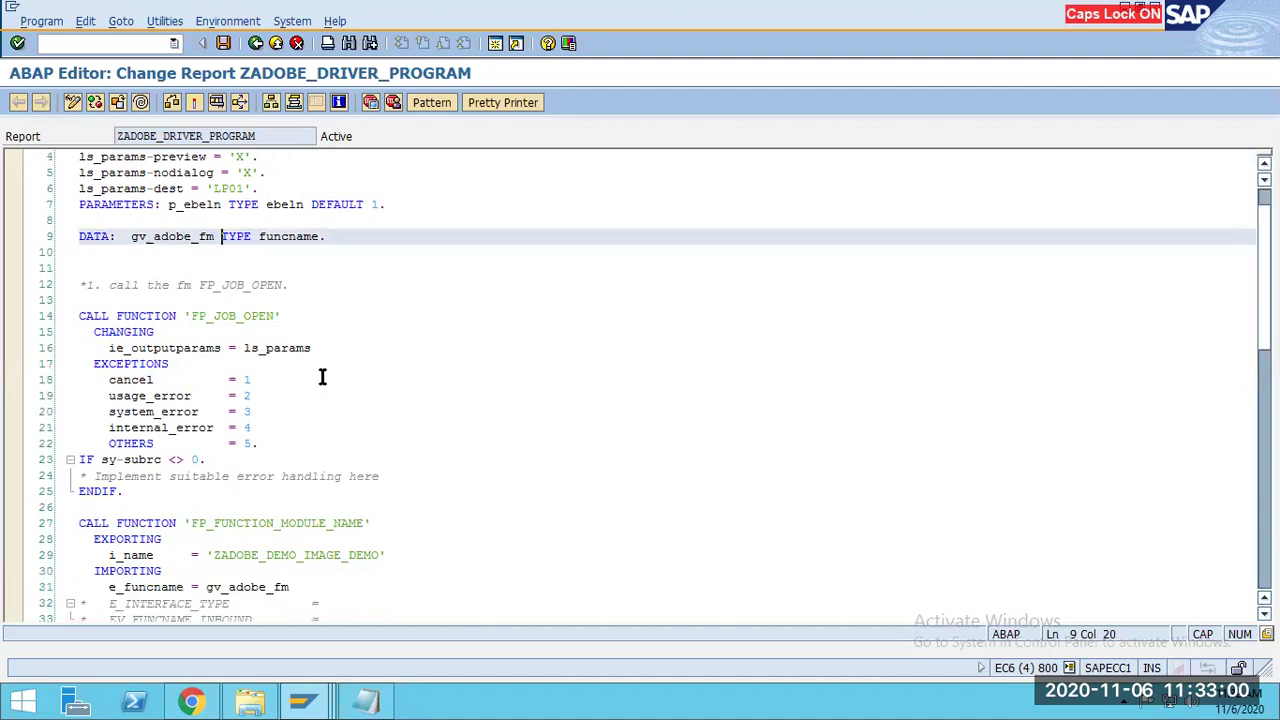
{"action": "left_click_drag", "start_coordinate": [380, 411], "coordinate": [218, 411]}
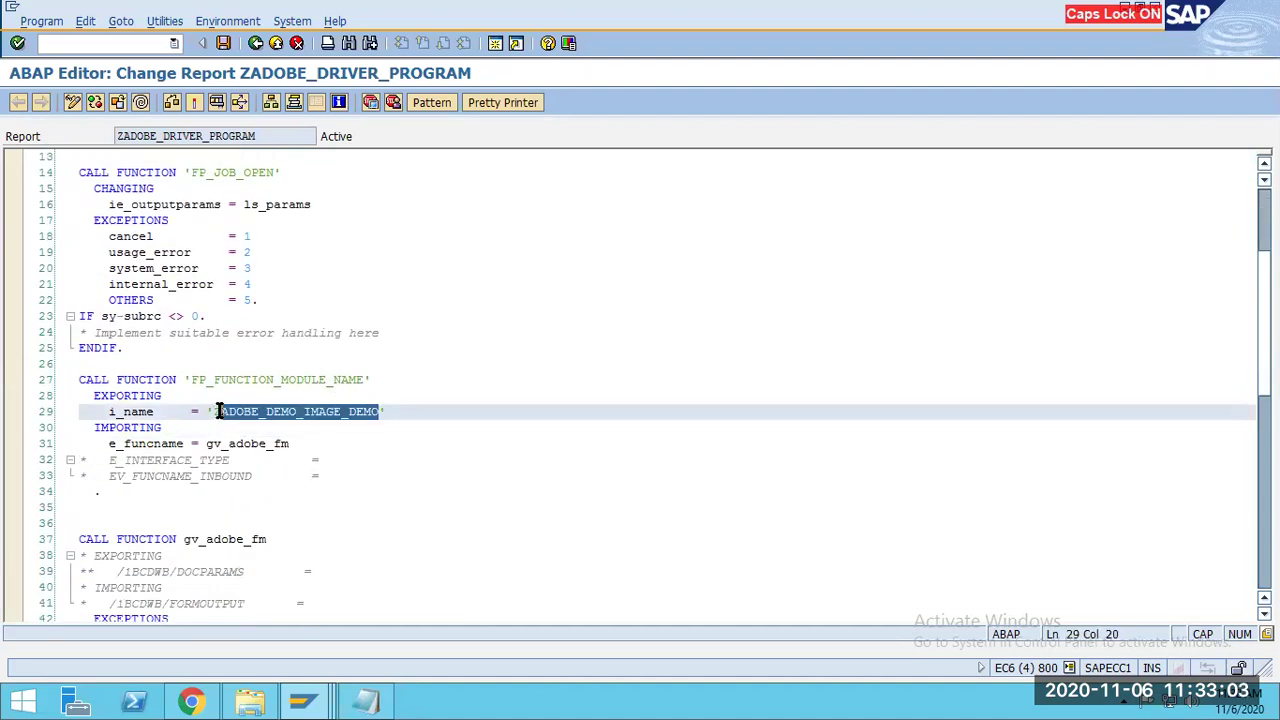
{"action": "key", "text": "Delete"}
{"action": "key", "text": "ctrl+v"}
{"action": "left_click", "coordinate": [397, 411]}
Comment out the three ls_params assignments for preview, nodialog and dest.
{"action": "left_click_drag", "start_coordinate": [294, 443], "coordinate": [191, 450]}
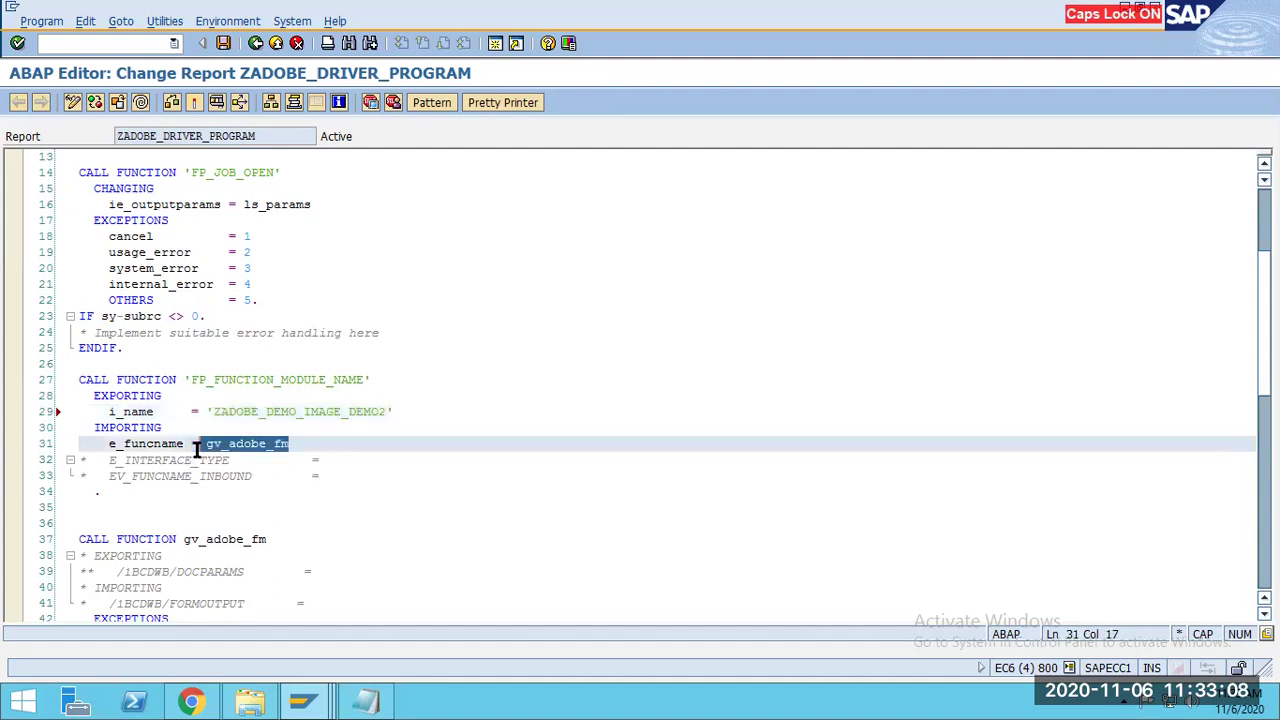
{"action": "left_click", "coordinate": [345, 478]}
{"action": "scroll", "coordinate": [322, 513], "scroll_direction": "down", "scroll_amount": 3}
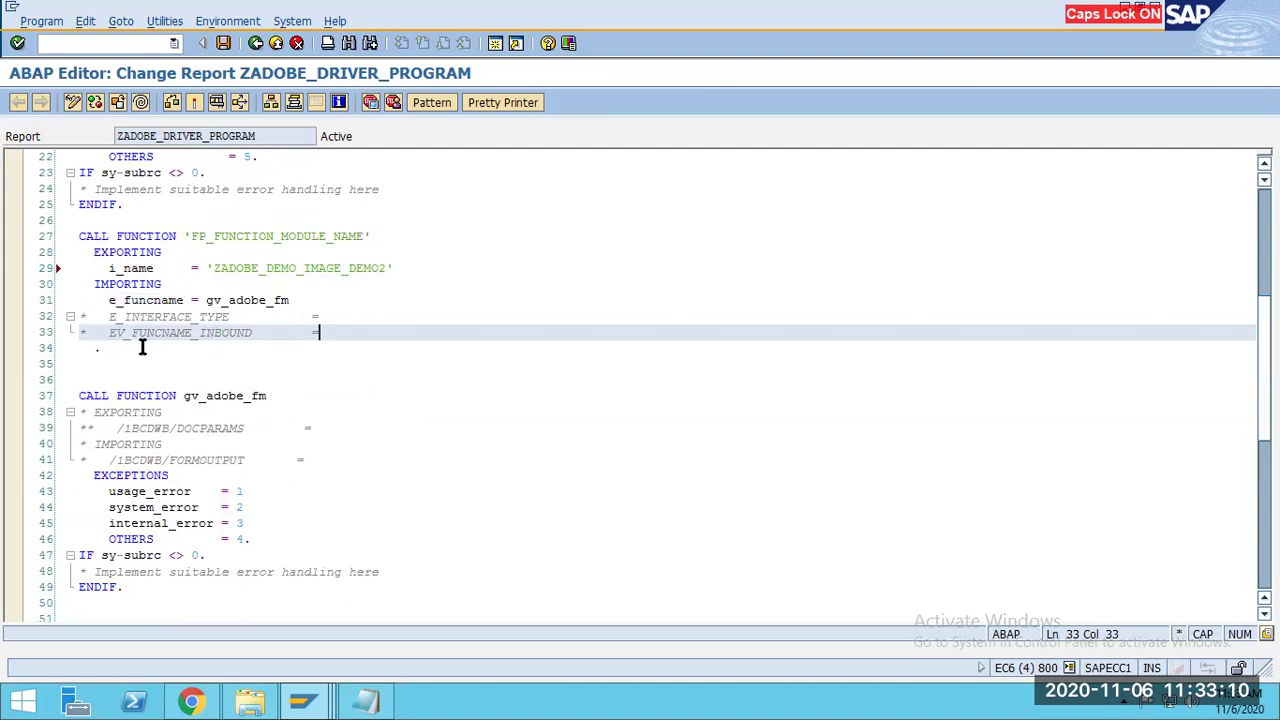
{"action": "scroll", "coordinate": [246, 517], "scroll_direction": "up", "scroll_amount": 7}
{"action": "left_click_drag", "start_coordinate": [260, 237], "coordinate": [62, 210]}
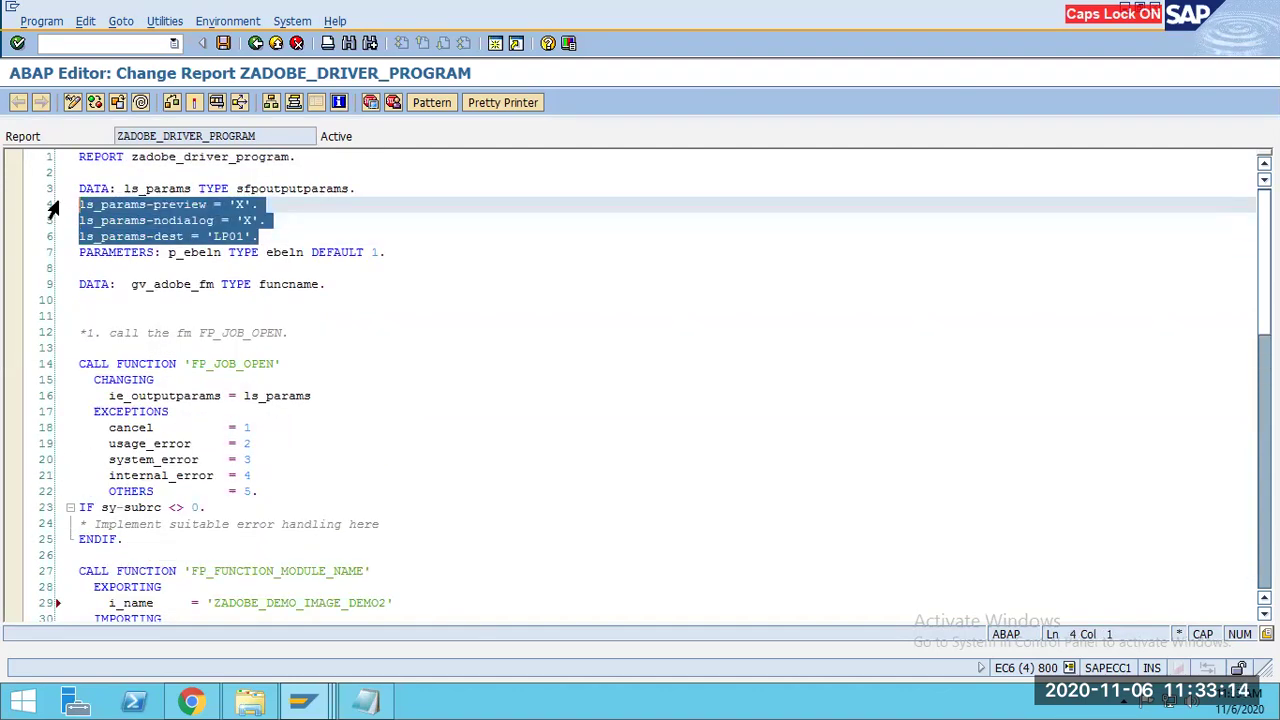
{"action": "key", "text": "ctrl+less"}
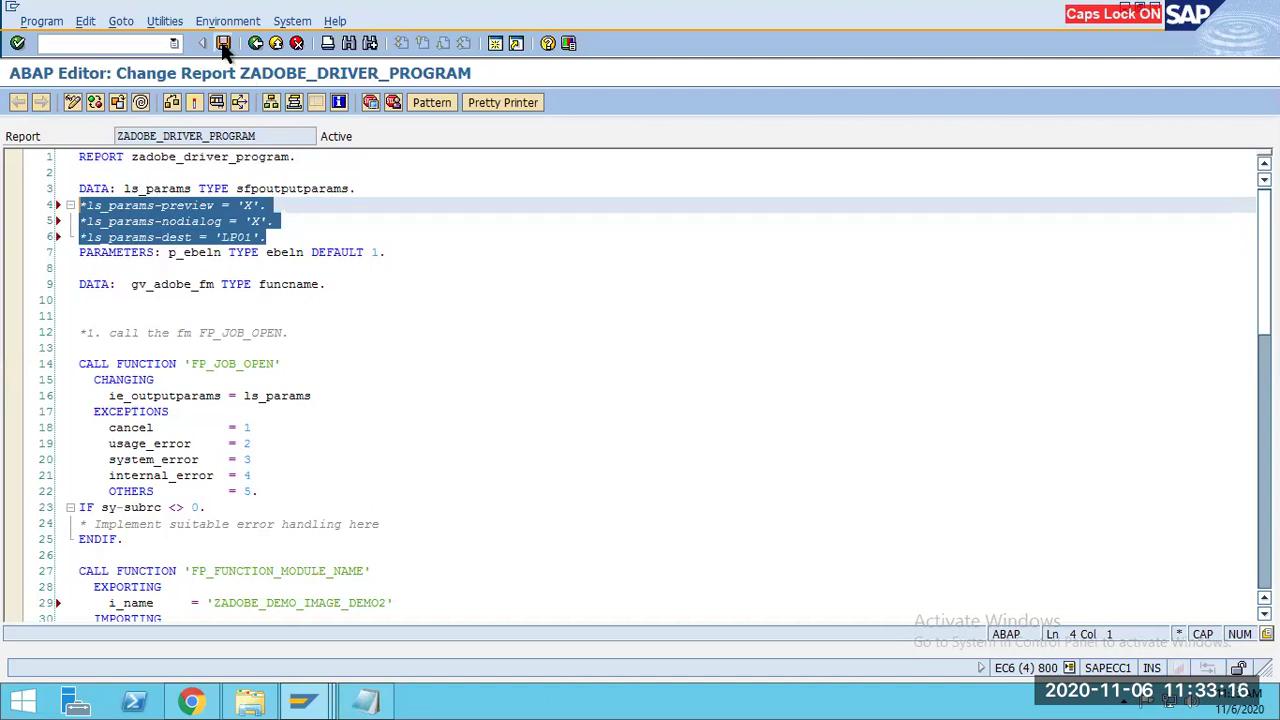
Save and activate the driver program.
{"action": "left_click", "coordinate": [223, 43]}
{"action": "left_click", "coordinate": [192, 102]}
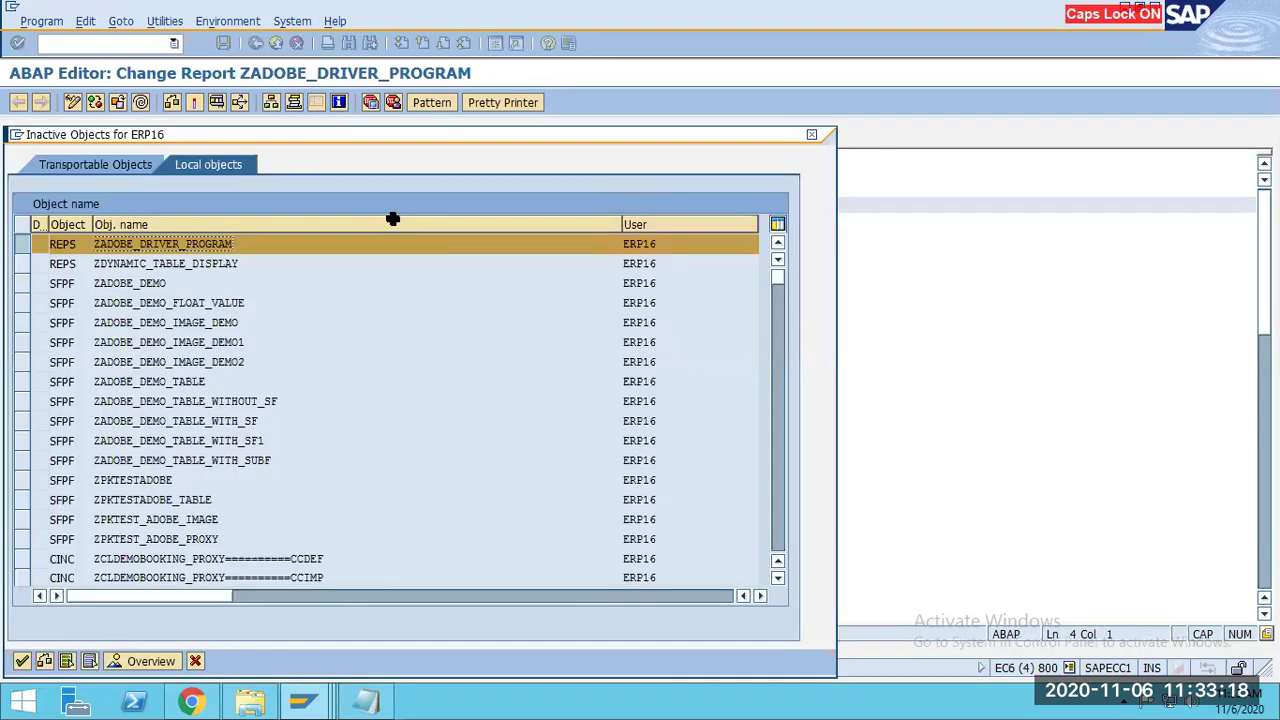
{"action": "key", "text": "Return"}
Run the driver program with output device lp01, check the image in its print preview and return to the selection screen.
{"action": "left_click", "coordinate": [218, 101]}
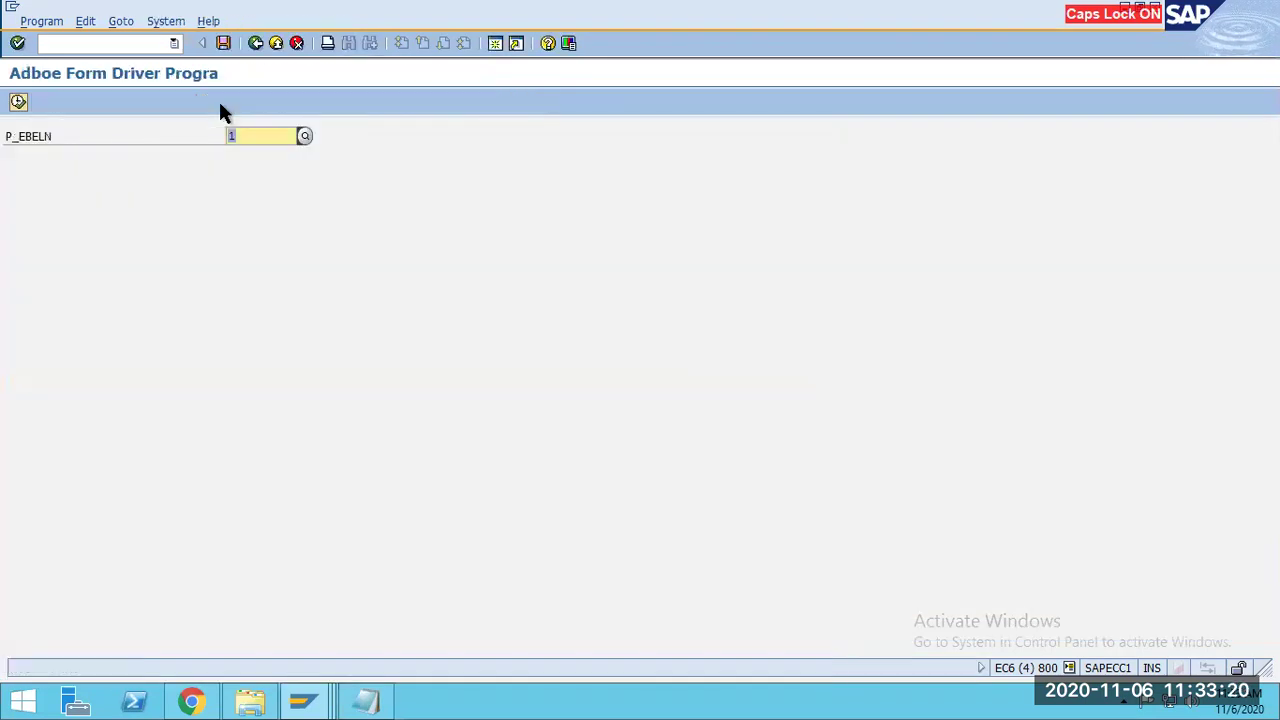
{"action": "left_click", "coordinate": [18, 102]}
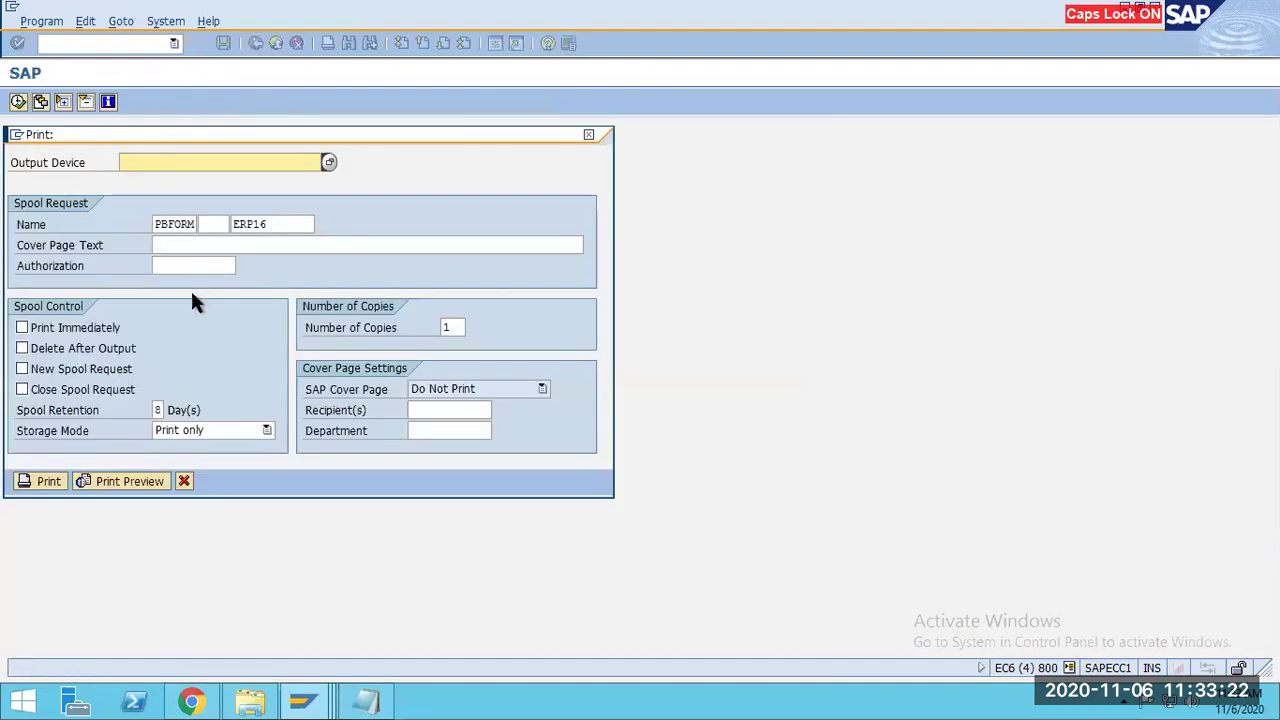
{"action": "type", "text": "lp01"}
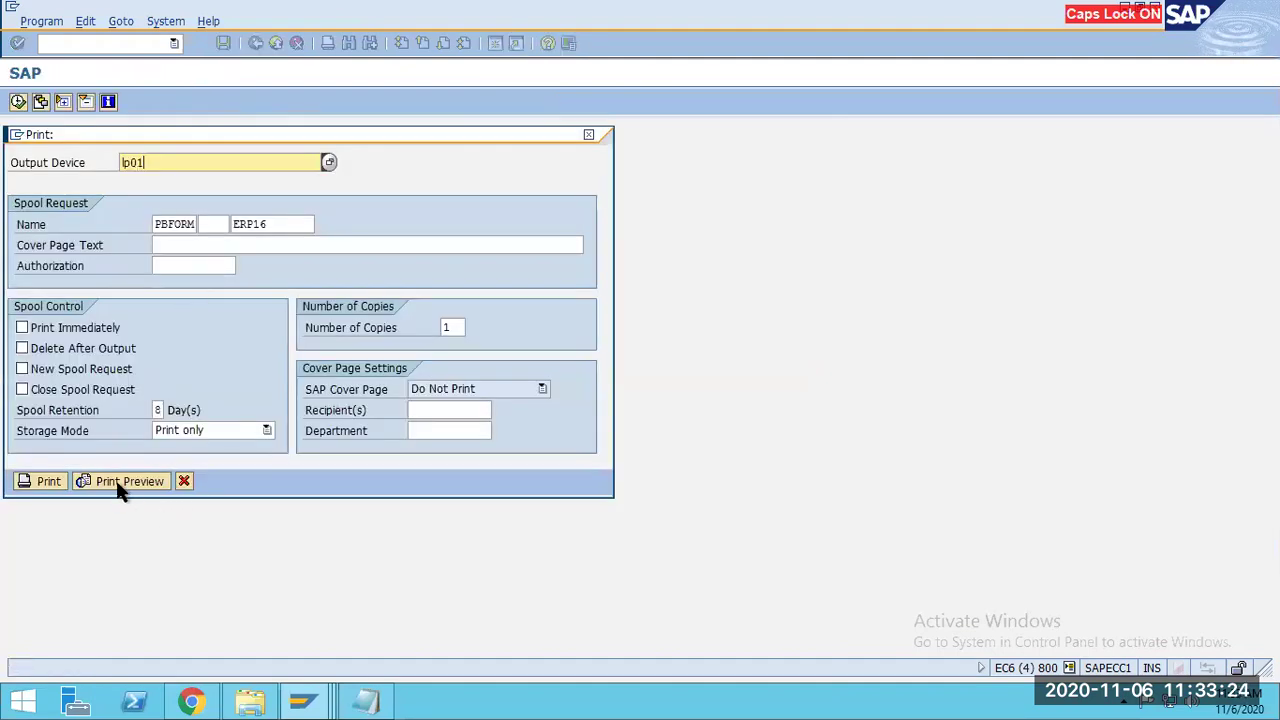
{"action": "left_click", "coordinate": [120, 484]}
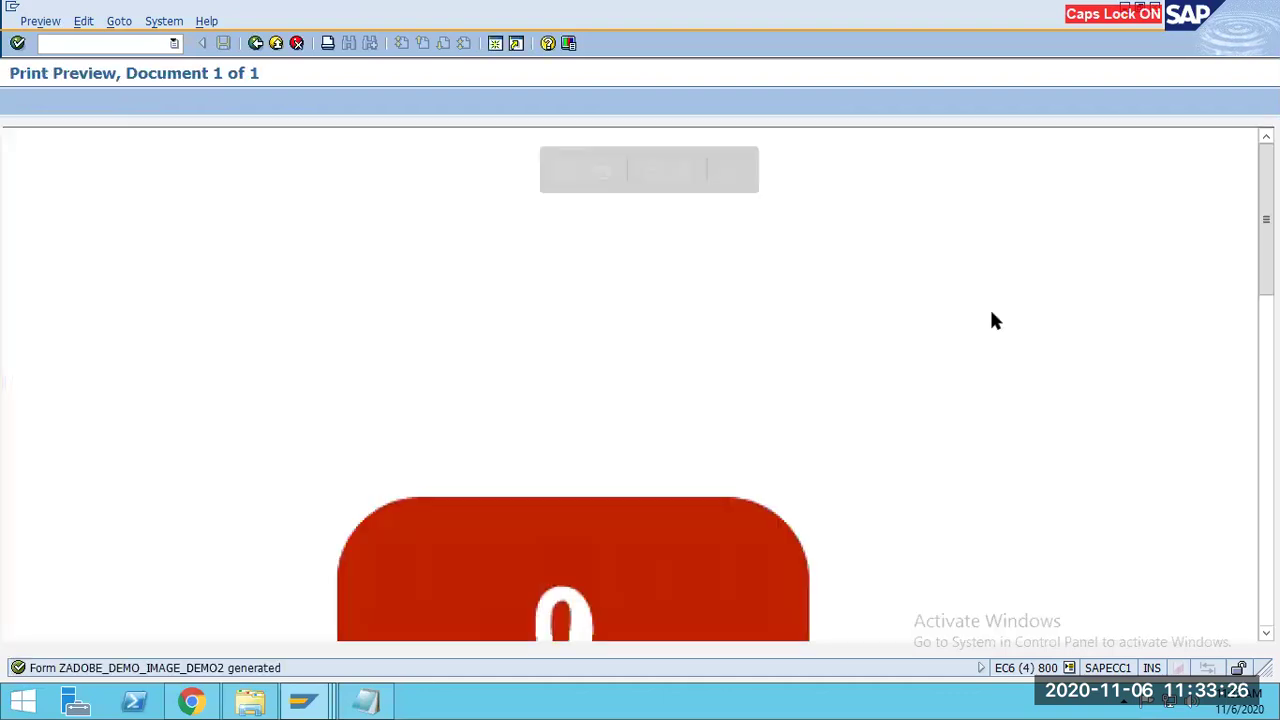
{"action": "scroll", "coordinate": [573, 400], "scroll_direction": "down", "scroll_amount": 4}
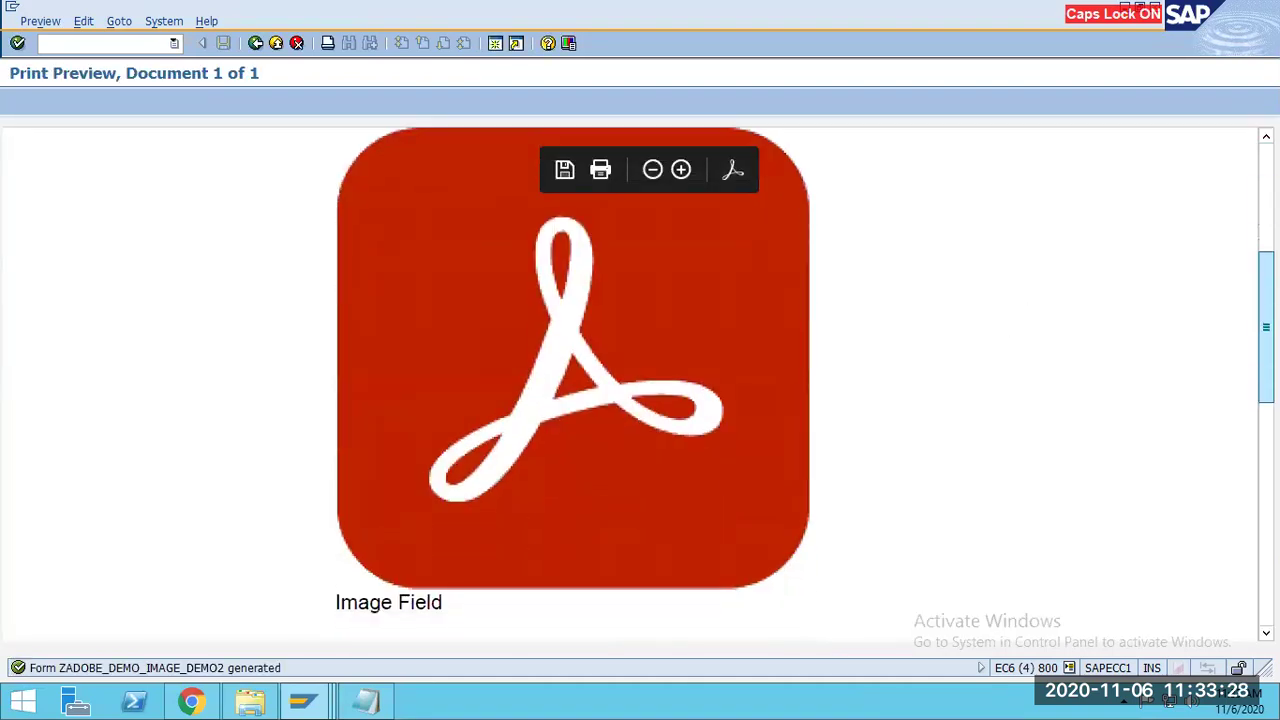
{"action": "left_click", "coordinate": [258, 45]}
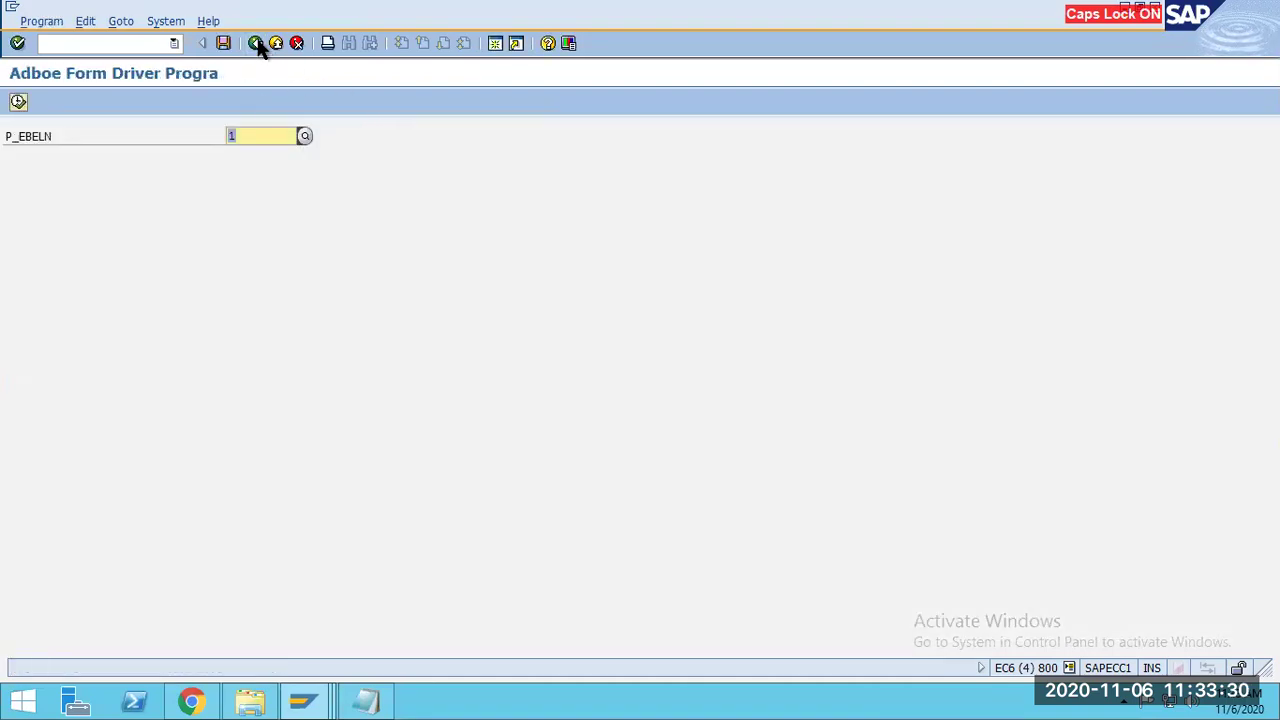
Bring up the driver program's print dialog again, dismiss it and return to the source code.
{"action": "left_click", "coordinate": [18, 103]}
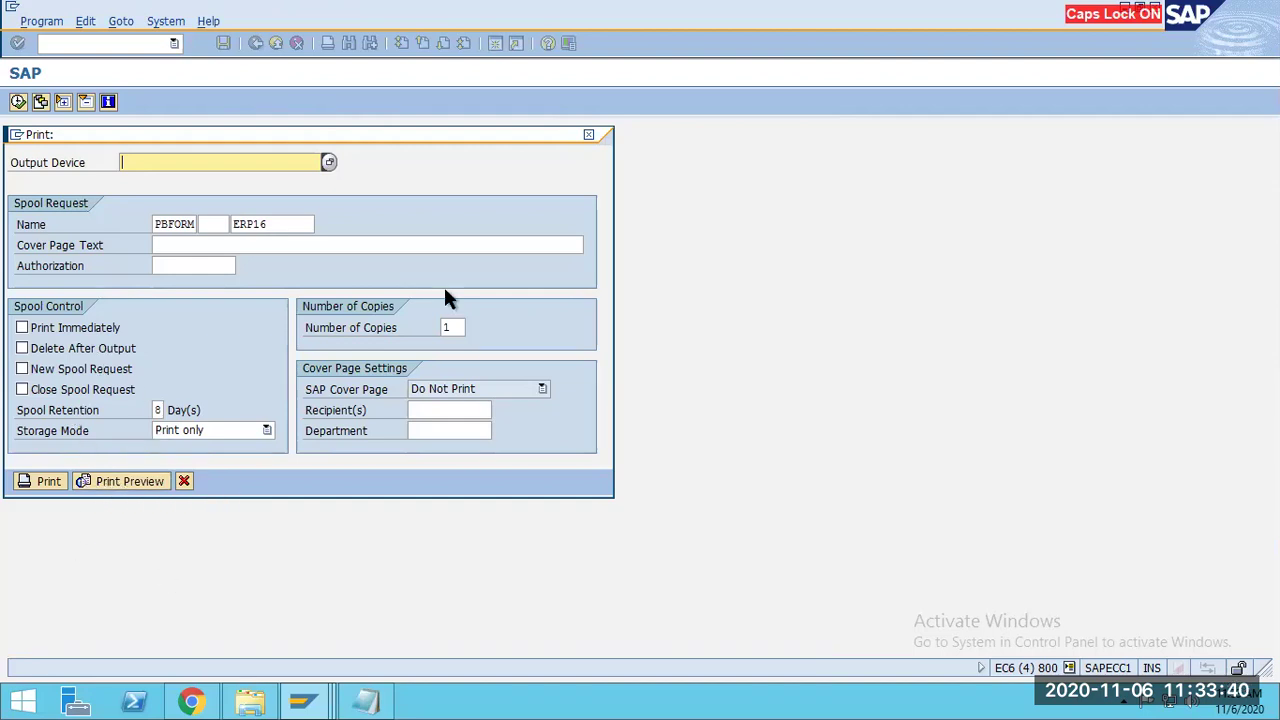
{"action": "left_click", "coordinate": [589, 135]}
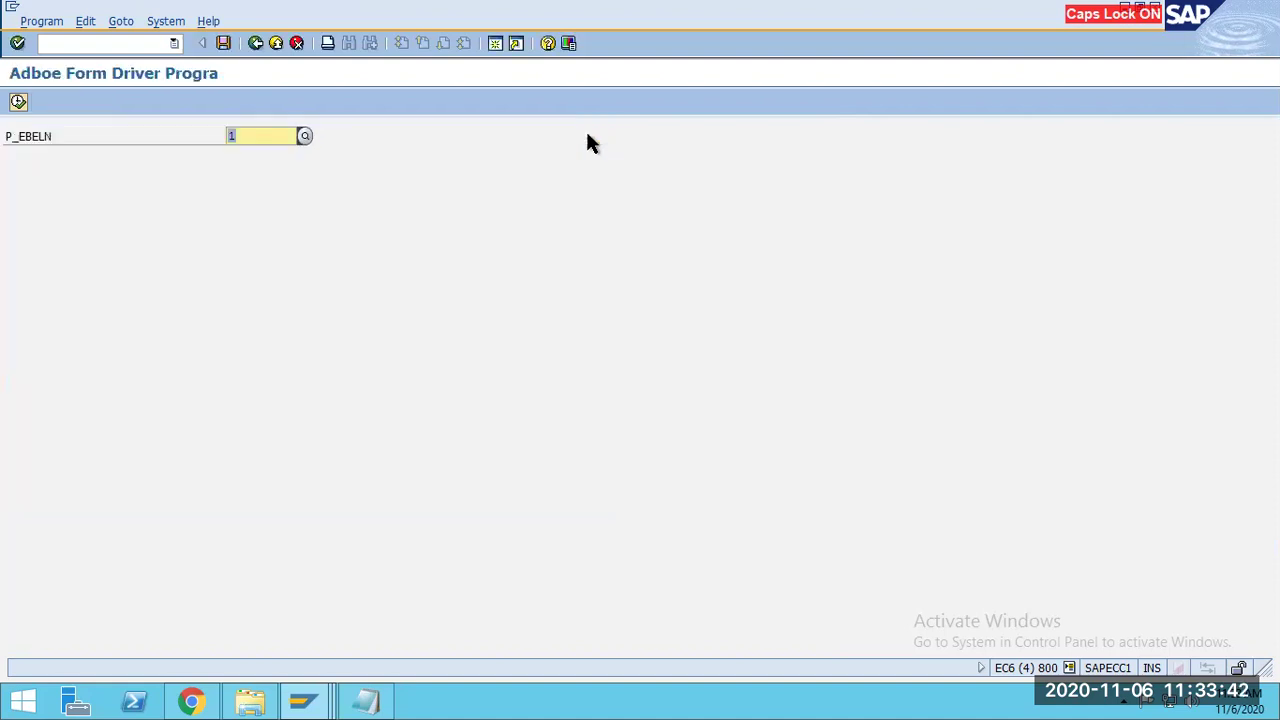
{"action": "left_click", "coordinate": [256, 44]}
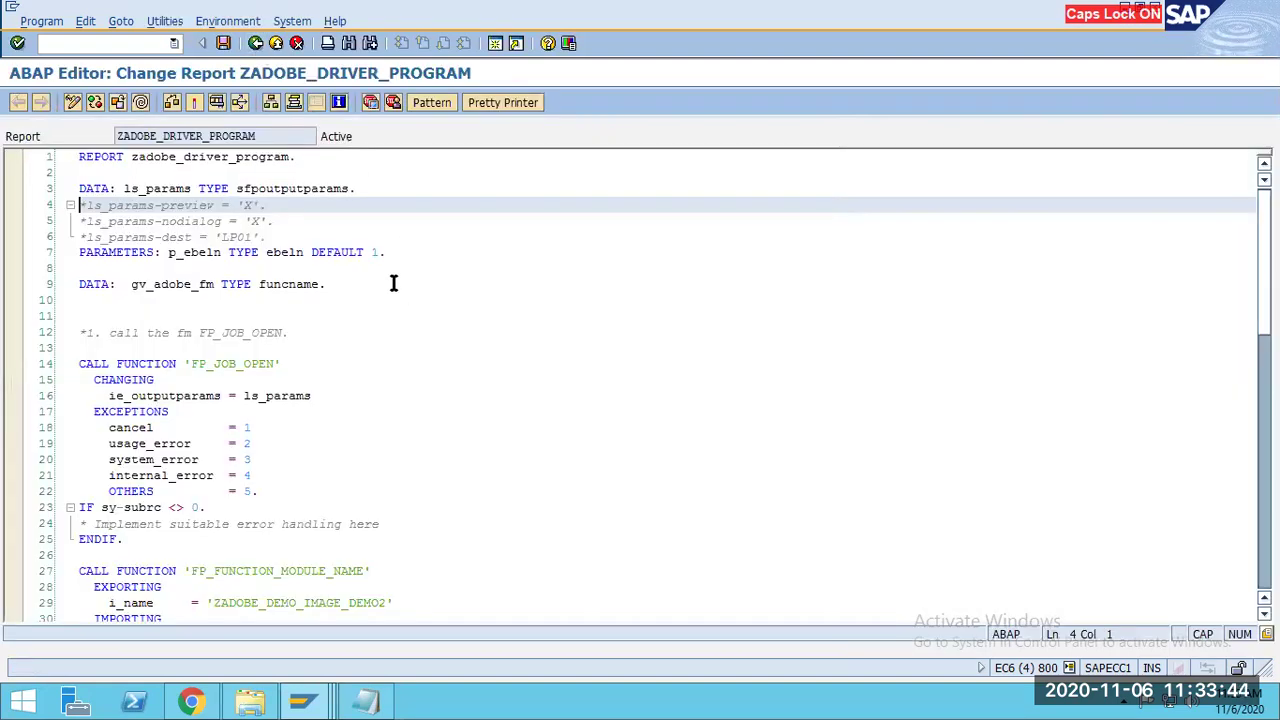
Insert an empty line below the ls_params declaration and review its use in the FP_JOB_OPEN call.
{"action": "left_click", "coordinate": [368, 190]}
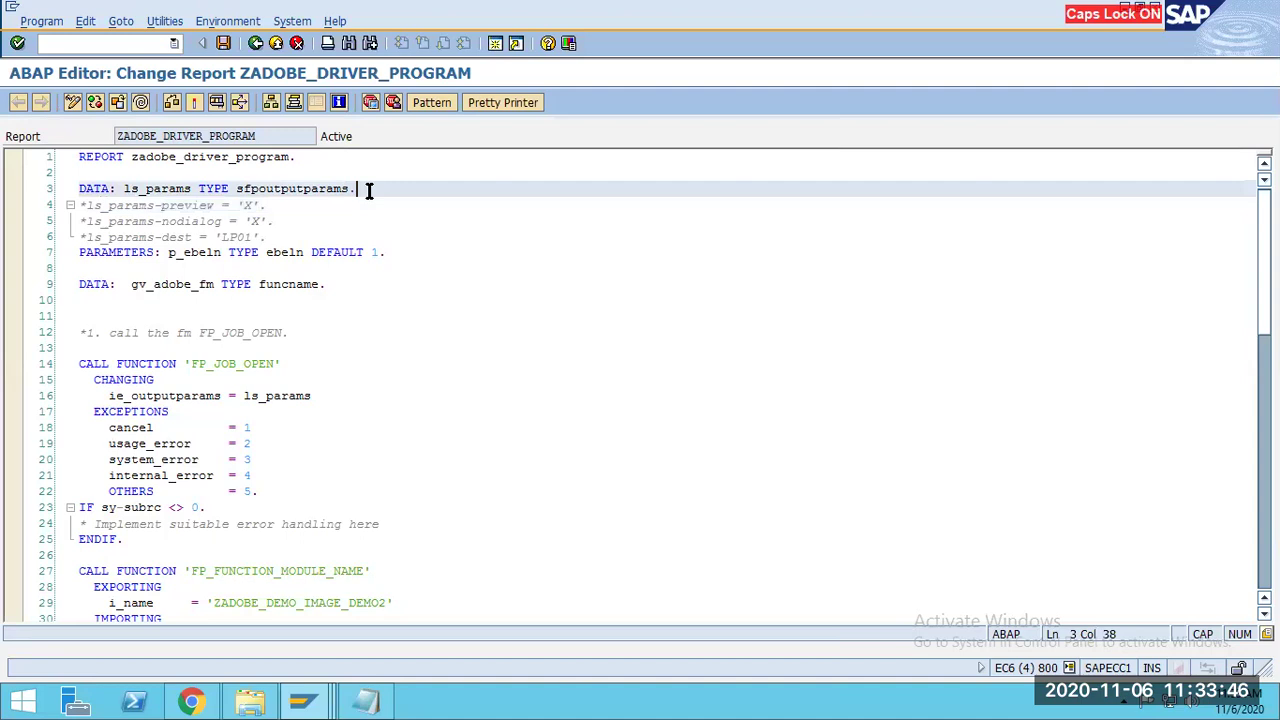
{"action": "key", "text": "Return"}
{"action": "left_click_drag", "start_coordinate": [190, 189], "coordinate": [121, 190]}
{"action": "mouse_move", "coordinate": [193, 380]}
{"action": "left_mouse_down"}
{"action": "mouse_move", "coordinate": [276, 380]}
{"action": "mouse_move", "coordinate": [191, 380]}
{"action": "left_mouse_up"}
{"action": "left_click", "coordinate": [281, 379]}
{"action": "left_click", "coordinate": [283, 382]}
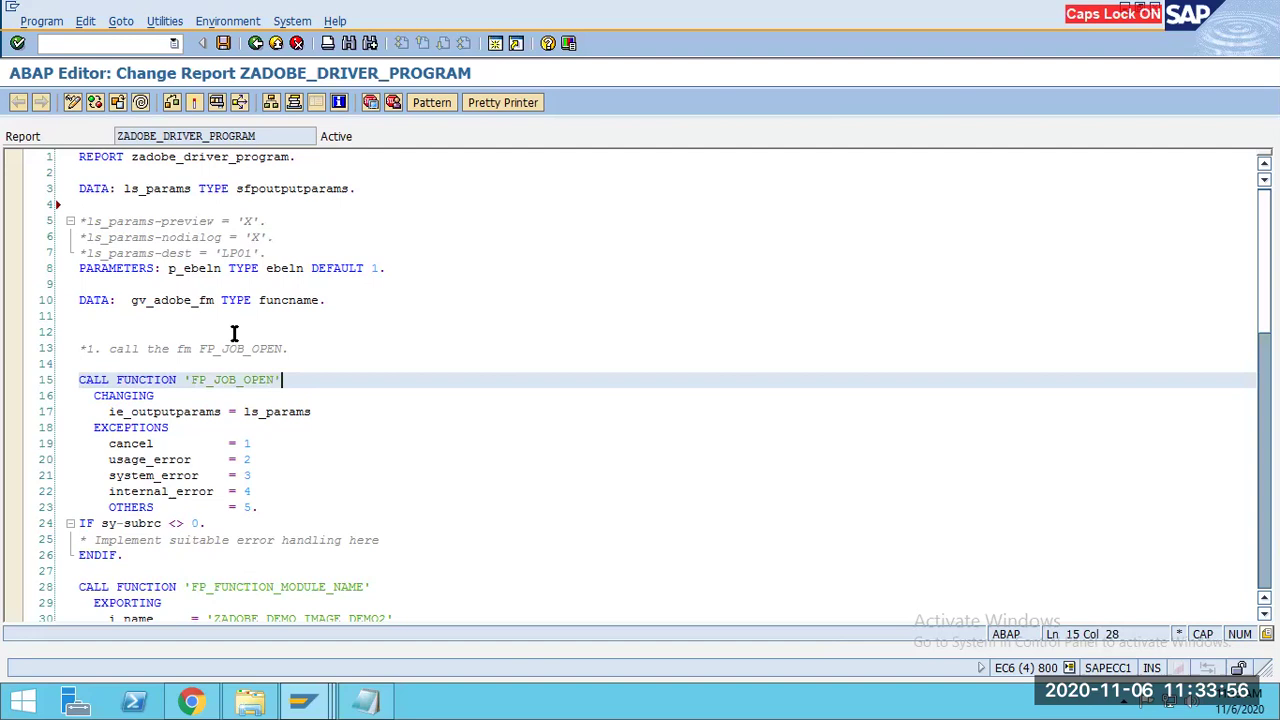
Uncomment the ls_params-preview, ls_params-nodialog and ls_params-dest assignments above the PARAMETERS statement.
{"action": "left_click_drag", "start_coordinate": [316, 412], "coordinate": [243, 417]}
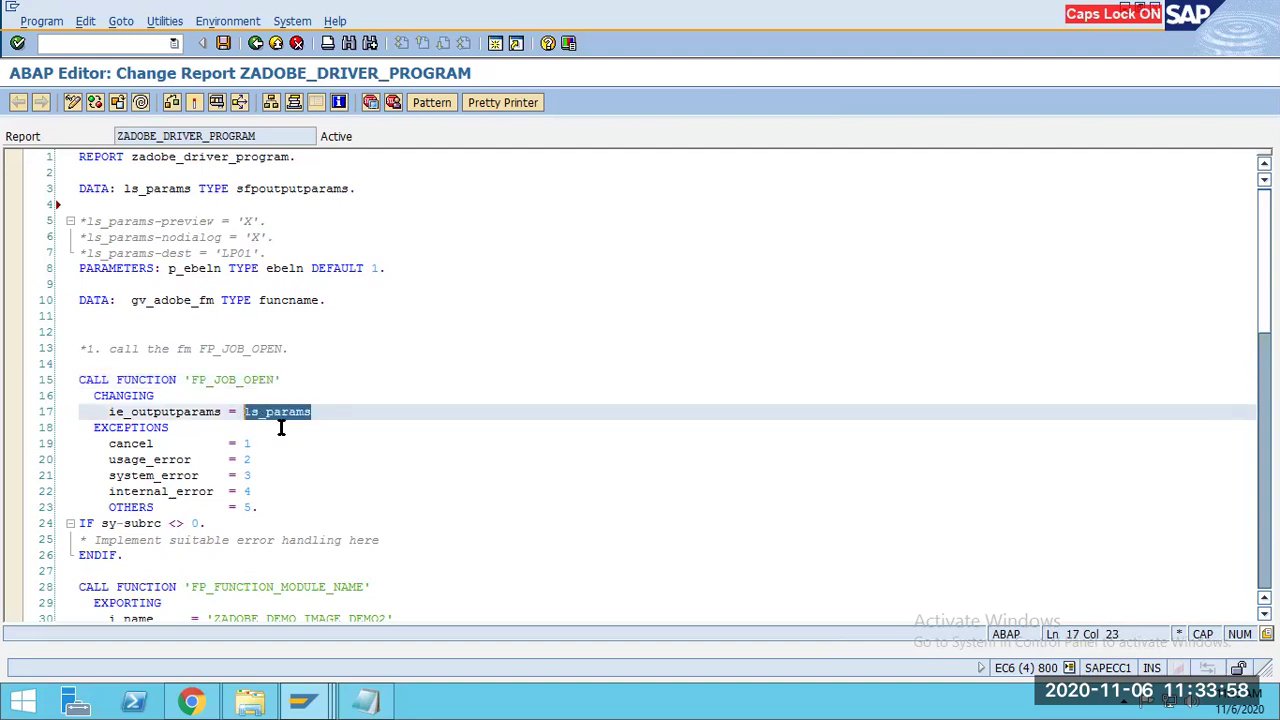
{"action": "left_click", "coordinate": [81, 220]}
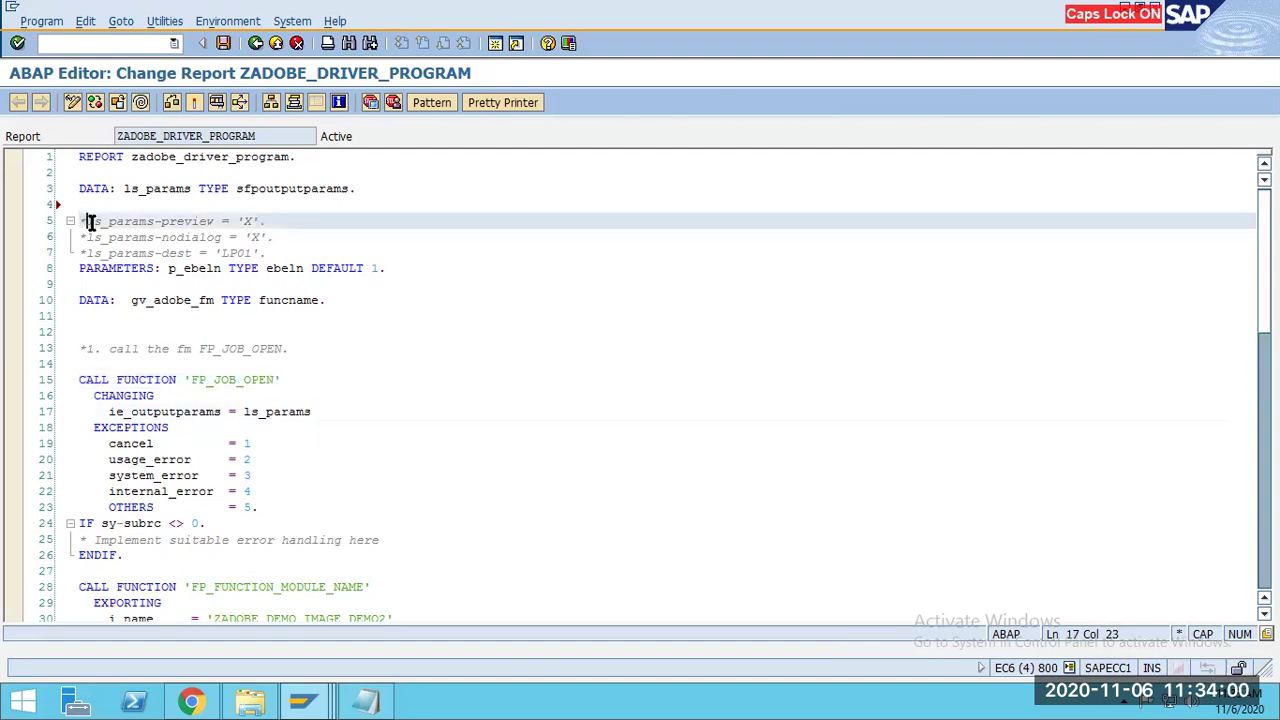
{"action": "key", "text": "Delete"}
{"action": "double_click", "coordinate": [187, 220]}
{"action": "left_click", "coordinate": [240, 220]}
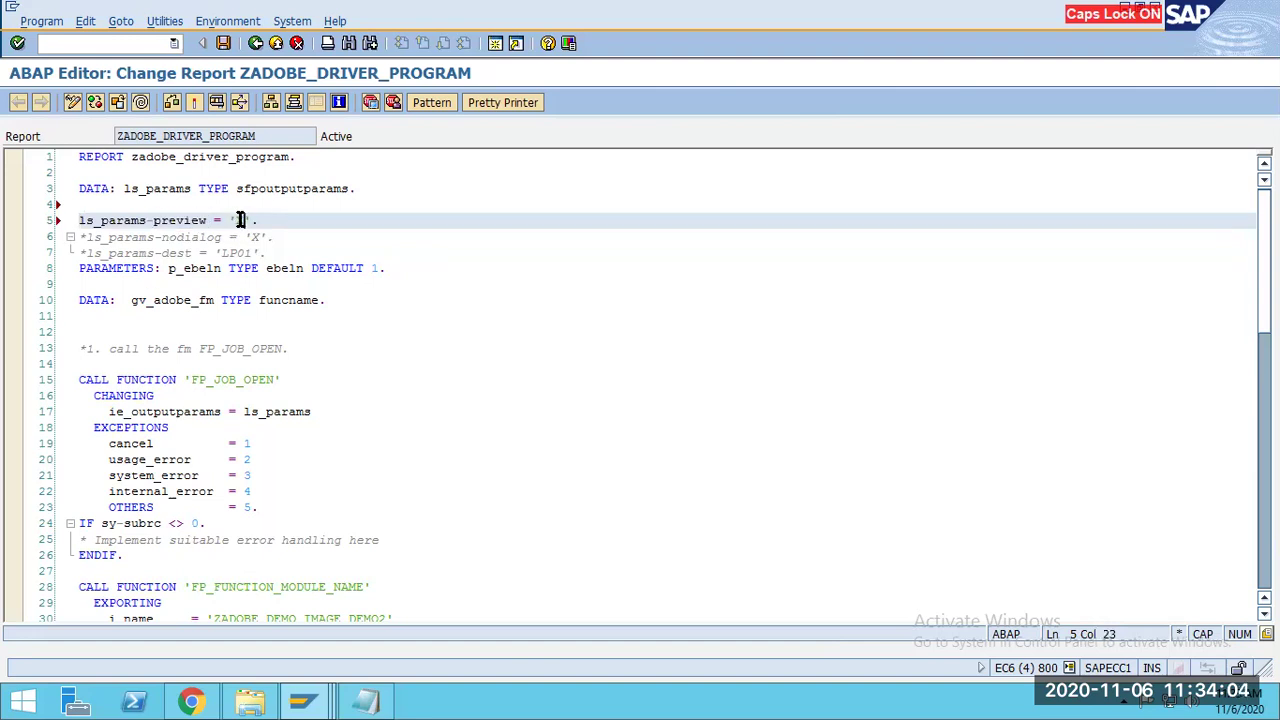
{"action": "left_click", "coordinate": [76, 237]}
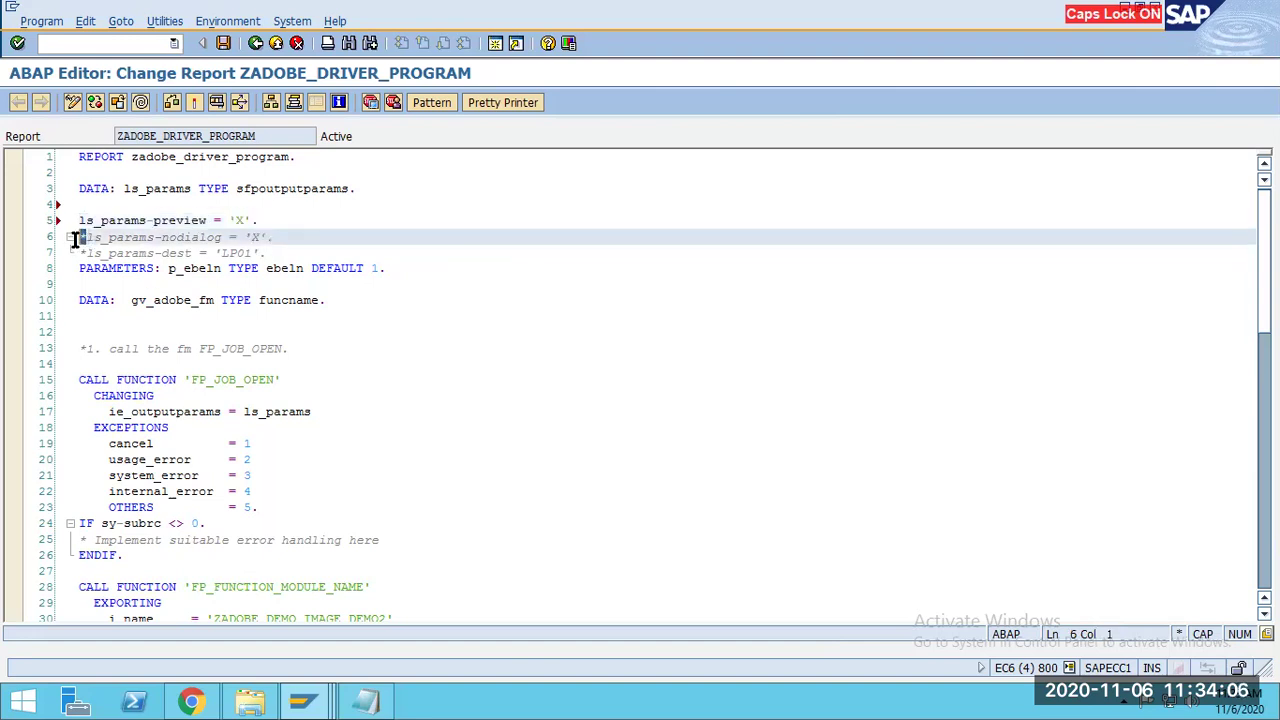
{"action": "key", "text": "Delete"}
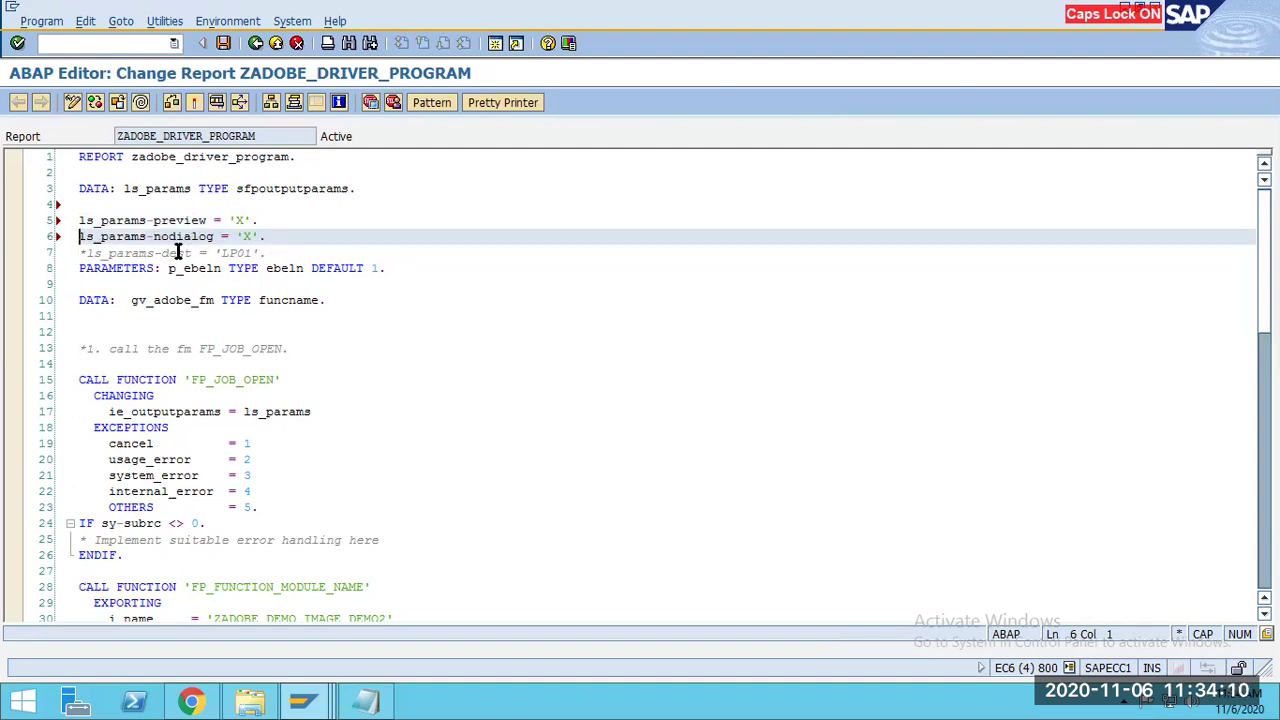
{"action": "left_click", "coordinate": [87, 254]}
{"action": "key", "text": "BackSpace"}
Replace the dest component with device in the ls_params assignment that holds 'LP01'.
{"action": "left_click_drag", "start_coordinate": [183, 254], "coordinate": [155, 254]}
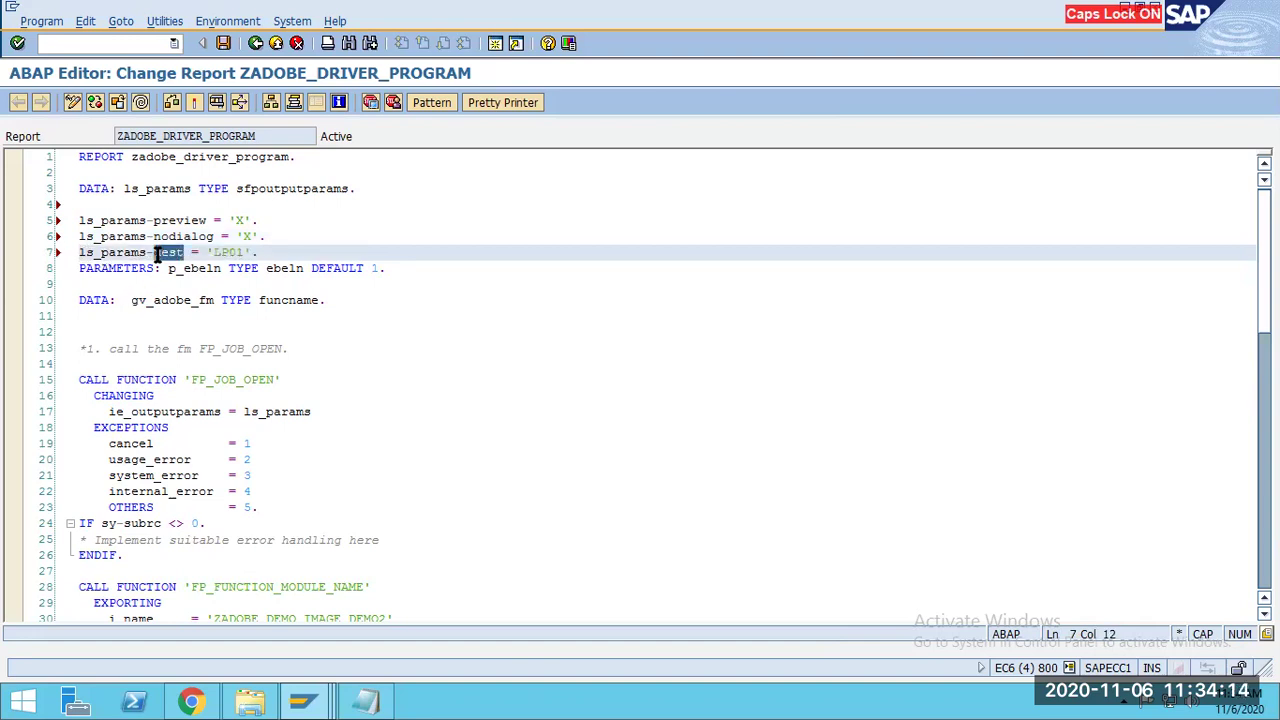
{"action": "key", "text": "BackSpace"}
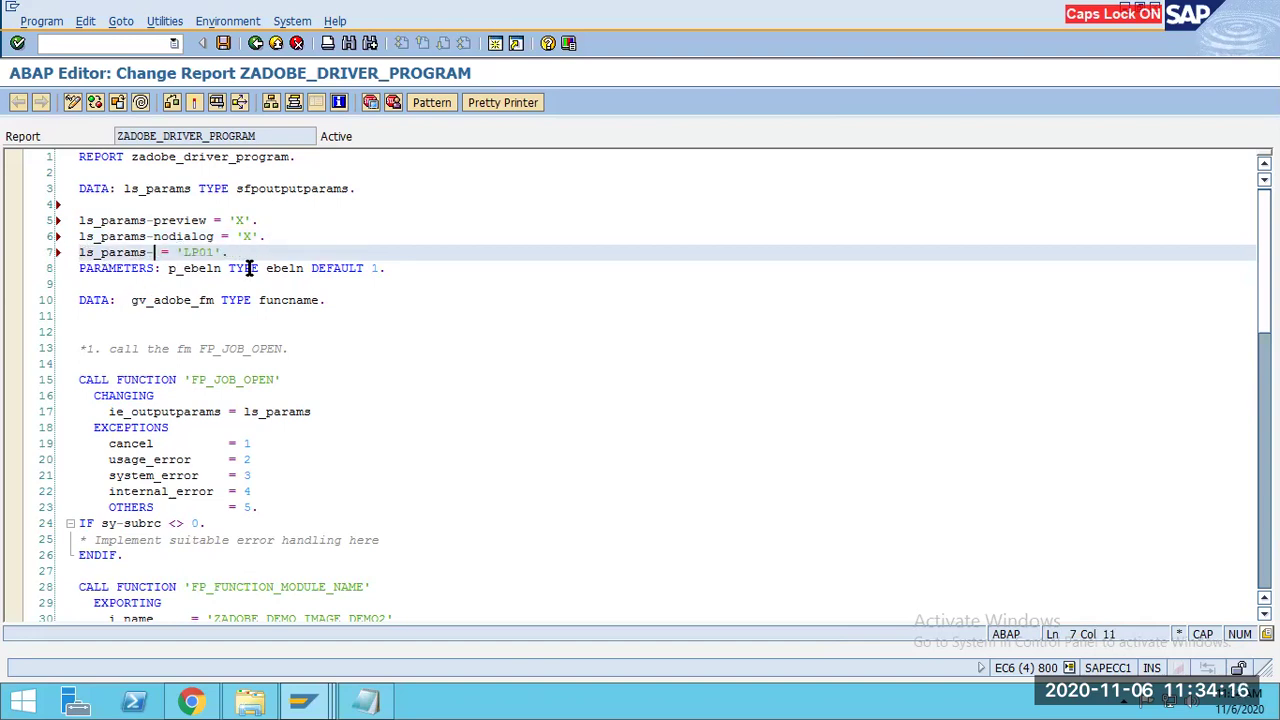
{"action": "key", "text": "ctrl+space"}
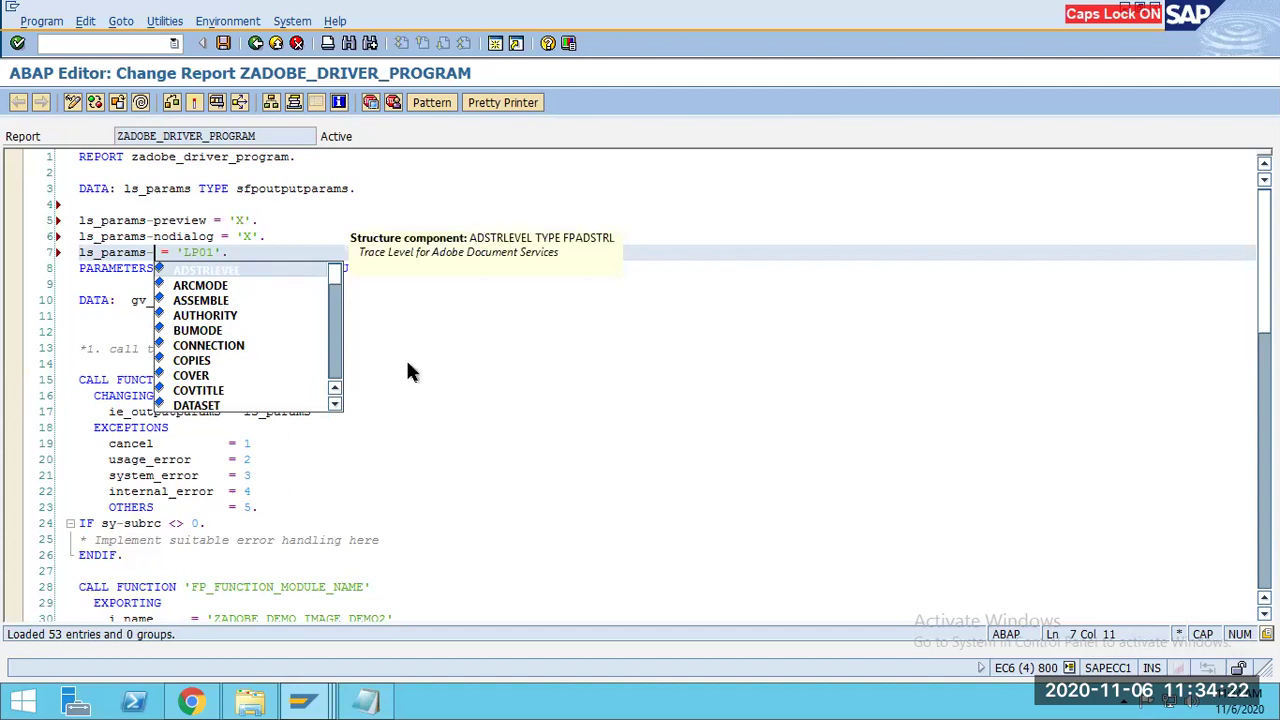
{"action": "type", "text": "DE"}
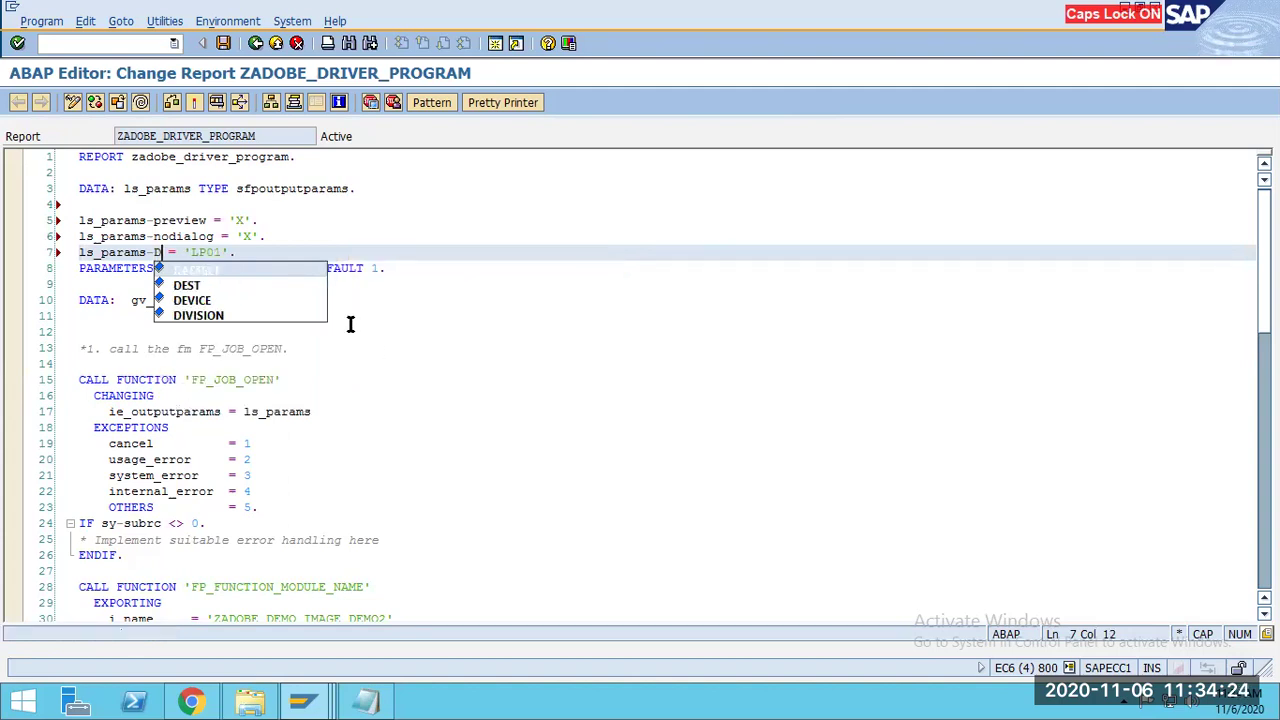
{"action": "key", "text": "Escape"}
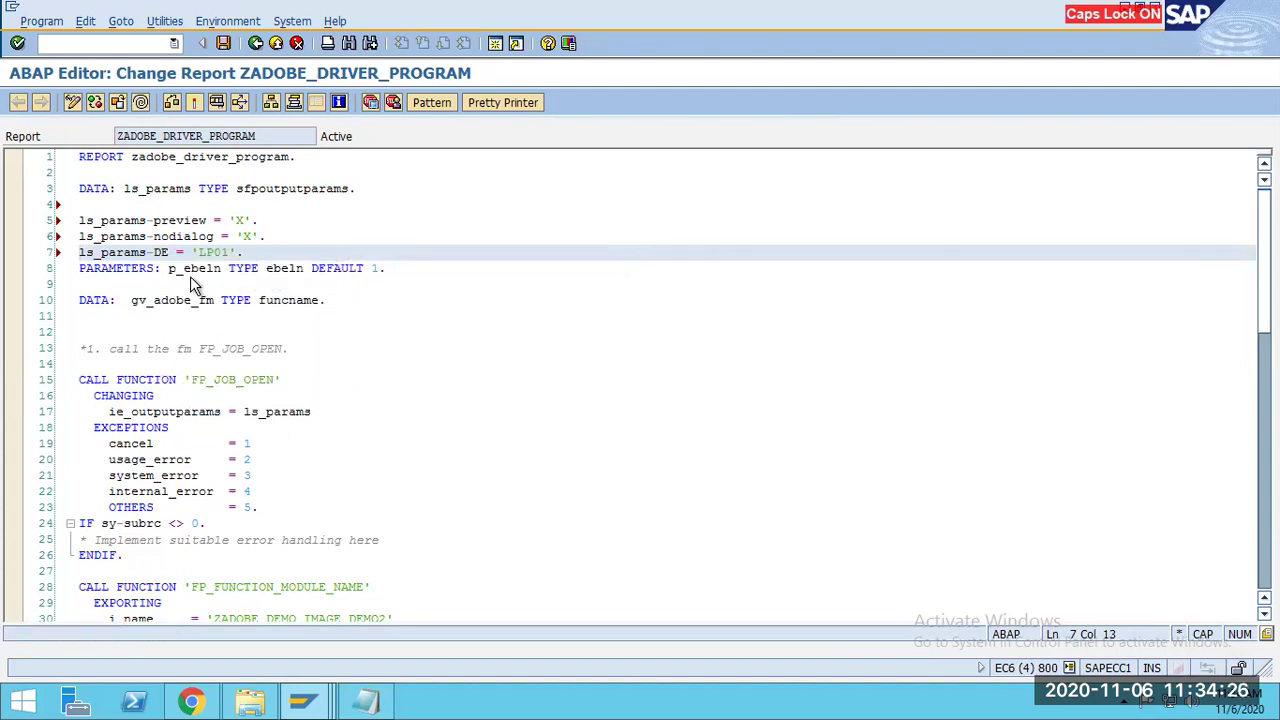
{"action": "left_click", "coordinate": [175, 252]}
{"action": "left_click", "coordinate": [343, 247]}
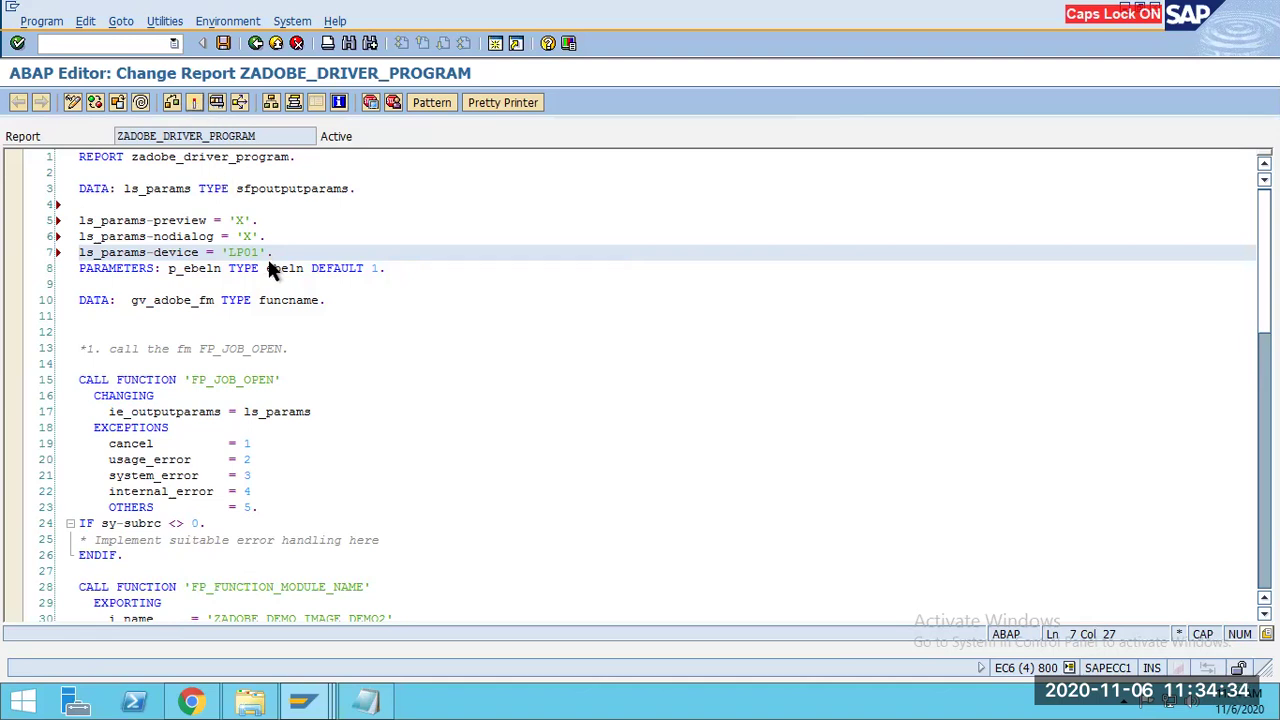
Save and activate the driver program with the device setting, test-run it and return to the source code.
{"action": "key", "text": "ctrl+s"}
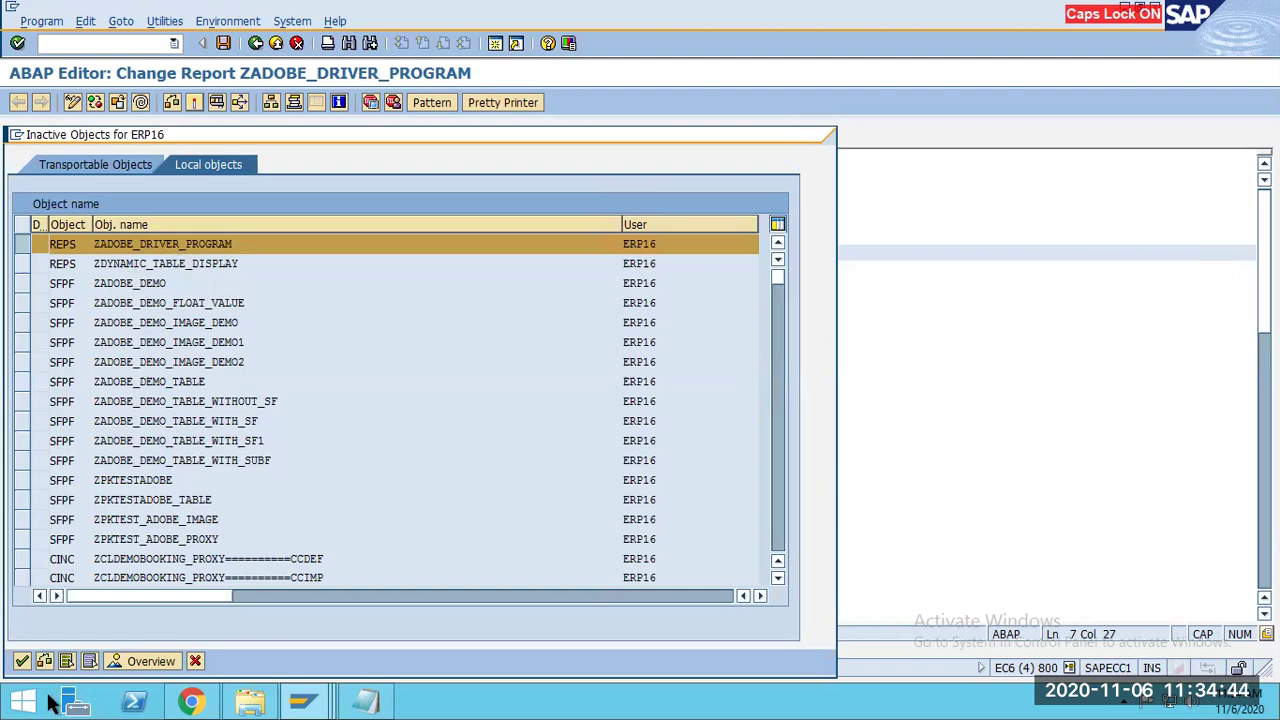
{"action": "left_click", "coordinate": [22, 661]}
{"action": "left_click", "coordinate": [216, 100]}
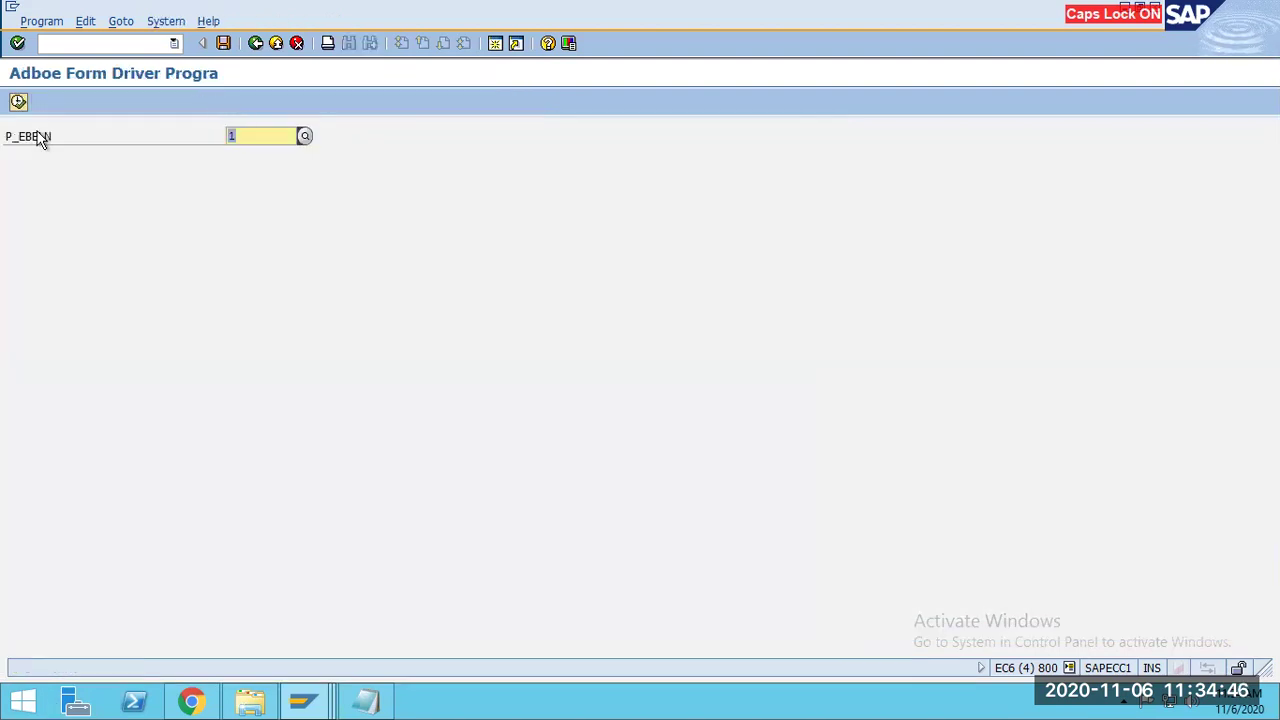
{"action": "left_click", "coordinate": [19, 104]}
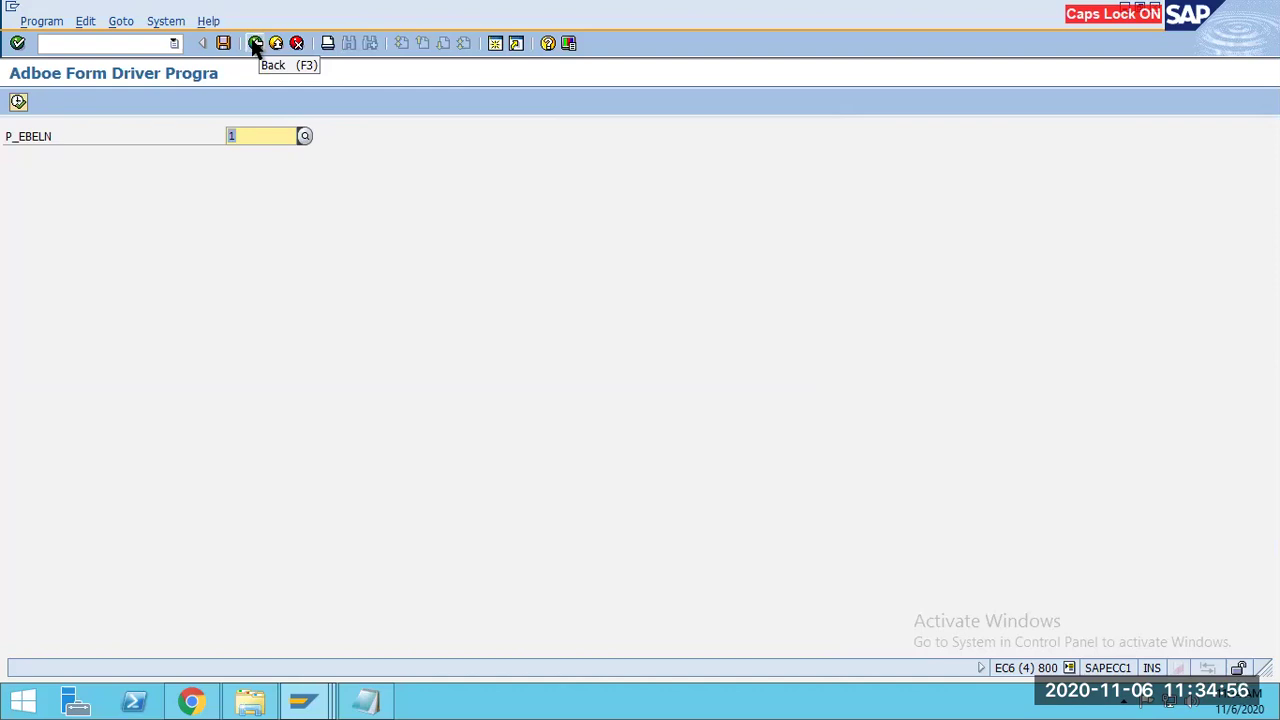
{"action": "left_click", "coordinate": [255, 45]}
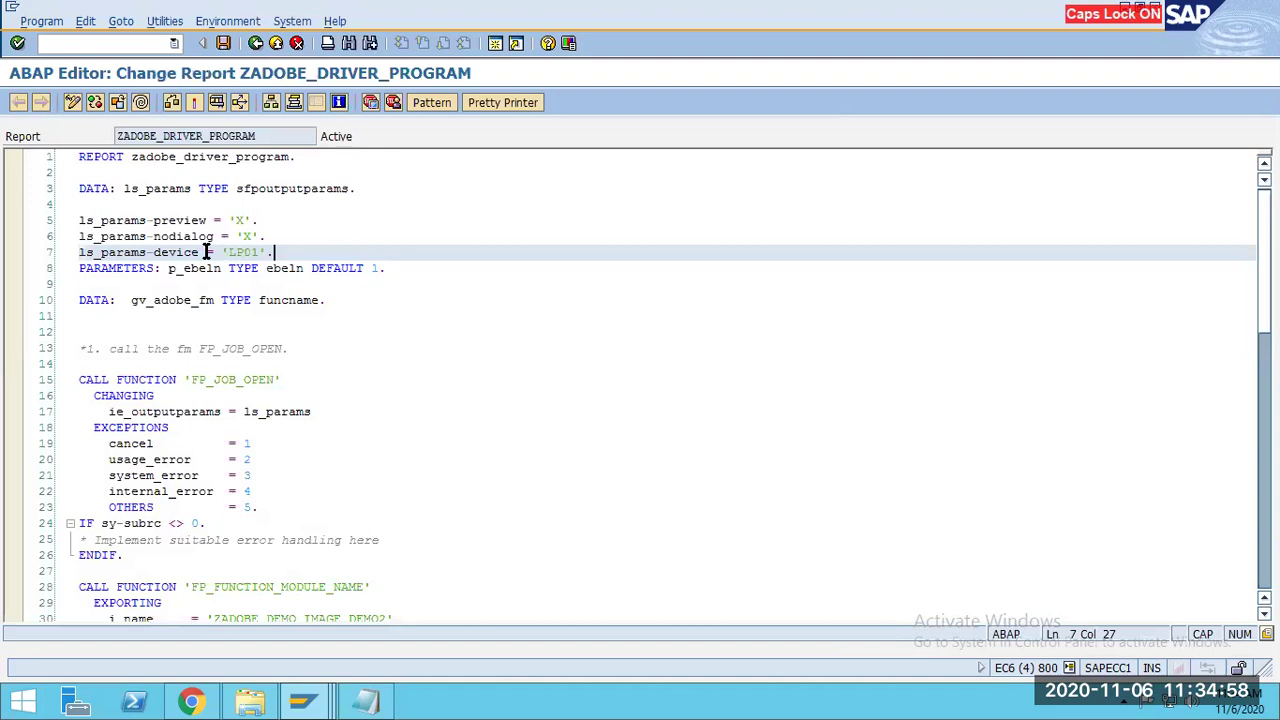
Set the 'LP01' assignment to use ls_params-dest, then format the source with Pretty Printer and activate the program.
{"action": "left_click_drag", "start_coordinate": [199, 252], "coordinate": [154, 256]}
{"action": "type", "text": "DEST"}
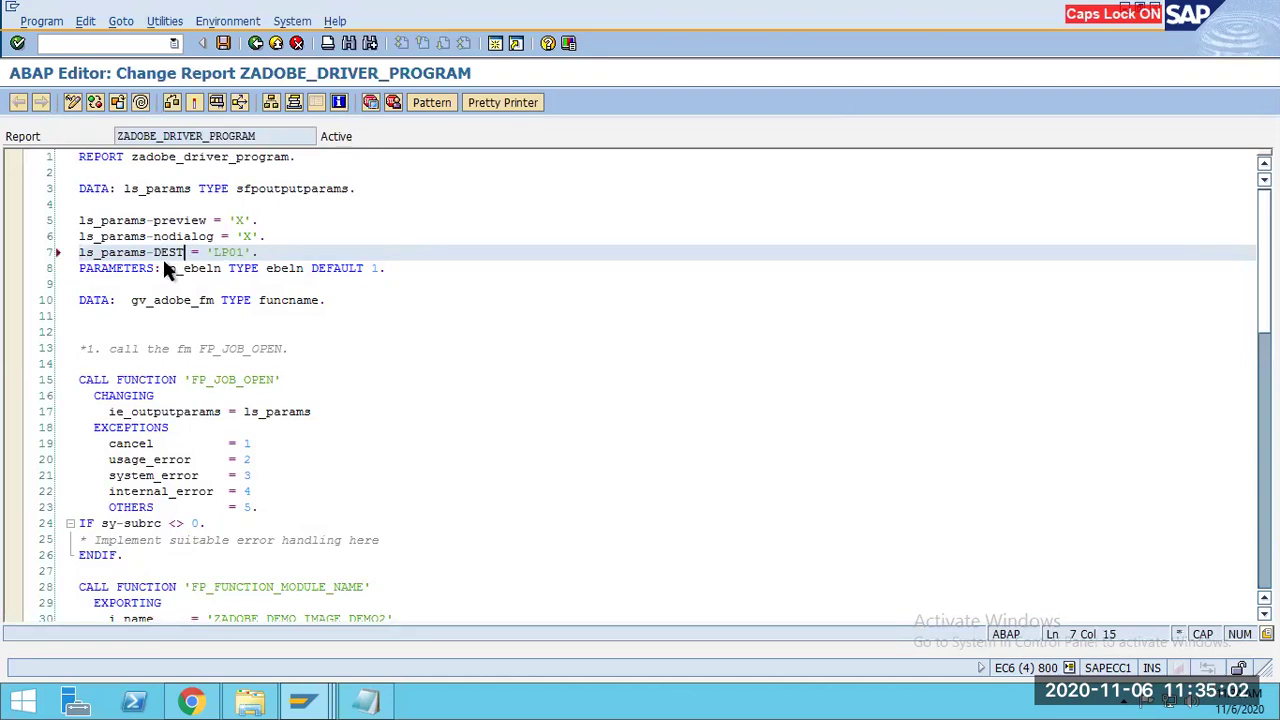
{"action": "left_click", "coordinate": [490, 104]}
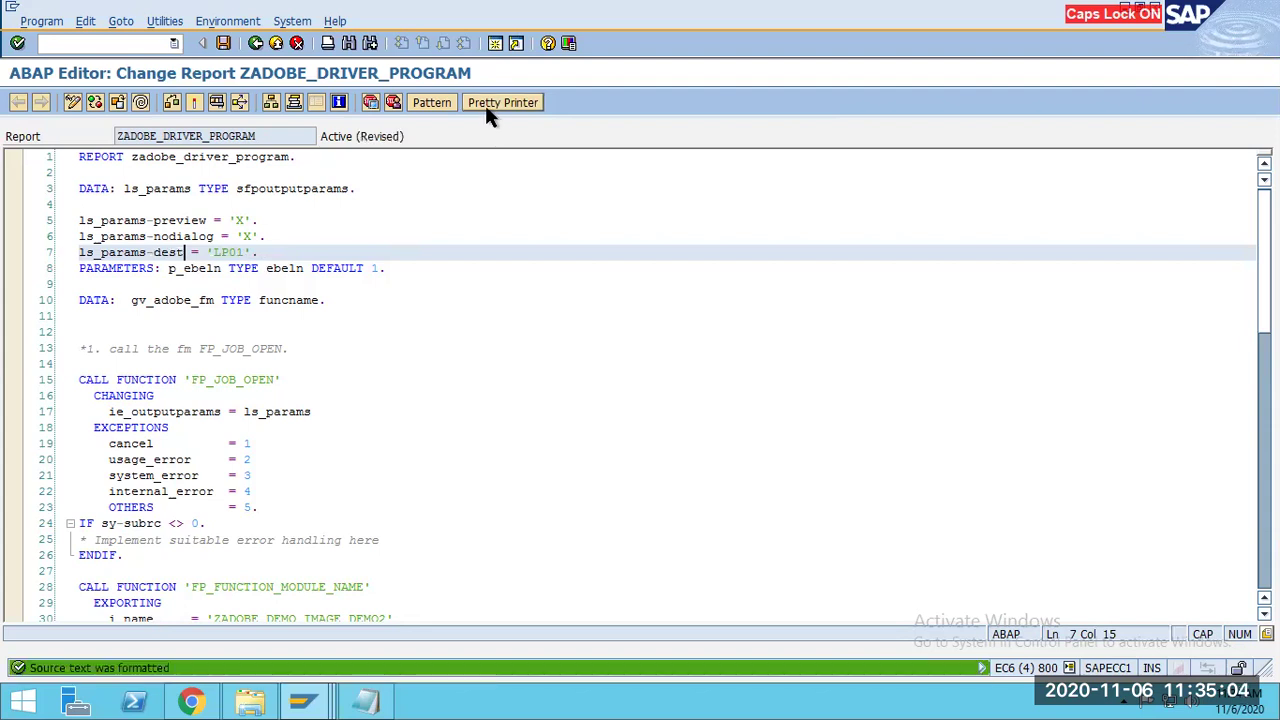
{"action": "left_click", "coordinate": [196, 100]}
{"action": "key", "text": "Return"}
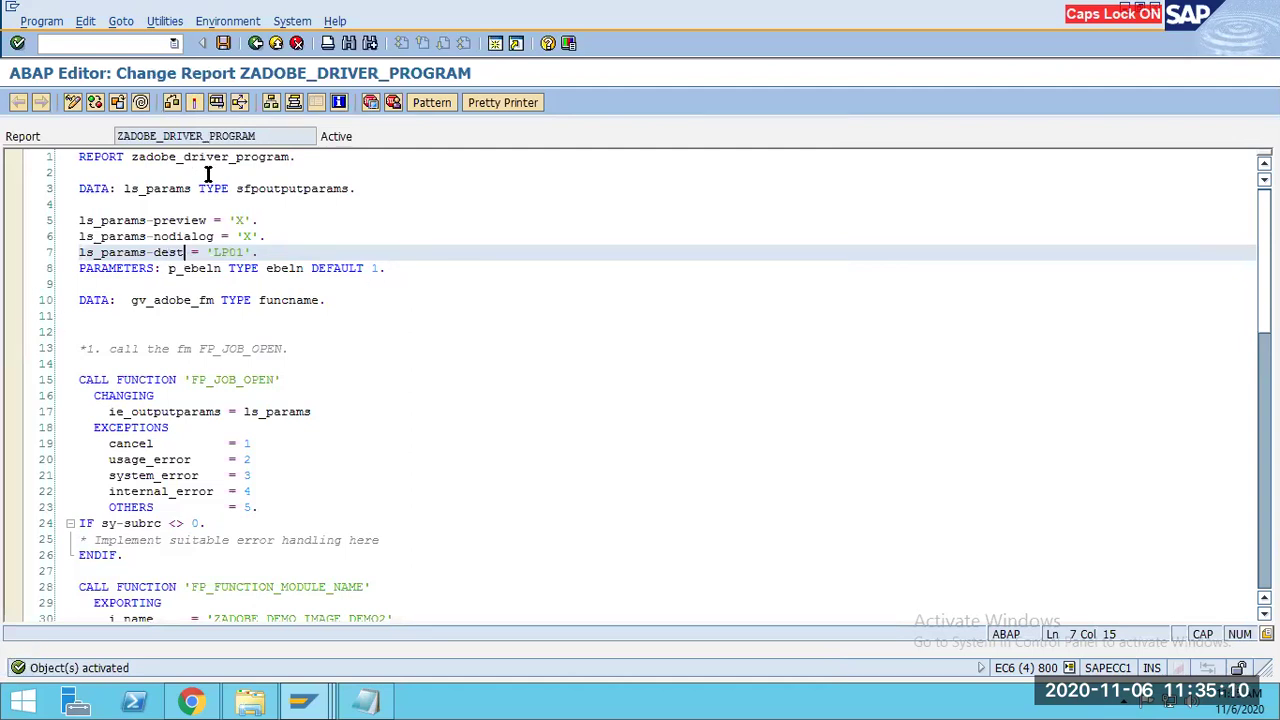
Run the driver program with its preset output parameters, check the image in the print preview and return to the selection screen.
{"action": "left_click_drag", "start_coordinate": [146, 252], "coordinate": [80, 258]}
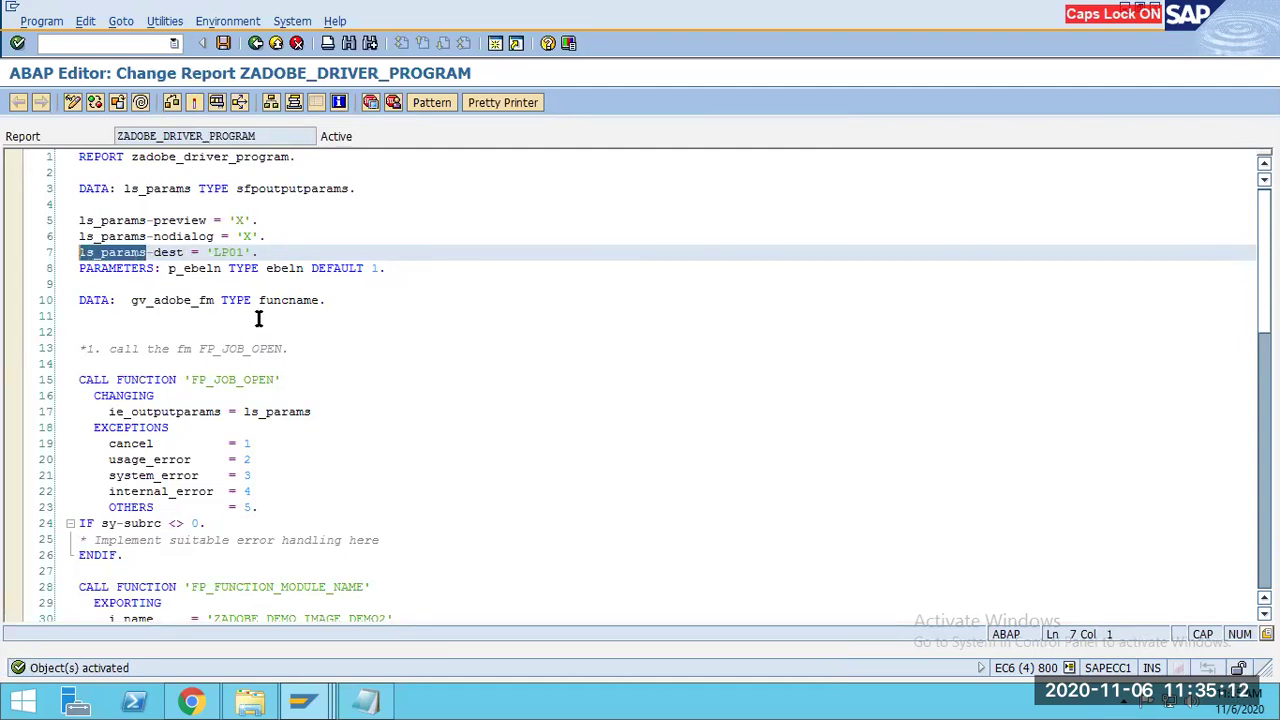
{"action": "left_click", "coordinate": [219, 103]}
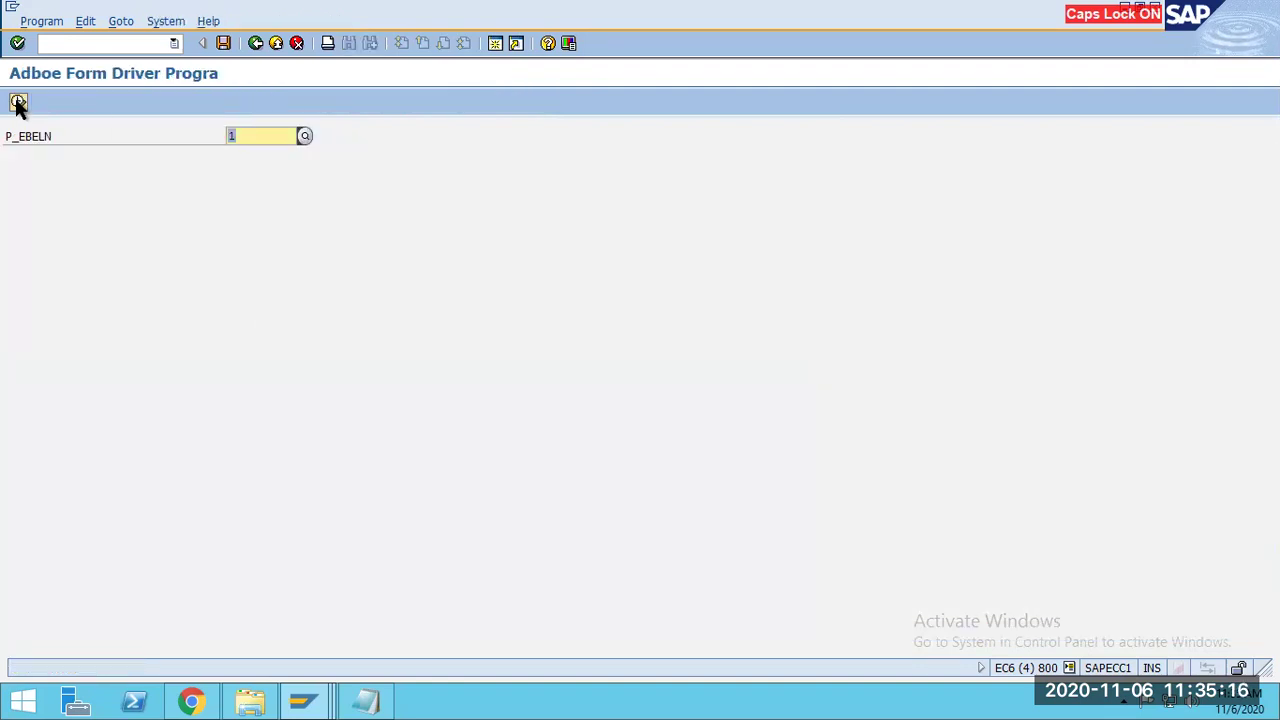
{"action": "left_click", "coordinate": [18, 104]}
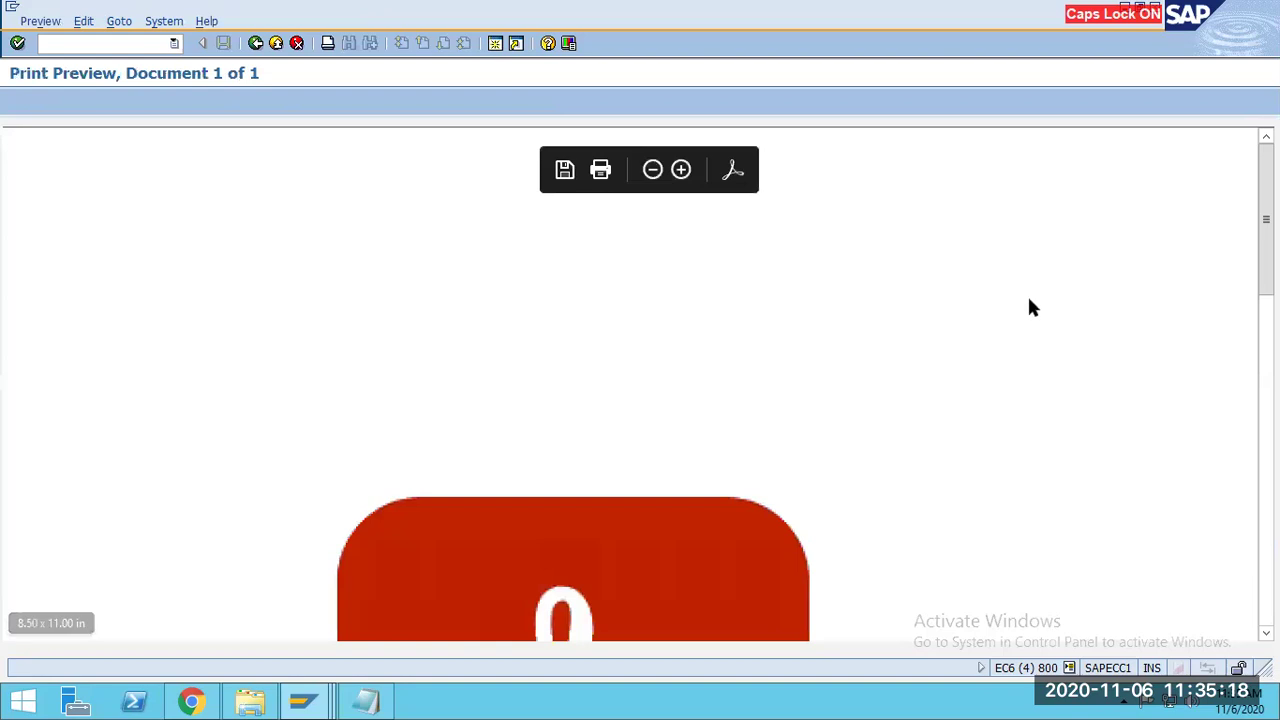
{"action": "scroll", "coordinate": [1033, 308], "scroll_direction": "down", "scroll_amount": 5}
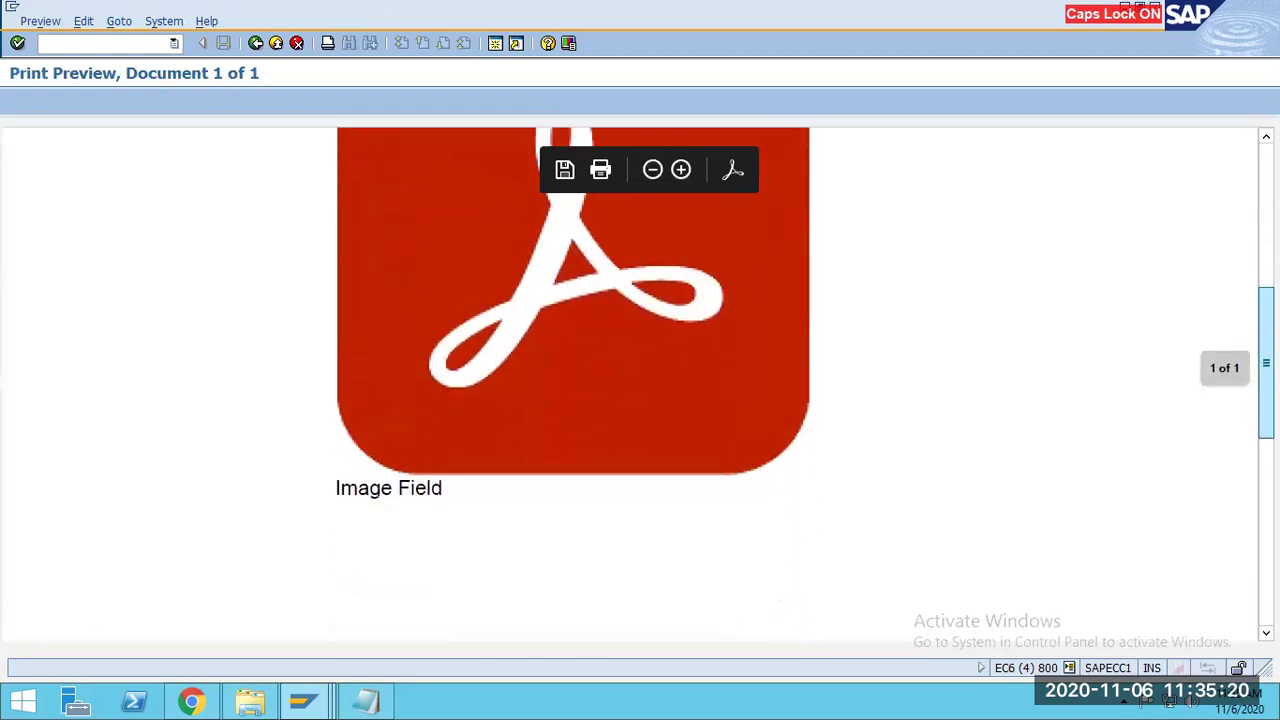
{"action": "scroll", "coordinate": [640, 385], "scroll_direction": "up", "scroll_amount": 3}
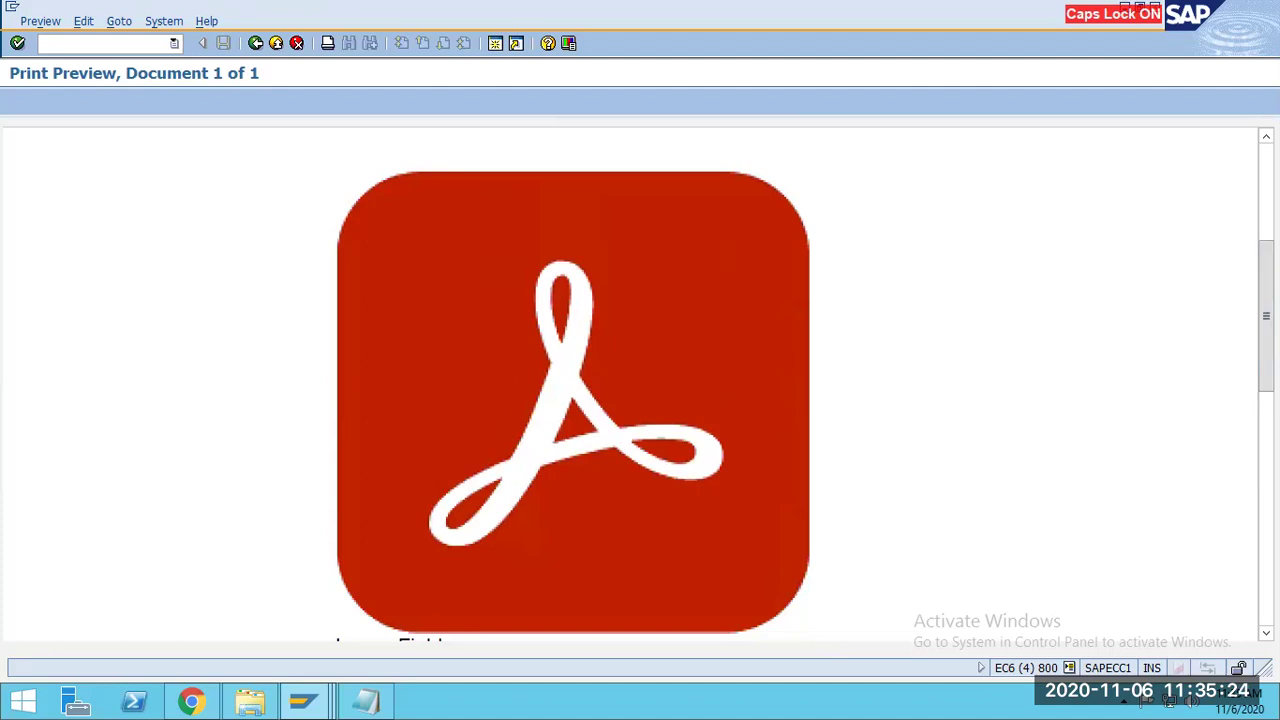
{"action": "scroll", "coordinate": [1229, 254], "scroll_direction": "up", "scroll_amount": 3}
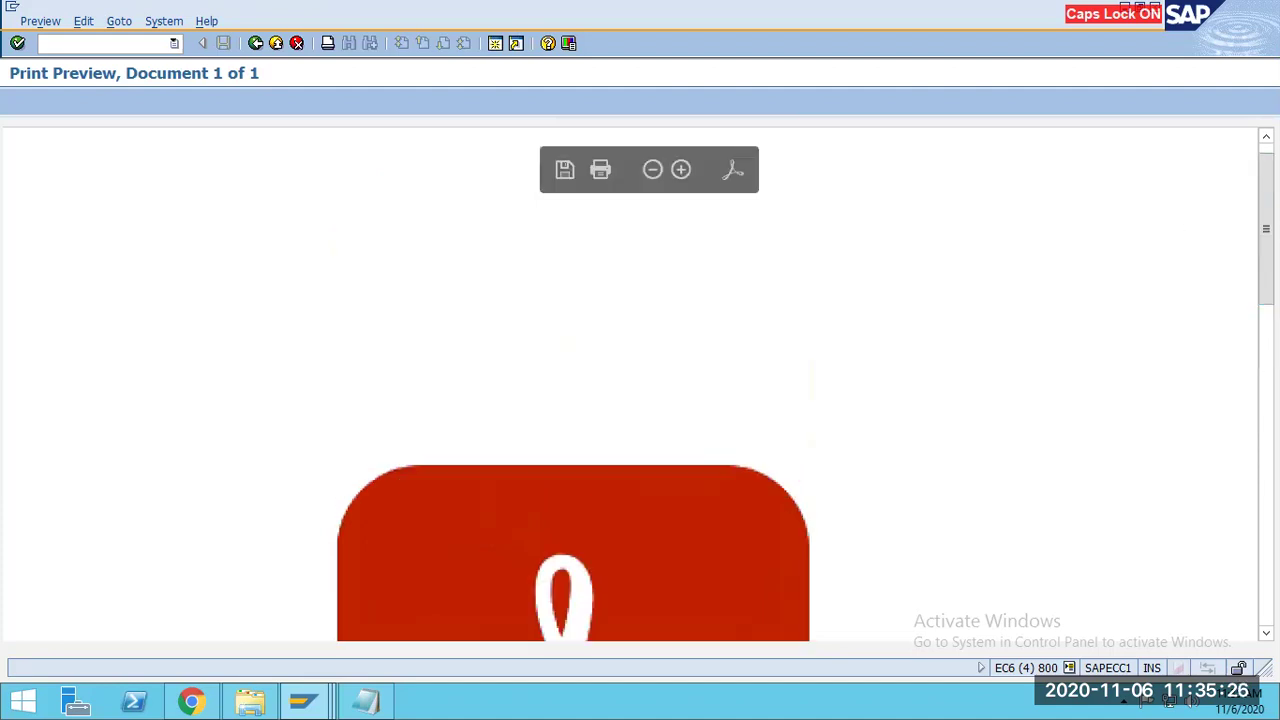
{"action": "scroll", "coordinate": [1226, 300], "scroll_direction": "down", "scroll_amount": 5}
{"action": "scroll", "coordinate": [768, 451], "scroll_direction": "up", "scroll_amount": 2}
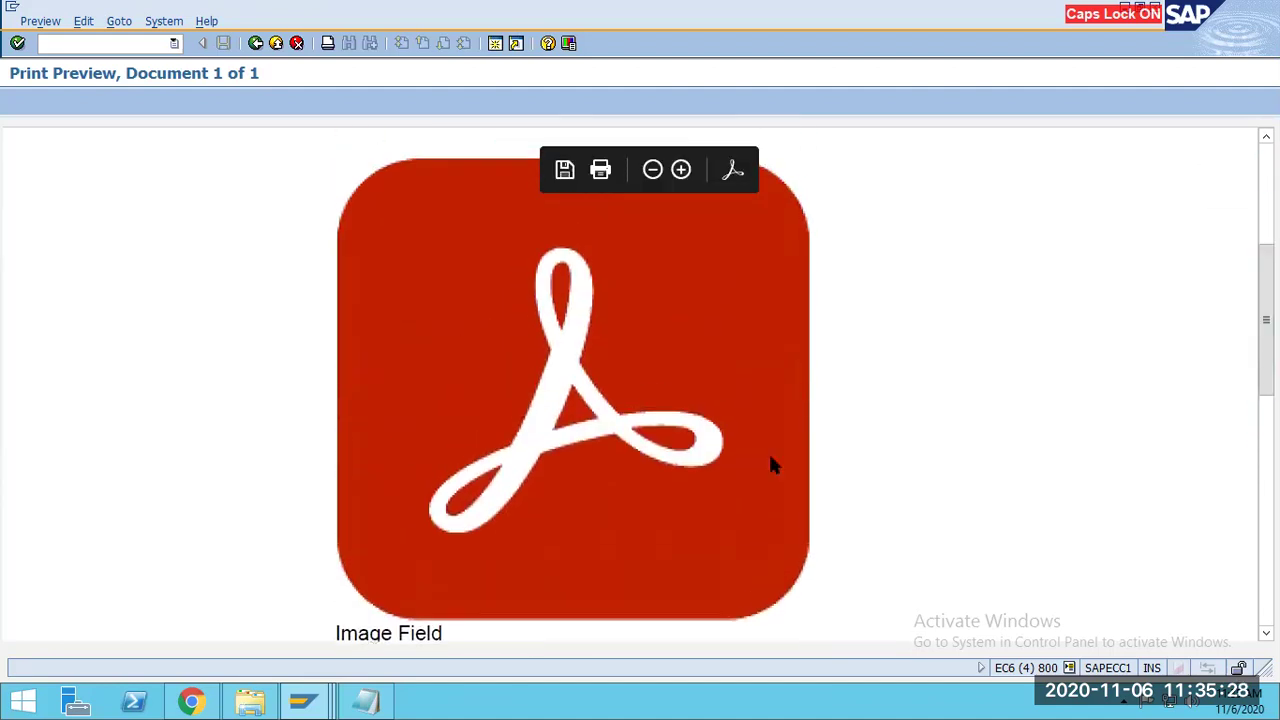
{"action": "left_click", "coordinate": [255, 45]}
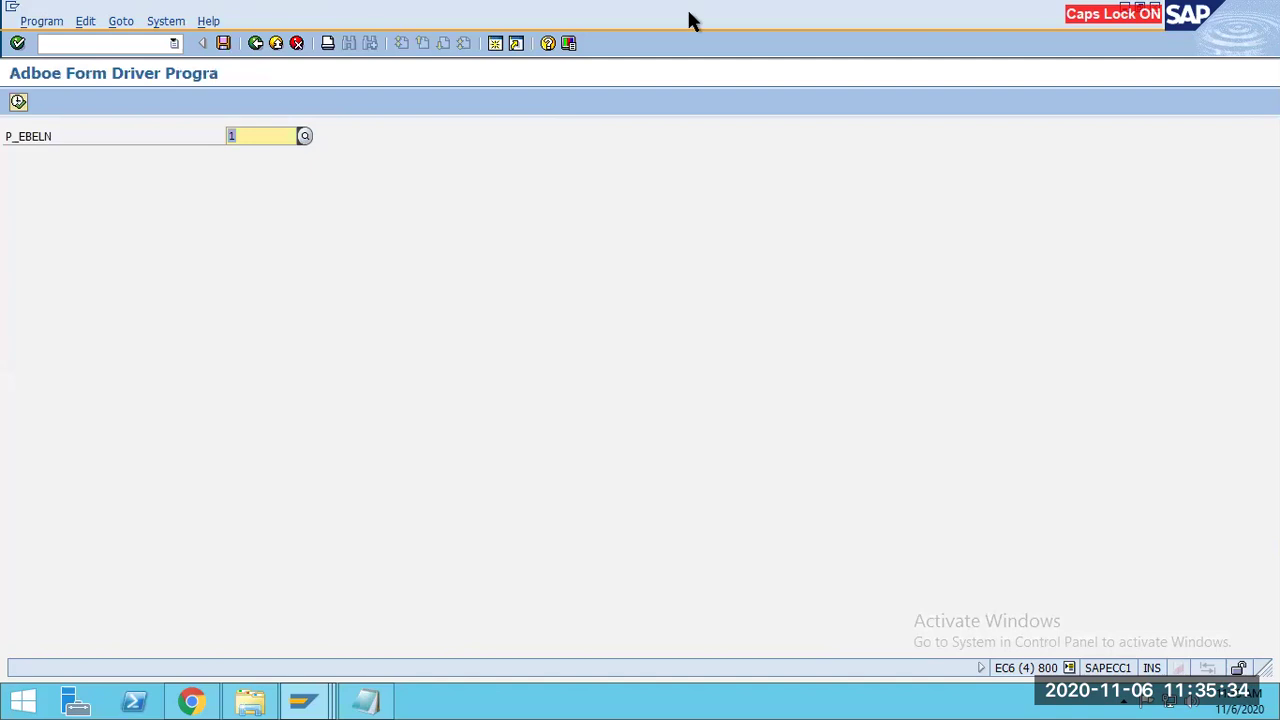
Switch to PowerPoint and review the SE78 class and the Custom Table method on the Image Upload In Adobe Form slide.
{"action": "mouse_move", "coordinate": [806, 26]}
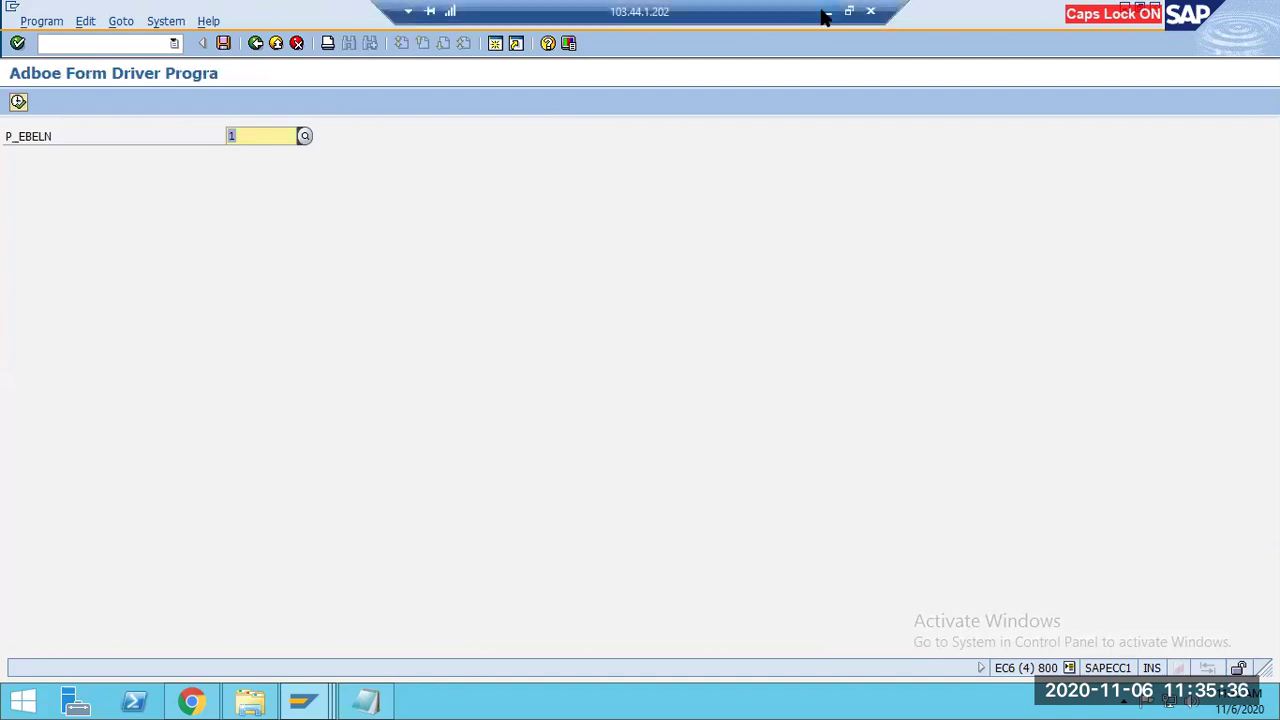
{"action": "key", "text": "alt+Tab"}
{"action": "left_click", "coordinate": [649, 468]}
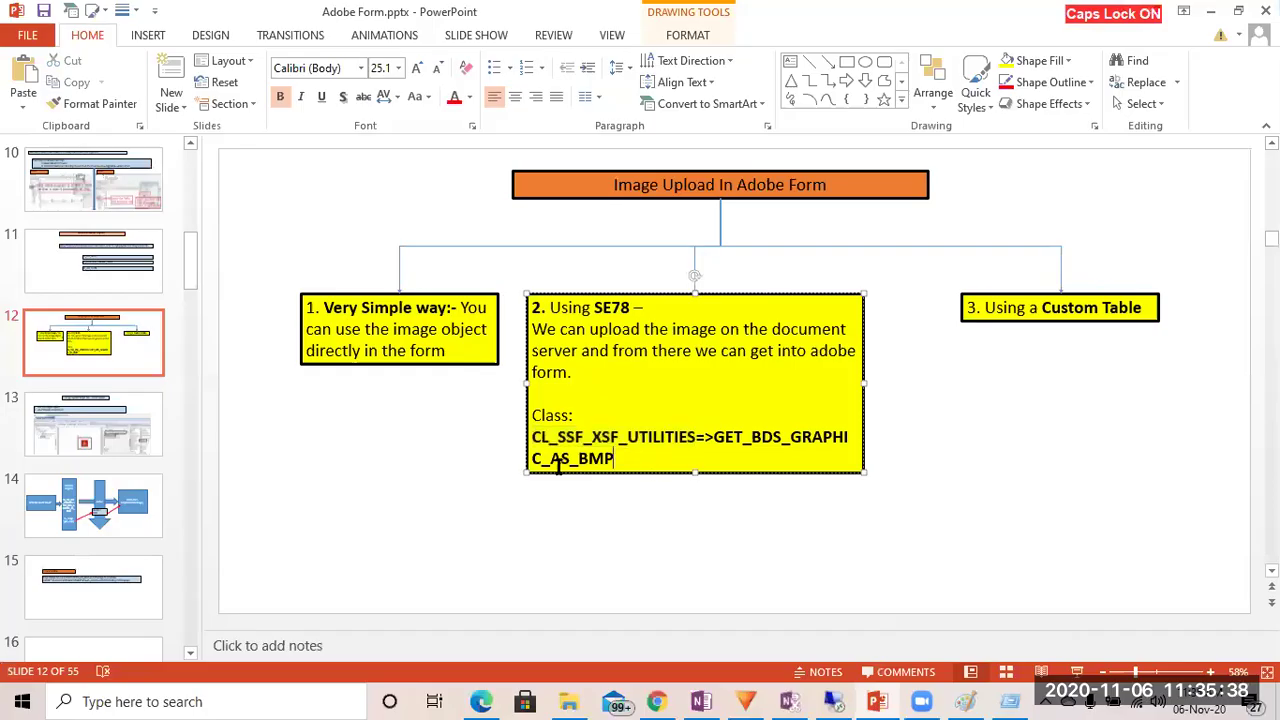
{"action": "left_click", "coordinate": [706, 438]}
{"action": "mouse_move", "coordinate": [1042, 307]}
{"action": "left_mouse_down"}
{"action": "mouse_move", "coordinate": [1144, 307]}
{"action": "mouse_move", "coordinate": [1047, 307]}
{"action": "mouse_move", "coordinate": [1131, 310]}
{"action": "left_mouse_up"}
{"action": "left_click", "coordinate": [1141, 350]}
{"action": "key", "text": "ctrl+b"}
{"action": "left_click", "coordinate": [1064, 328]}
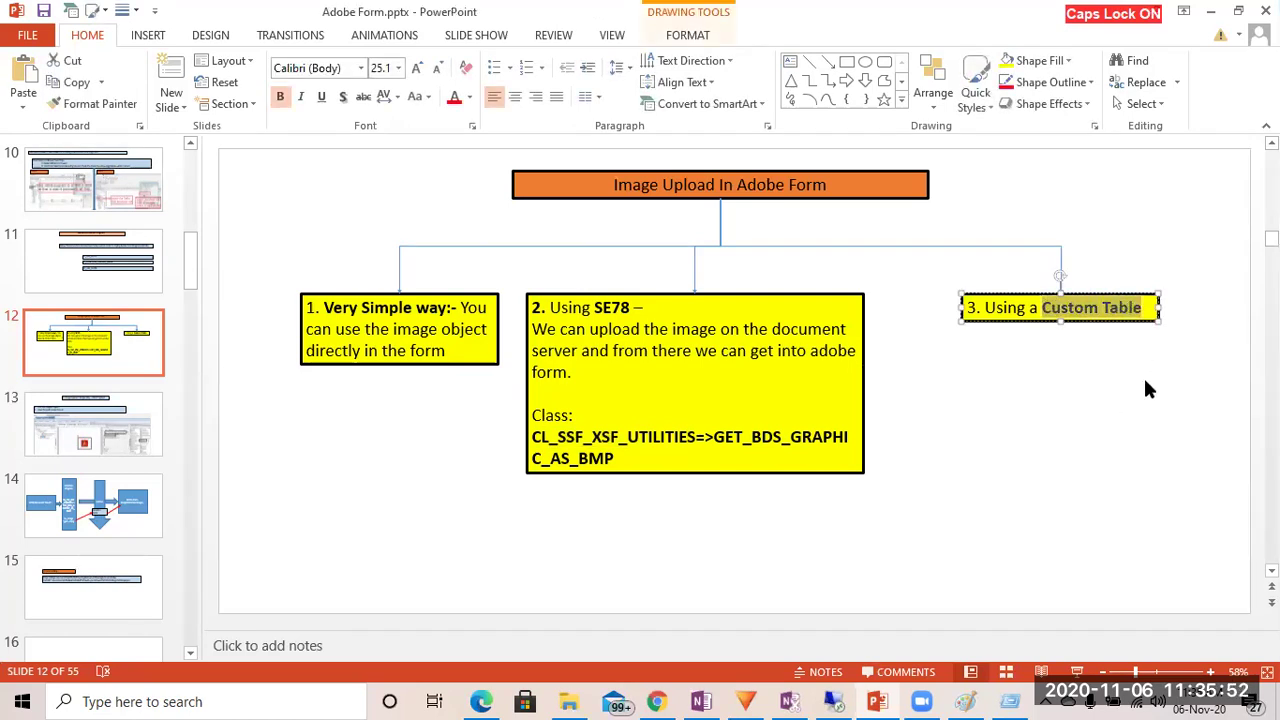